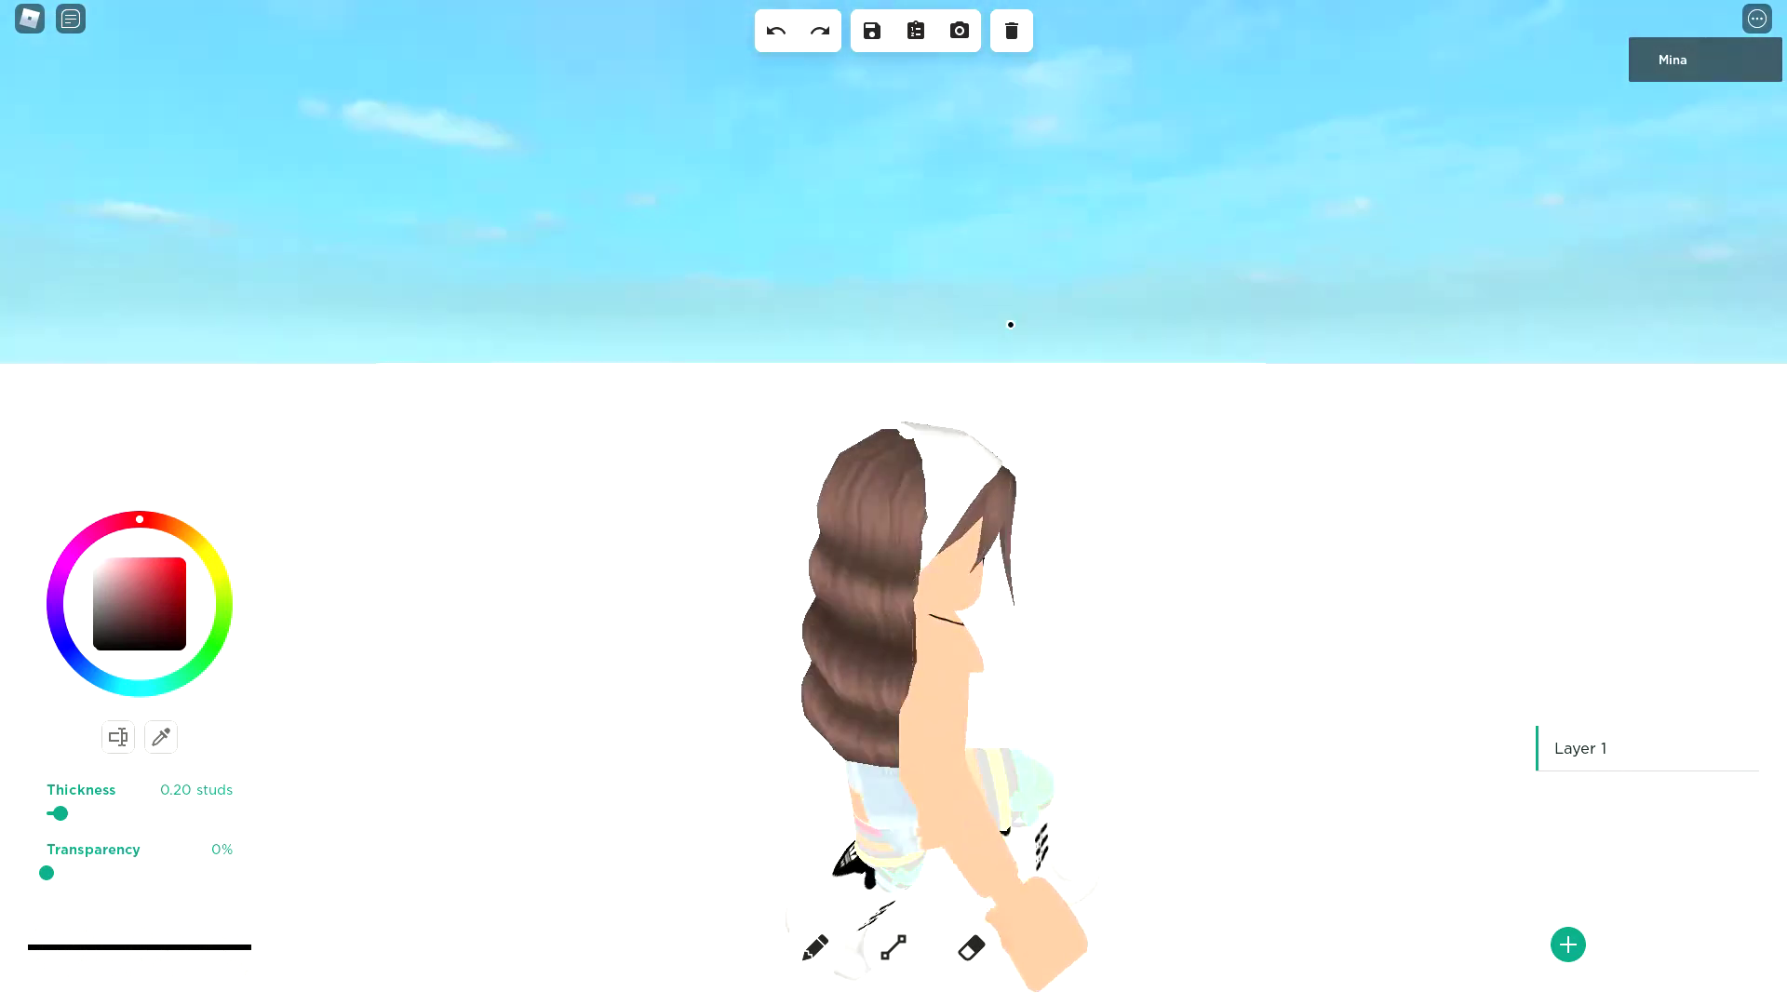
- Zoom the camera out and tilt it to look straight down on the white baseplate
scroll(982, 320, "down", 10)
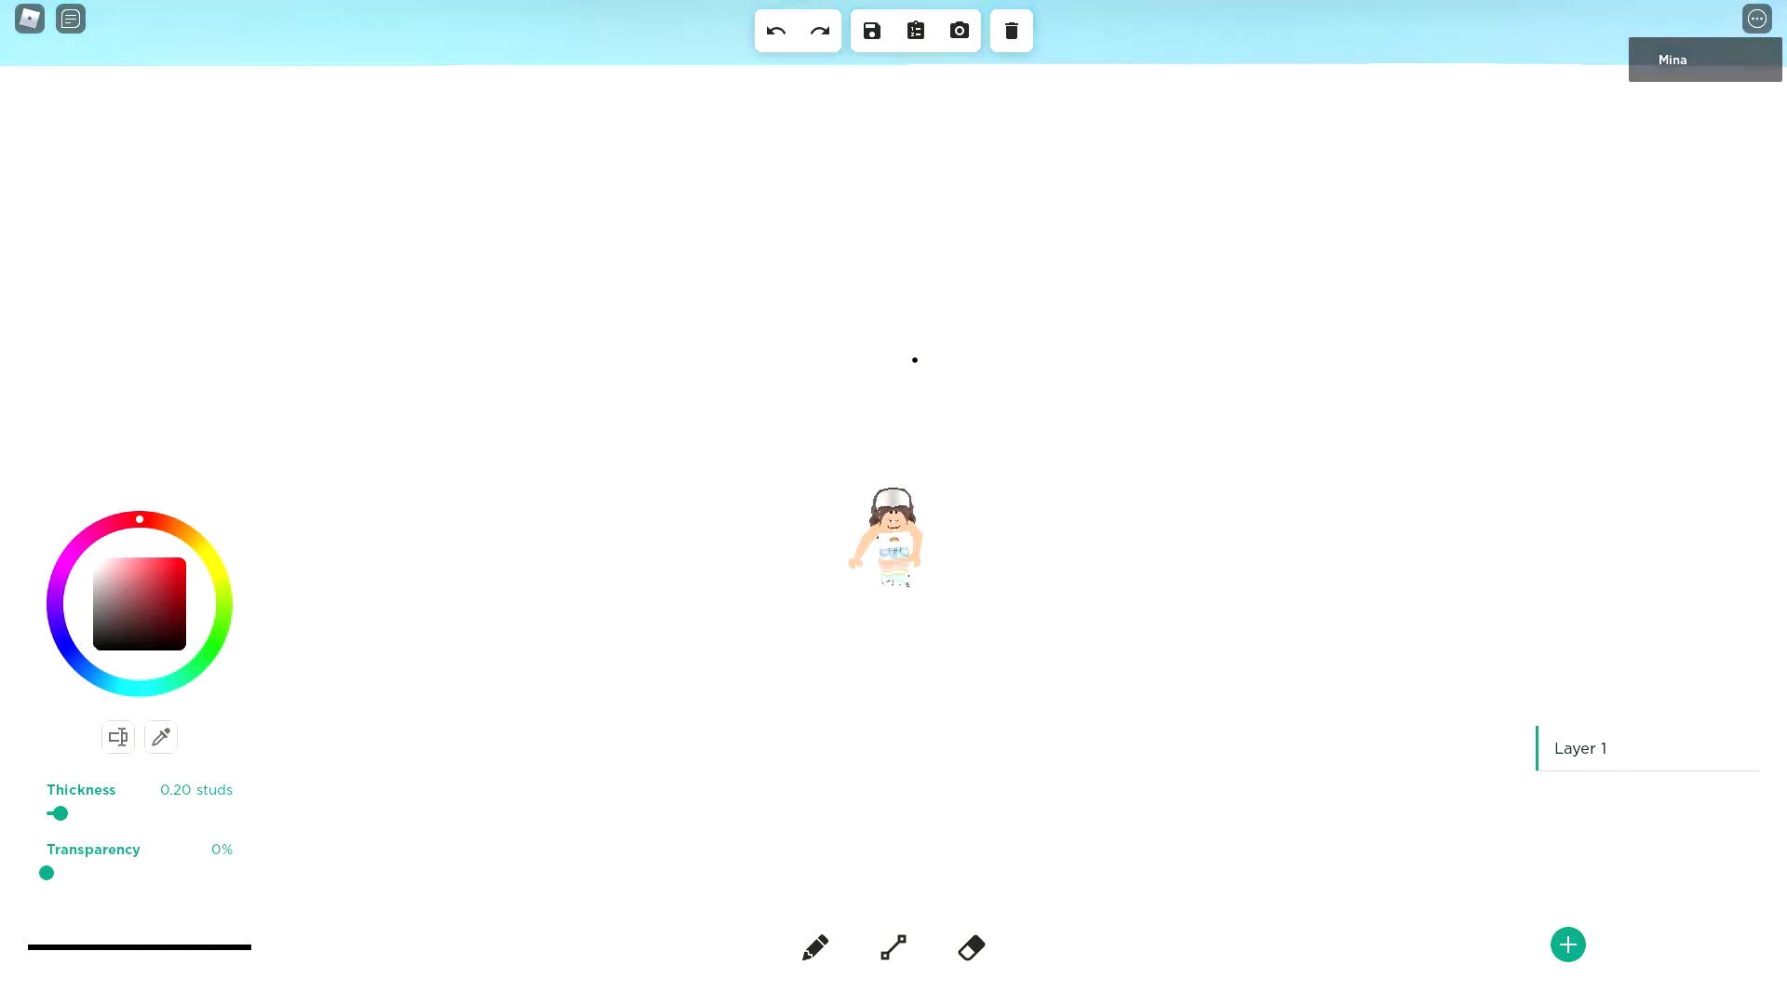
scroll(915, 359, "down", 3)
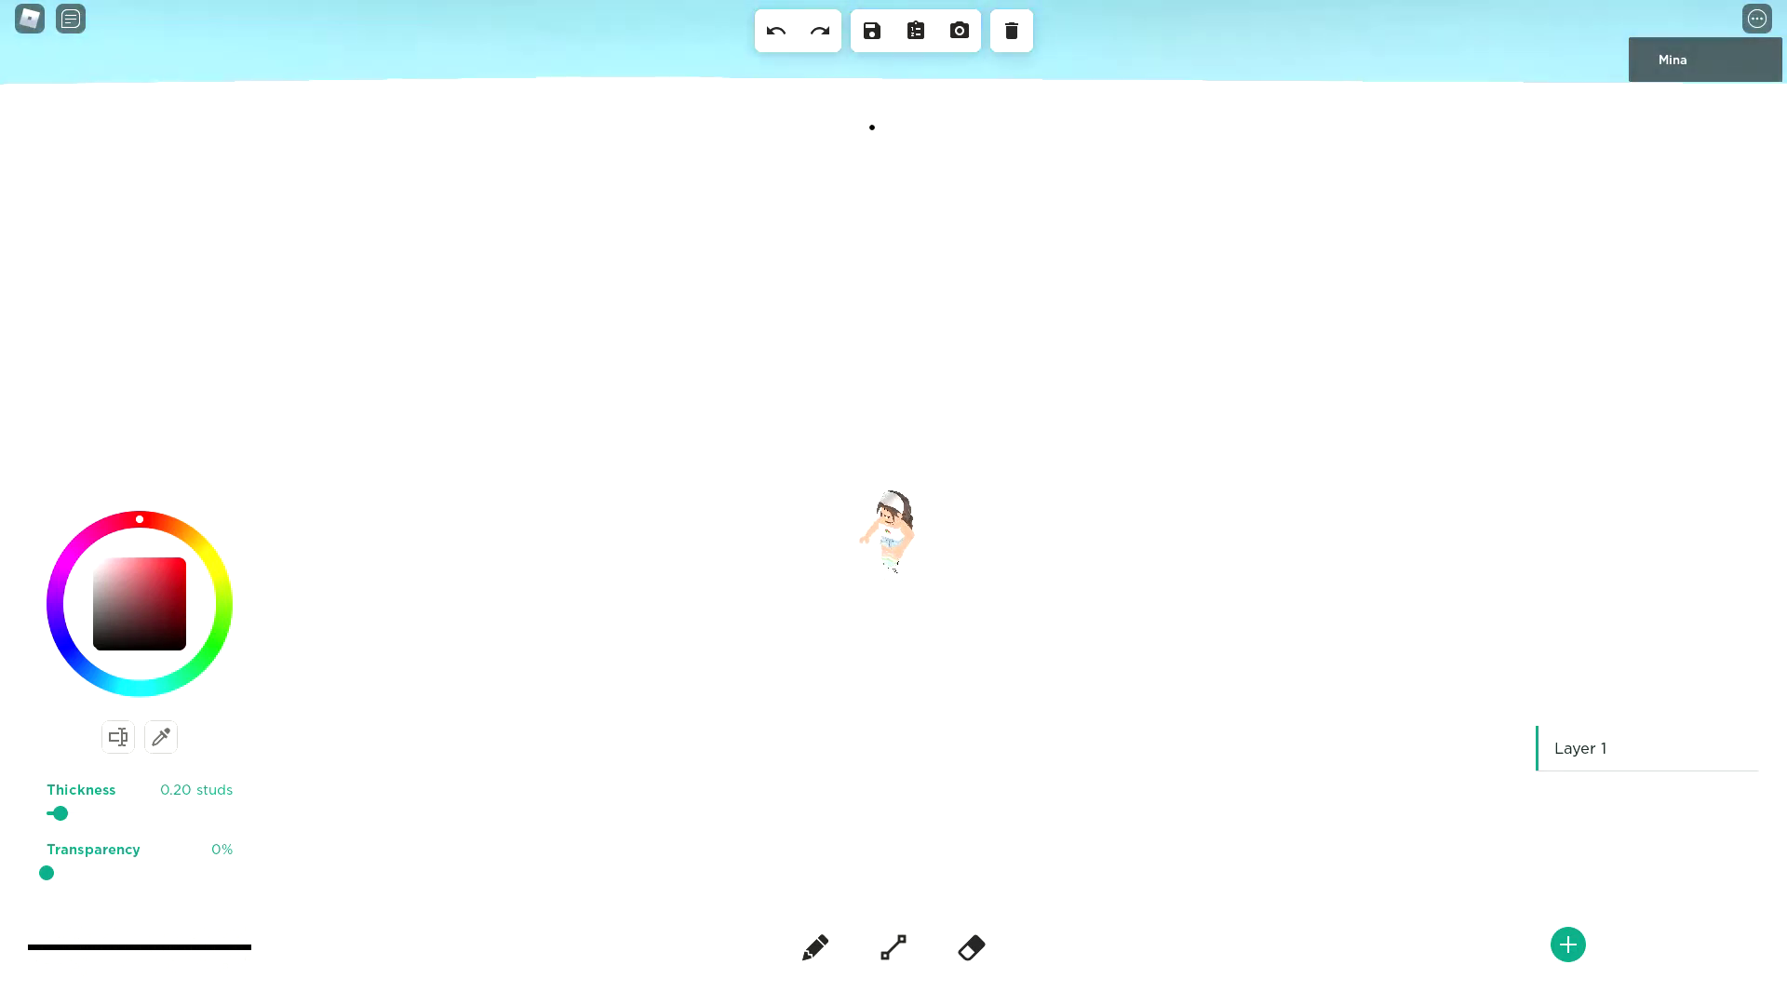
scroll(872, 127, "up", 5)
scroll(872, 127, "down", 5)
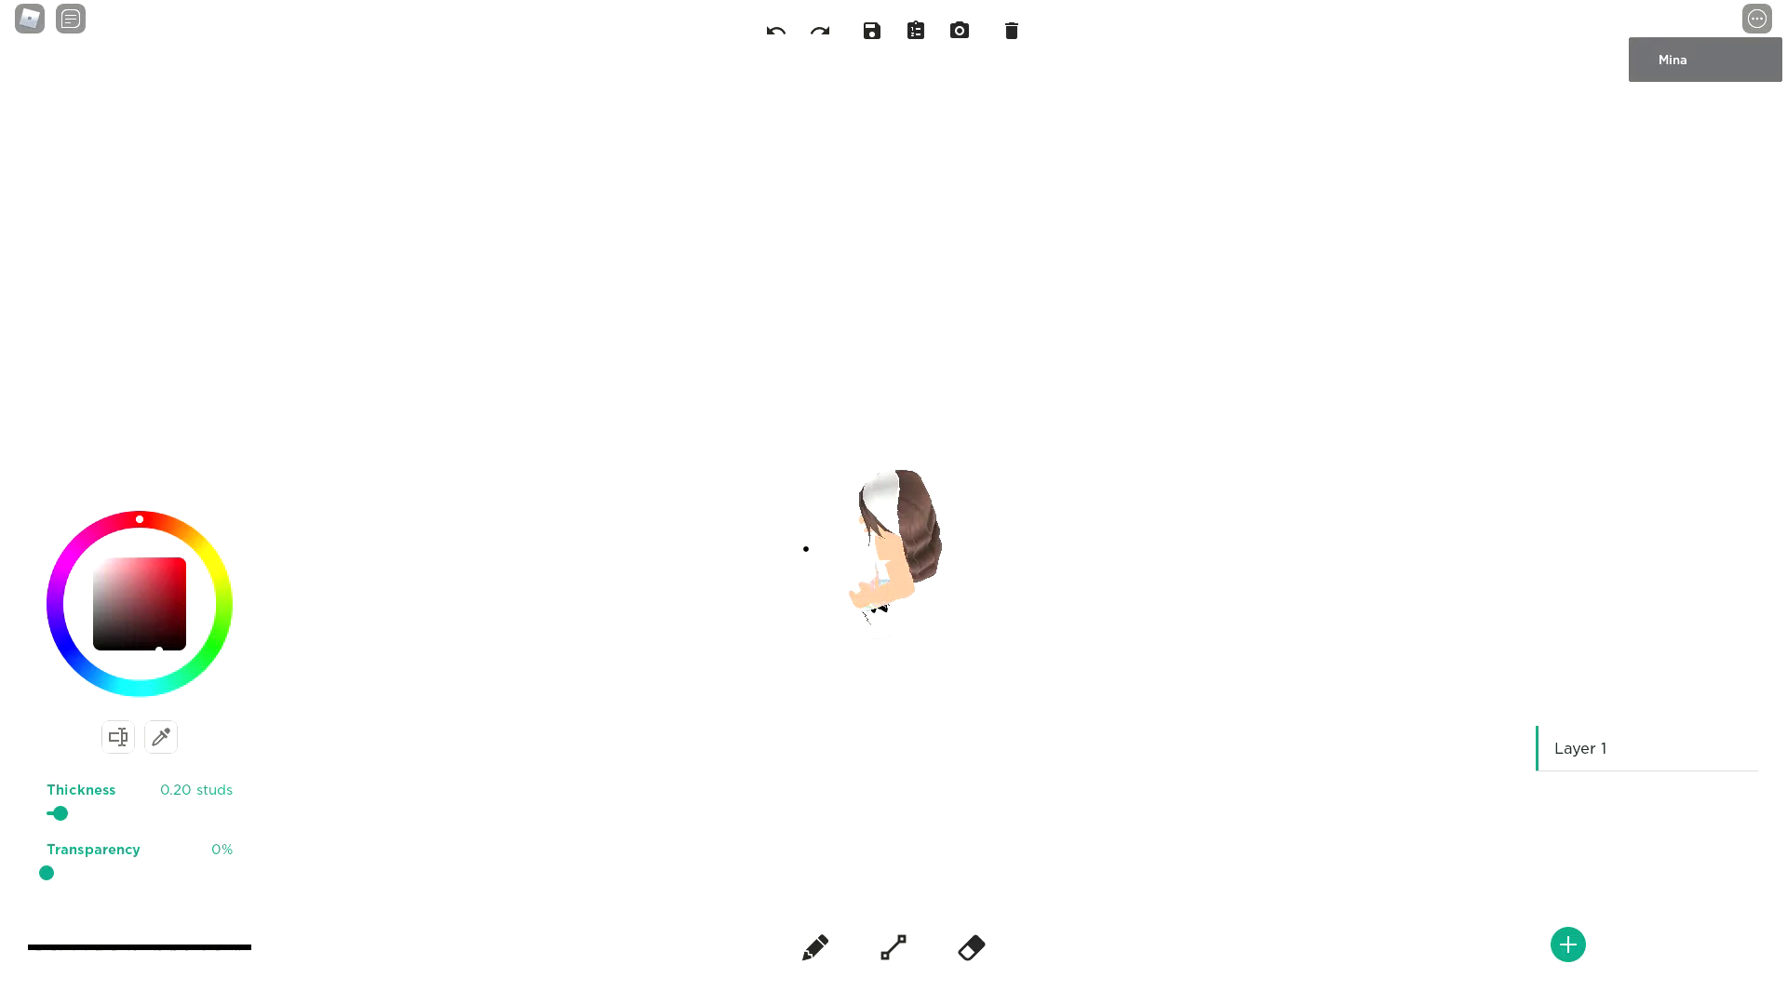
left_click(815, 947)
mouse_move(600, 598)
left_mouse_down()
mouse_move(679, 734)
mouse_move(802, 741)
left_mouse_up()
mouse_move(840, 679)
left_mouse_down()
mouse_move(849, 610)
mouse_move(882, 685)
left_mouse_up()
mouse_move(987, 641)
left_mouse_down()
mouse_move(1024, 730)
mouse_move(1094, 728)
left_mouse_up()
left_click_drag(1101, 586, 1187, 782)
key("s")
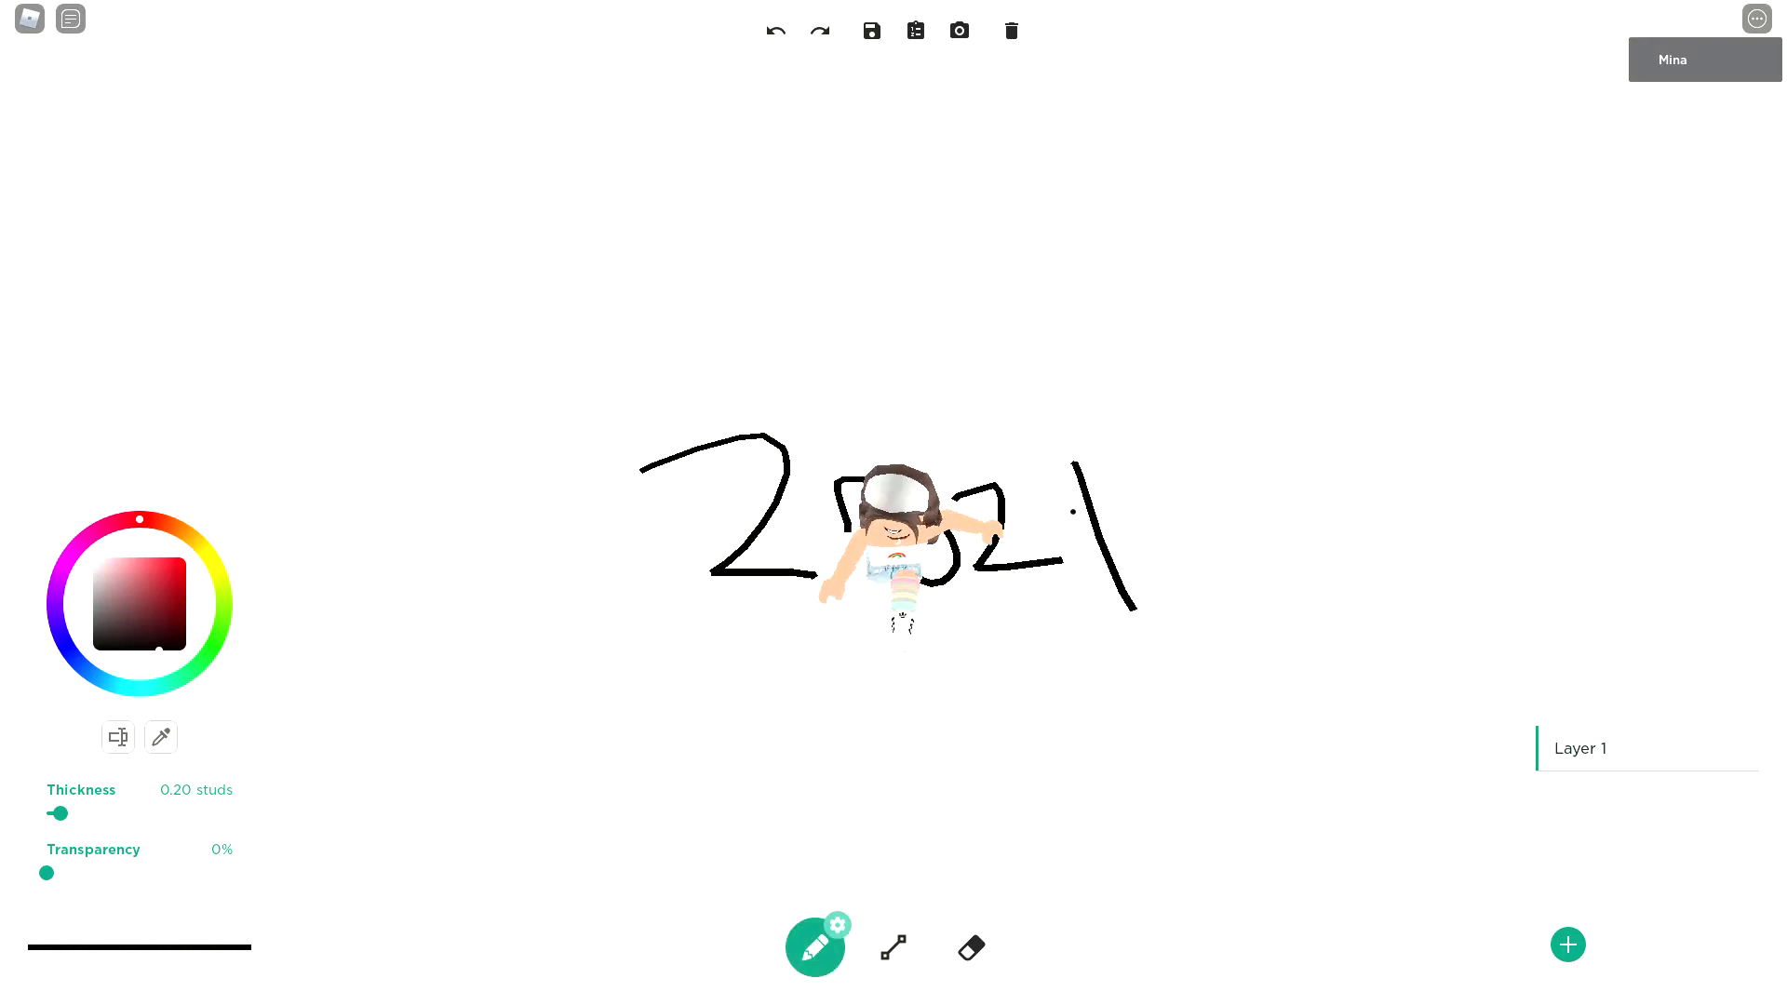
left_click(971, 947)
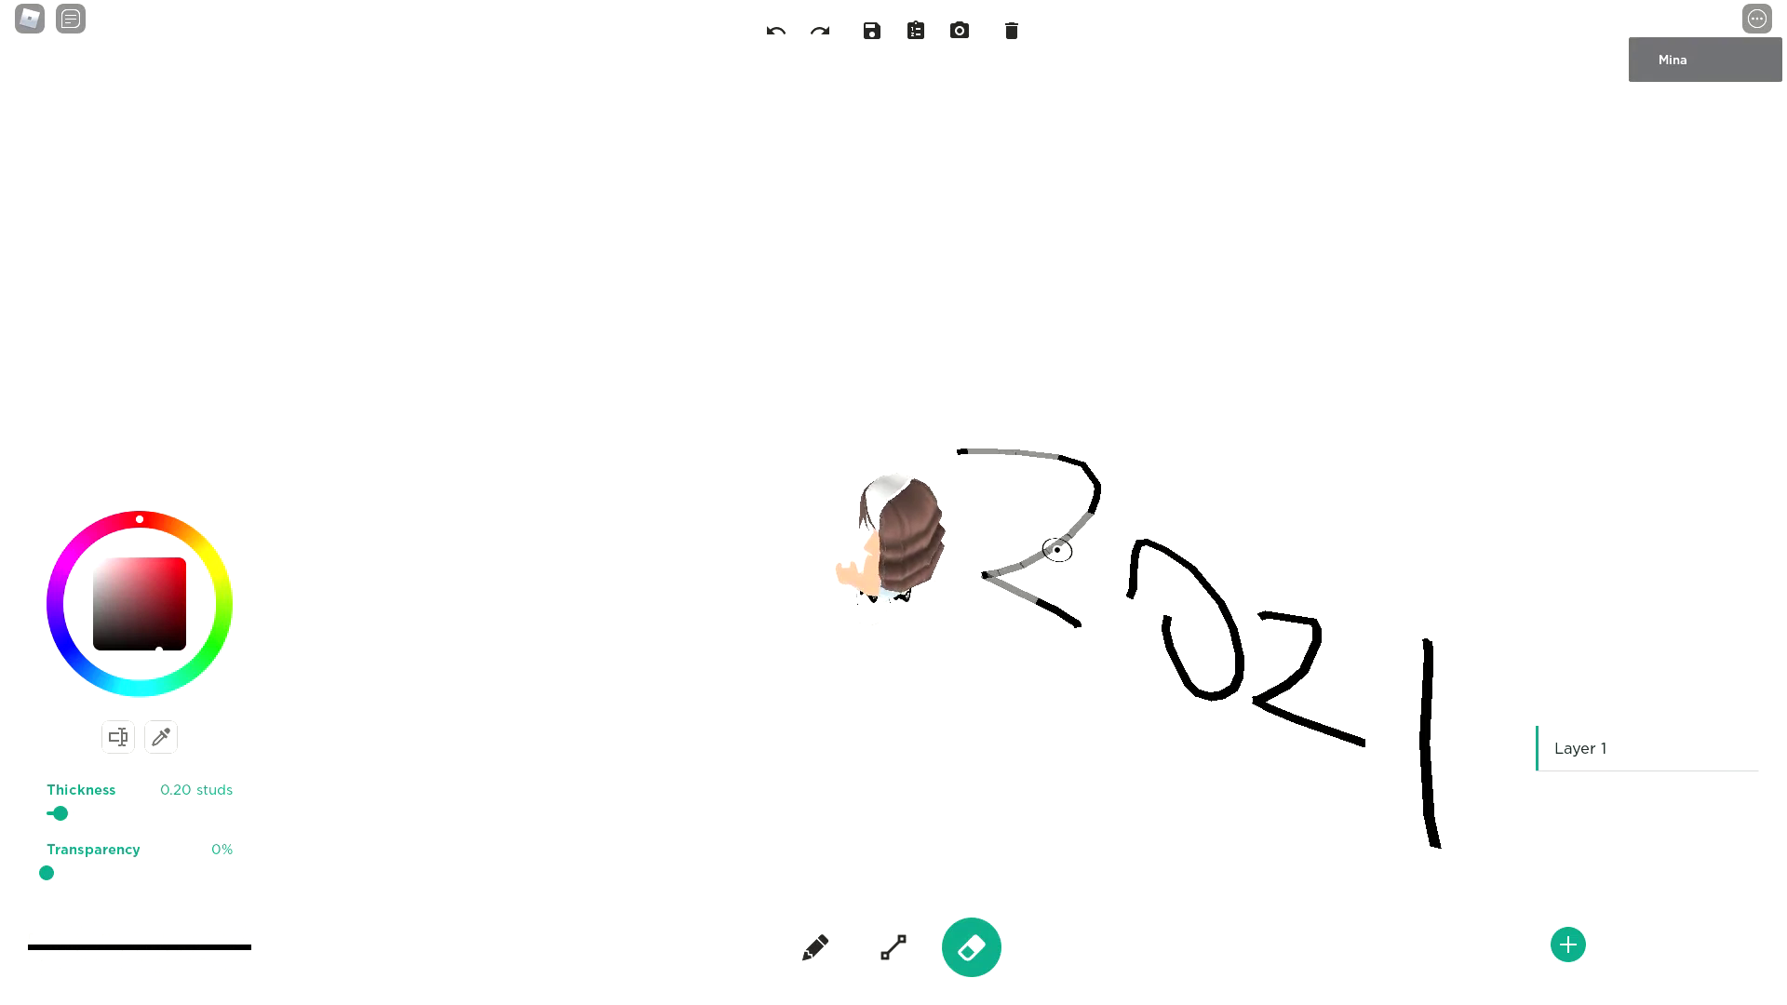
mouse_move(1093, 556)
left_mouse_down()
mouse_move(1052, 626)
mouse_move(1237, 486)
mouse_move(1232, 554)
mouse_move(1193, 546)
mouse_move(1336, 627)
mouse_move(1492, 574)
mouse_move(1395, 688)
mouse_move(1404, 813)
mouse_move(1448, 662)
mouse_move(1002, 443)
mouse_move(1105, 630)
mouse_move(1455, 666)
mouse_move(1238, 745)
left_mouse_up()
left_click(817, 946)
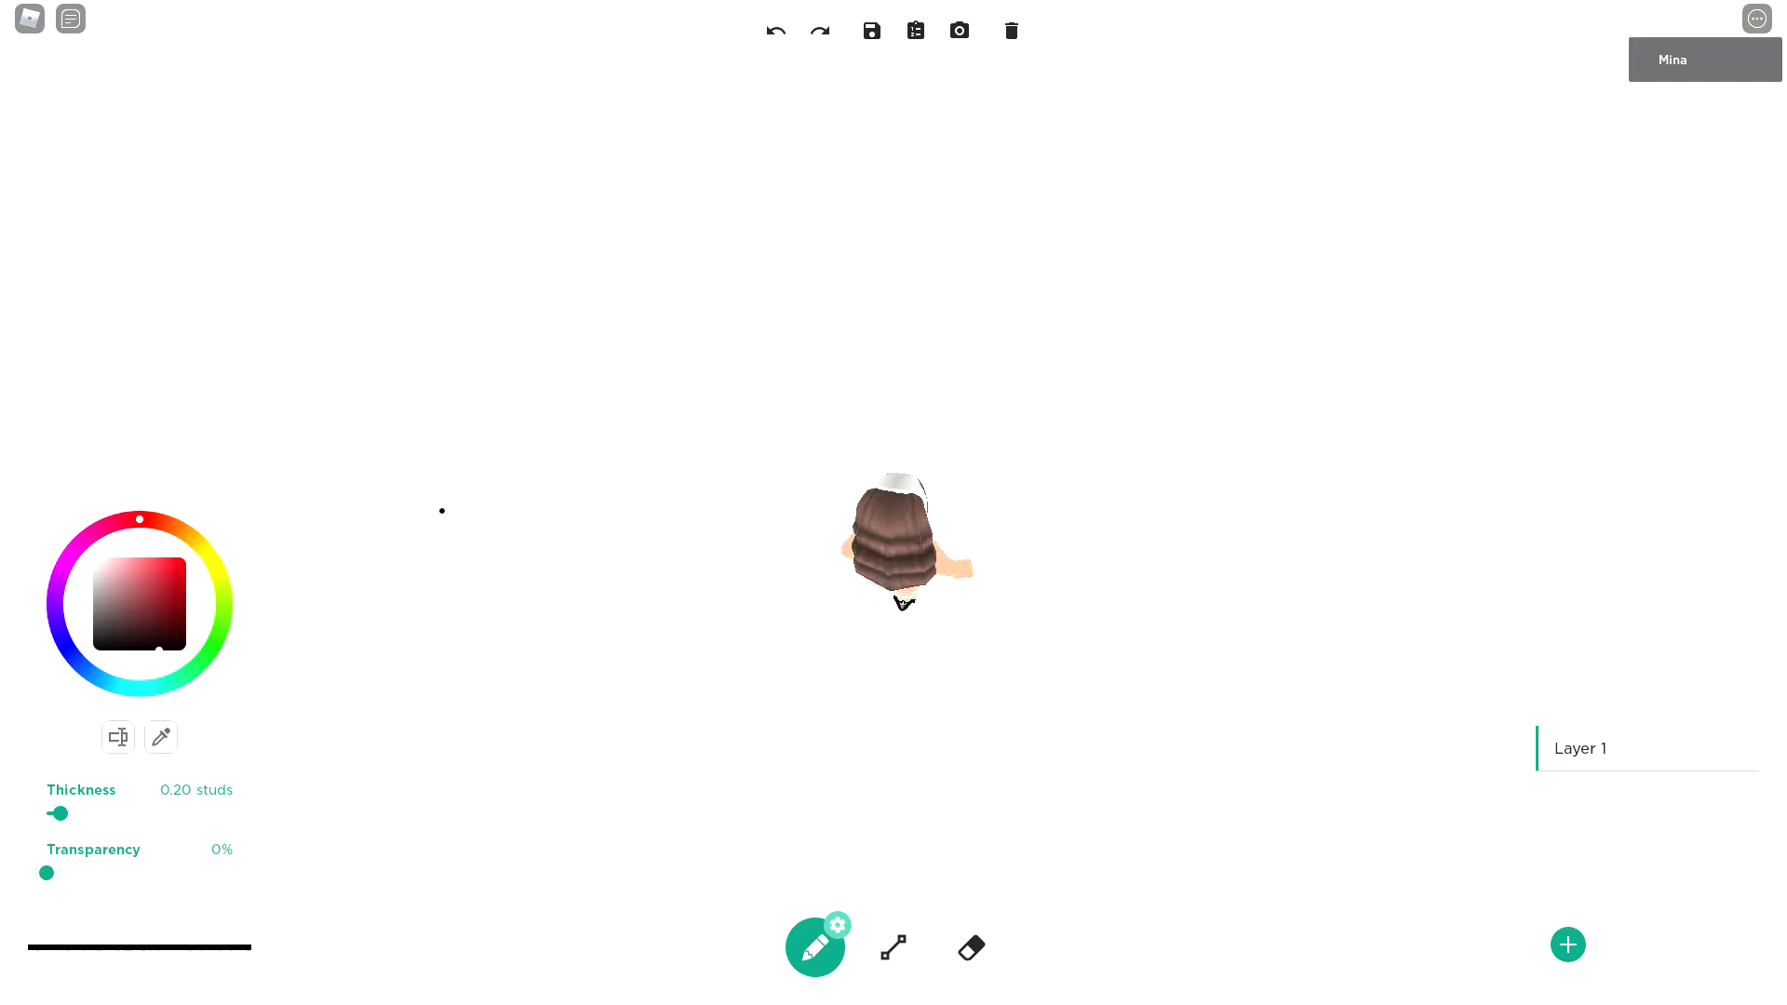
mouse_move(842, 407)
left_mouse_down()
mouse_move(905, 289)
mouse_move(943, 422)
mouse_move(945, 377)
left_mouse_up()
mouse_move(1059, 295)
left_mouse_down()
mouse_move(1059, 396)
mouse_move(1108, 362)
mouse_move(1092, 406)
mouse_move(1142, 412)
mouse_move(1131, 370)
left_mouse_up()
left_click_drag(1100, 350, 1159, 327)
left_click(1193, 356)
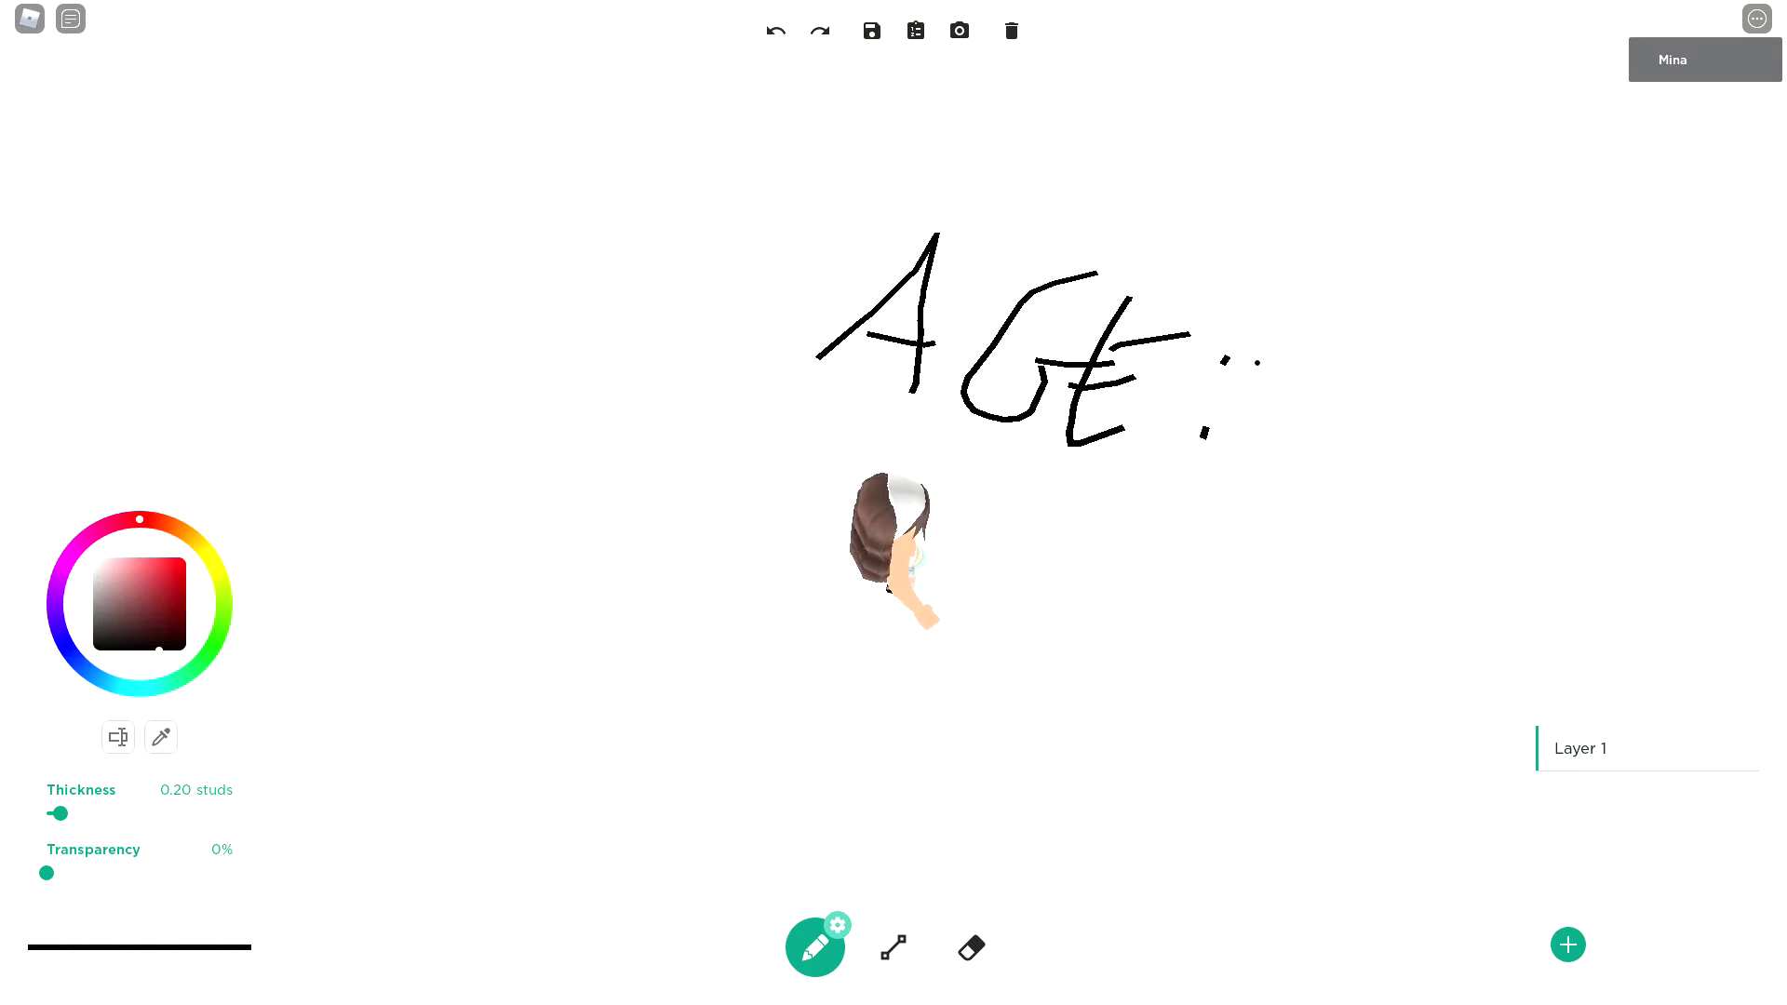
mouse_move(1310, 363)
left_mouse_down()
mouse_move(1248, 470)
mouse_move(1310, 364)
left_mouse_up()
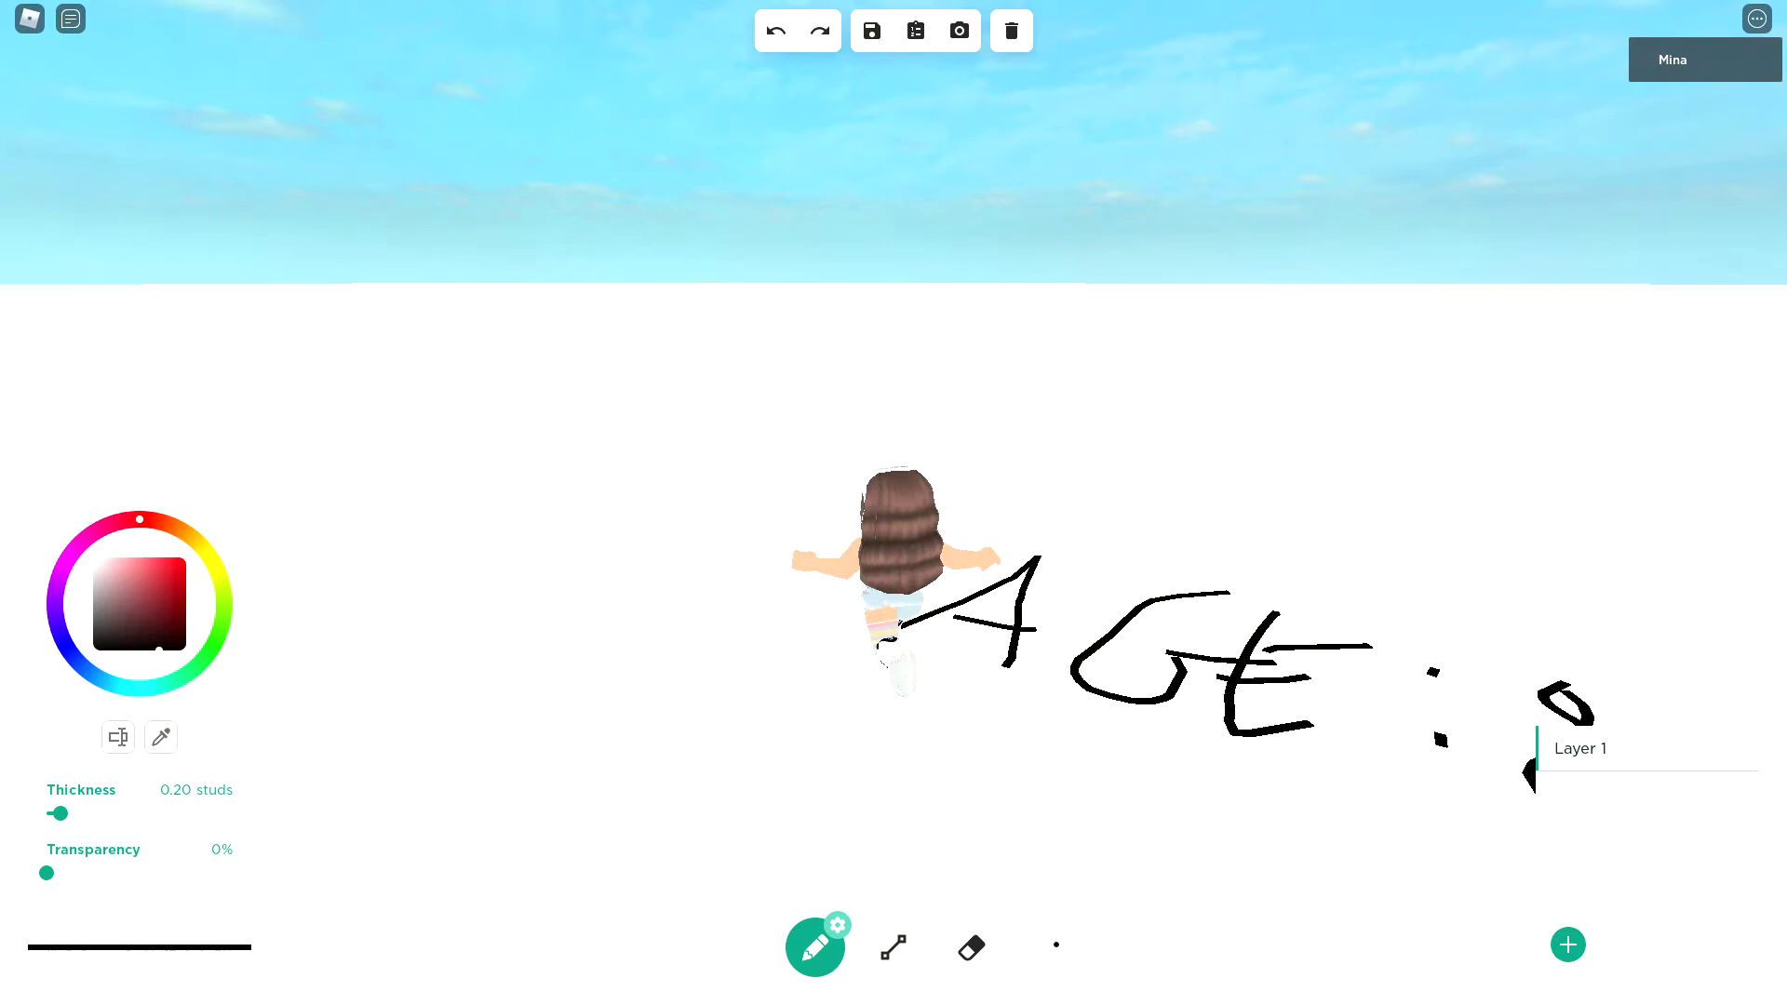
left_click(971, 948)
mouse_move(1025, 545)
left_mouse_down()
mouse_move(925, 379)
mouse_move(867, 483)
left_mouse_up()
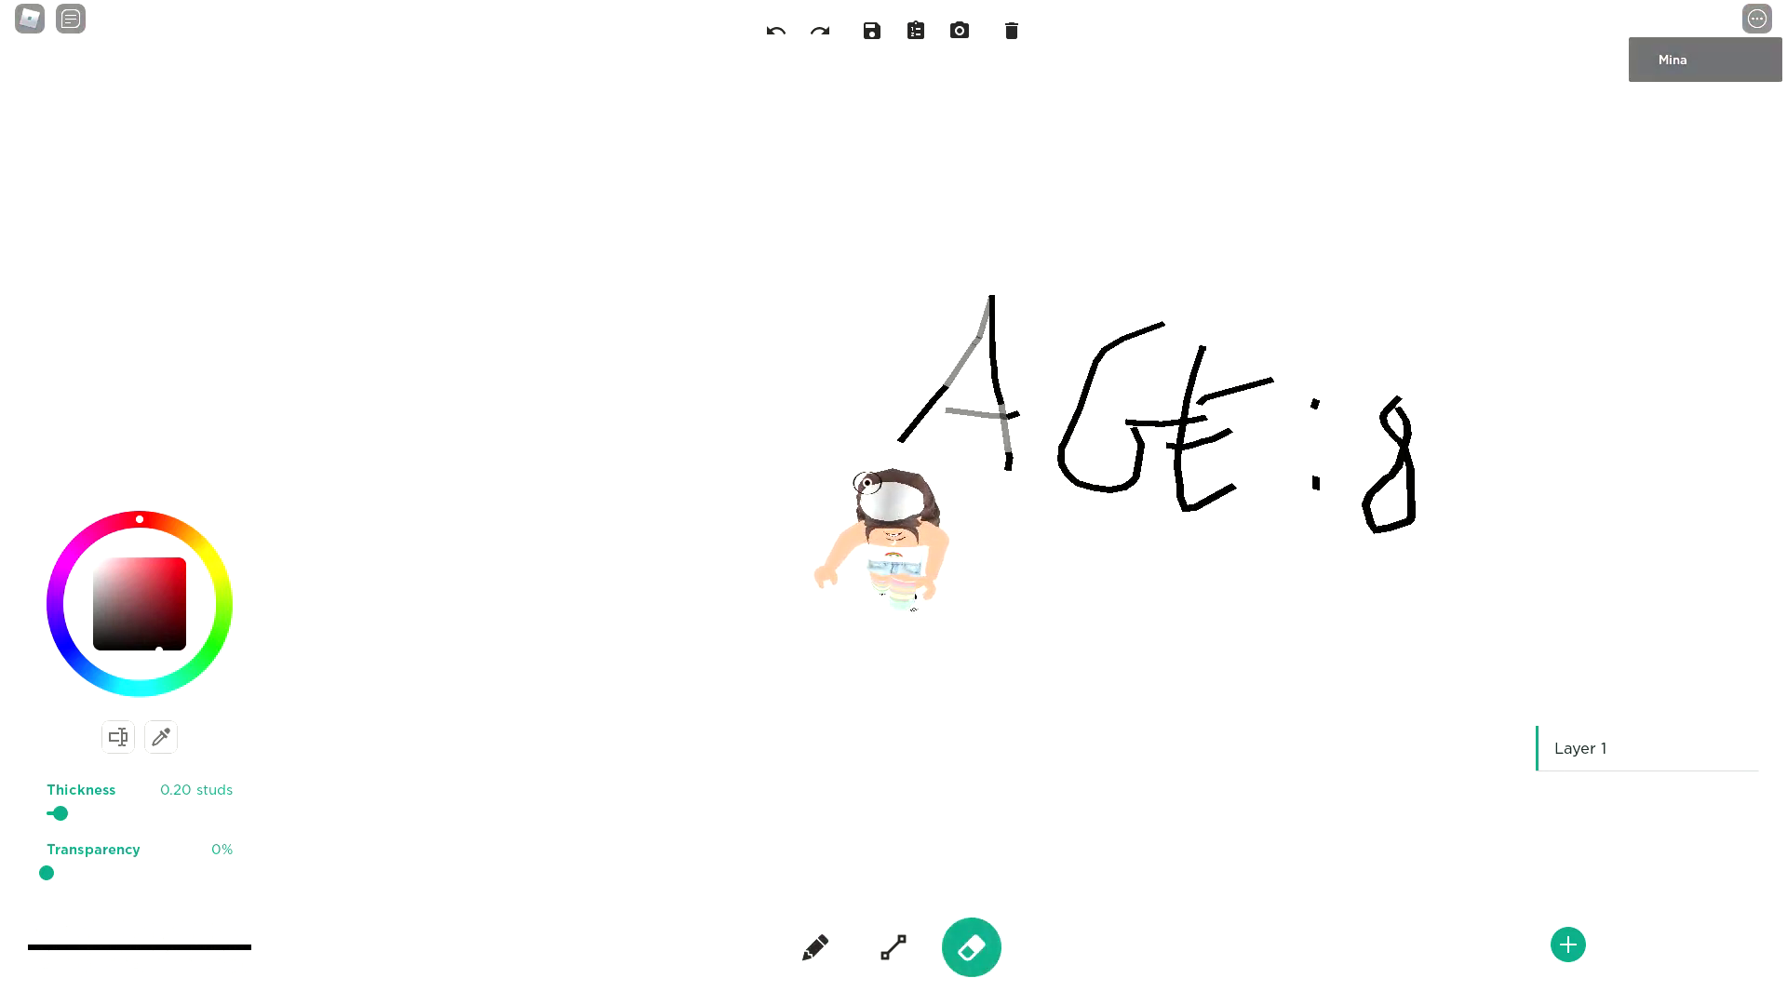
mouse_move(928, 410)
left_mouse_down()
mouse_move(985, 303)
mouse_move(1038, 433)
mouse_move(1004, 427)
mouse_move(1095, 302)
mouse_move(1129, 351)
mouse_move(1108, 488)
mouse_move(1193, 529)
mouse_move(1154, 452)
mouse_move(1176, 452)
mouse_move(1356, 545)
mouse_move(1398, 385)
left_mouse_up()
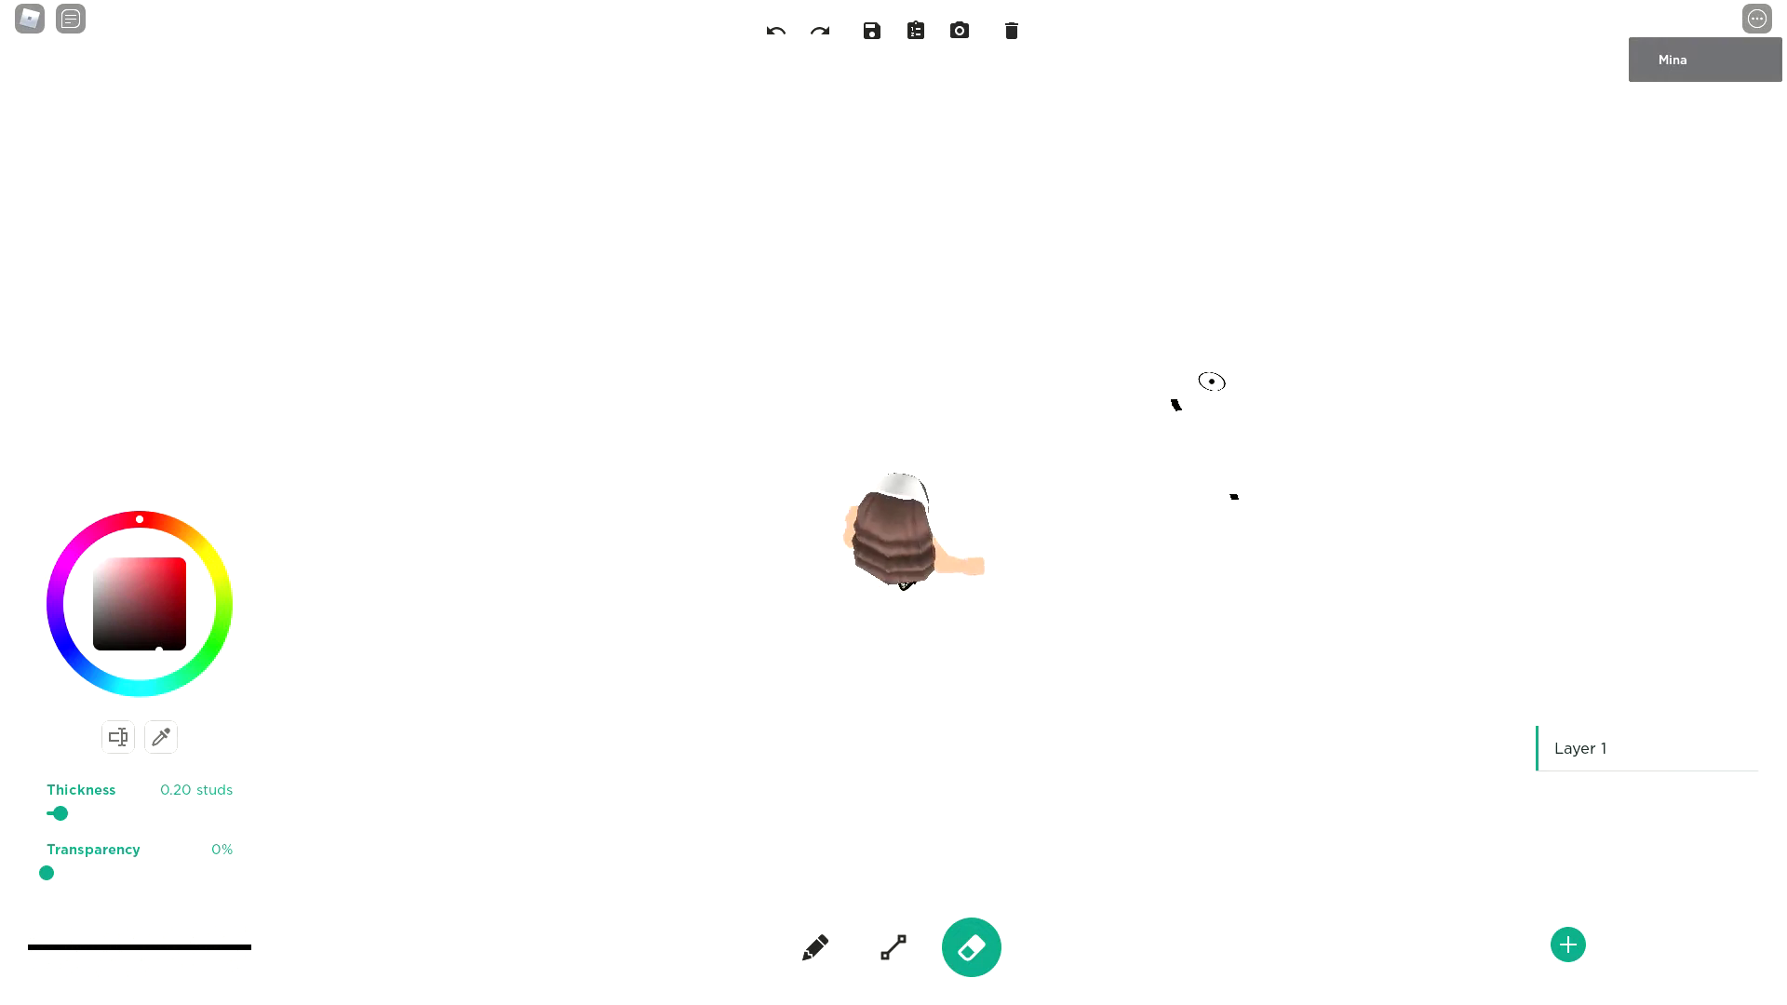
mouse_move(1171, 370)
left_mouse_down()
mouse_move(1161, 359)
mouse_move(1248, 510)
left_mouse_up()
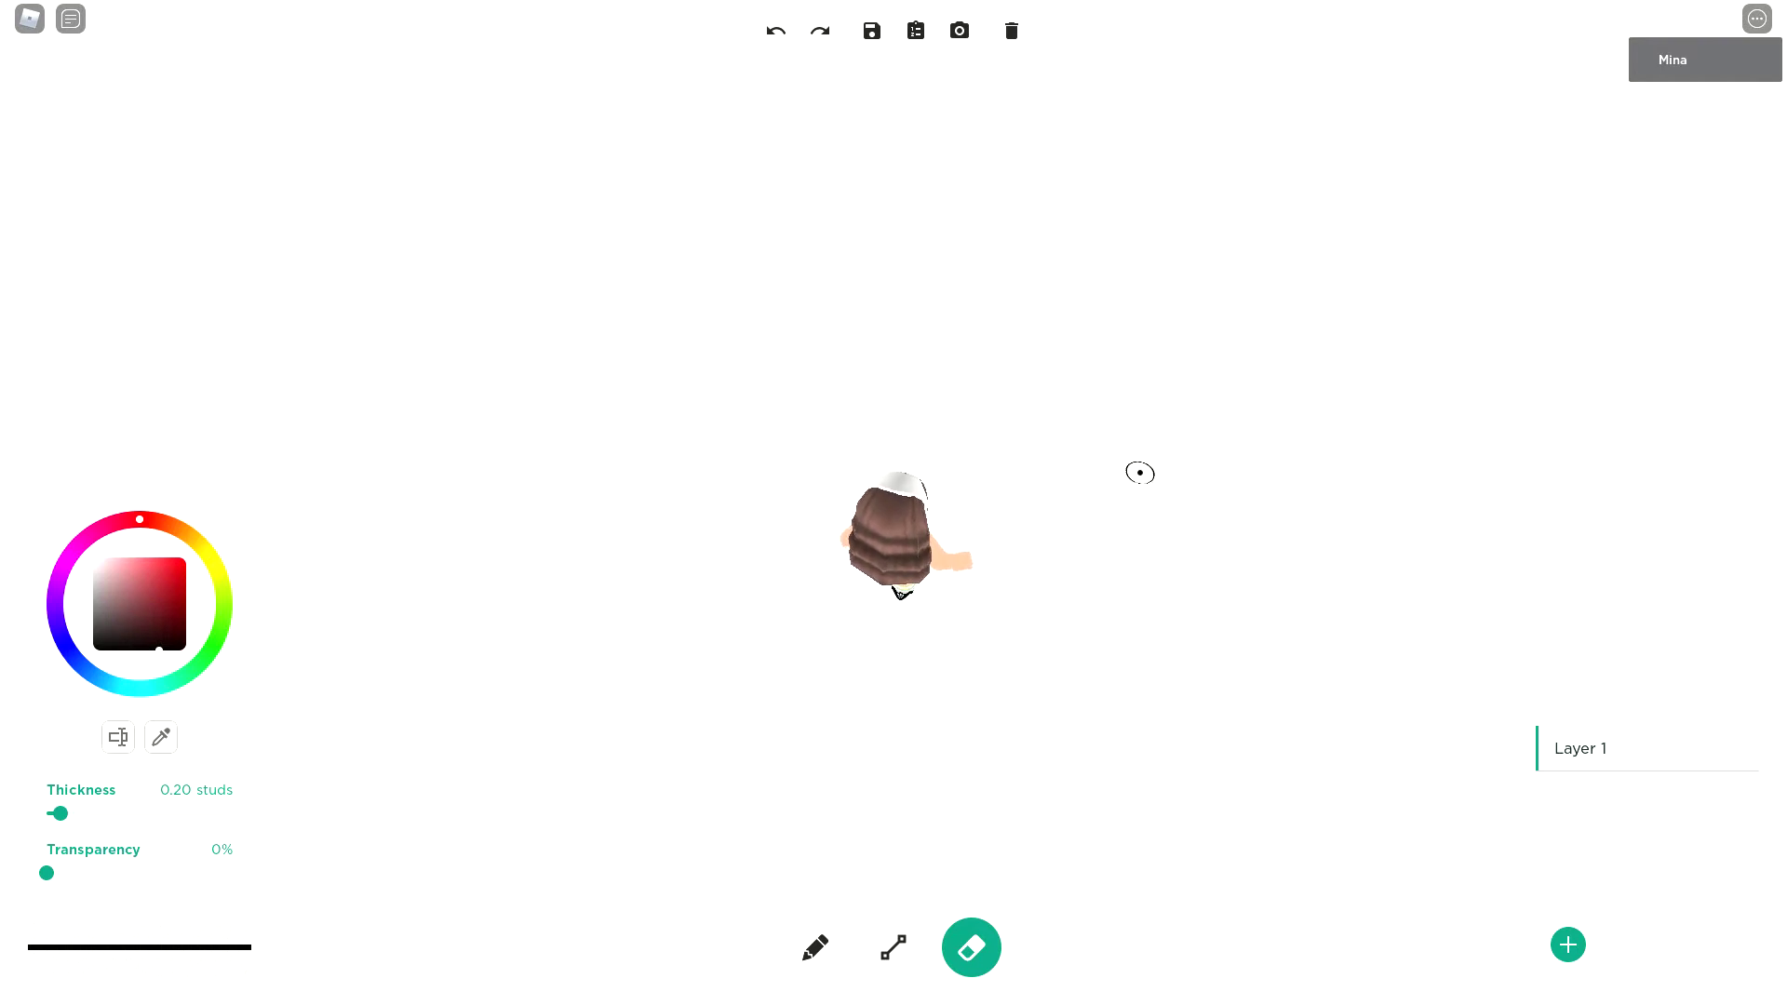
left_click(815, 942)
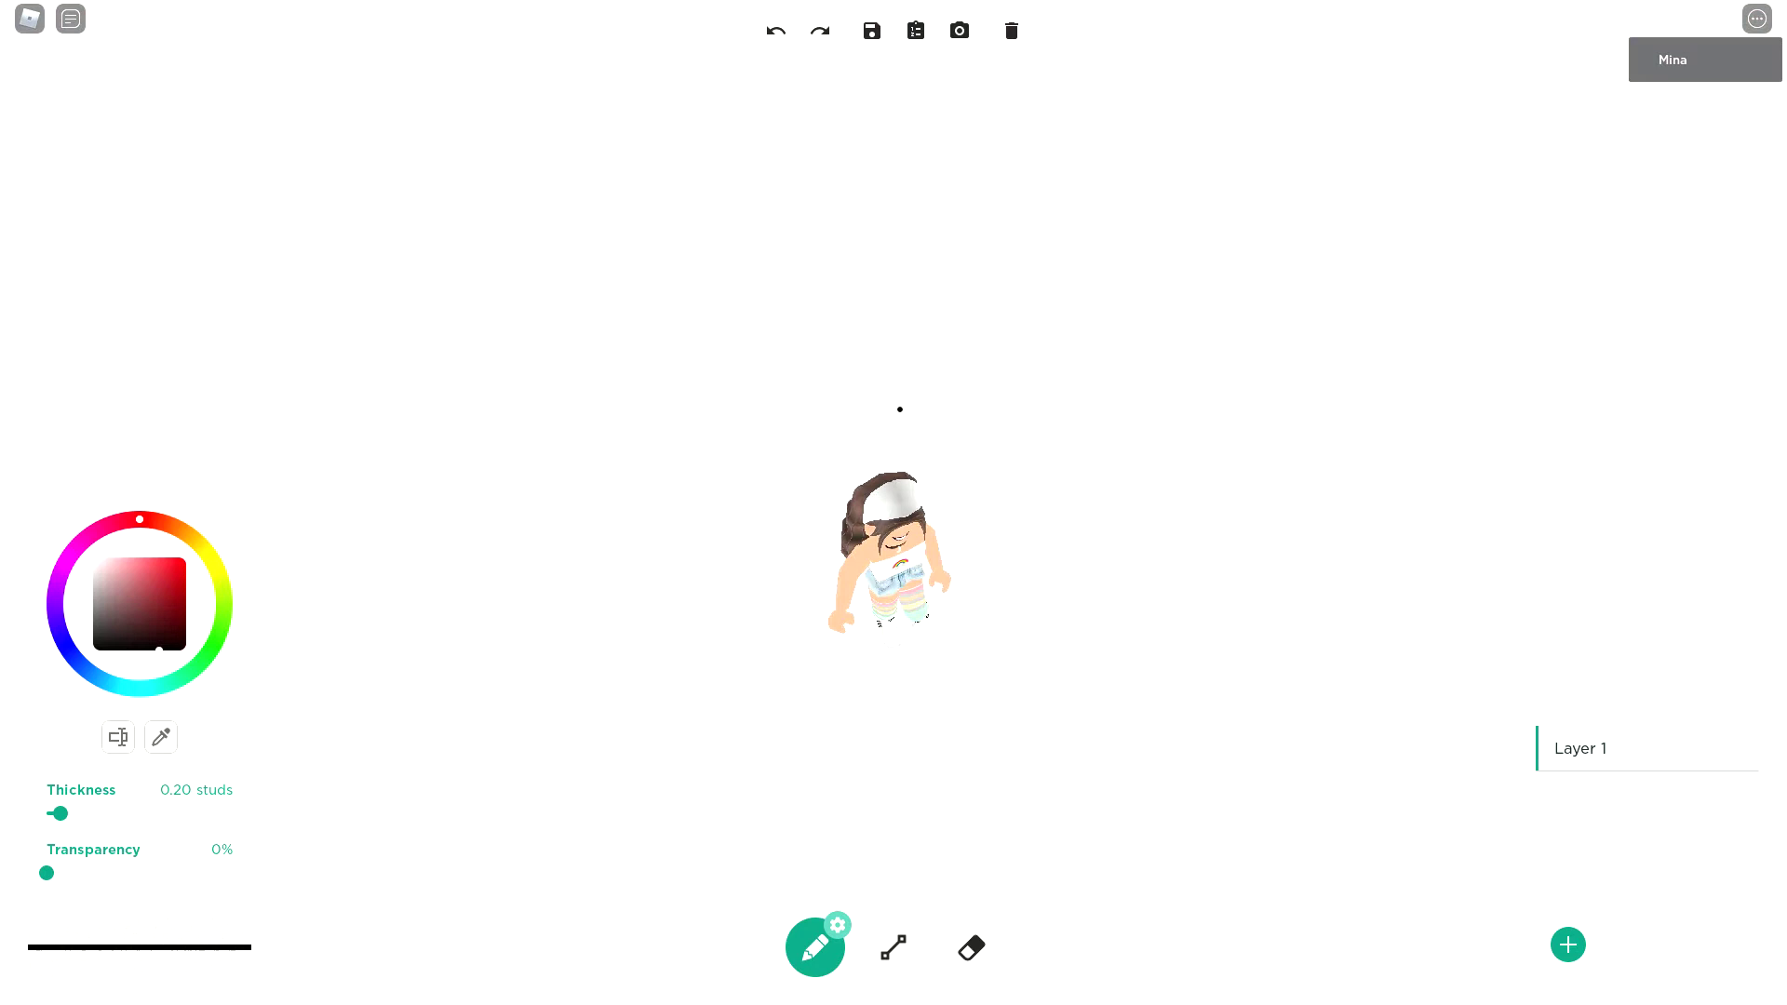
left_click_drag(928, 353, 967, 433)
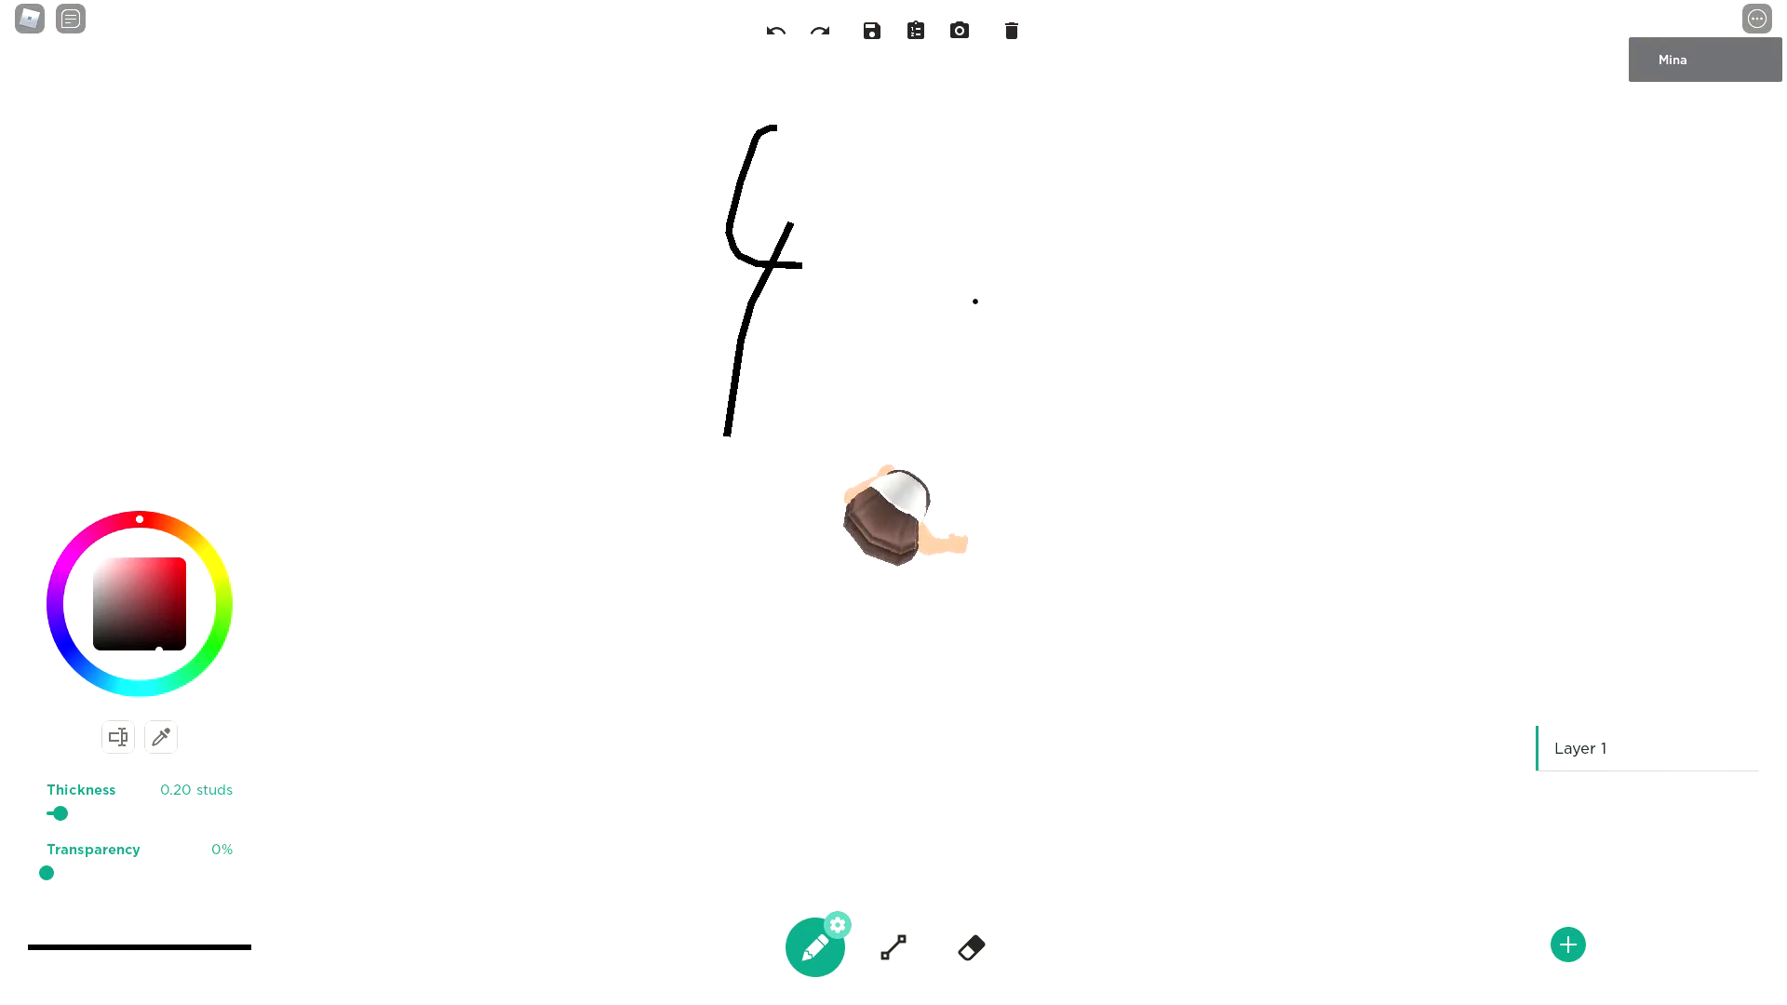
left_click(992, 178)
left_click_drag(979, 327, 968, 375)
mouse_move(1106, 157)
left_mouse_down()
mouse_move(1047, 396)
mouse_move(1139, 412)
left_mouse_up()
left_click_drag(1055, 272, 1170, 258)
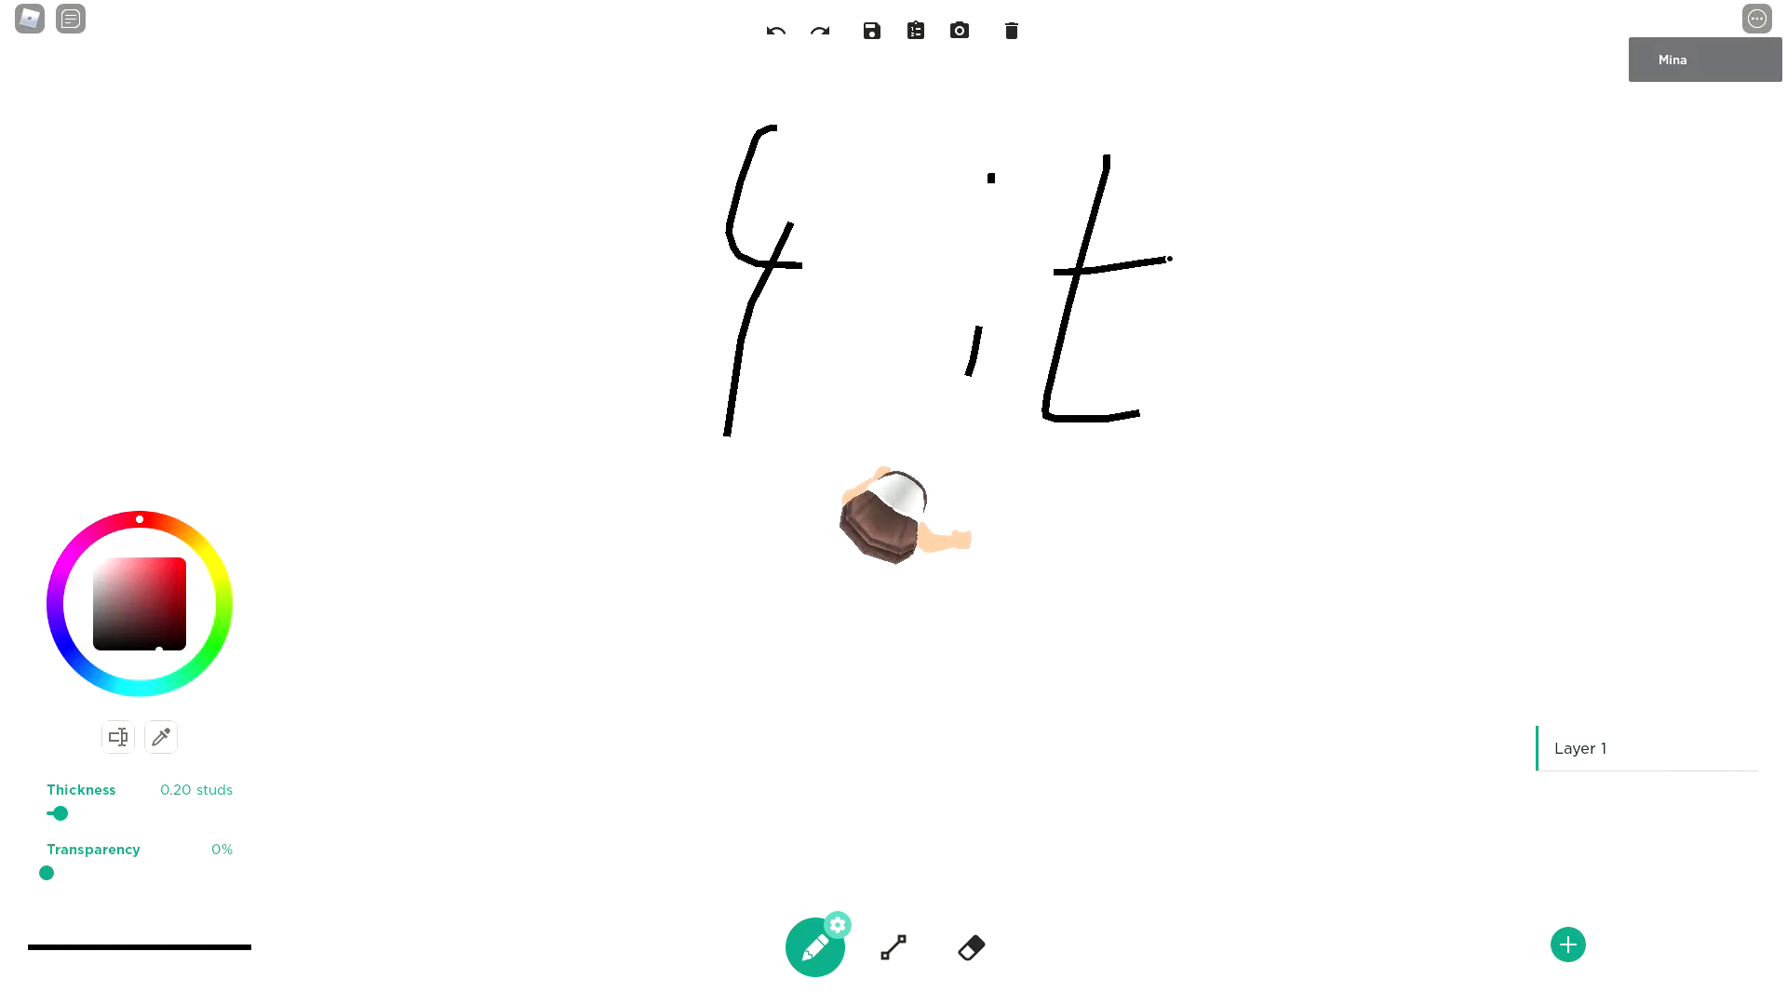
left_click_drag(1079, 185, 1201, 159)
mouse_move(1191, 400)
left_mouse_down()
mouse_move(1195, 371)
mouse_move(1272, 415)
left_mouse_up()
mouse_move(1329, 361)
left_mouse_down()
mouse_move(1350, 381)
mouse_move(1141, 577)
left_mouse_up()
mouse_move(1428, 182)
left_mouse_down()
mouse_move(1418, 309)
mouse_move(1582, 365)
mouse_move(1561, 399)
left_mouse_up()
mouse_move(1670, 326)
left_mouse_down()
mouse_move(1694, 382)
mouse_move(1606, 377)
left_mouse_up()
left_click(1585, 354)
mouse_move(1727, 327)
left_mouse_down()
mouse_move(1706, 335)
mouse_move(1785, 405)
left_mouse_up()
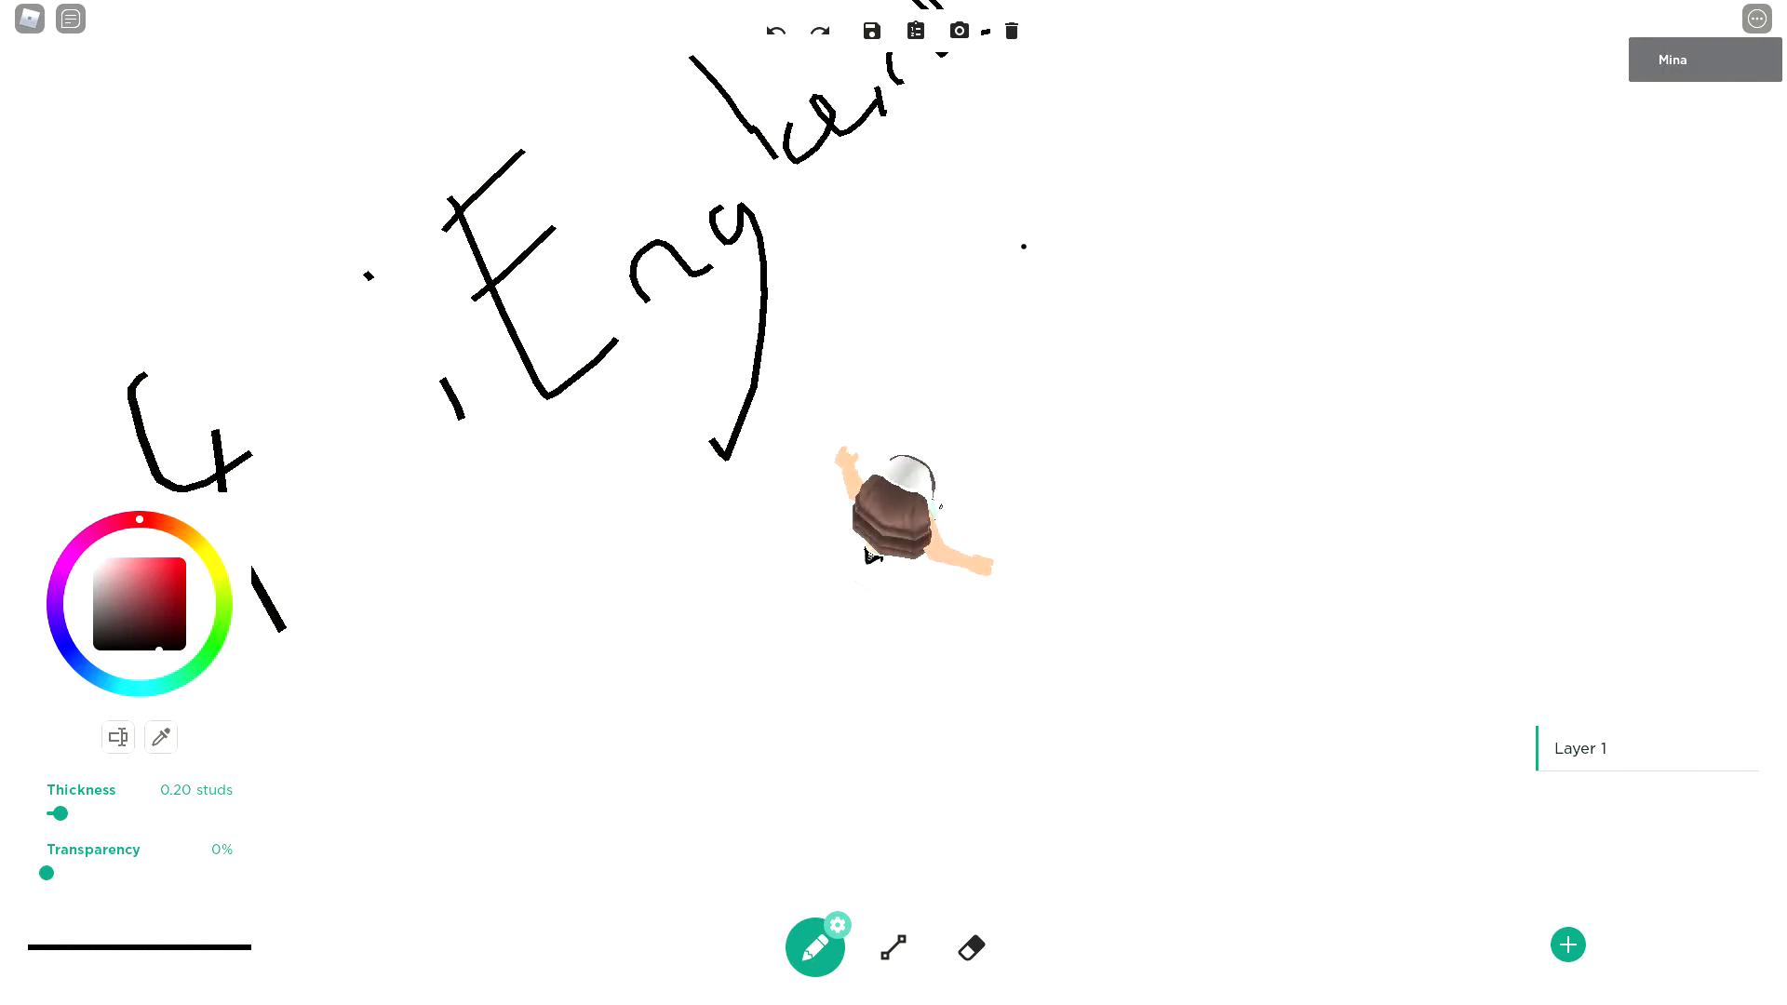
left_click(971, 948)
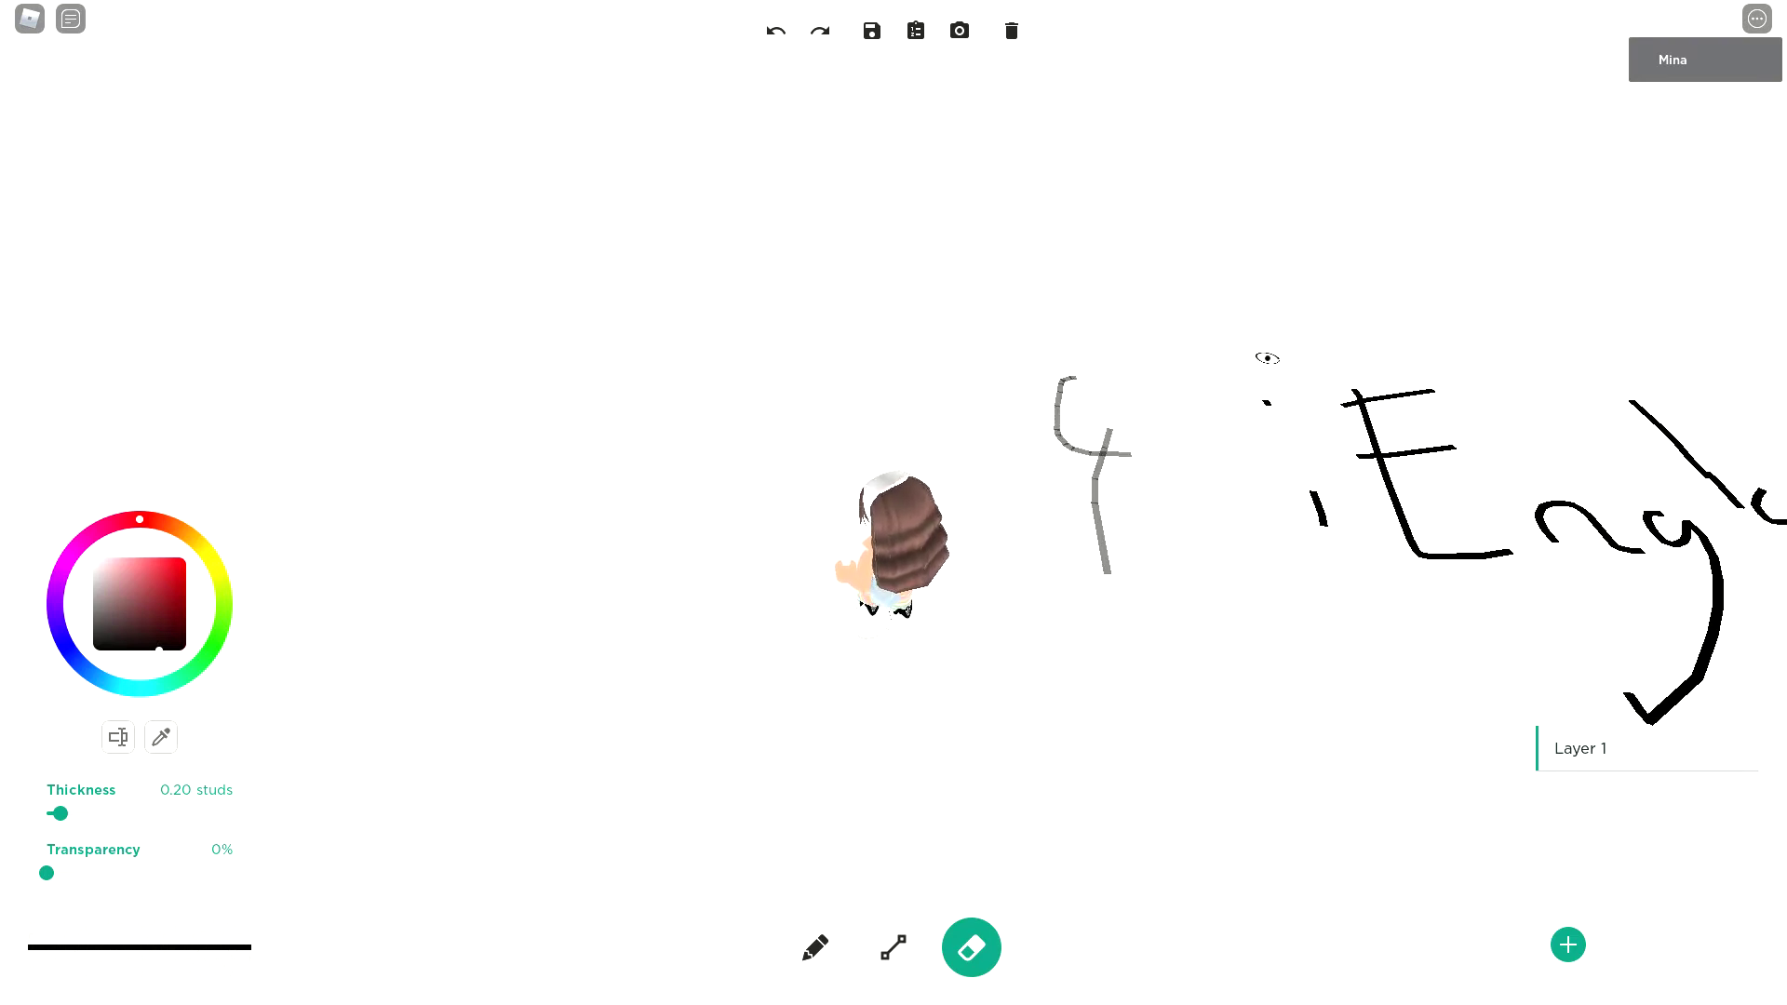
mouse_move(1369, 600)
left_mouse_down()
mouse_move(1428, 627)
mouse_move(1516, 583)
mouse_move(1384, 565)
mouse_move(1248, 431)
mouse_move(1164, 382)
mouse_move(1053, 570)
left_mouse_up()
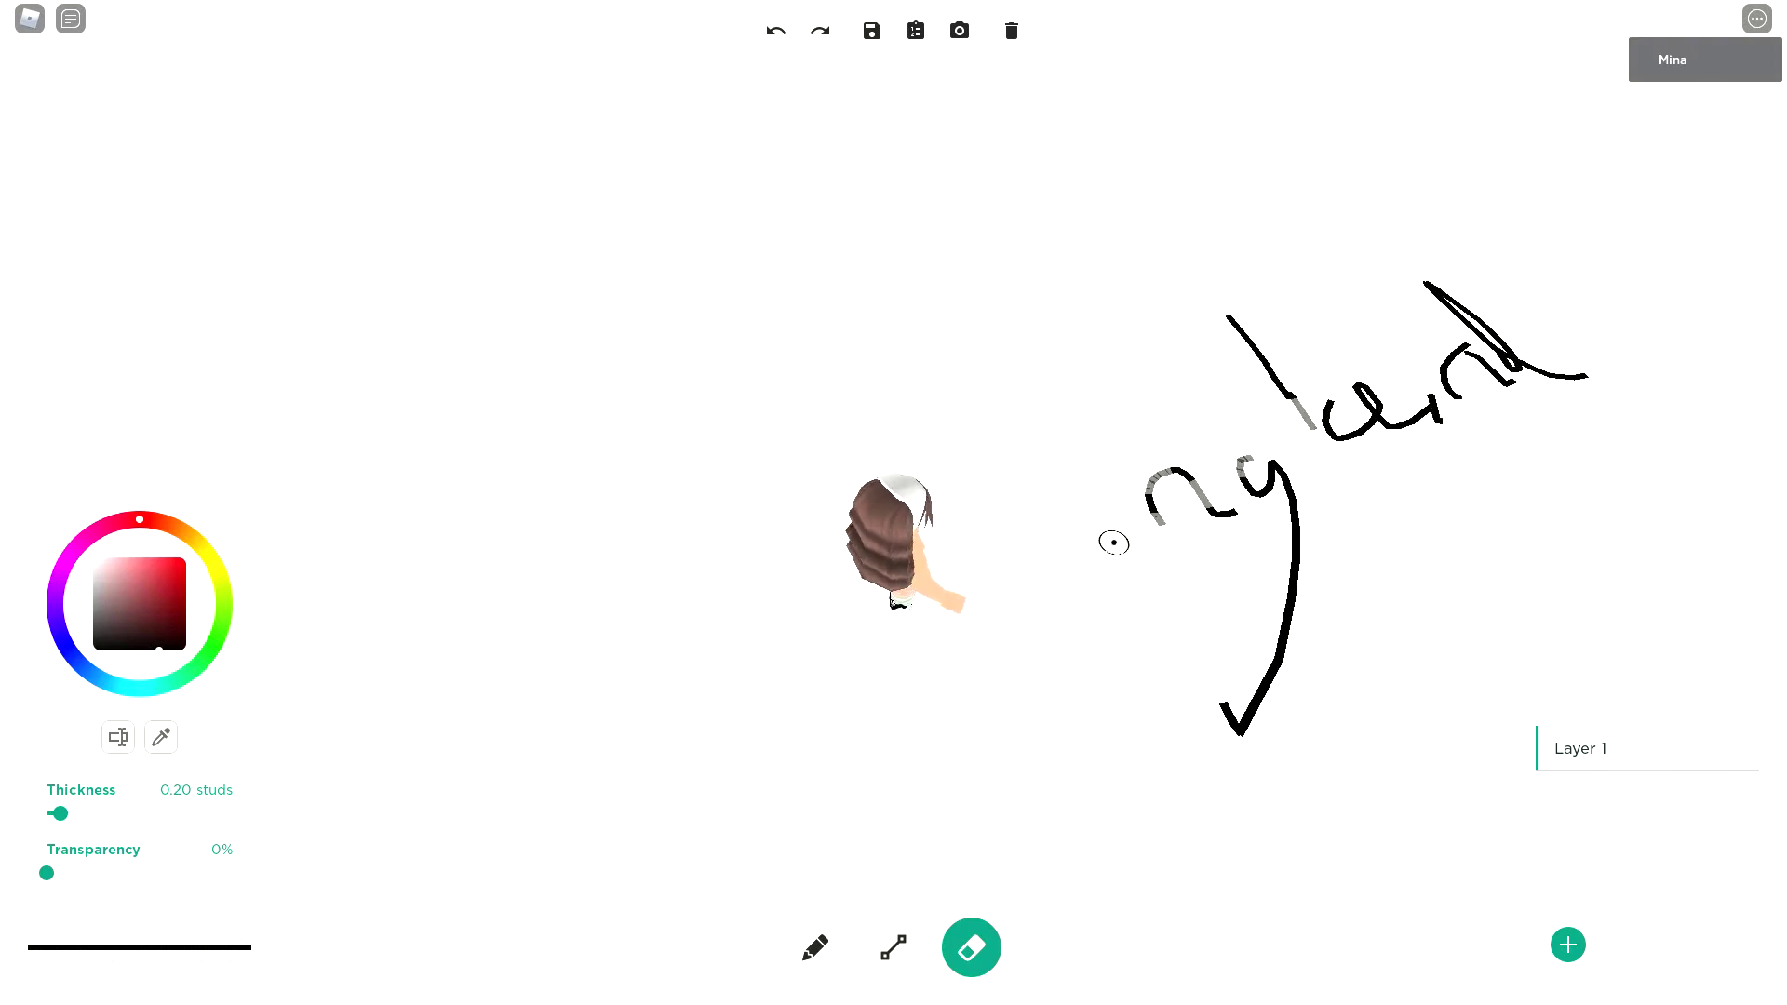
mouse_move(1137, 470)
left_mouse_down()
mouse_move(1085, 514)
mouse_move(1312, 464)
mouse_move(1266, 656)
mouse_move(1329, 403)
mouse_move(1279, 715)
mouse_move(1240, 335)
mouse_move(1259, 402)
mouse_move(1346, 417)
mouse_move(1251, 500)
mouse_move(1325, 413)
mouse_move(1480, 399)
mouse_move(1296, 471)
mouse_move(1416, 403)
mouse_move(1519, 430)
mouse_move(1494, 349)
mouse_move(1405, 291)
mouse_move(1483, 327)
mouse_move(1436, 283)
mouse_move(1520, 340)
mouse_move(1520, 394)
mouse_move(1508, 386)
left_mouse_up()
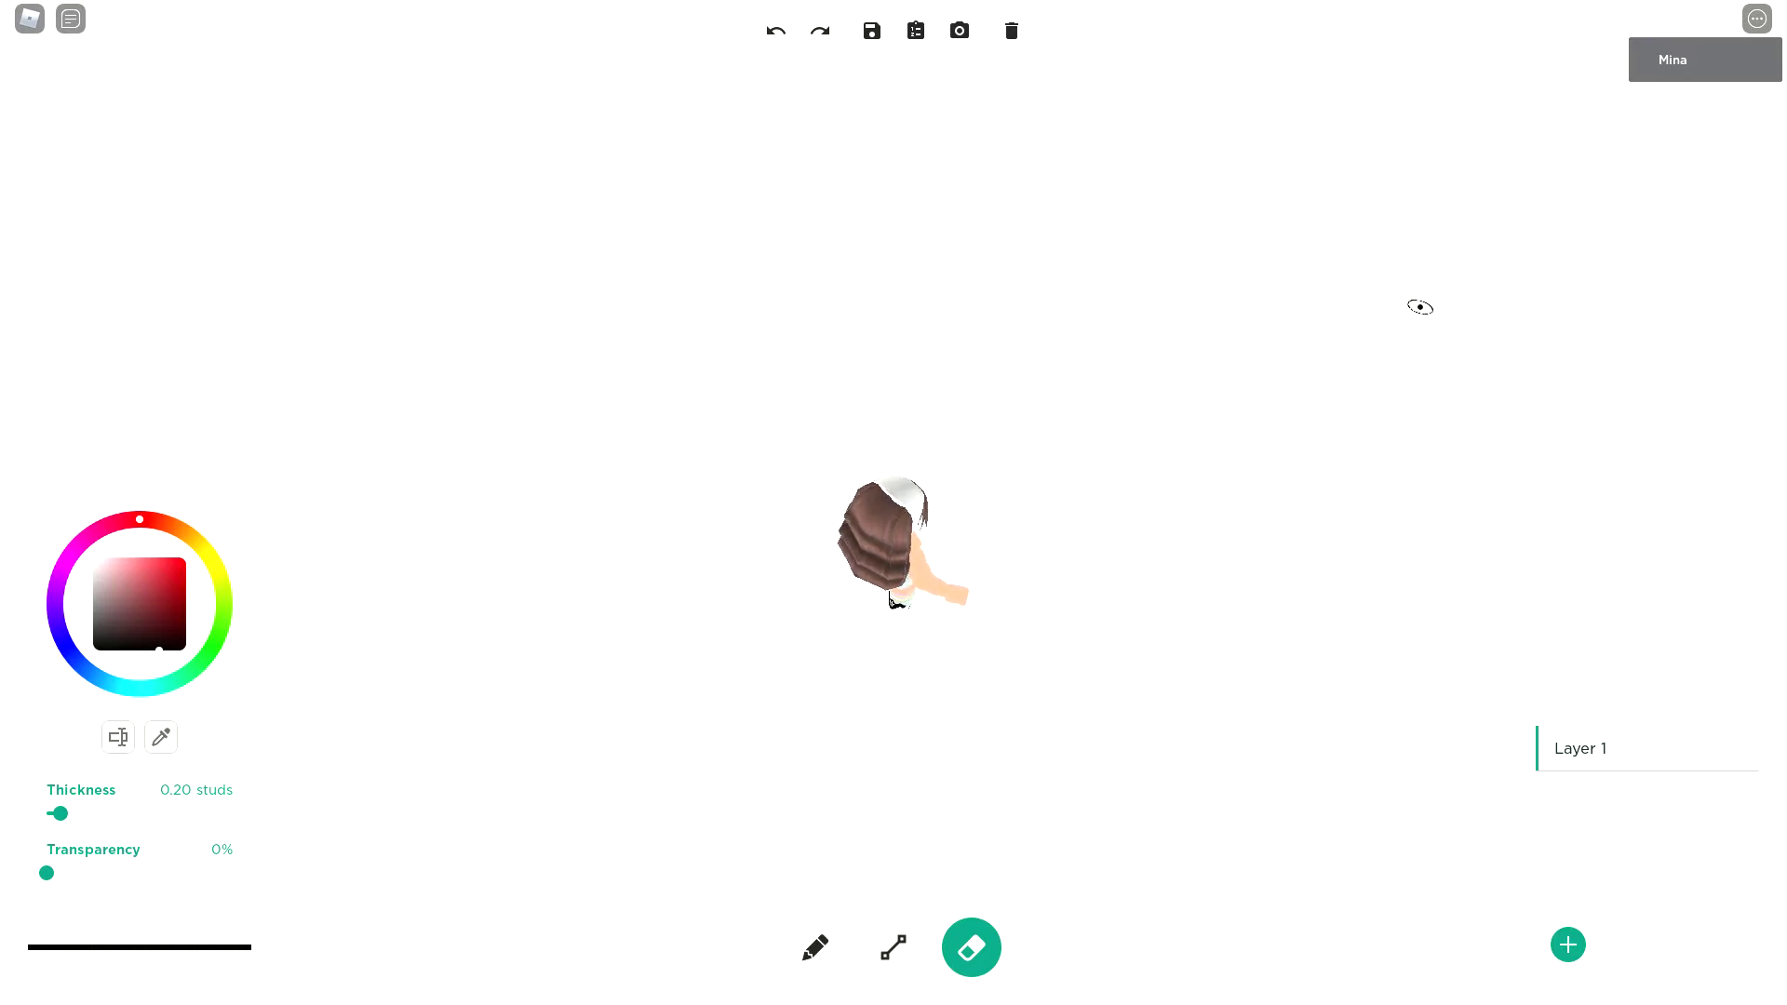
left_click(815, 946)
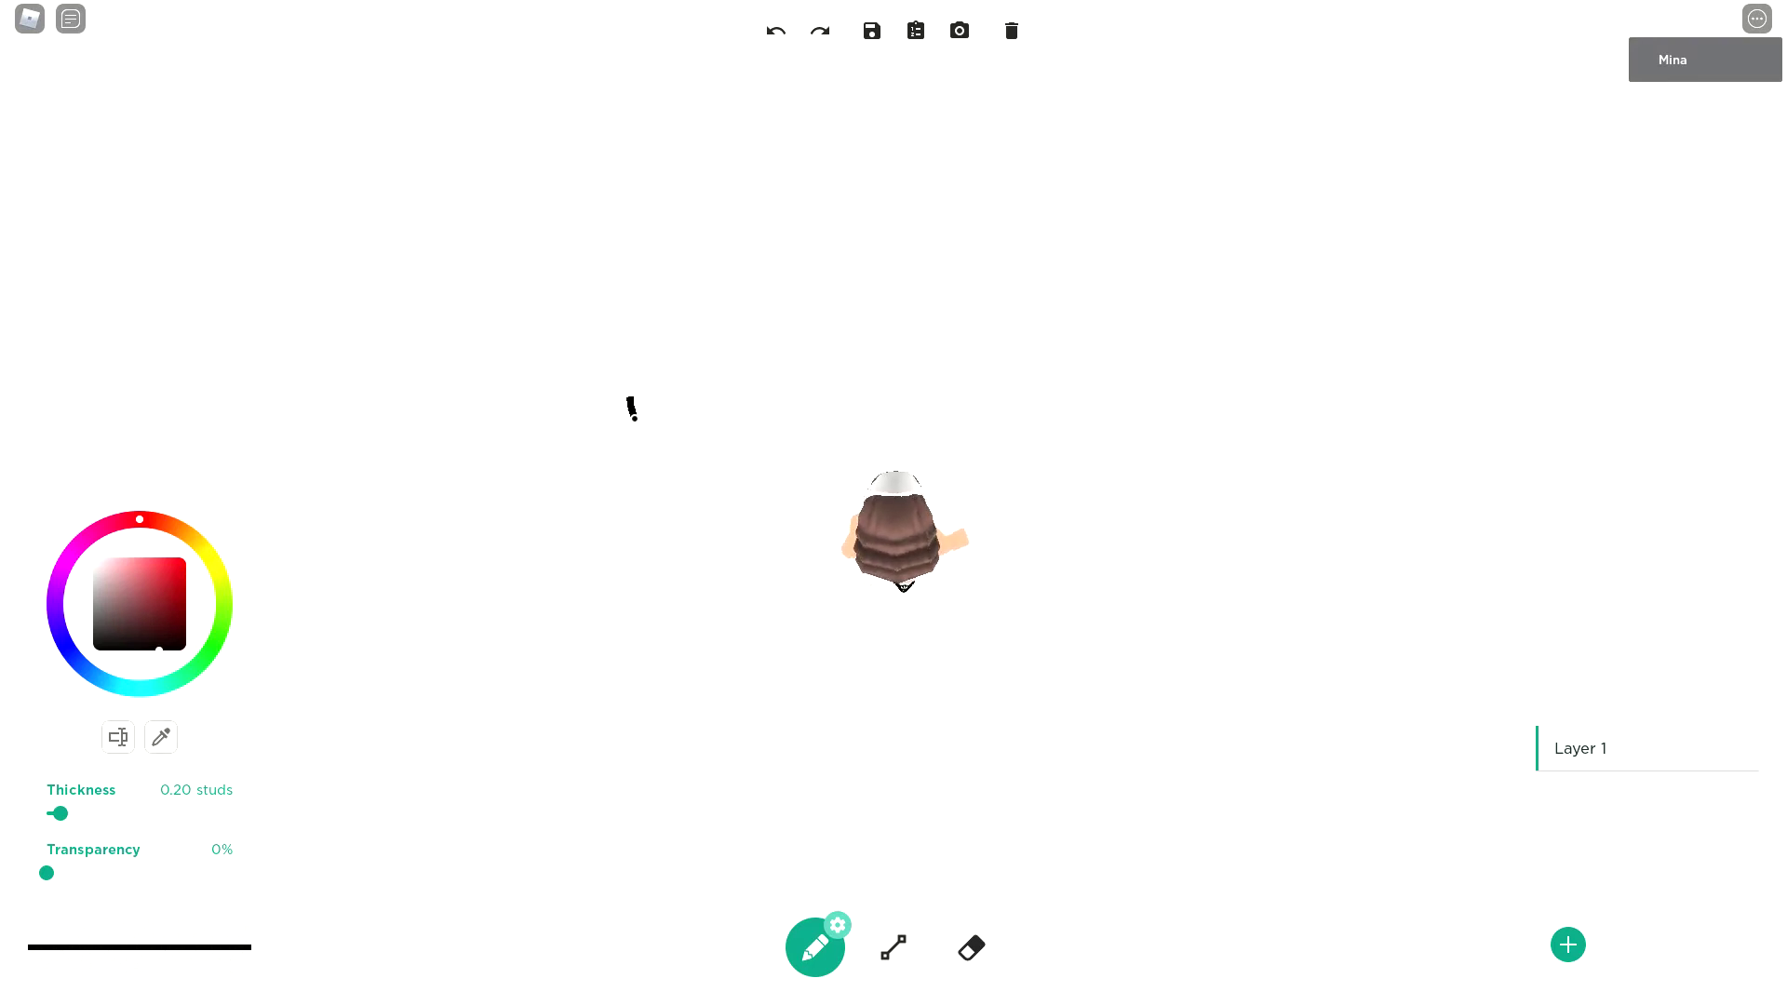
- Hand-write the word 'Willow' on the floor with the Pencil
mouse_move(633, 418)
left_mouse_down()
mouse_move(726, 547)
mouse_move(763, 424)
left_mouse_up()
left_click_drag(821, 367, 816, 527)
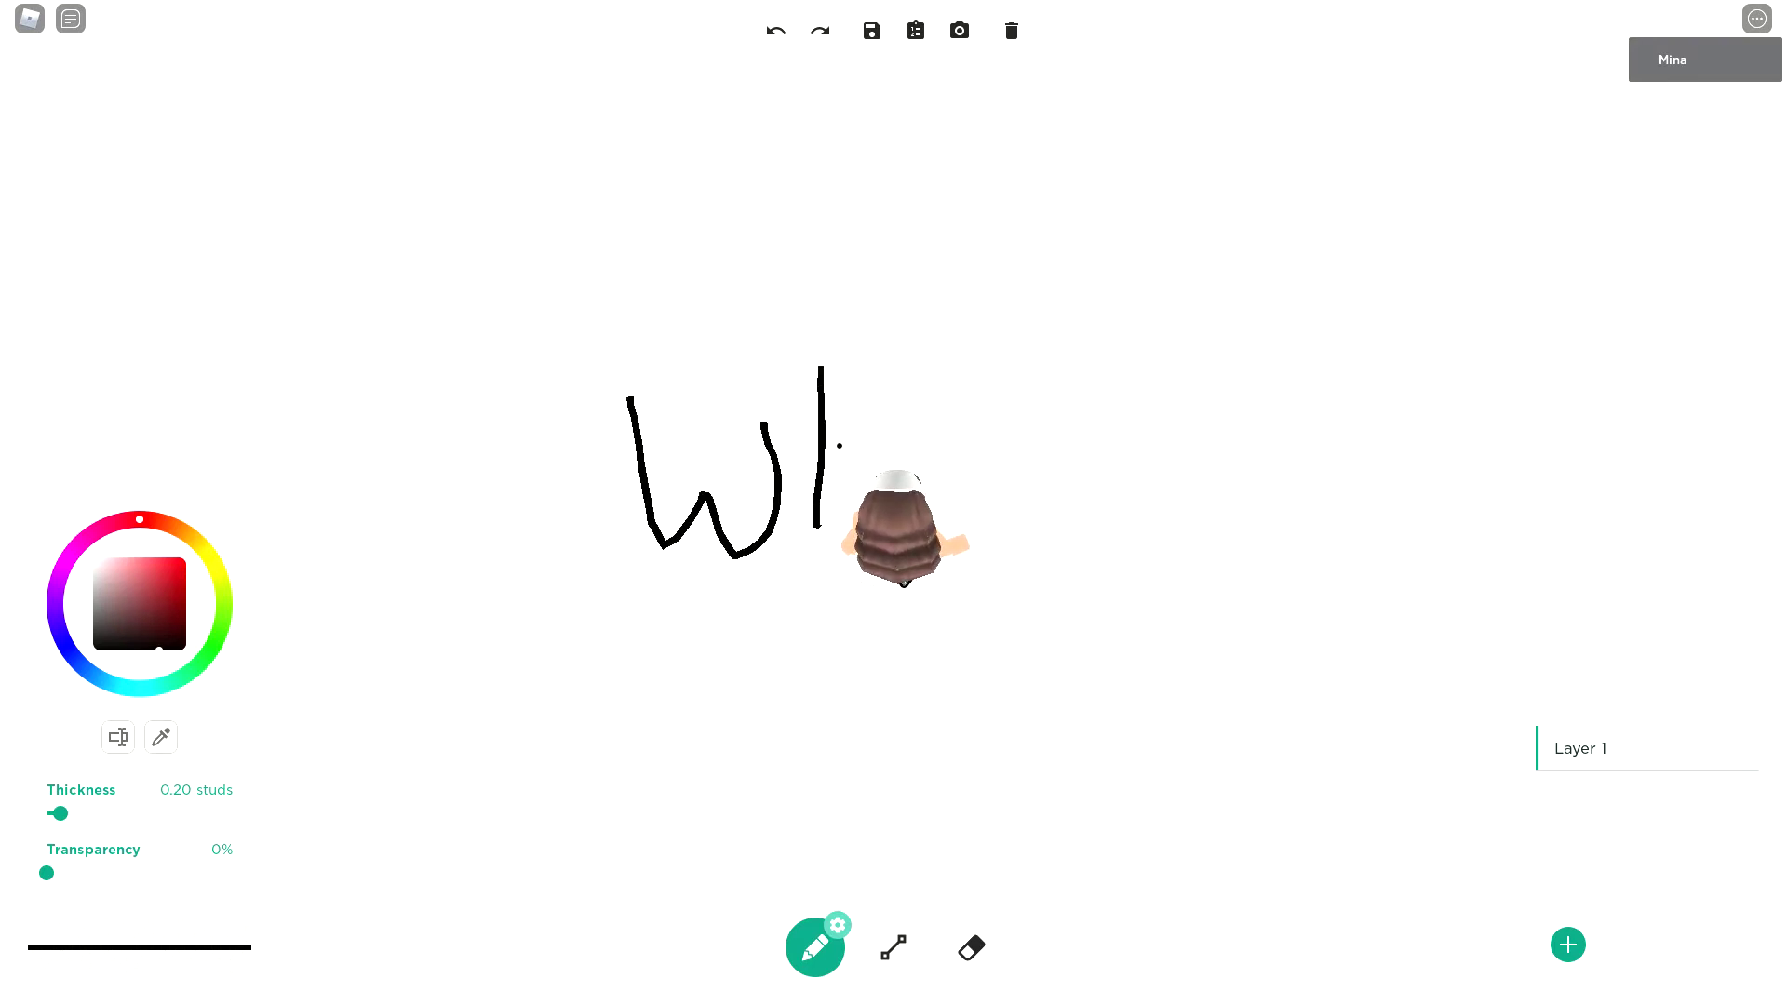
left_click_drag(894, 316, 885, 533)
left_click_drag(981, 319, 983, 536)
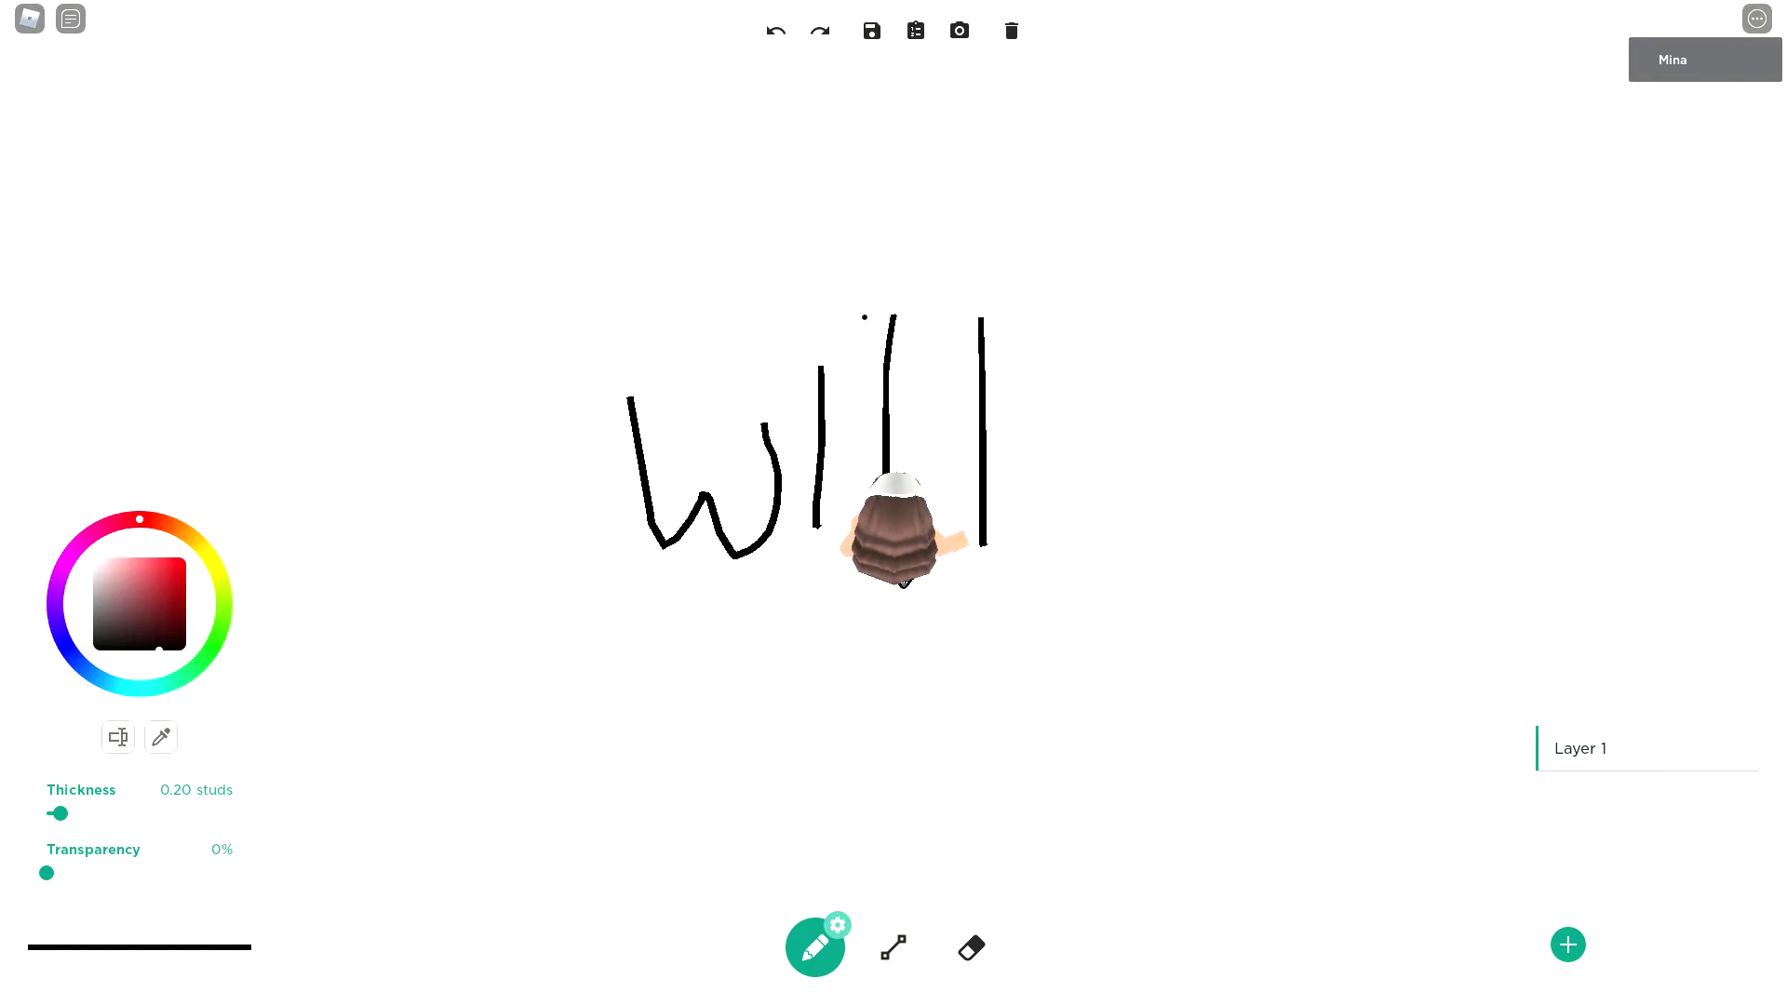
left_click_drag(803, 302, 820, 296)
mouse_move(1085, 492)
left_mouse_down()
mouse_move(1154, 372)
mouse_move(1106, 455)
left_mouse_up()
mouse_move(1190, 289)
left_mouse_down()
mouse_move(1201, 344)
mouse_move(1342, 477)
mouse_move(1295, 270)
left_mouse_up()
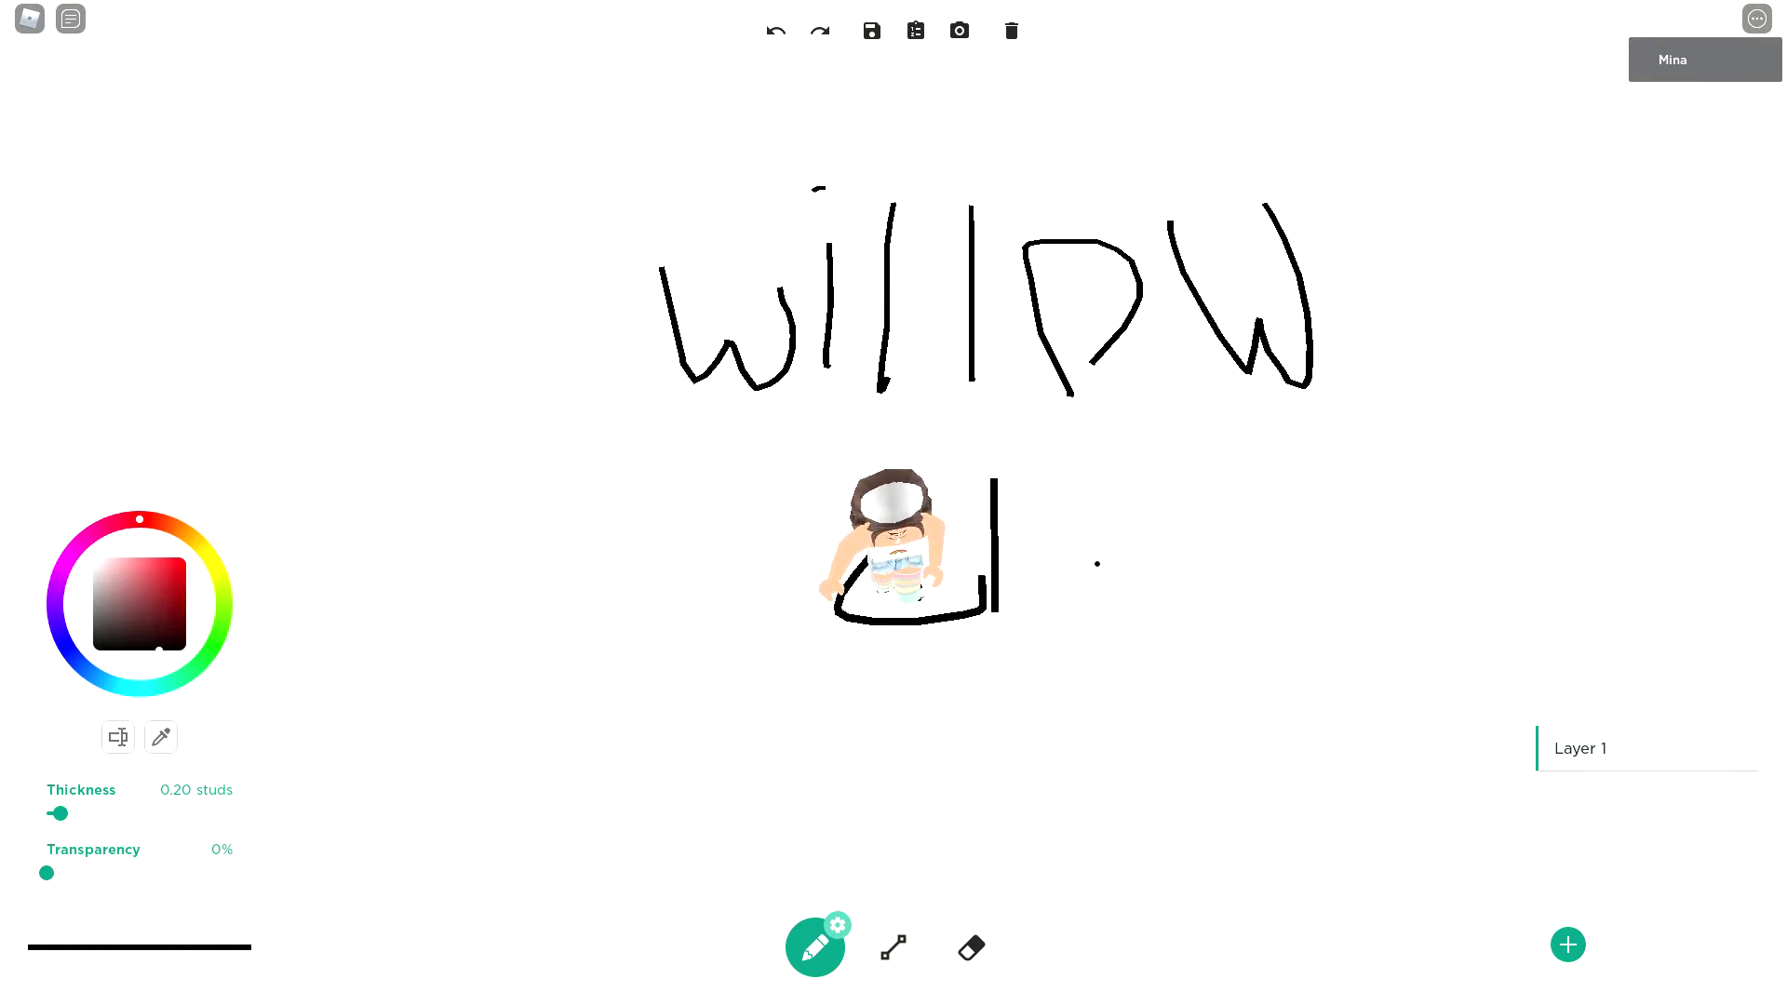
- Write 'Class' beneath 'Willow' and draw a round stick-figure head under it
left_click_drag(1085, 561, 1133, 617)
mouse_move(1182, 534)
left_mouse_down()
mouse_move(1214, 590)
mouse_move(1151, 625)
left_mouse_up()
left_click_drag(1277, 531, 1241, 614)
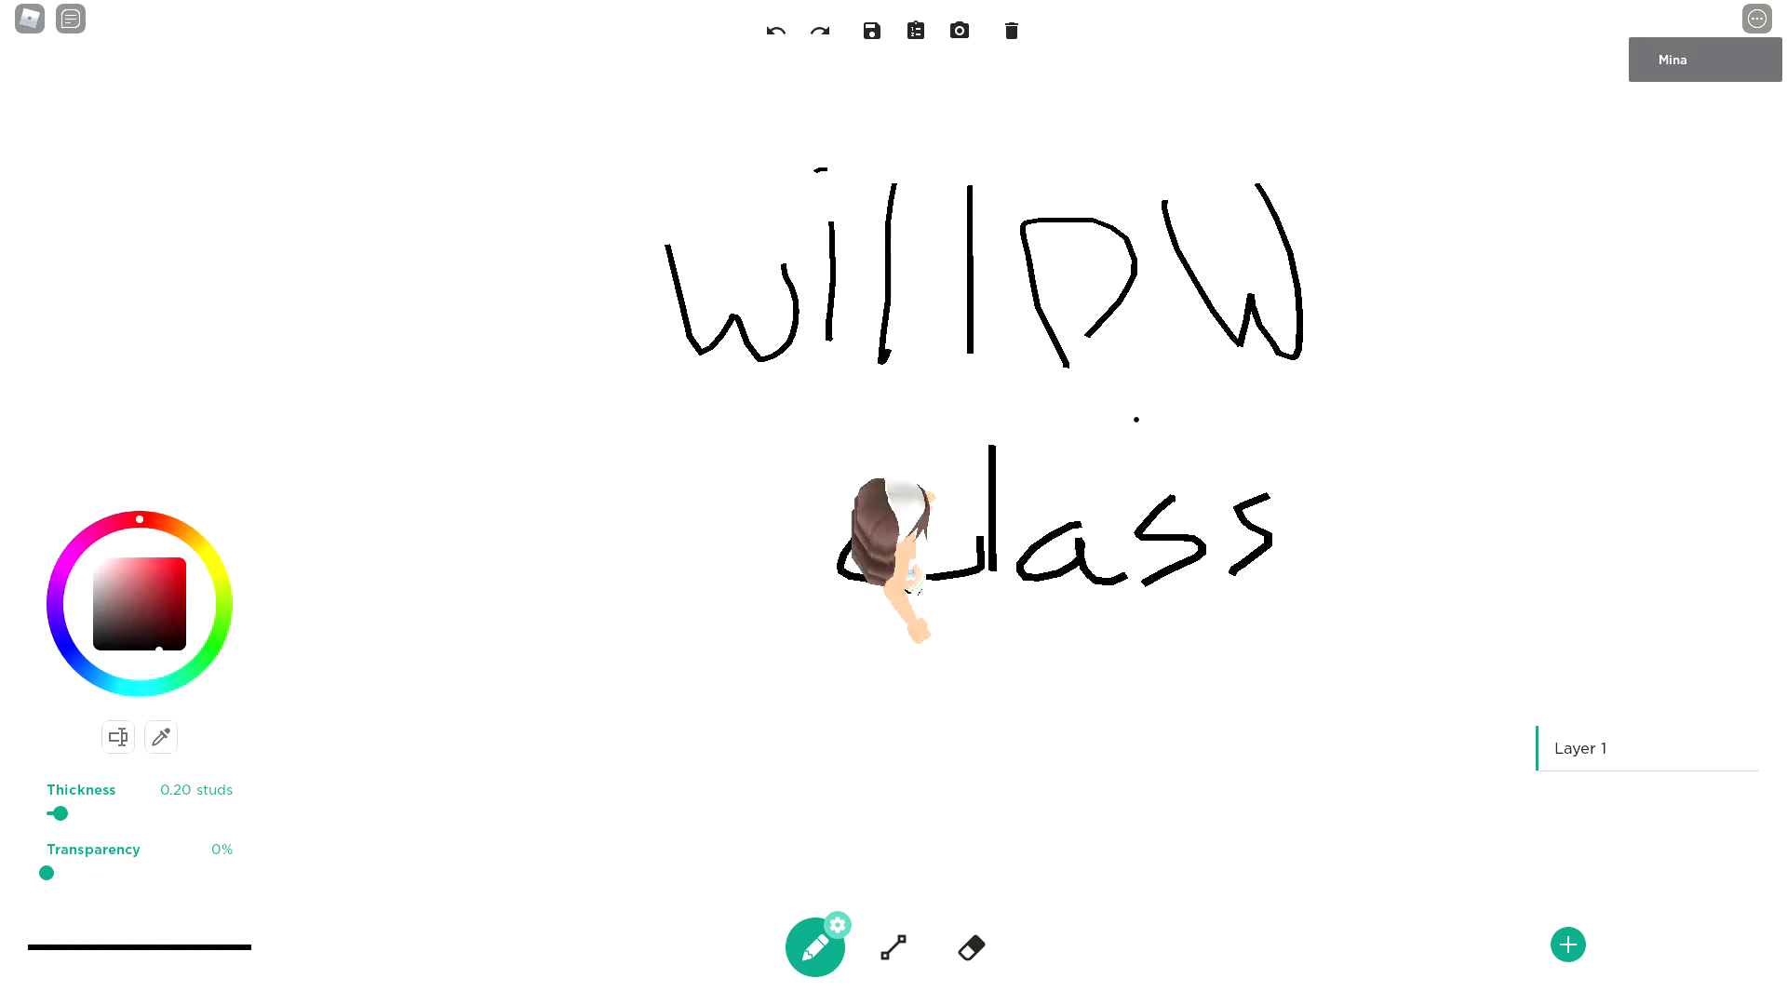
key("s")
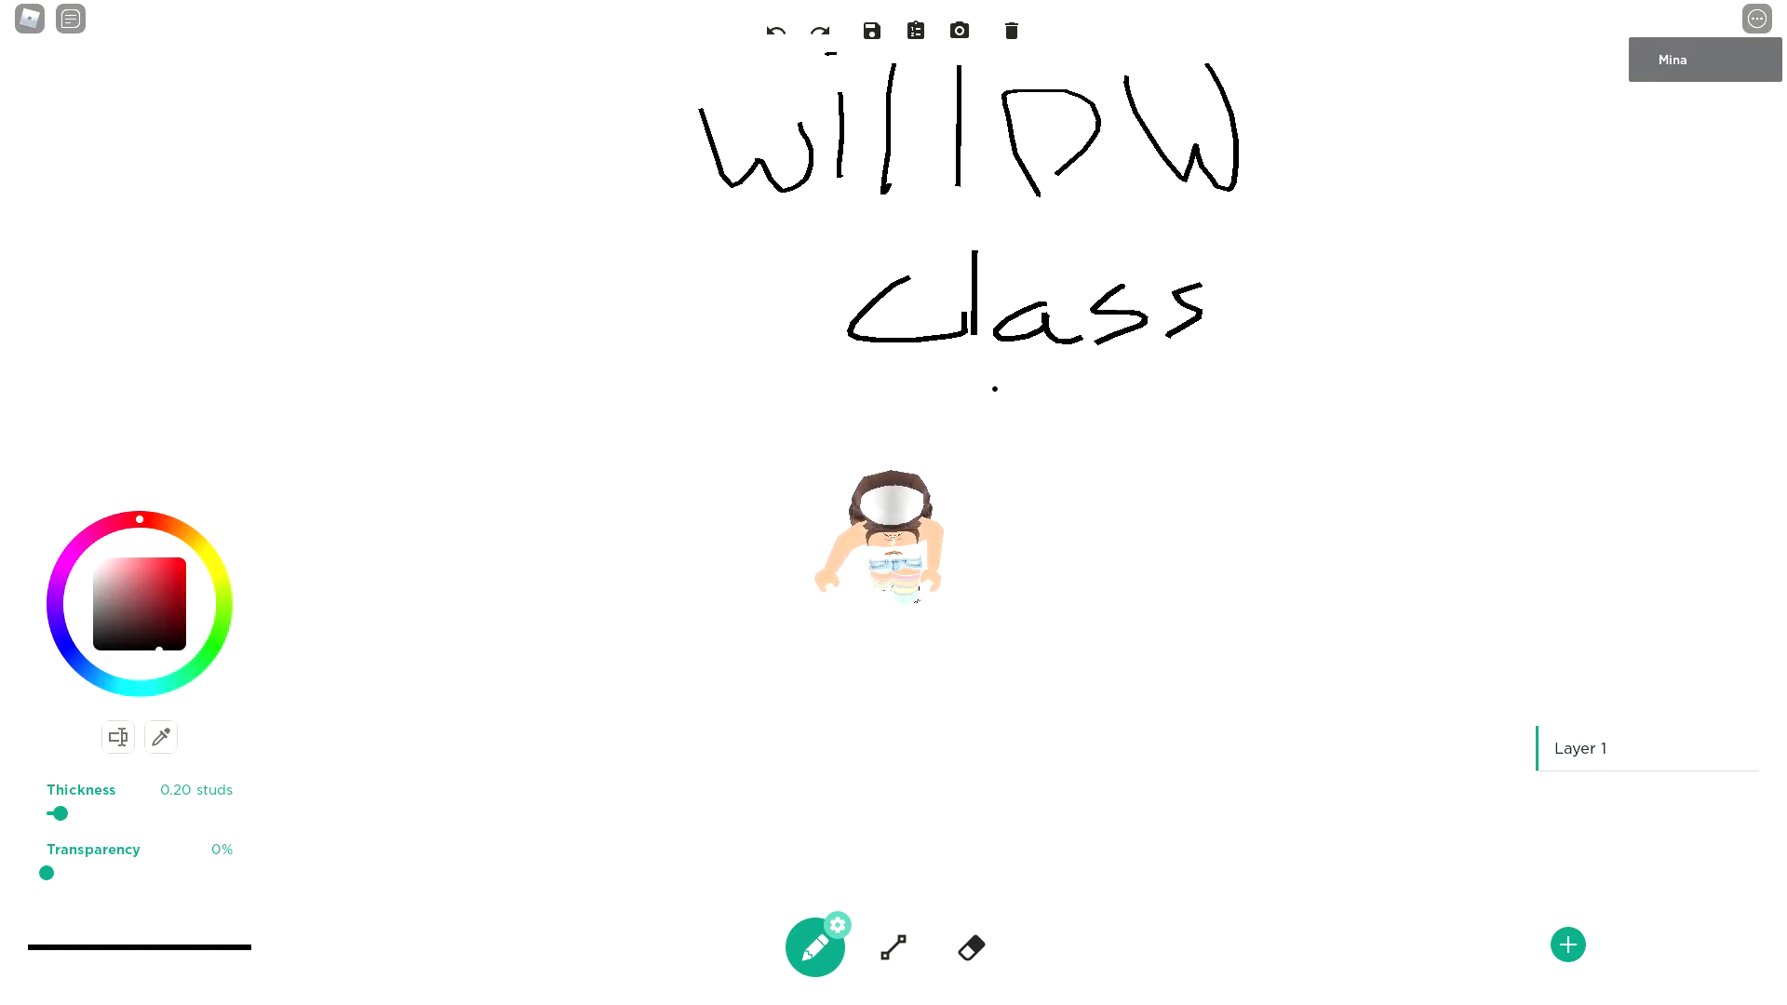
key("w")
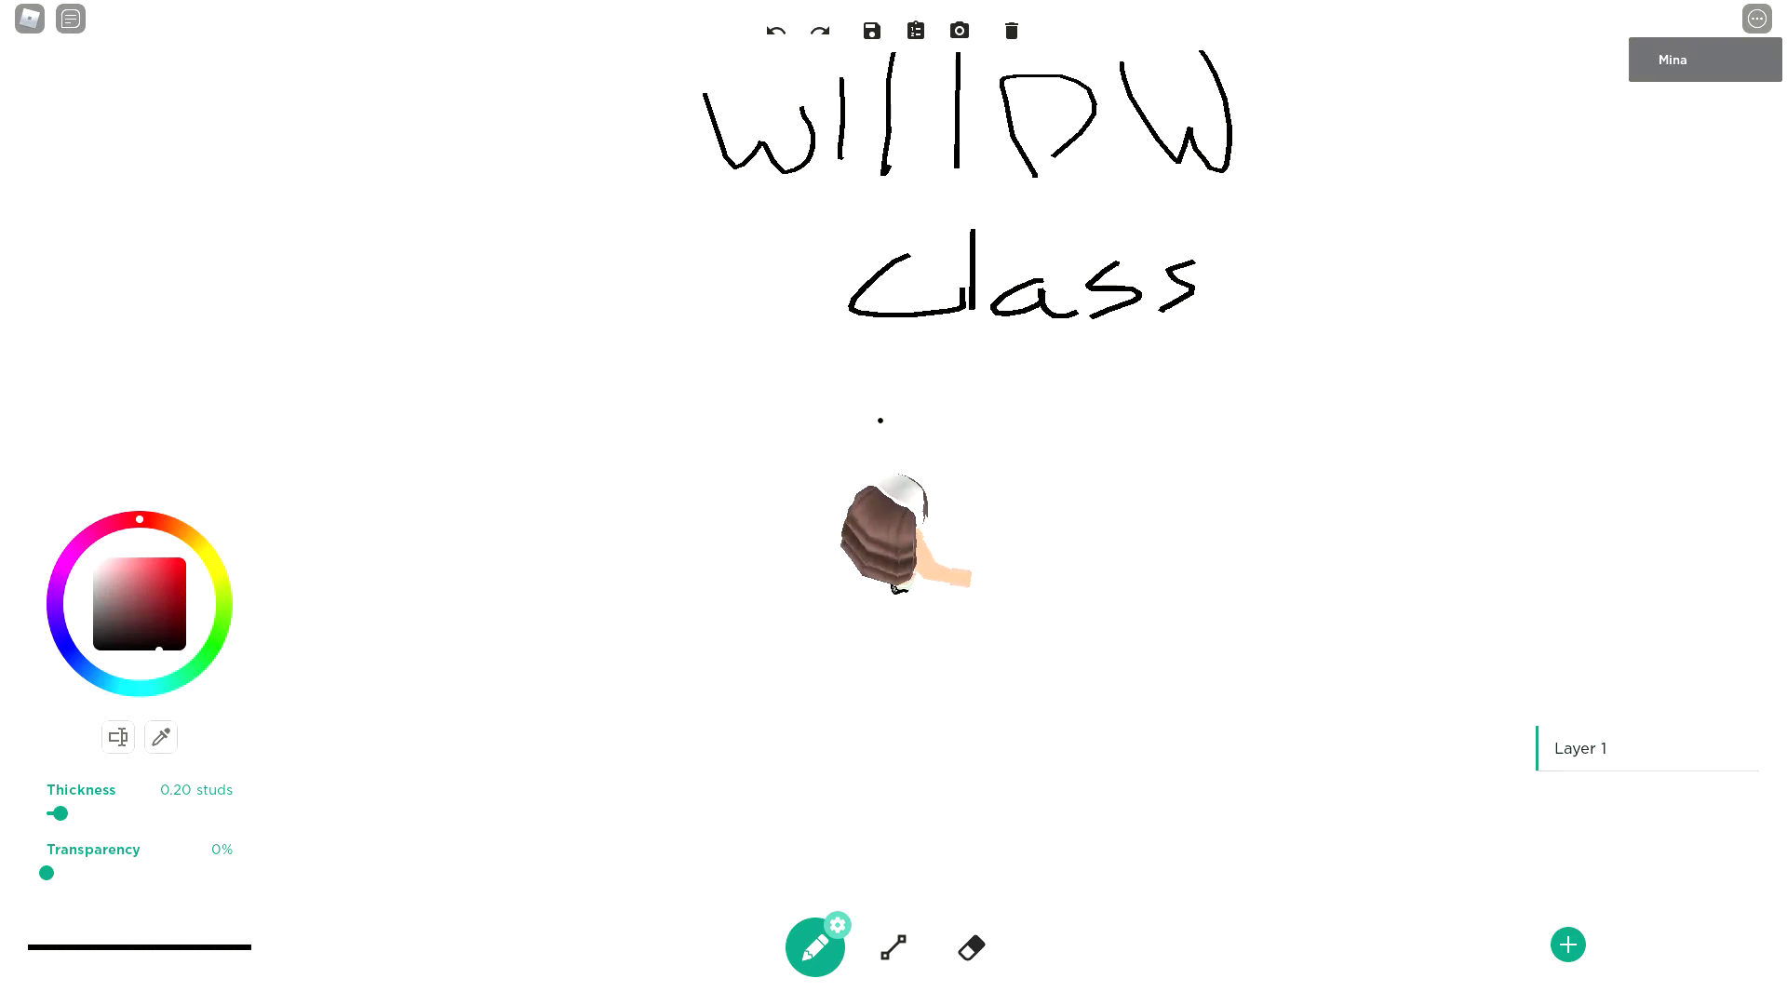
mouse_move(880, 420)
left_mouse_down()
mouse_move(930, 368)
mouse_move(887, 418)
left_mouse_up()
- Give the stick figure a body, arm, hair and face, and label it with a classmate's name
key("s")
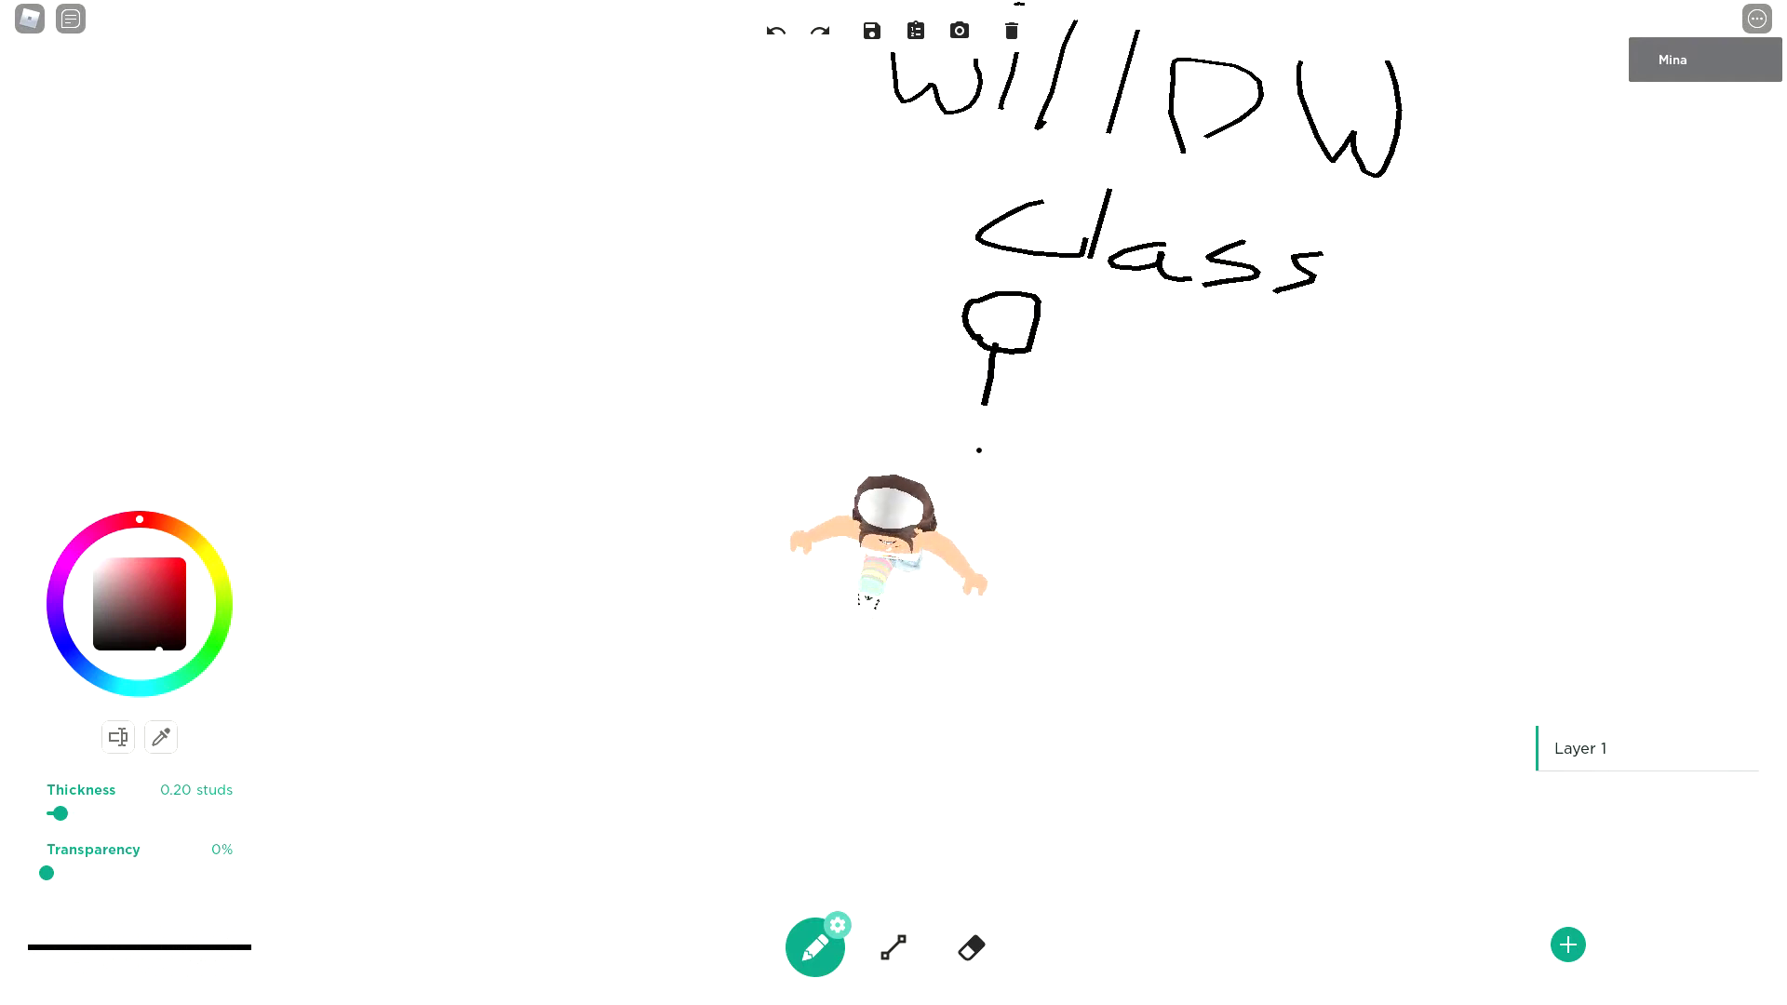
left_click_drag(997, 388, 996, 424)
mouse_move(1050, 366)
left_mouse_down()
mouse_move(1004, 380)
mouse_move(1110, 334)
mouse_move(1166, 348)
mouse_move(1103, 375)
left_mouse_up()
left_click_drag(1221, 357, 1249, 387)
mouse_move(1256, 377)
left_mouse_down()
mouse_move(1265, 354)
mouse_move(1297, 352)
left_mouse_up()
mouse_move(1315, 361)
left_mouse_down()
mouse_move(1294, 378)
mouse_move(1340, 399)
left_mouse_up()
mouse_move(1337, 312)
left_mouse_down()
mouse_move(1354, 384)
mouse_move(1384, 373)
left_mouse_up()
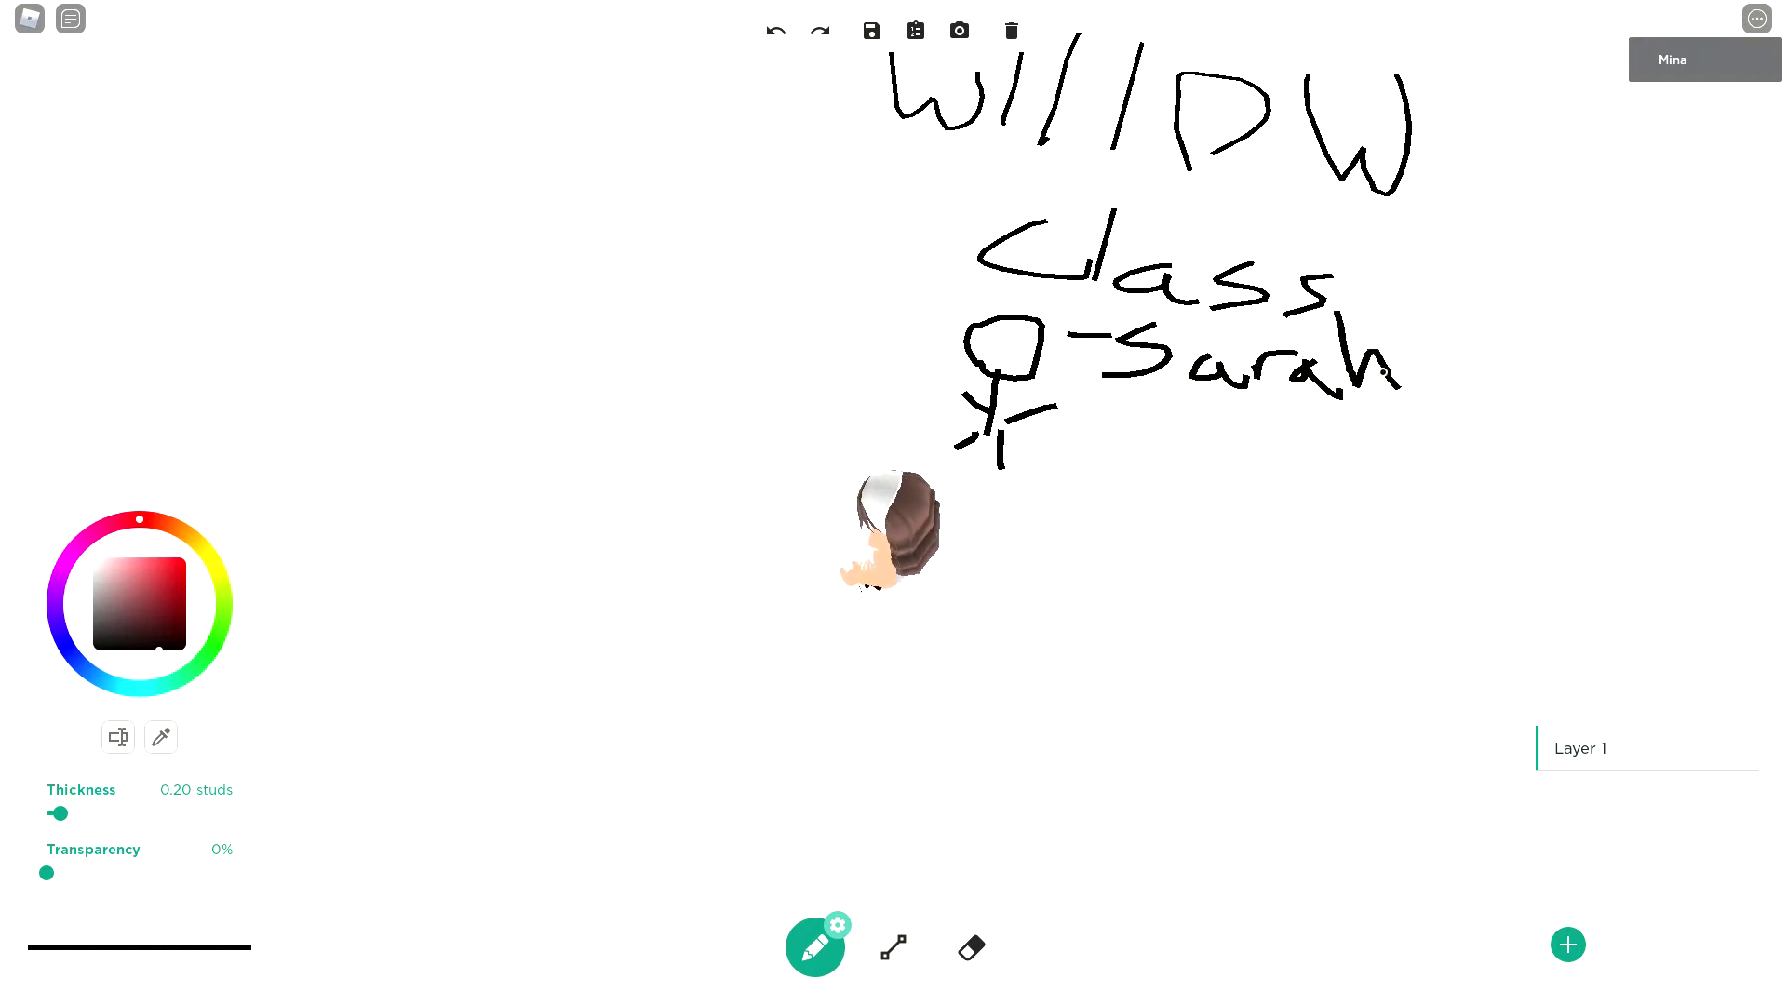
mouse_move(1005, 328)
left_mouse_down()
mouse_move(1035, 326)
mouse_move(961, 381)
mouse_move(1010, 400)
mouse_move(1048, 380)
mouse_move(1016, 370)
left_mouse_up()
left_click(1014, 352)
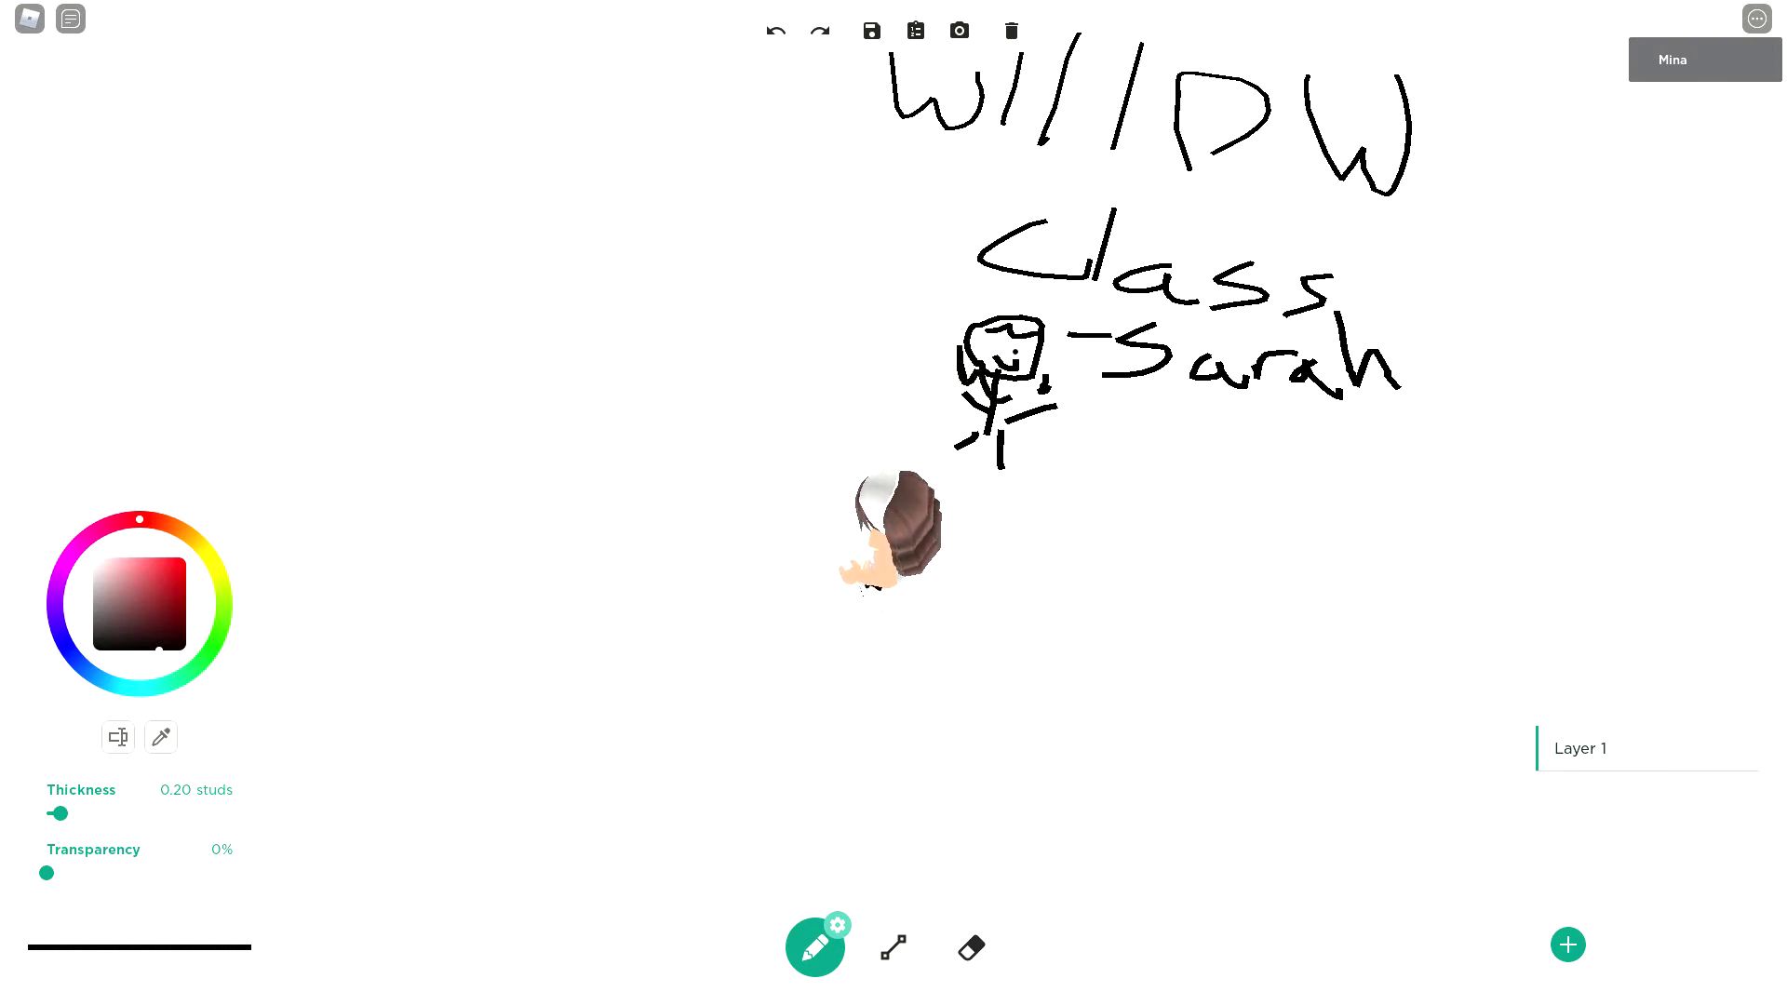
- Draw short dash marks to the left of the stick figure
key("w")
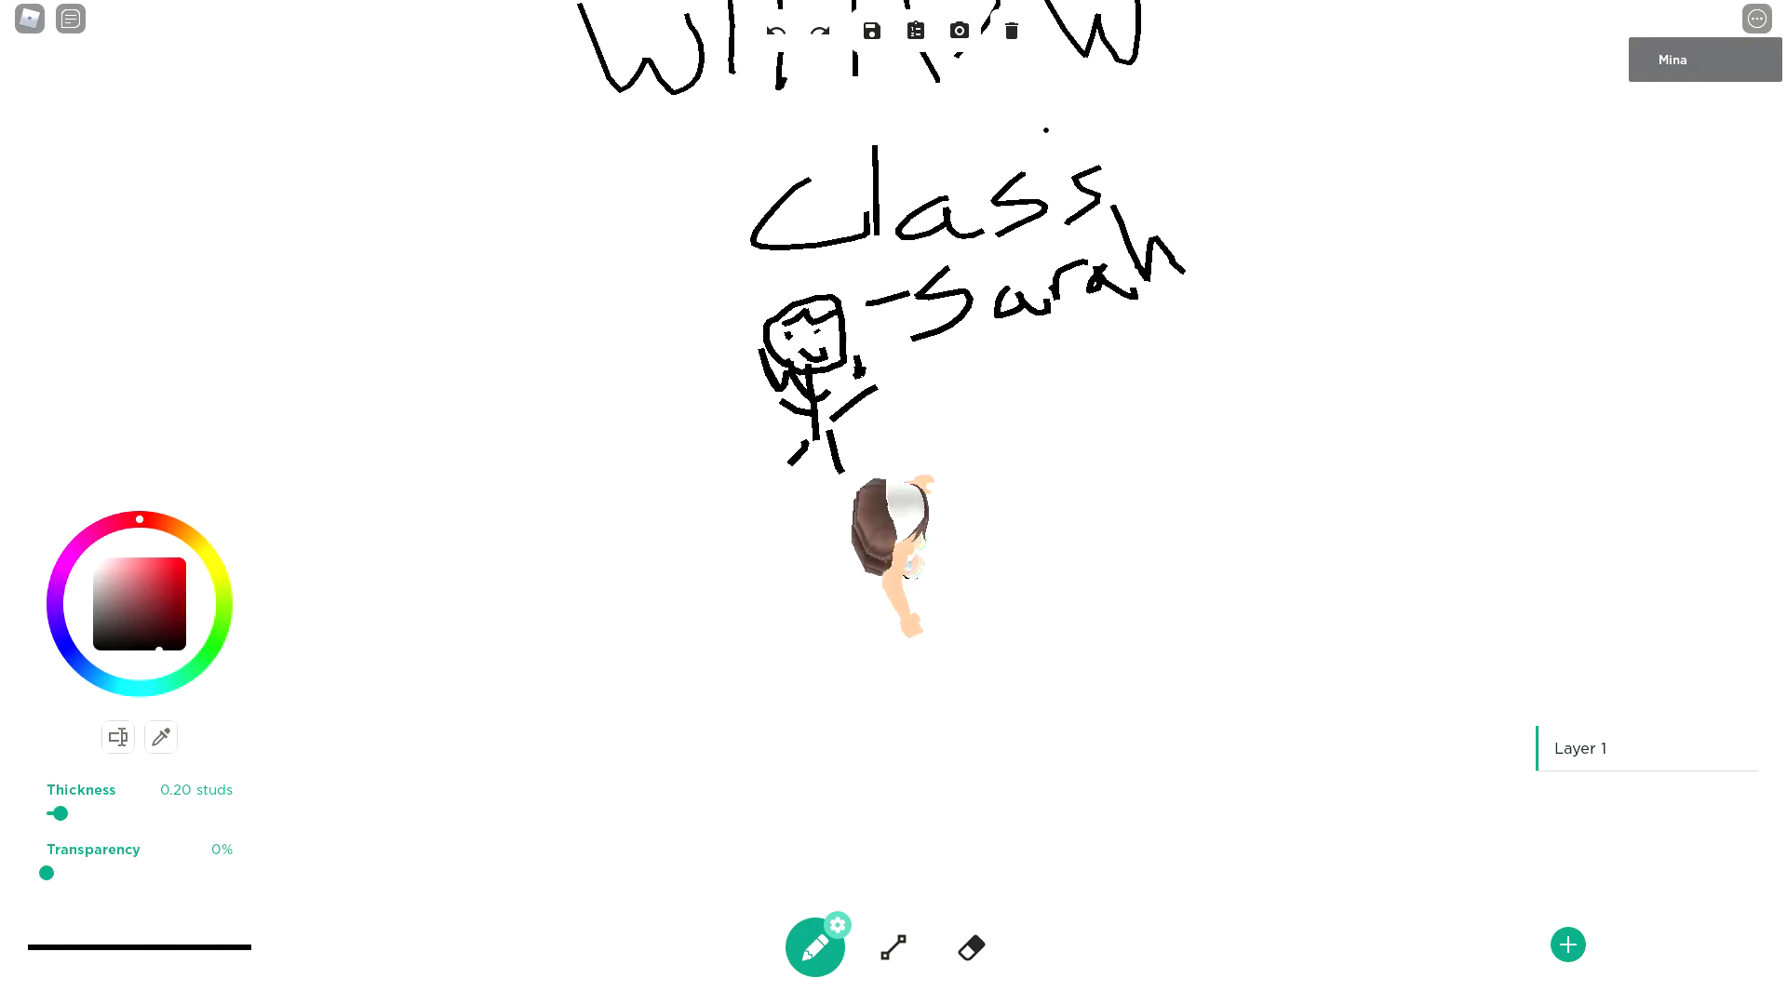
key("s")
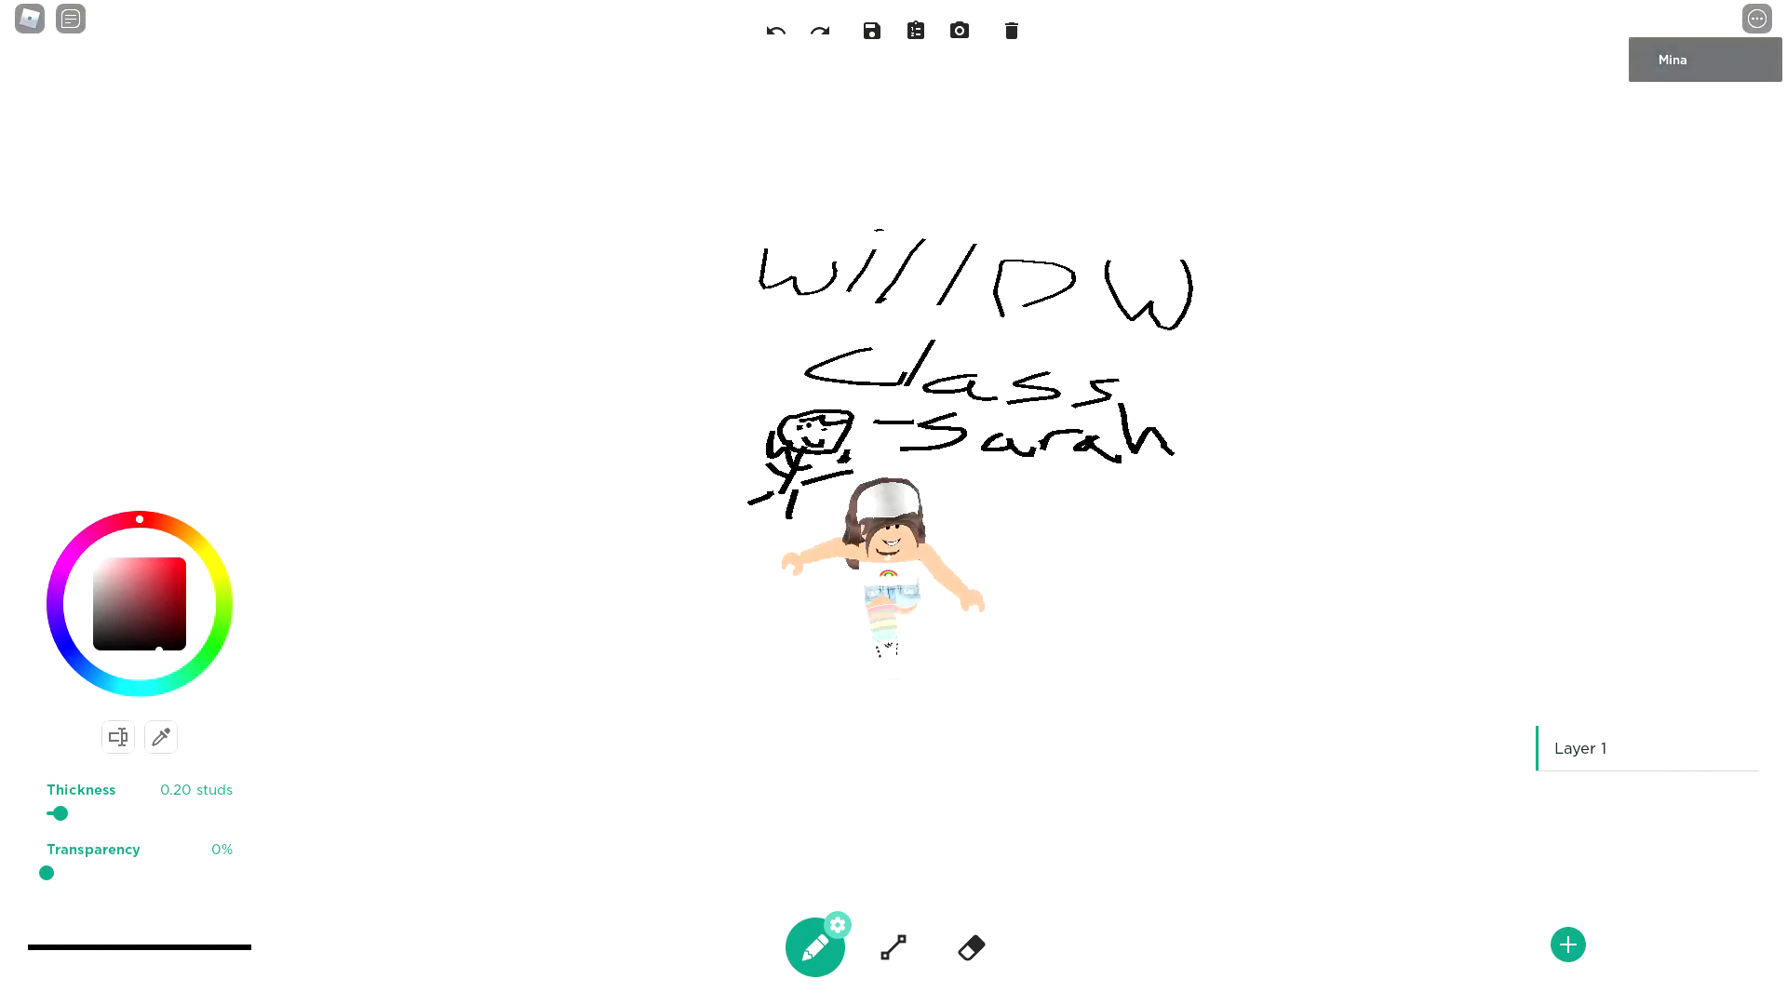
key("s")
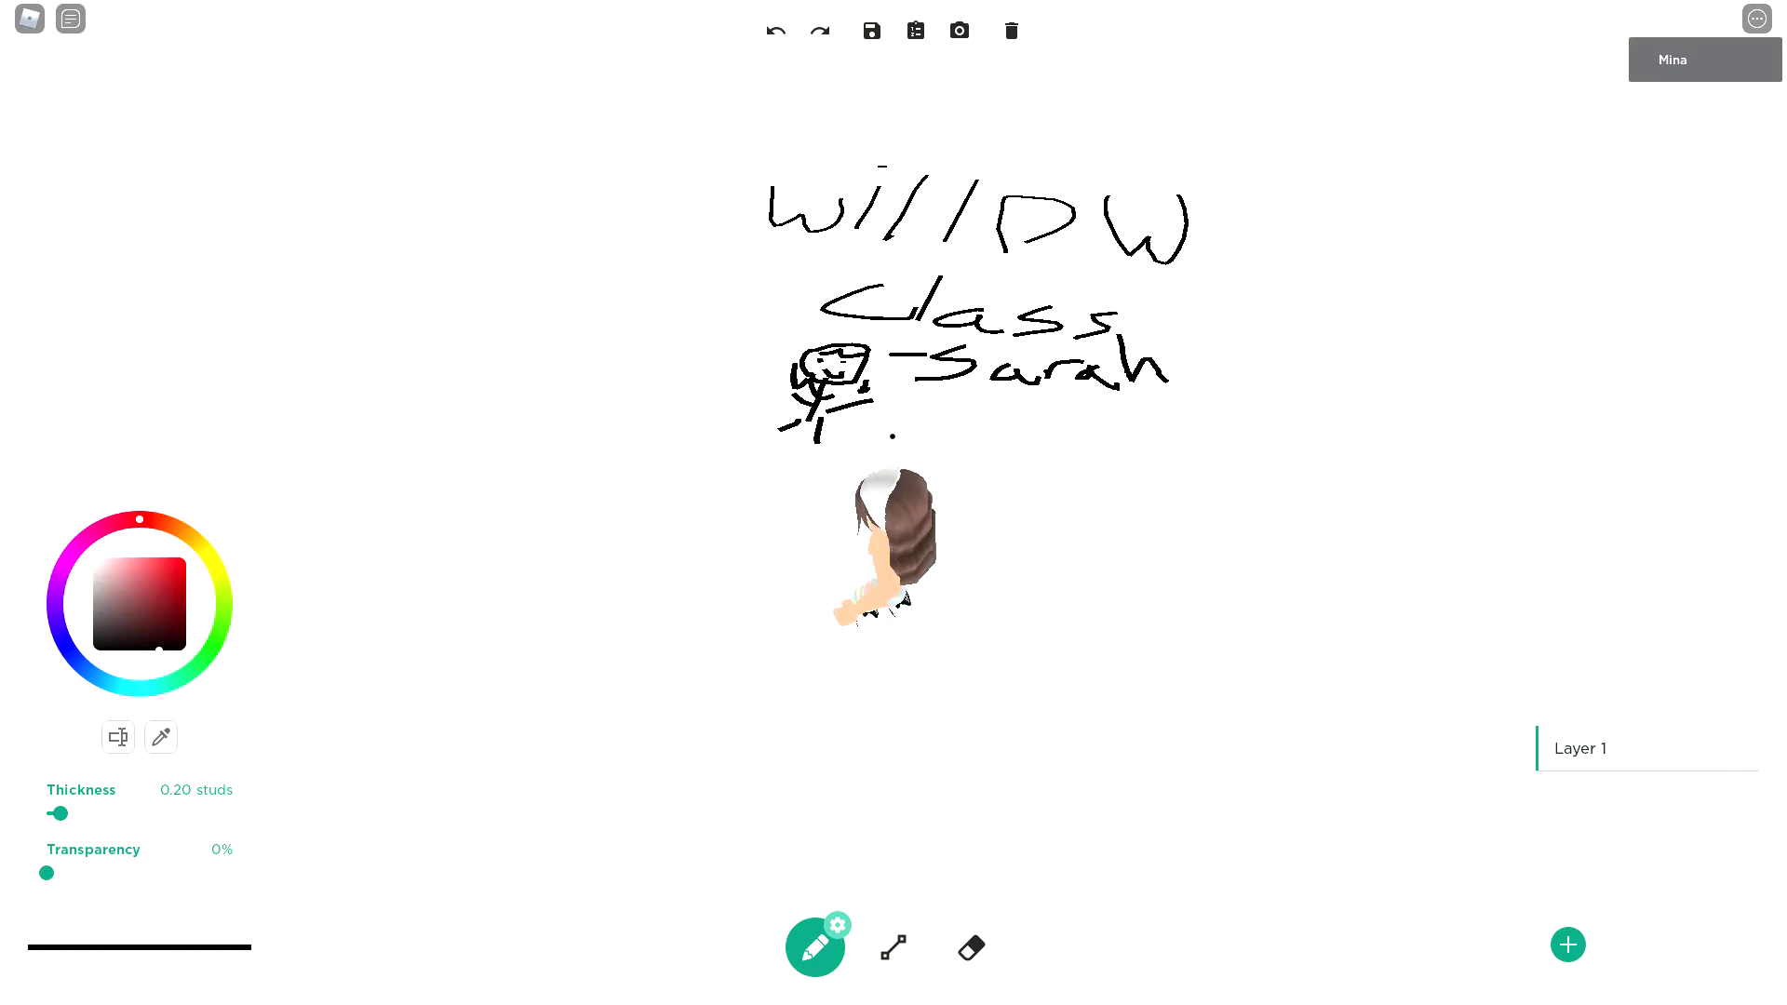
left_click_drag(771, 392, 726, 412)
key("w")
key("s")
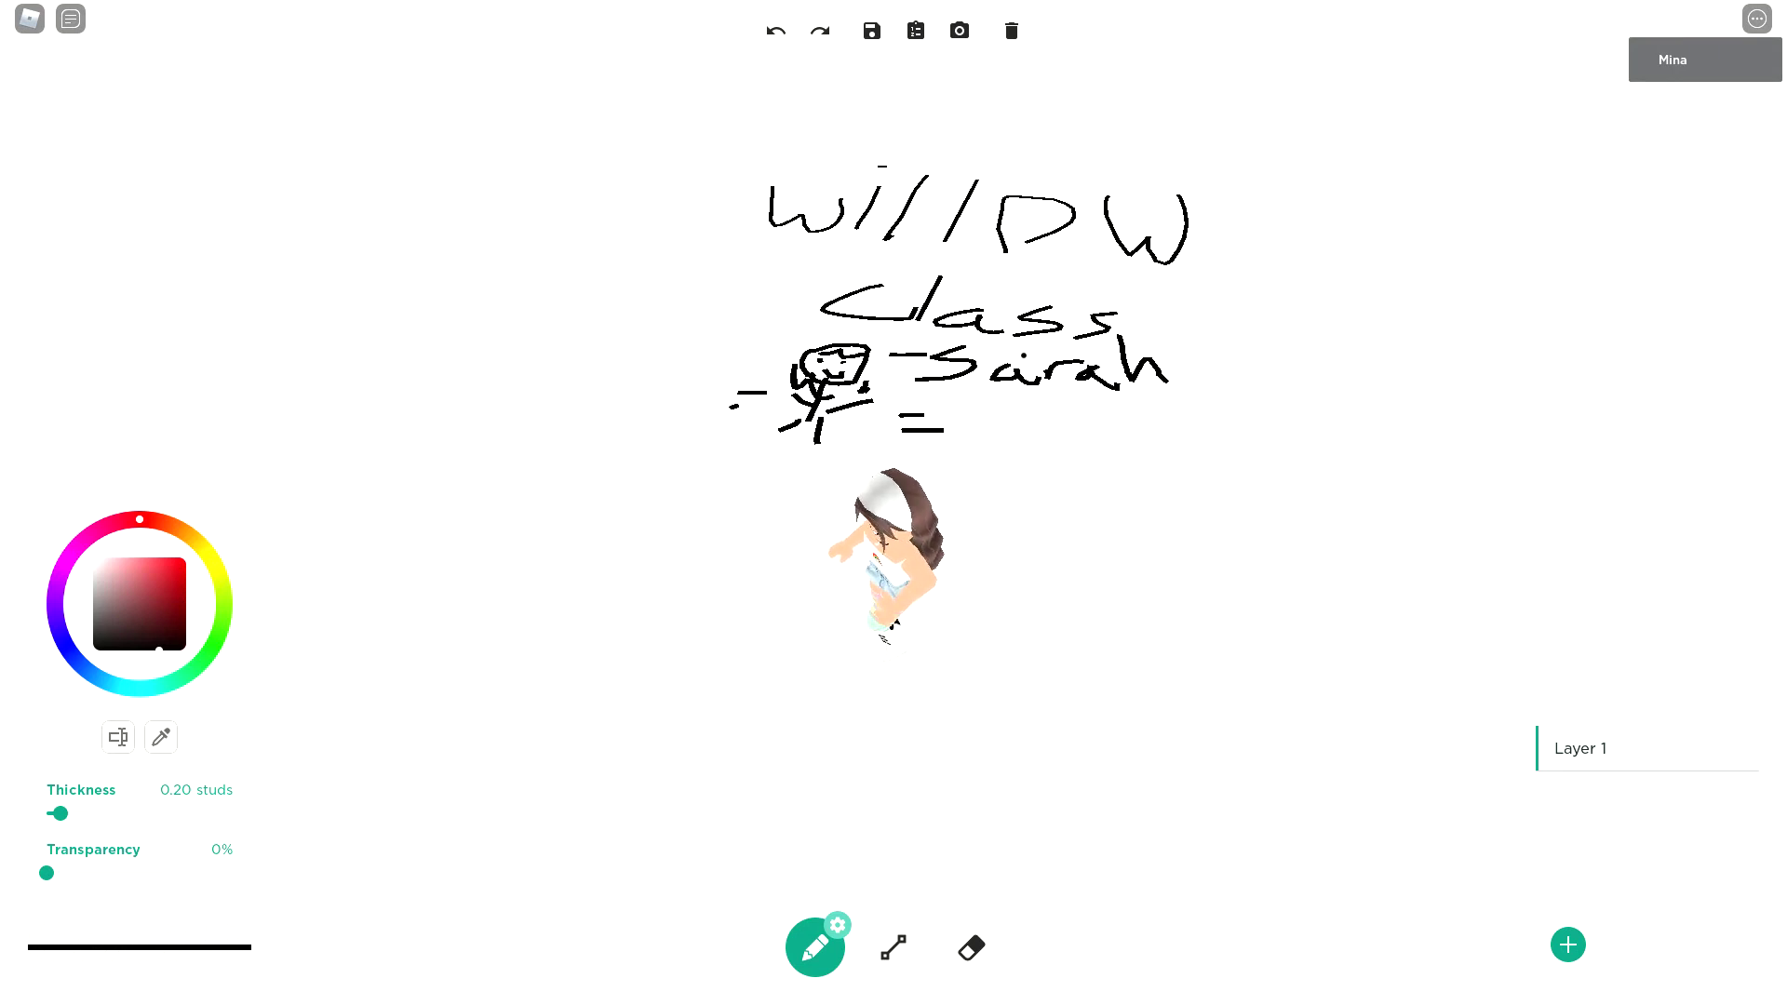
key("w")
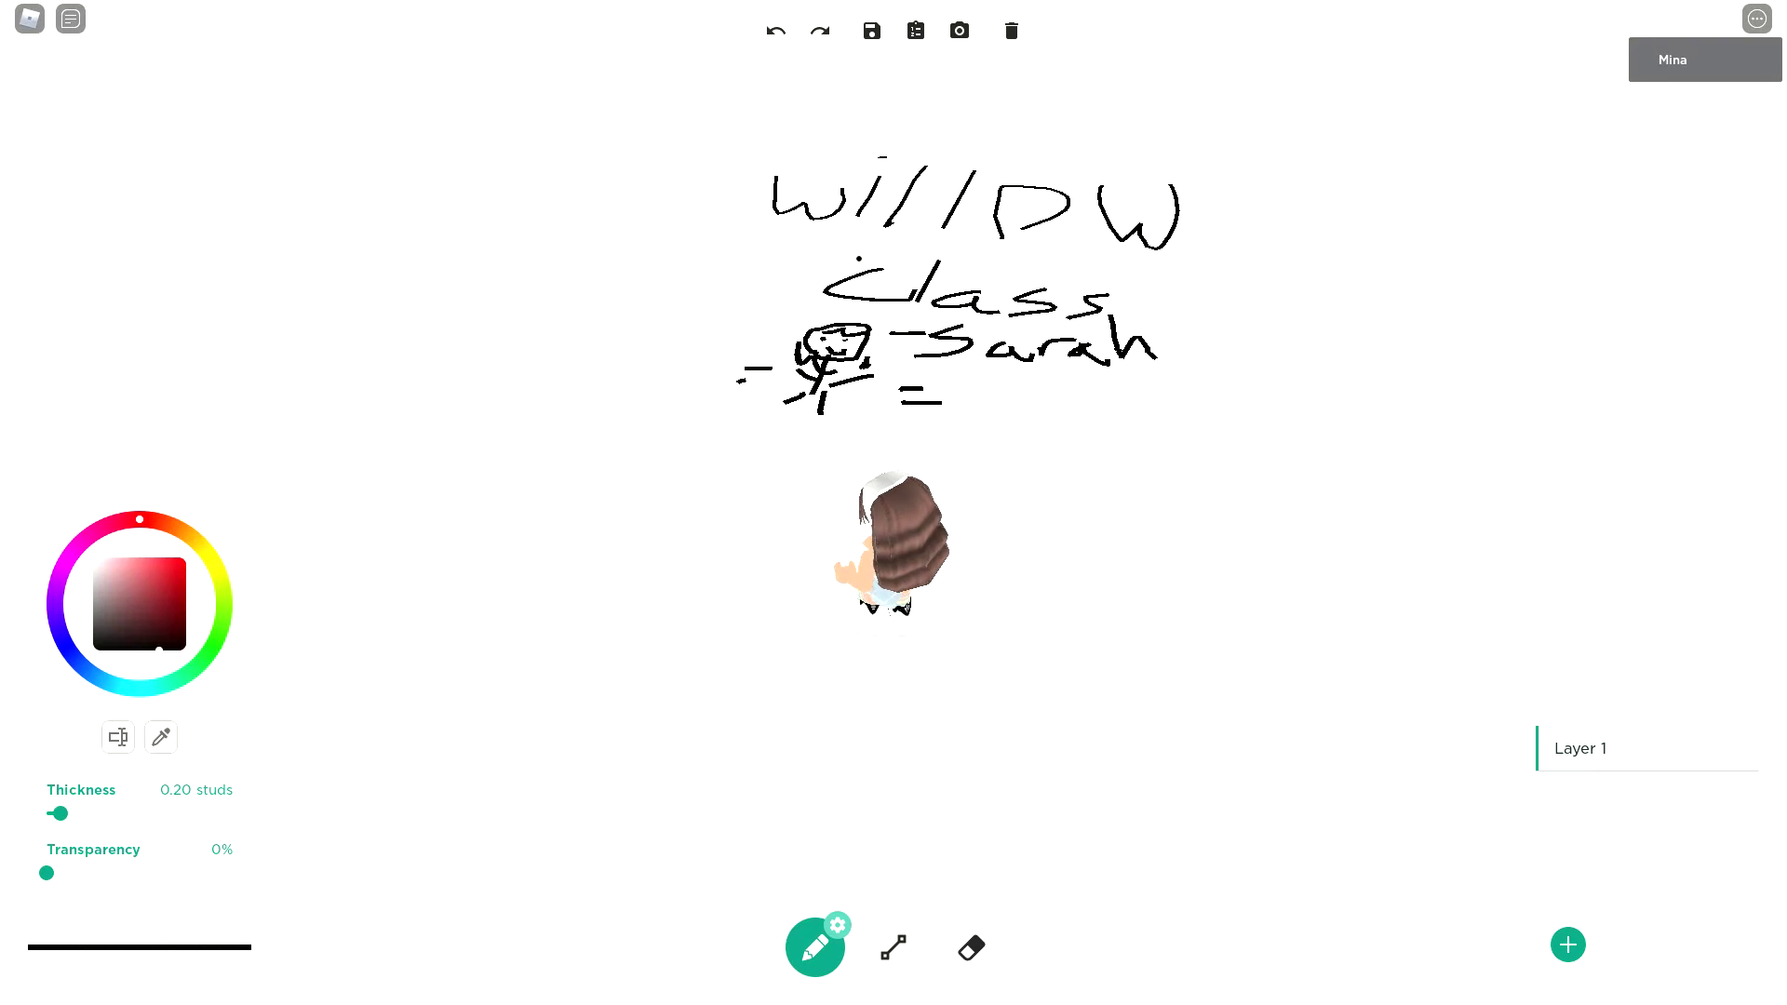
key("s")
key("w")
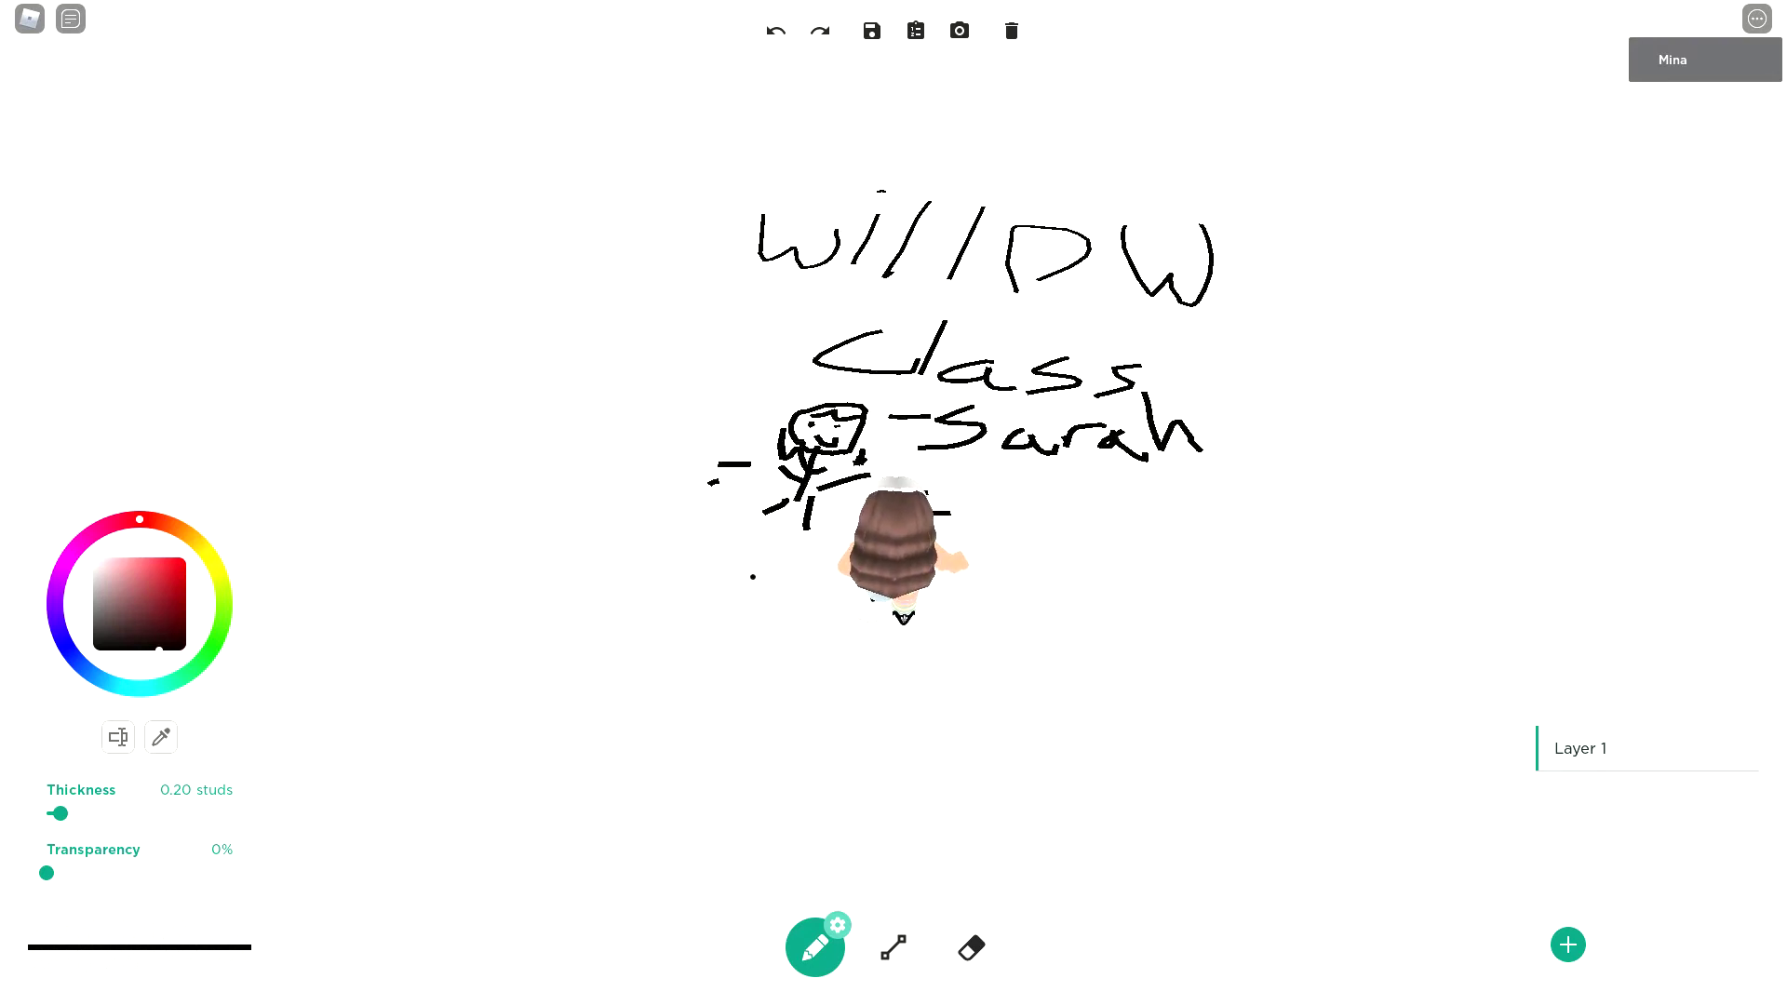
key("s")
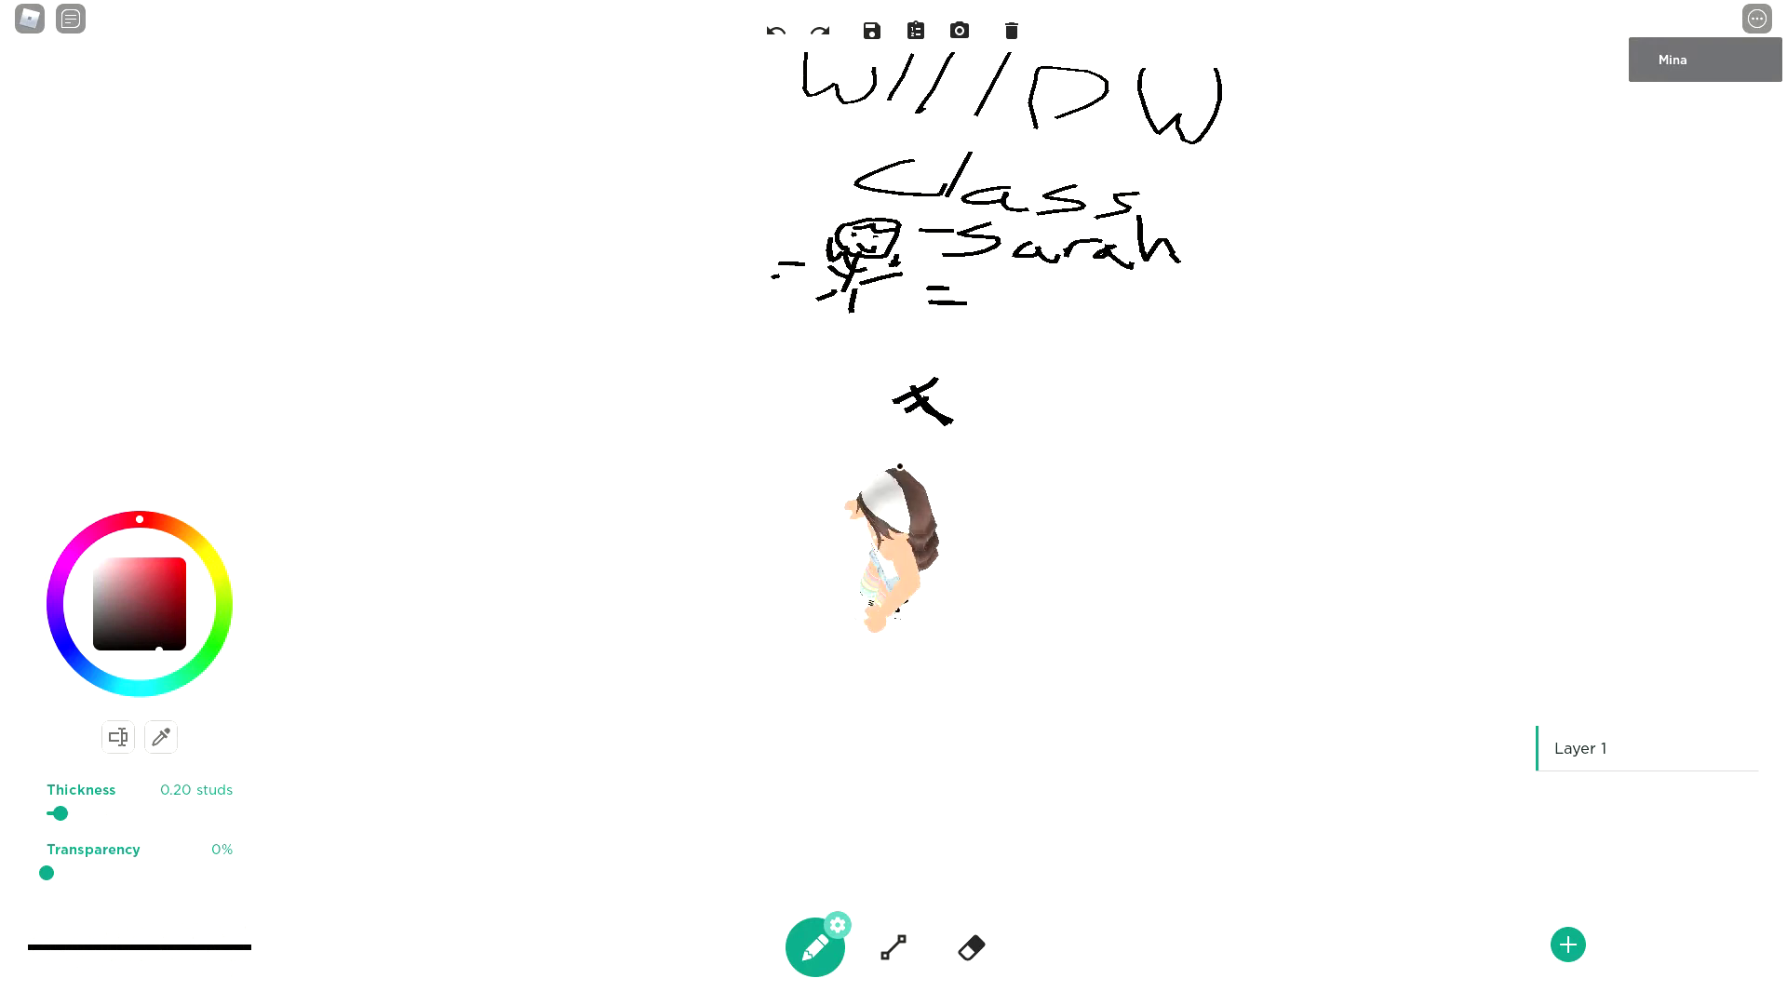
- Draw a new stick figure with a head, long hair, smiling face, body, arms and legs
mouse_move(857, 442)
left_mouse_down()
mouse_move(857, 423)
mouse_move(946, 456)
mouse_move(858, 372)
mouse_move(872, 466)
left_mouse_up()
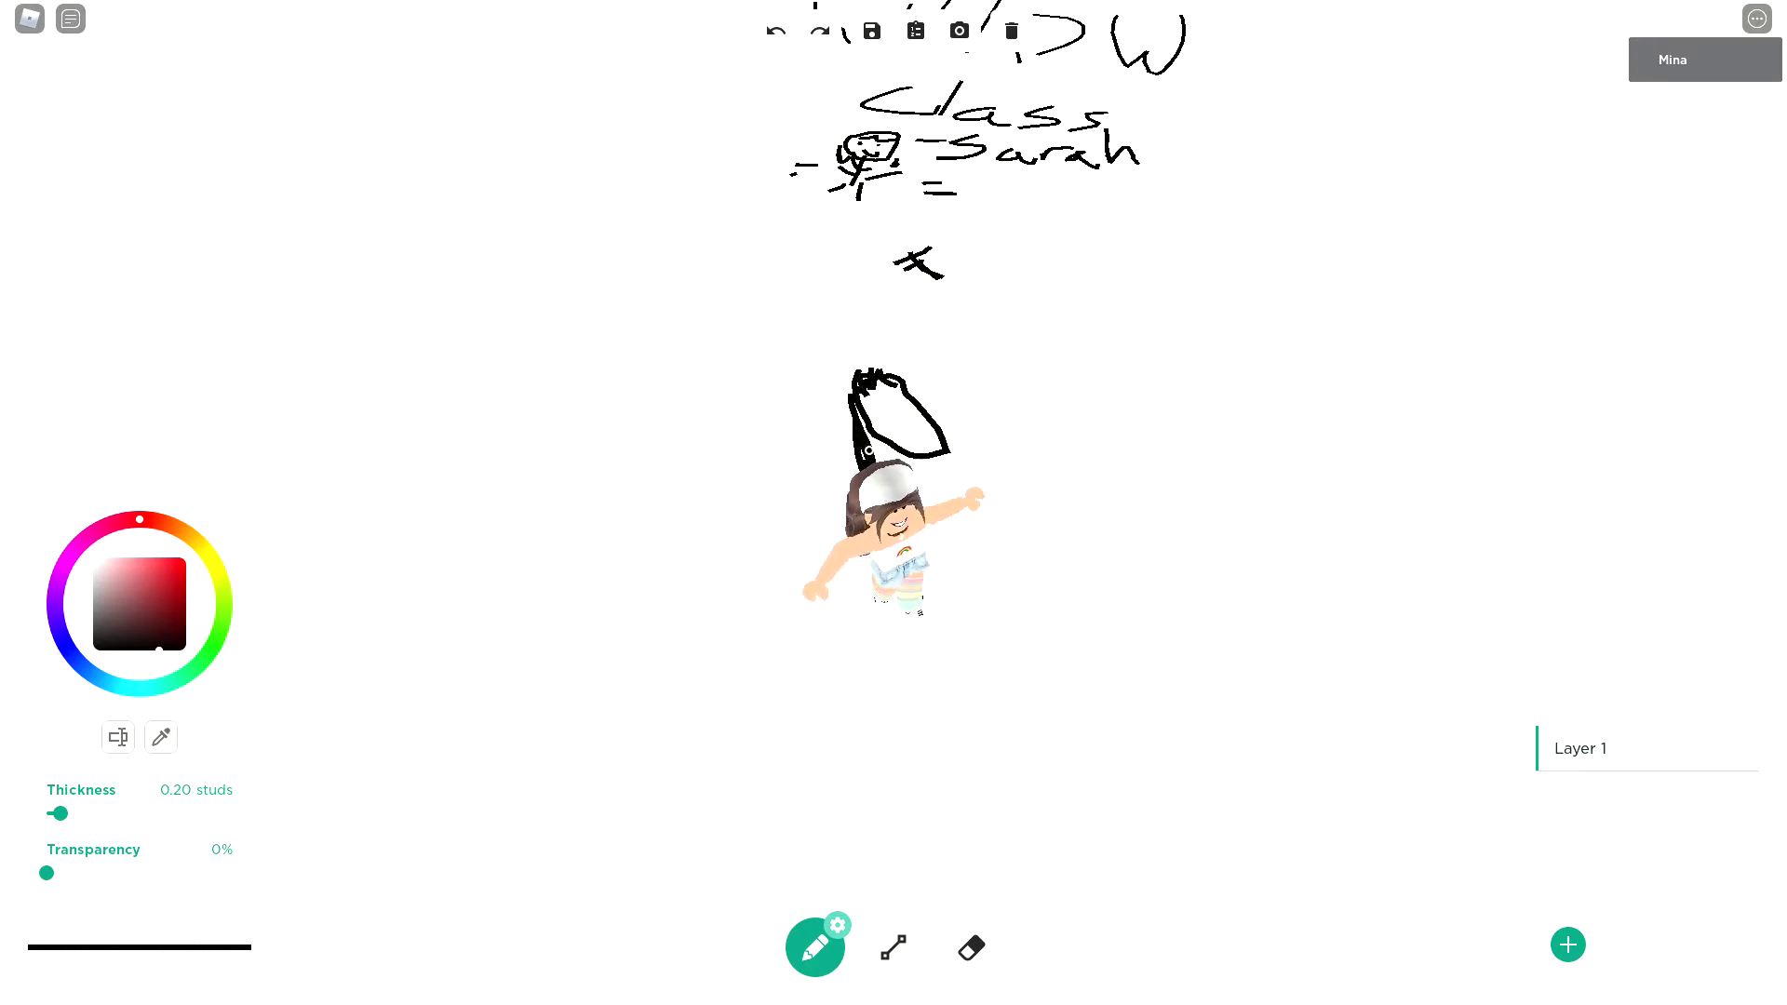
mouse_move(917, 358)
left_mouse_down()
mouse_move(935, 400)
mouse_move(922, 354)
left_mouse_up()
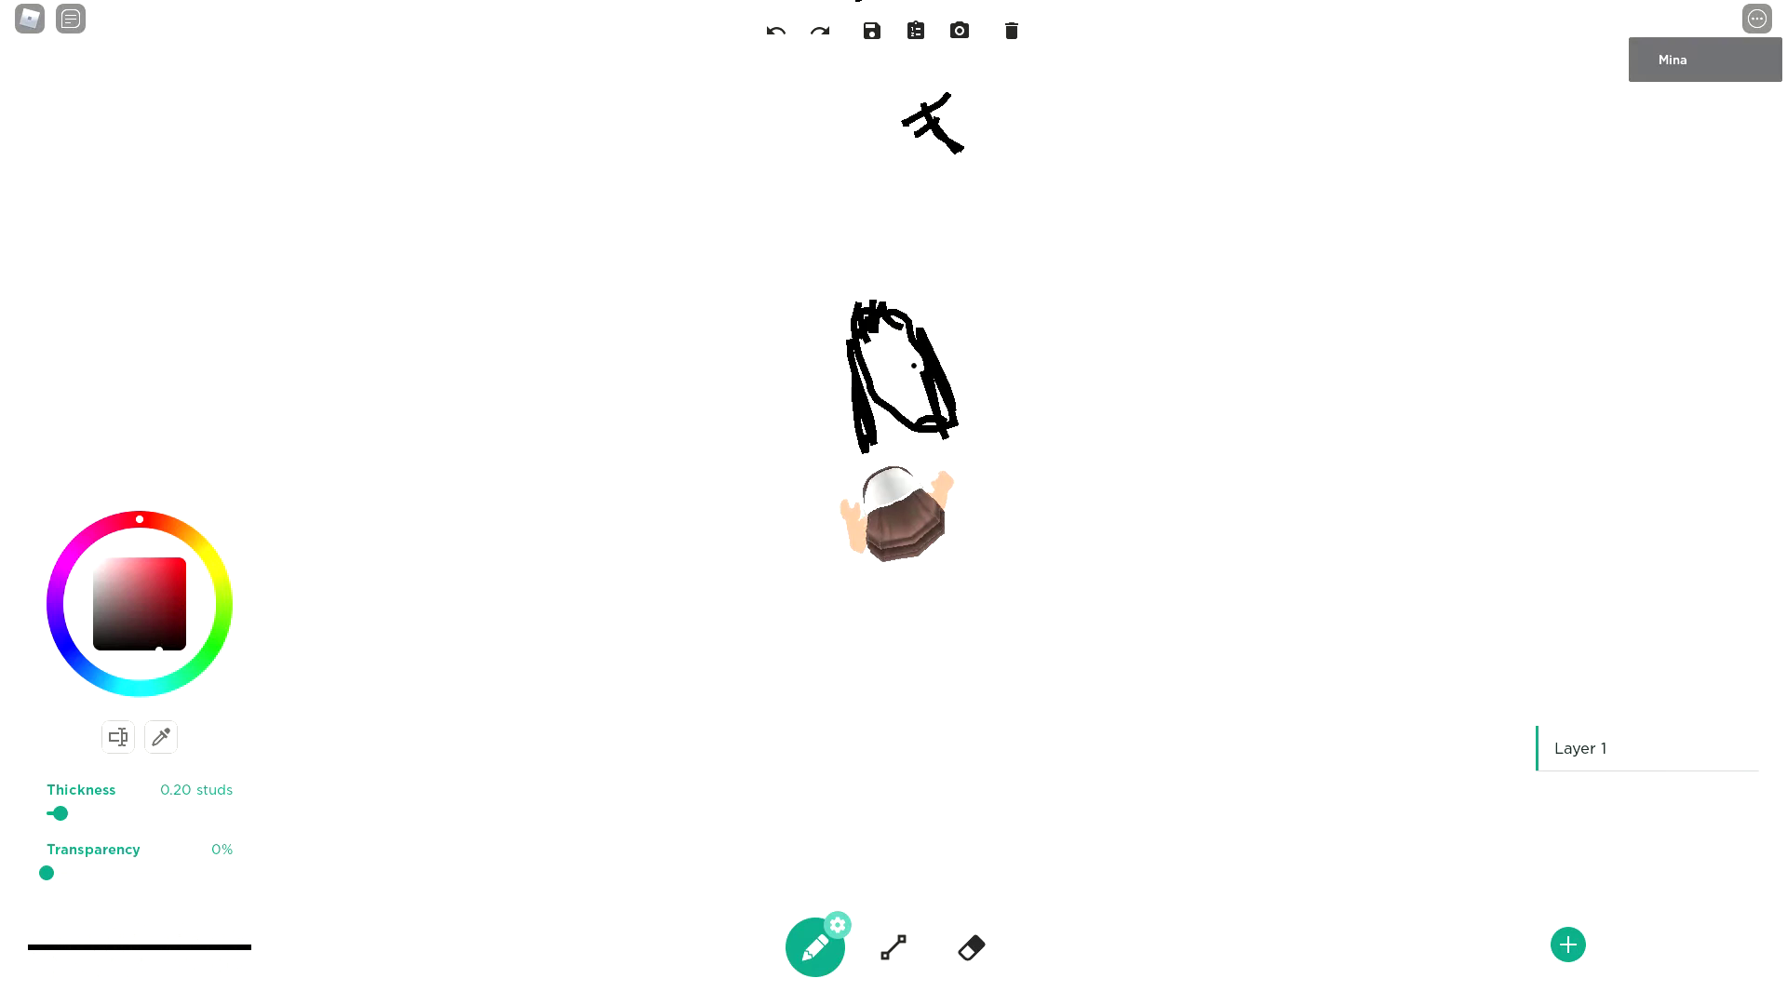
mouse_move(885, 357)
left_mouse_down()
mouse_move(885, 376)
mouse_move(931, 385)
left_mouse_up()
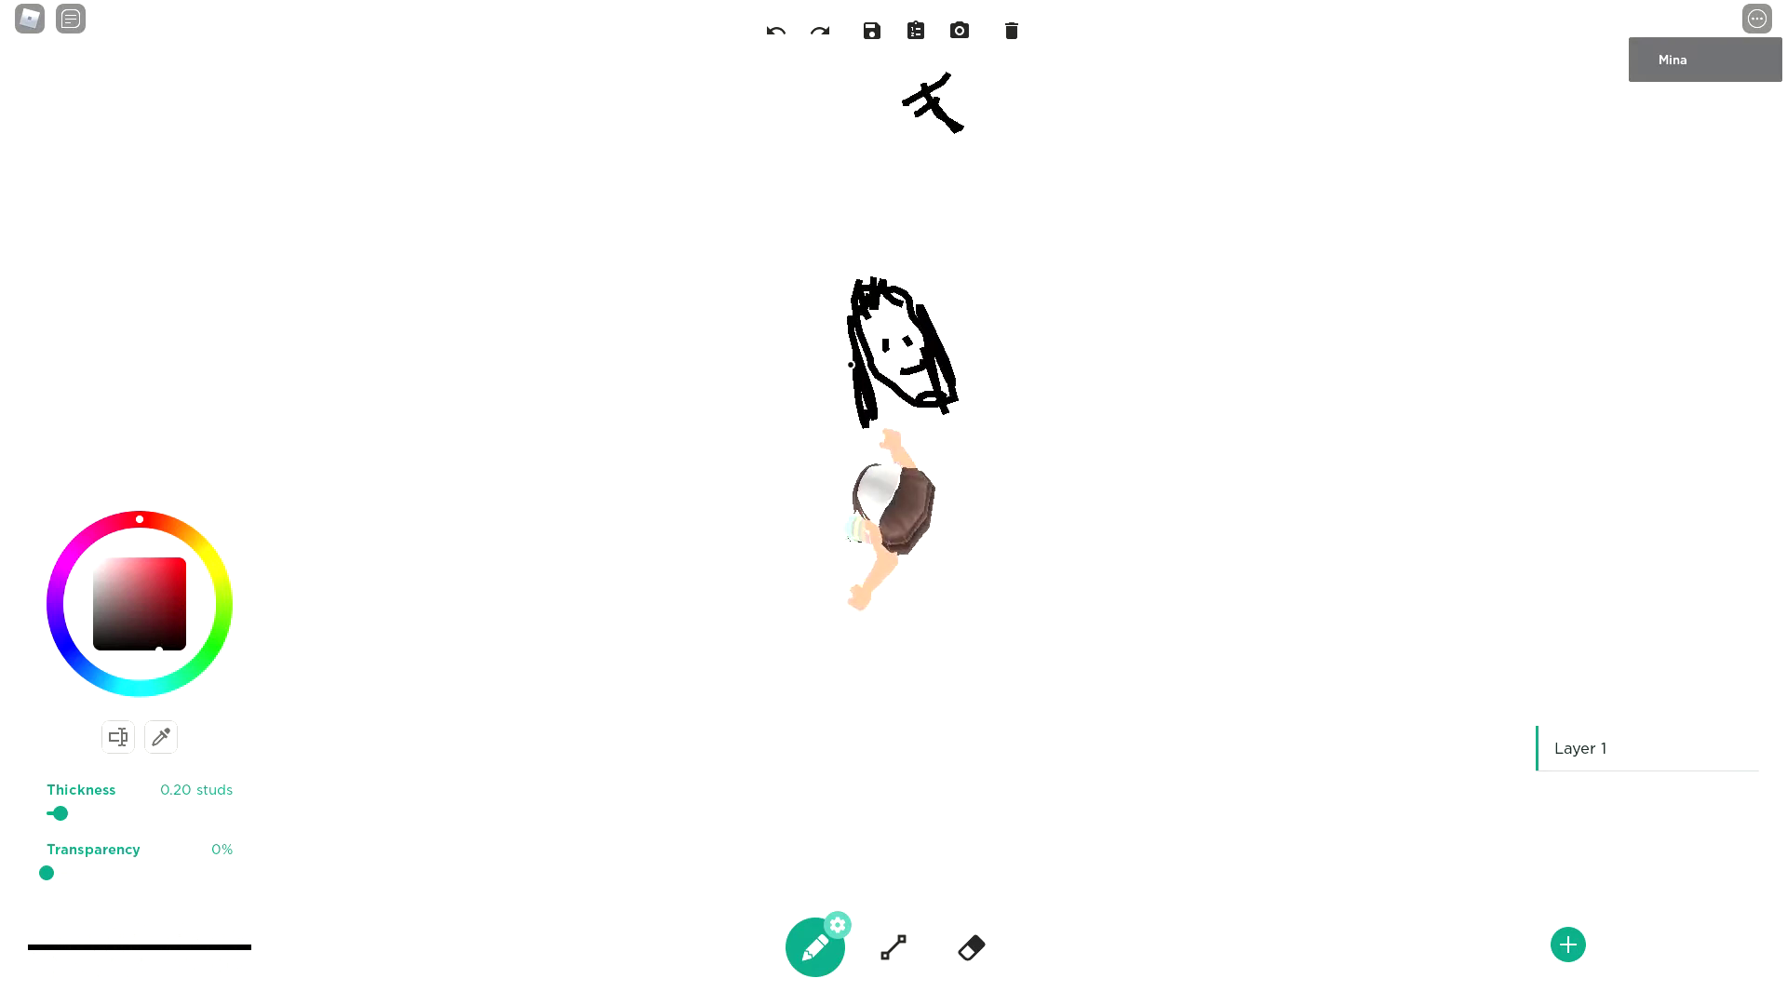
mouse_move(931, 293)
left_mouse_down()
mouse_move(915, 410)
mouse_move(981, 419)
left_mouse_up()
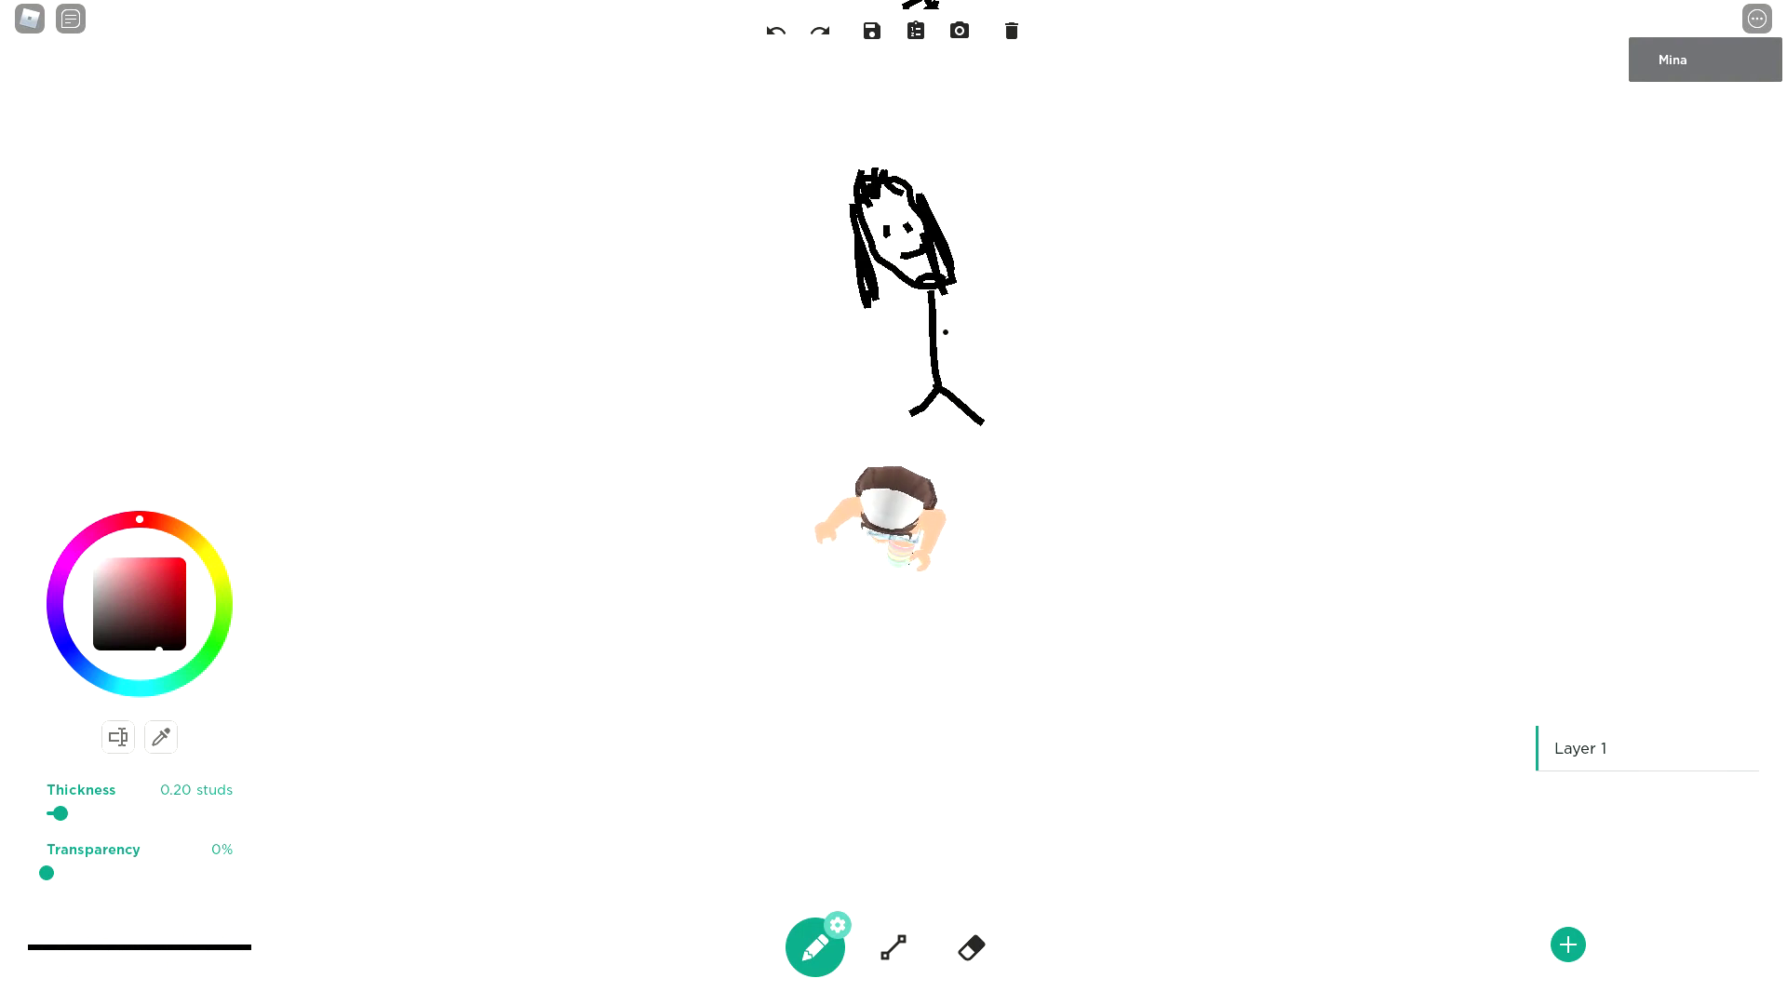
left_click_drag(945, 330, 994, 300)
left_click_drag(942, 346, 865, 351)
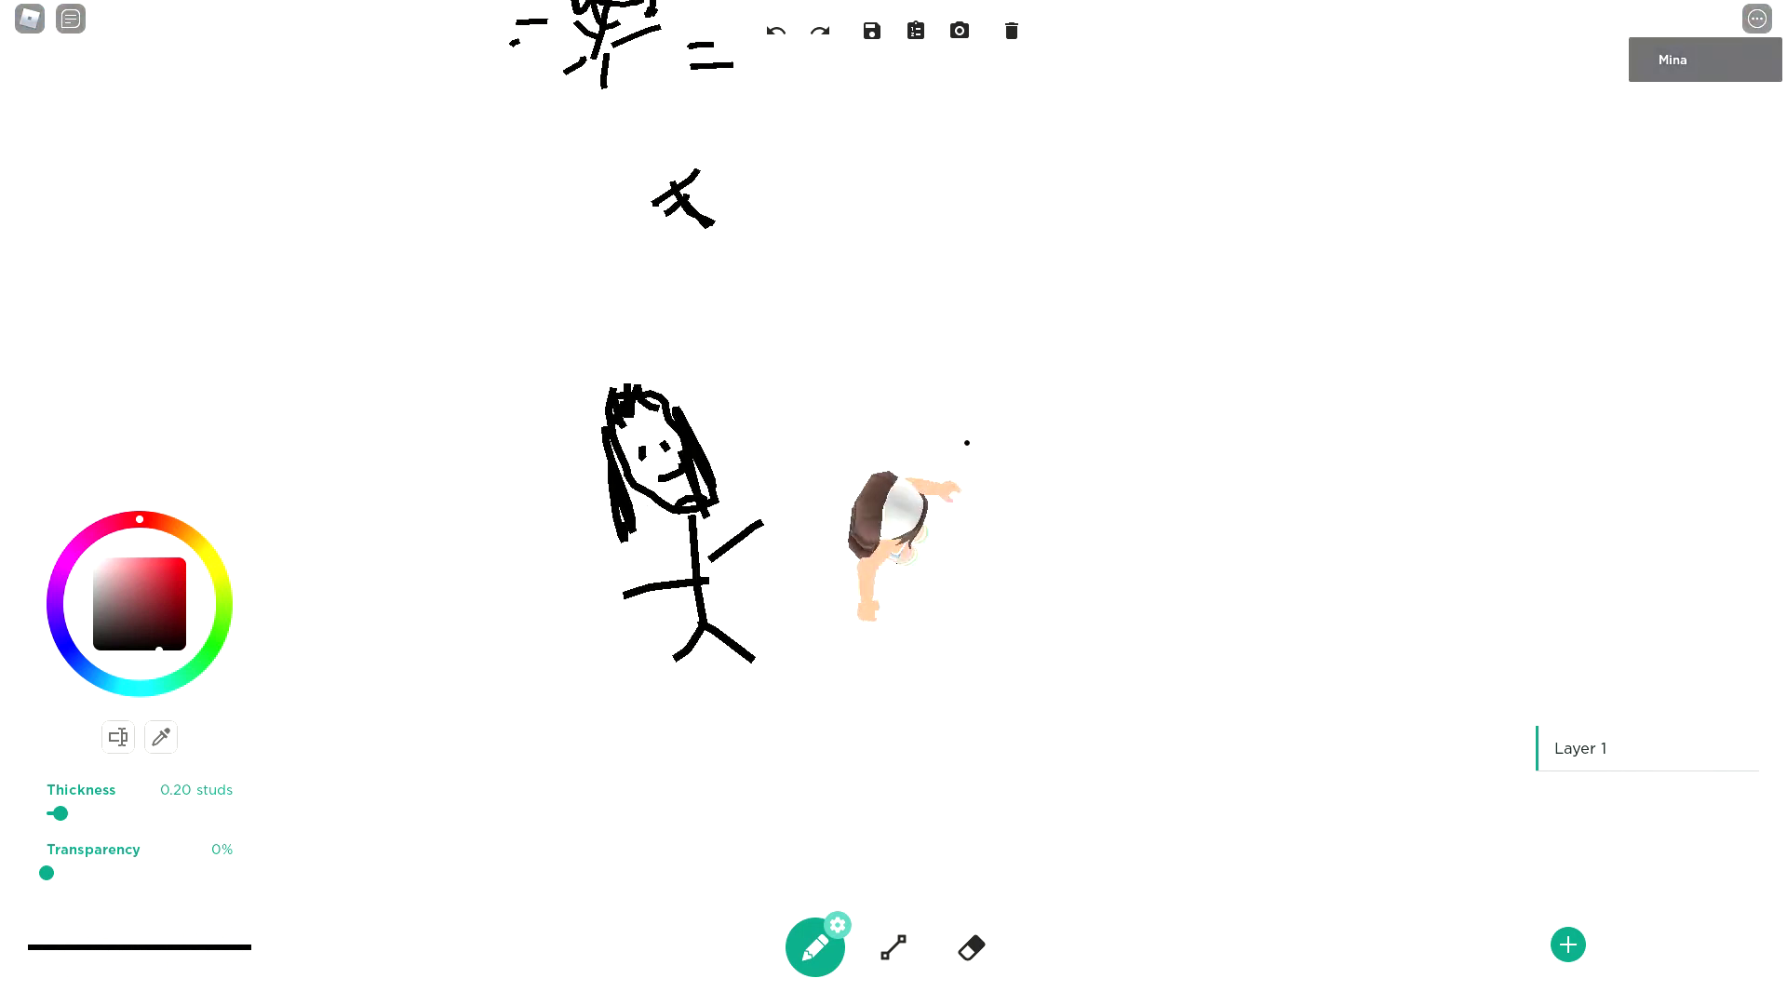
- Draw long horizontal lines stretching out on both sides of the figure
left_click_drag(719, 395, 895, 307)
left_click_drag(763, 424, 1045, 343)
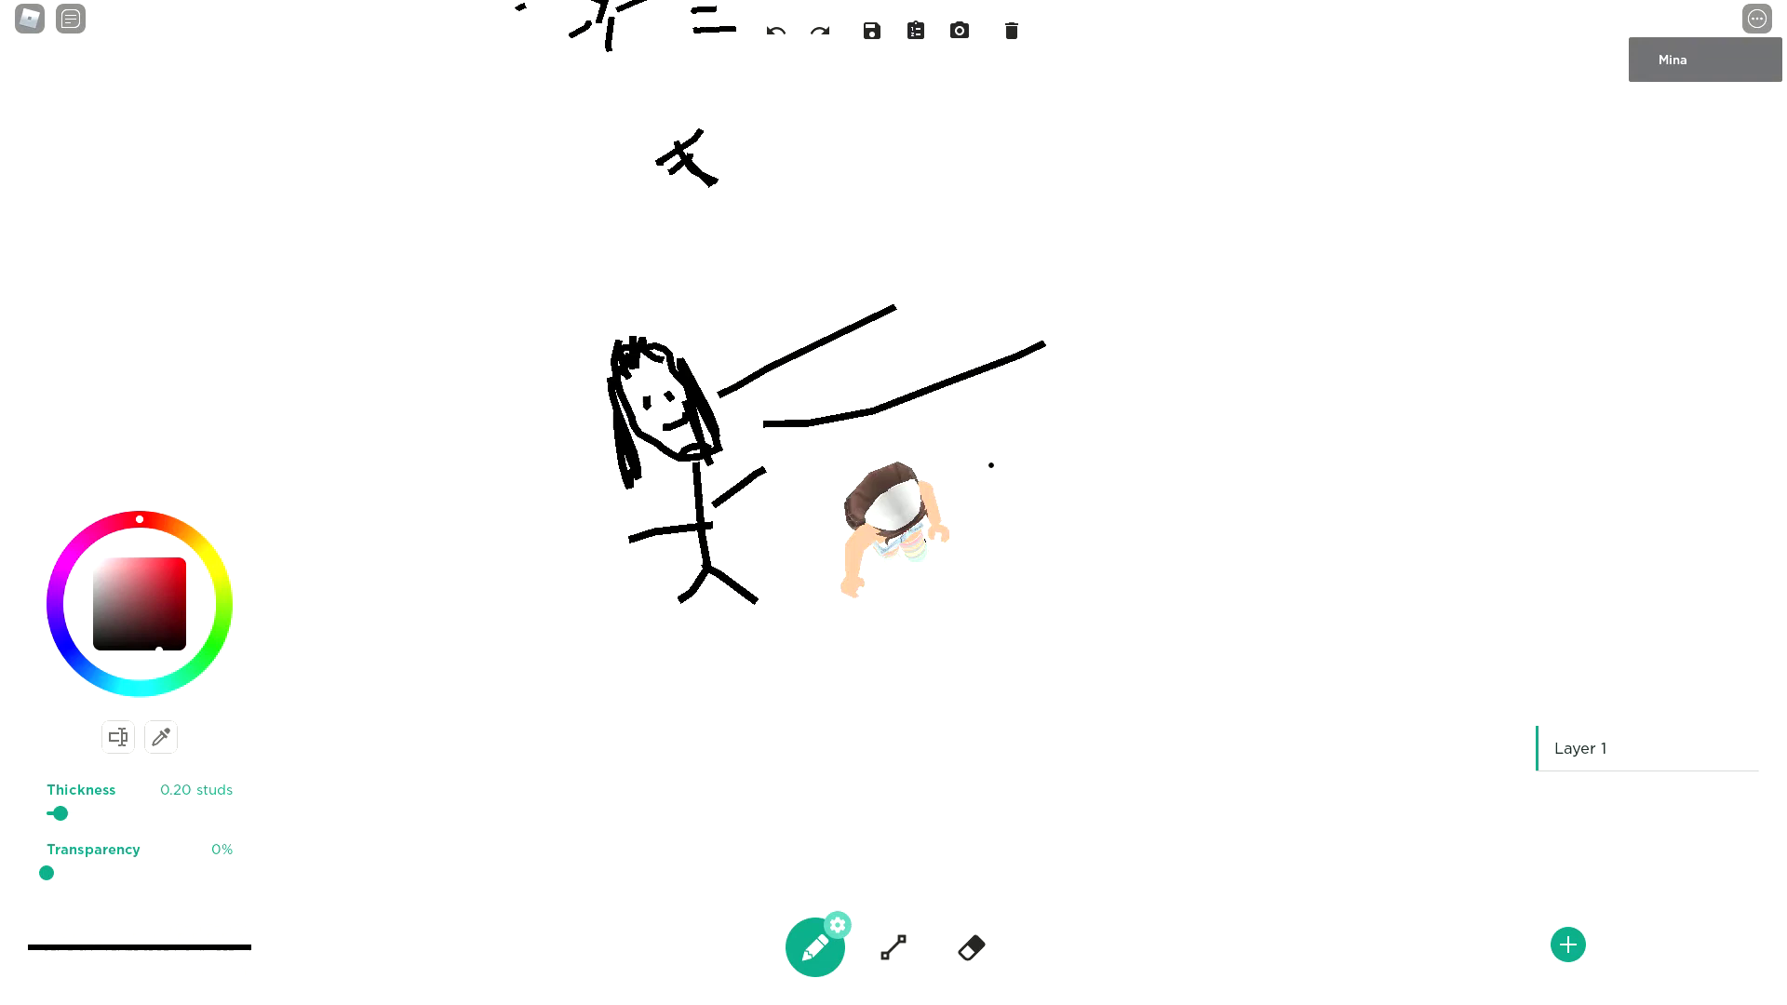
left_click_drag(942, 511, 1096, 470)
left_click_drag(472, 429, 333, 470)
mouse_move(262, 582)
left_mouse_down()
mouse_move(427, 526)
mouse_move(522, 588)
left_mouse_up()
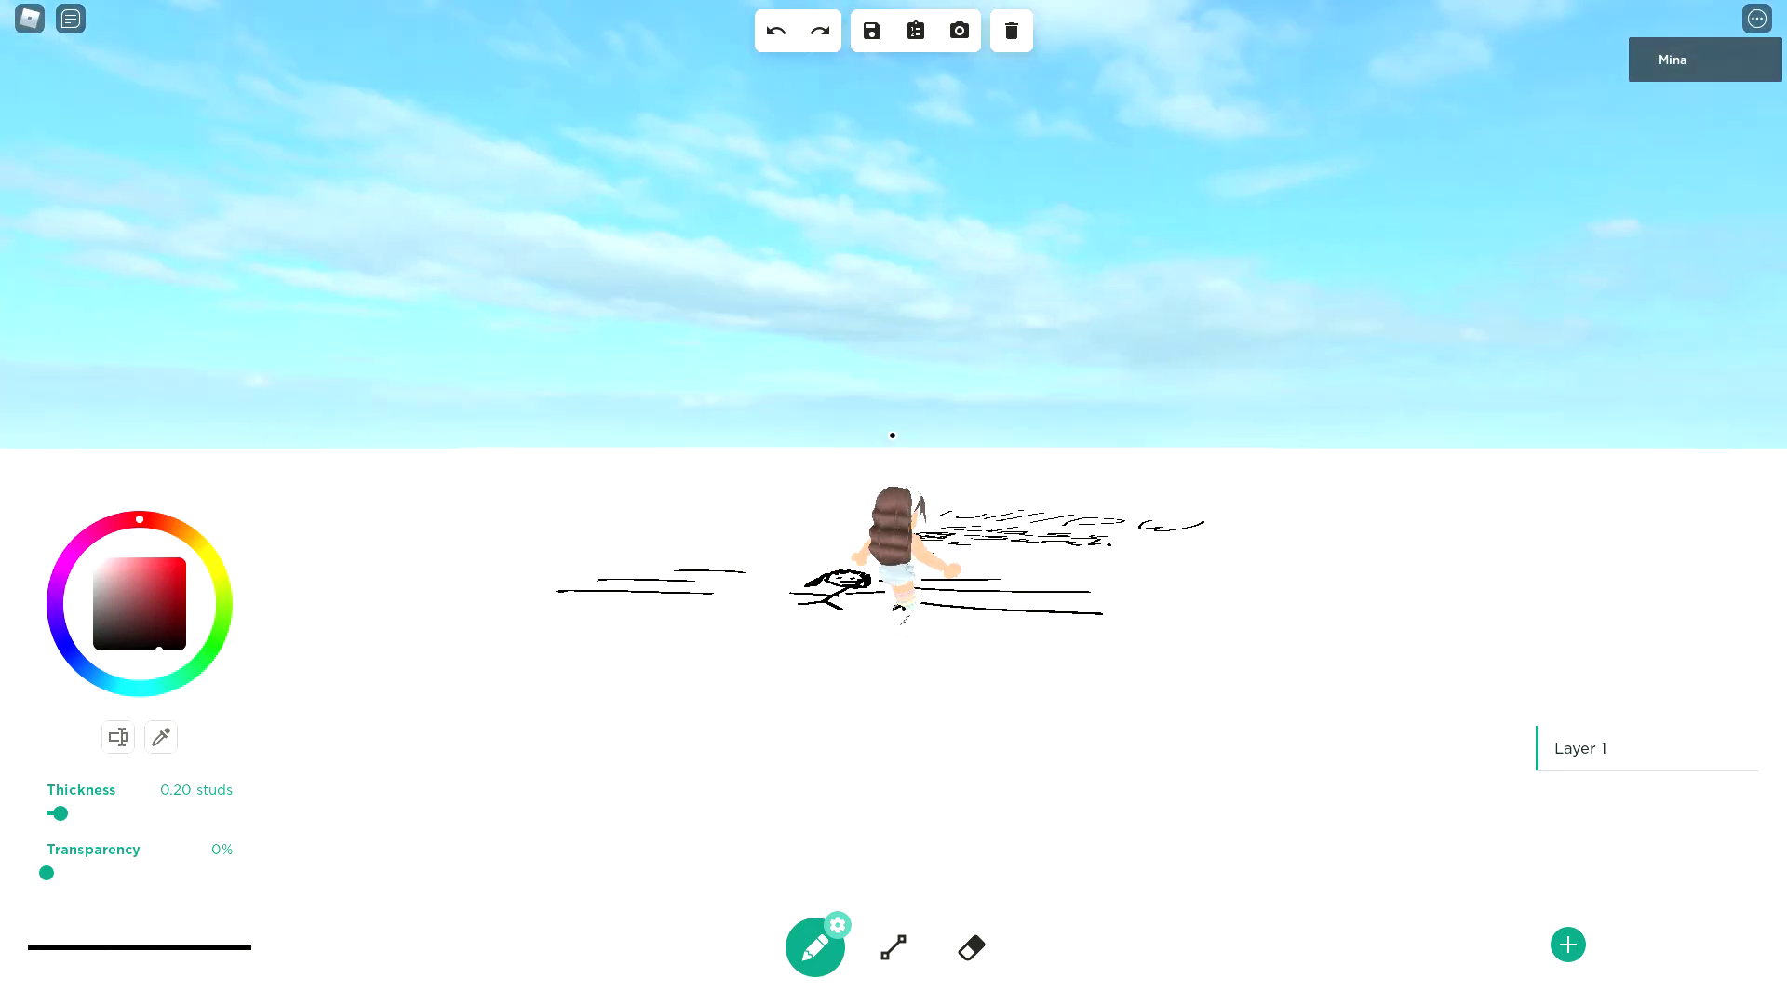
- Hand-write 'Ash' on a clear patch of floor
key("d")
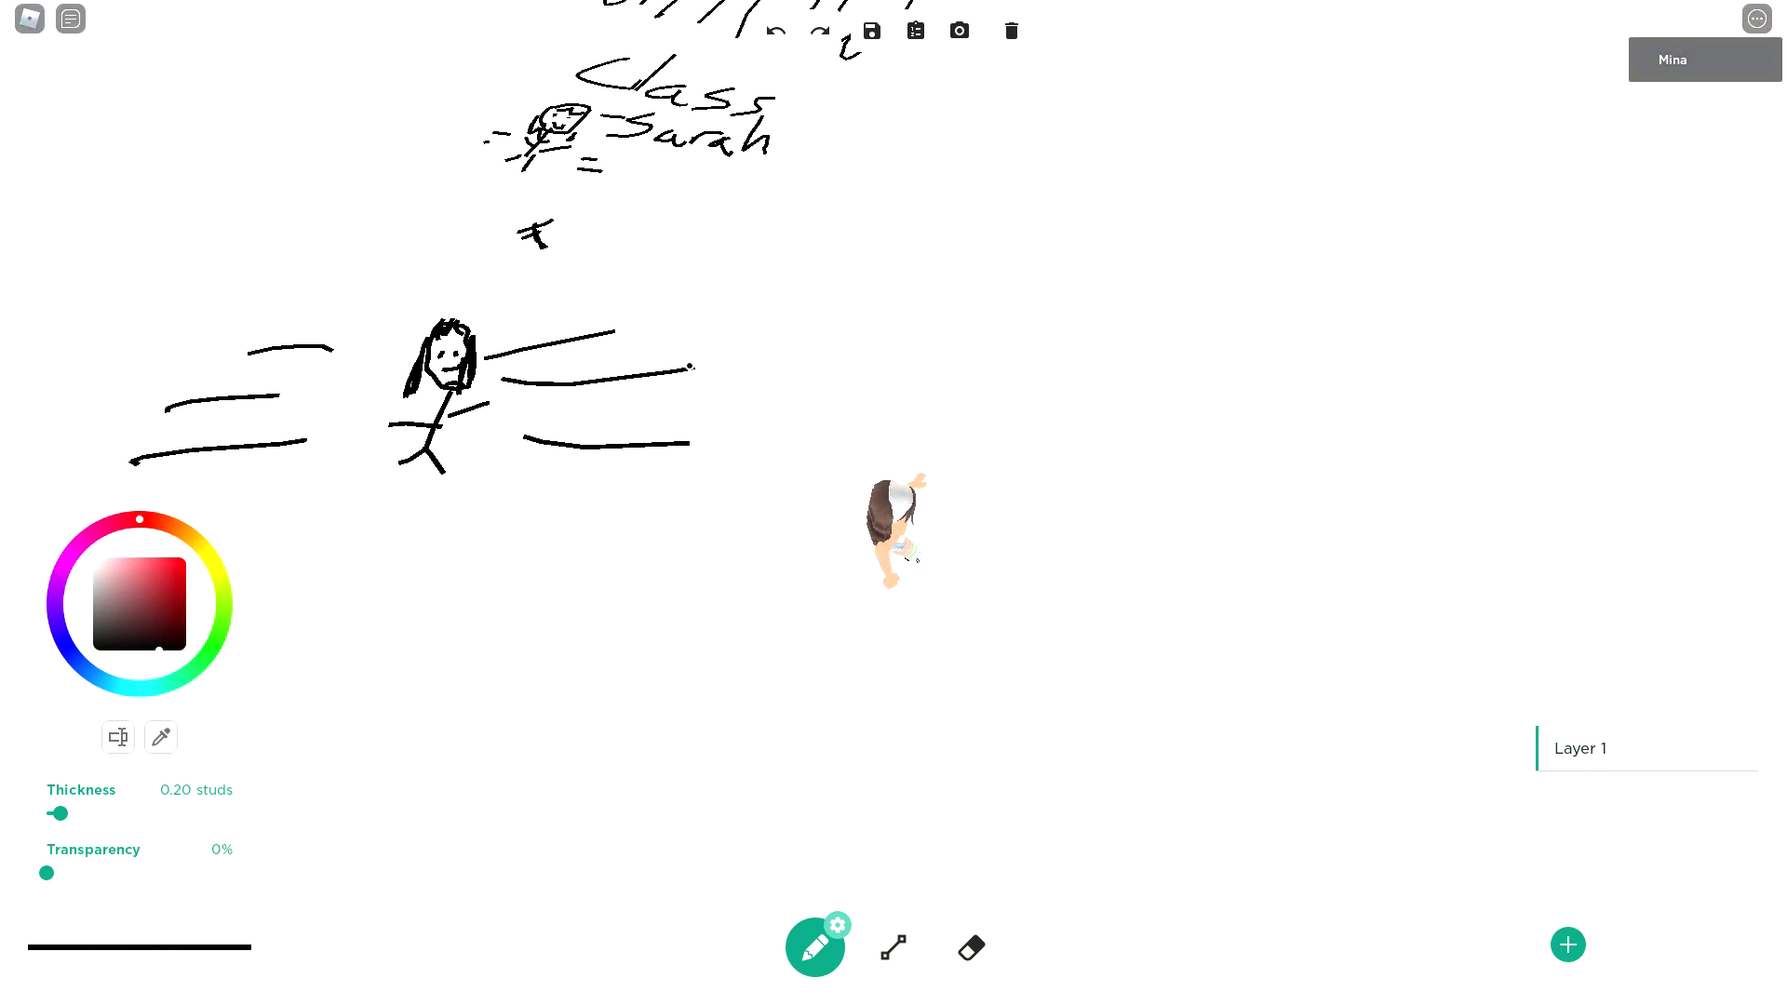
mouse_move(912, 502)
left_mouse_down()
mouse_move(1011, 484)
mouse_move(996, 434)
left_mouse_up()
mouse_move(1128, 361)
left_mouse_down()
mouse_move(1119, 415)
mouse_move(1069, 470)
left_mouse_up()
left_click_drag(1172, 323, 1178, 461)
left_click_drag(1175, 430, 1231, 465)
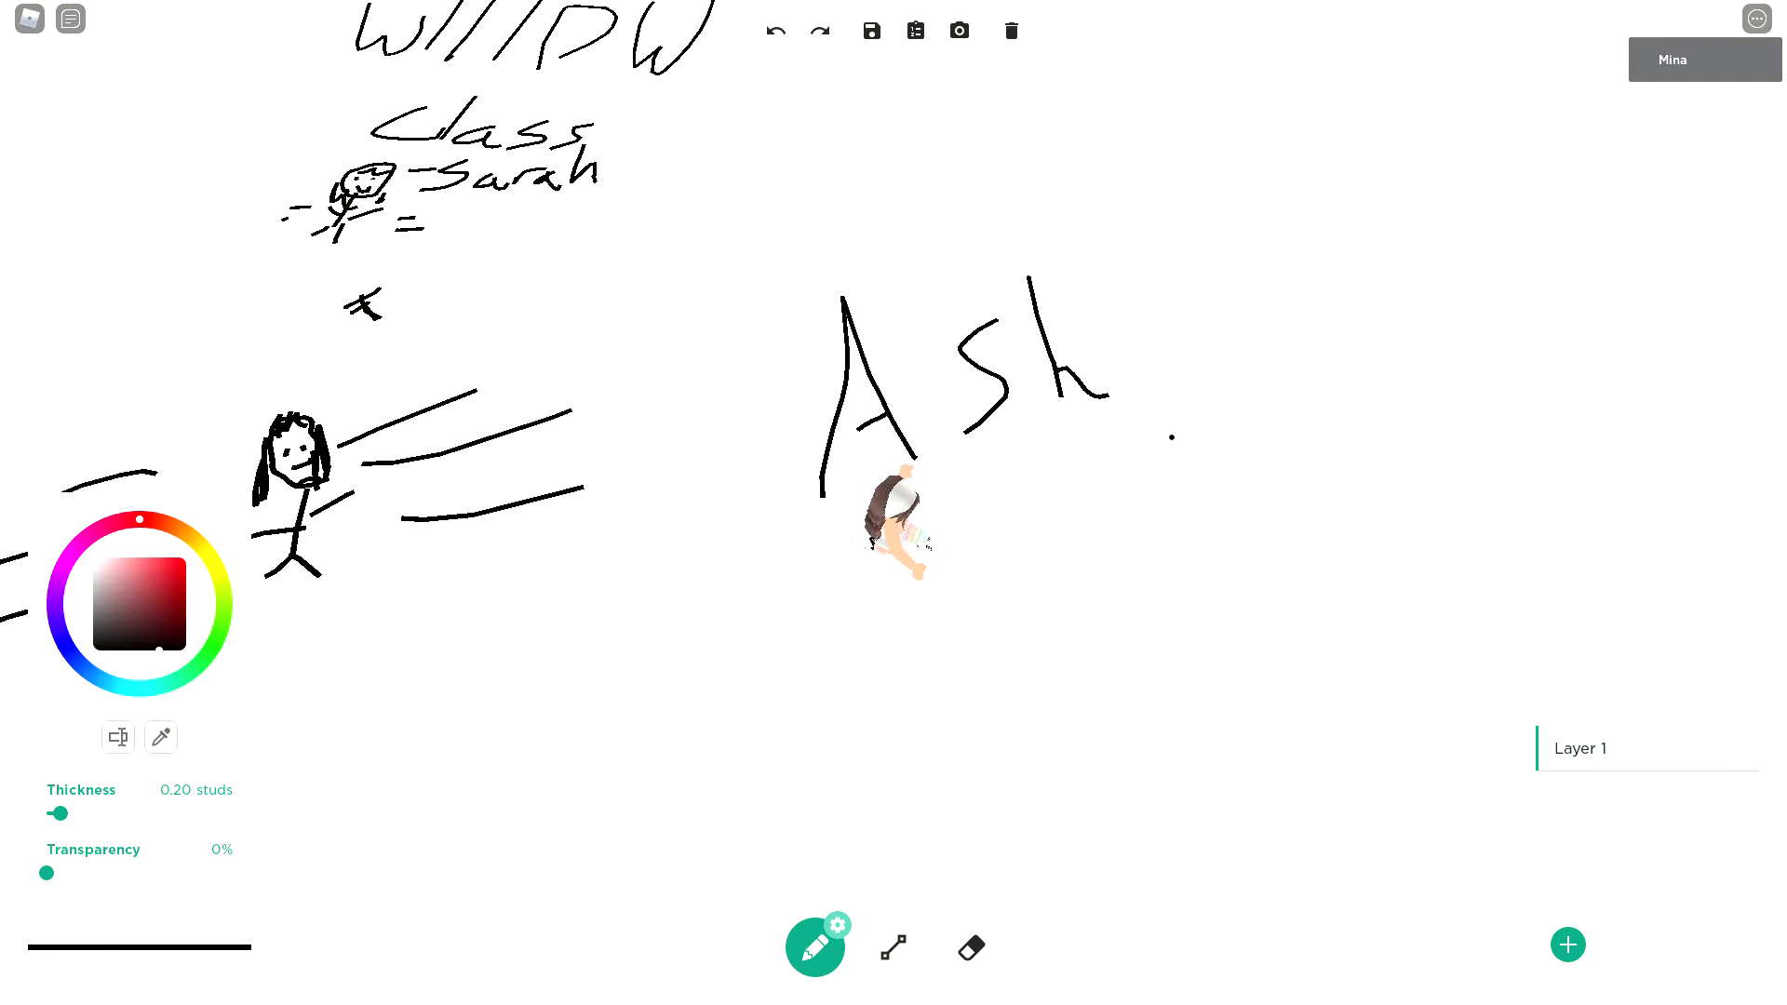
- Write 'class' below 'Ash'
left_click_drag(912, 538, 991, 547)
left_click_drag(1004, 386, 1028, 521)
mouse_move(1096, 456)
left_mouse_down()
mouse_move(1084, 498)
mouse_move(1117, 507)
left_mouse_up()
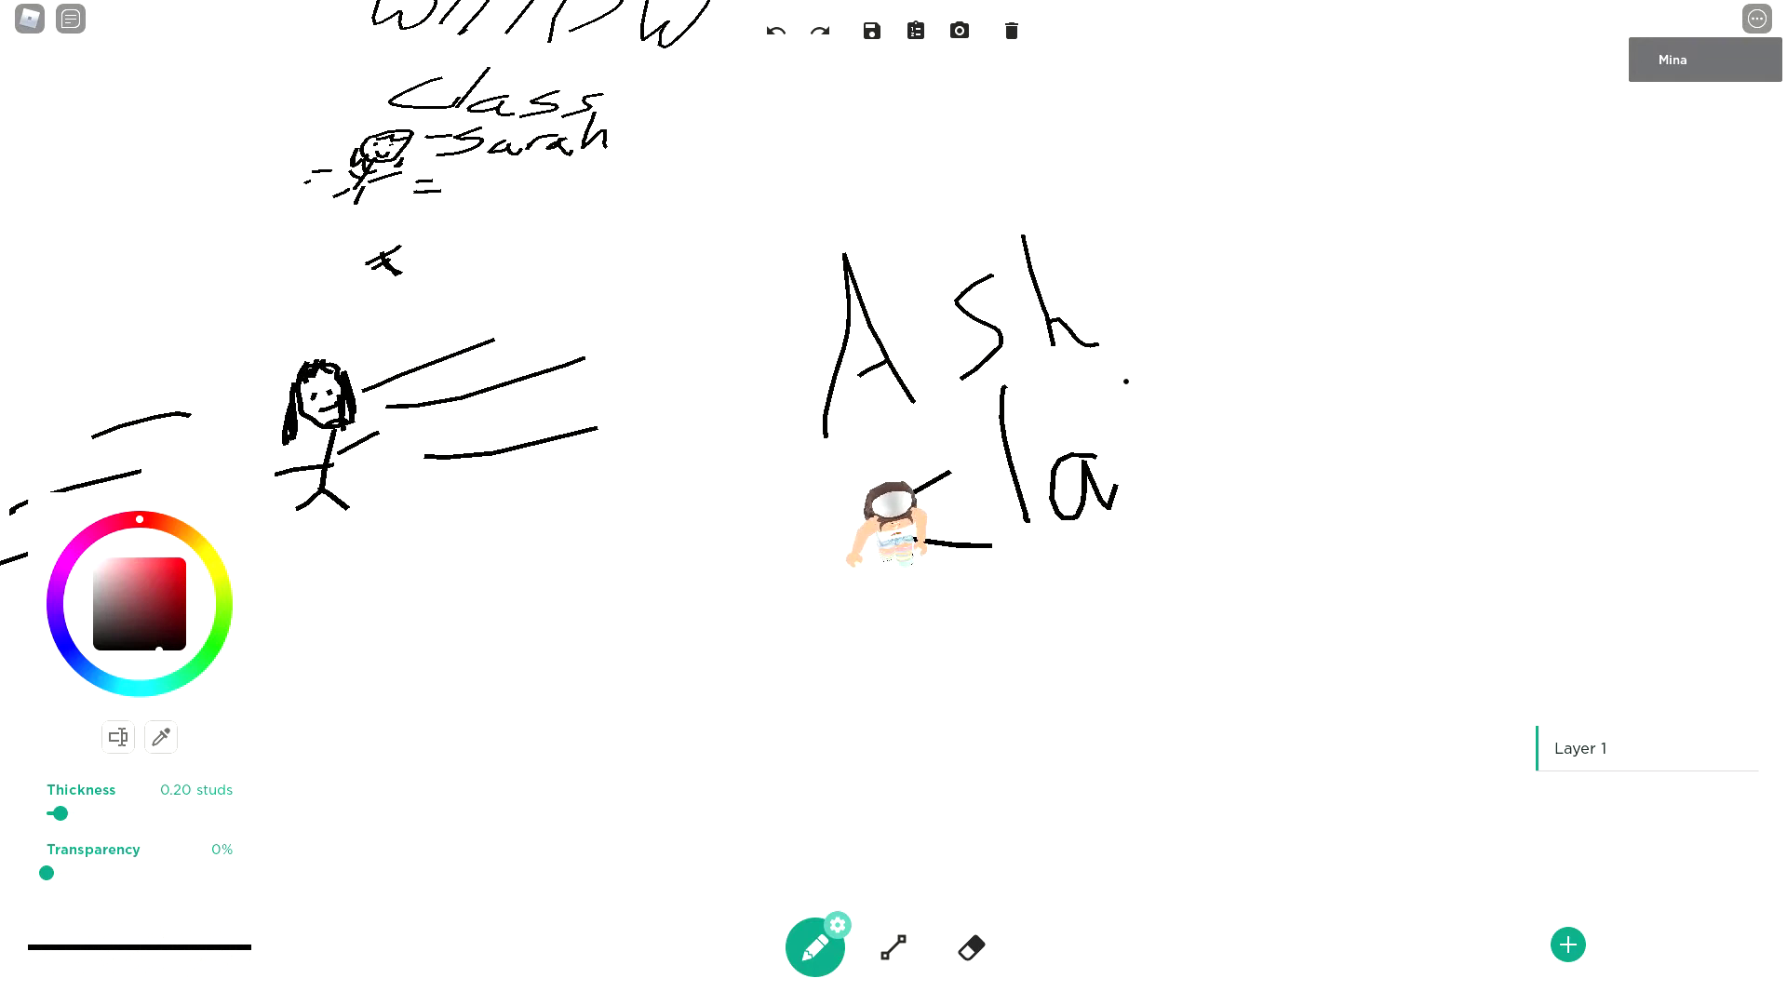
left_click_drag(1126, 382, 1140, 493)
left_click(1208, 430)
left_click_drag(1247, 365, 1187, 423)
left_click_drag(880, 391, 926, 439)
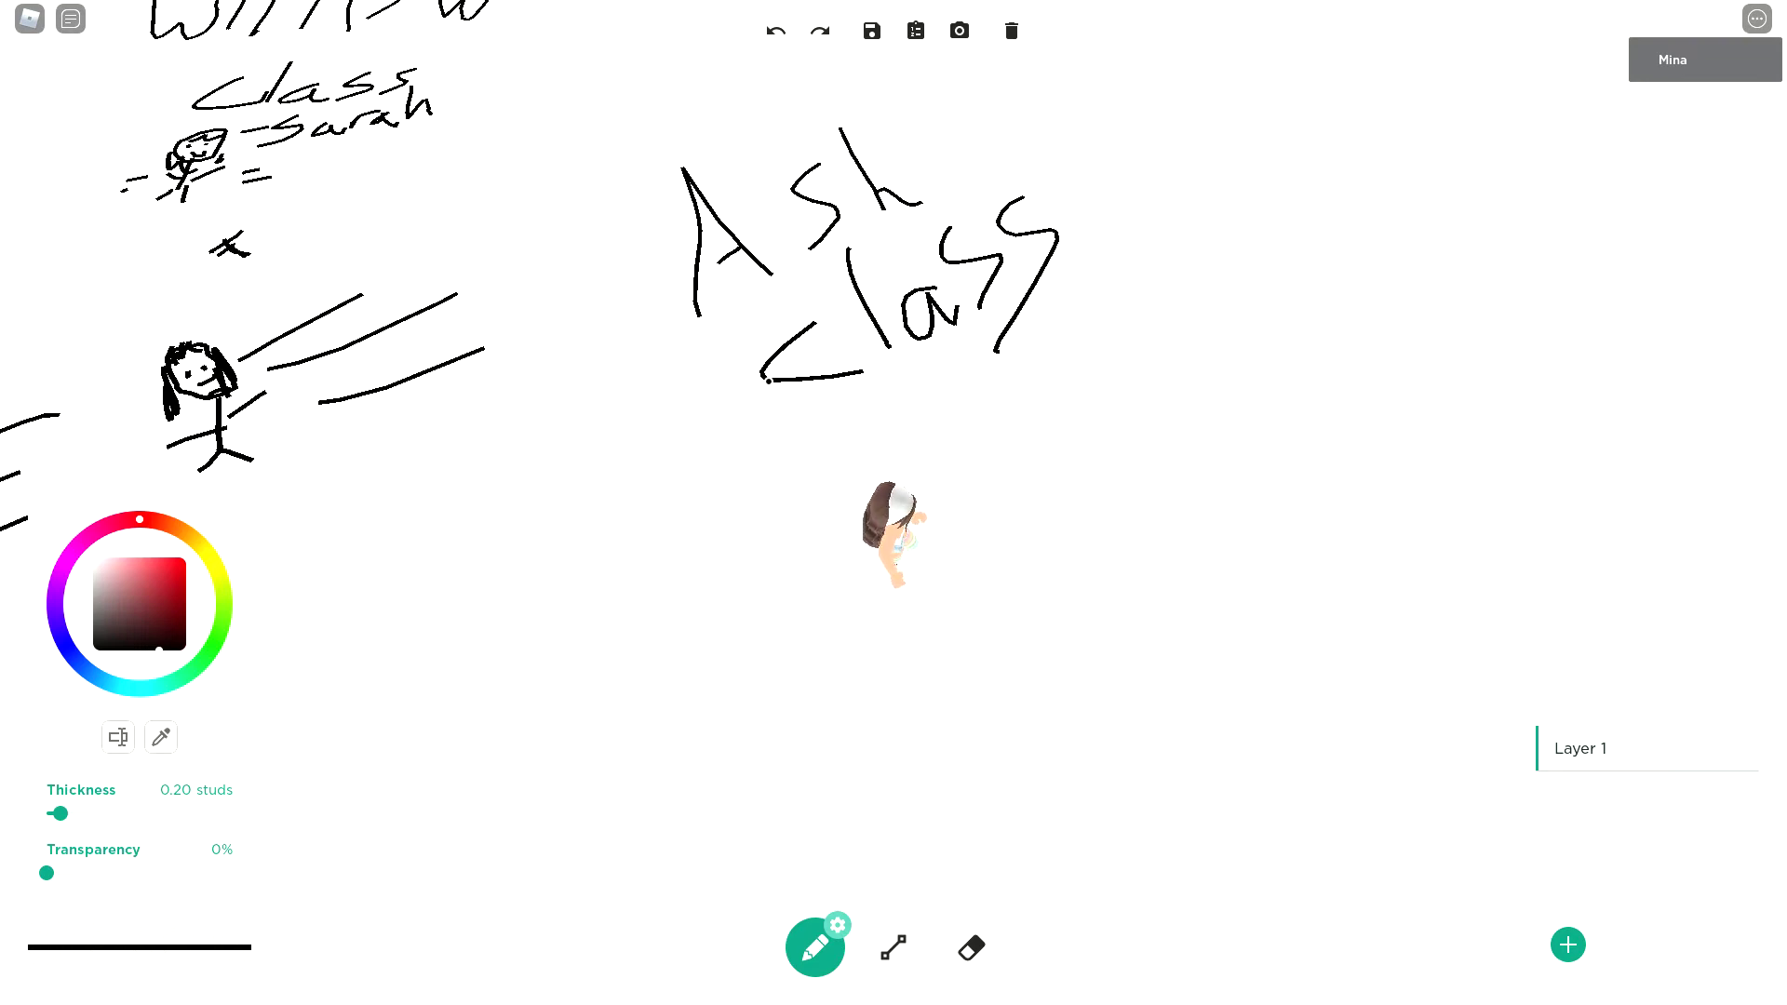
- Draw a head with wavy hair for a new figure below the lettering
key("w")
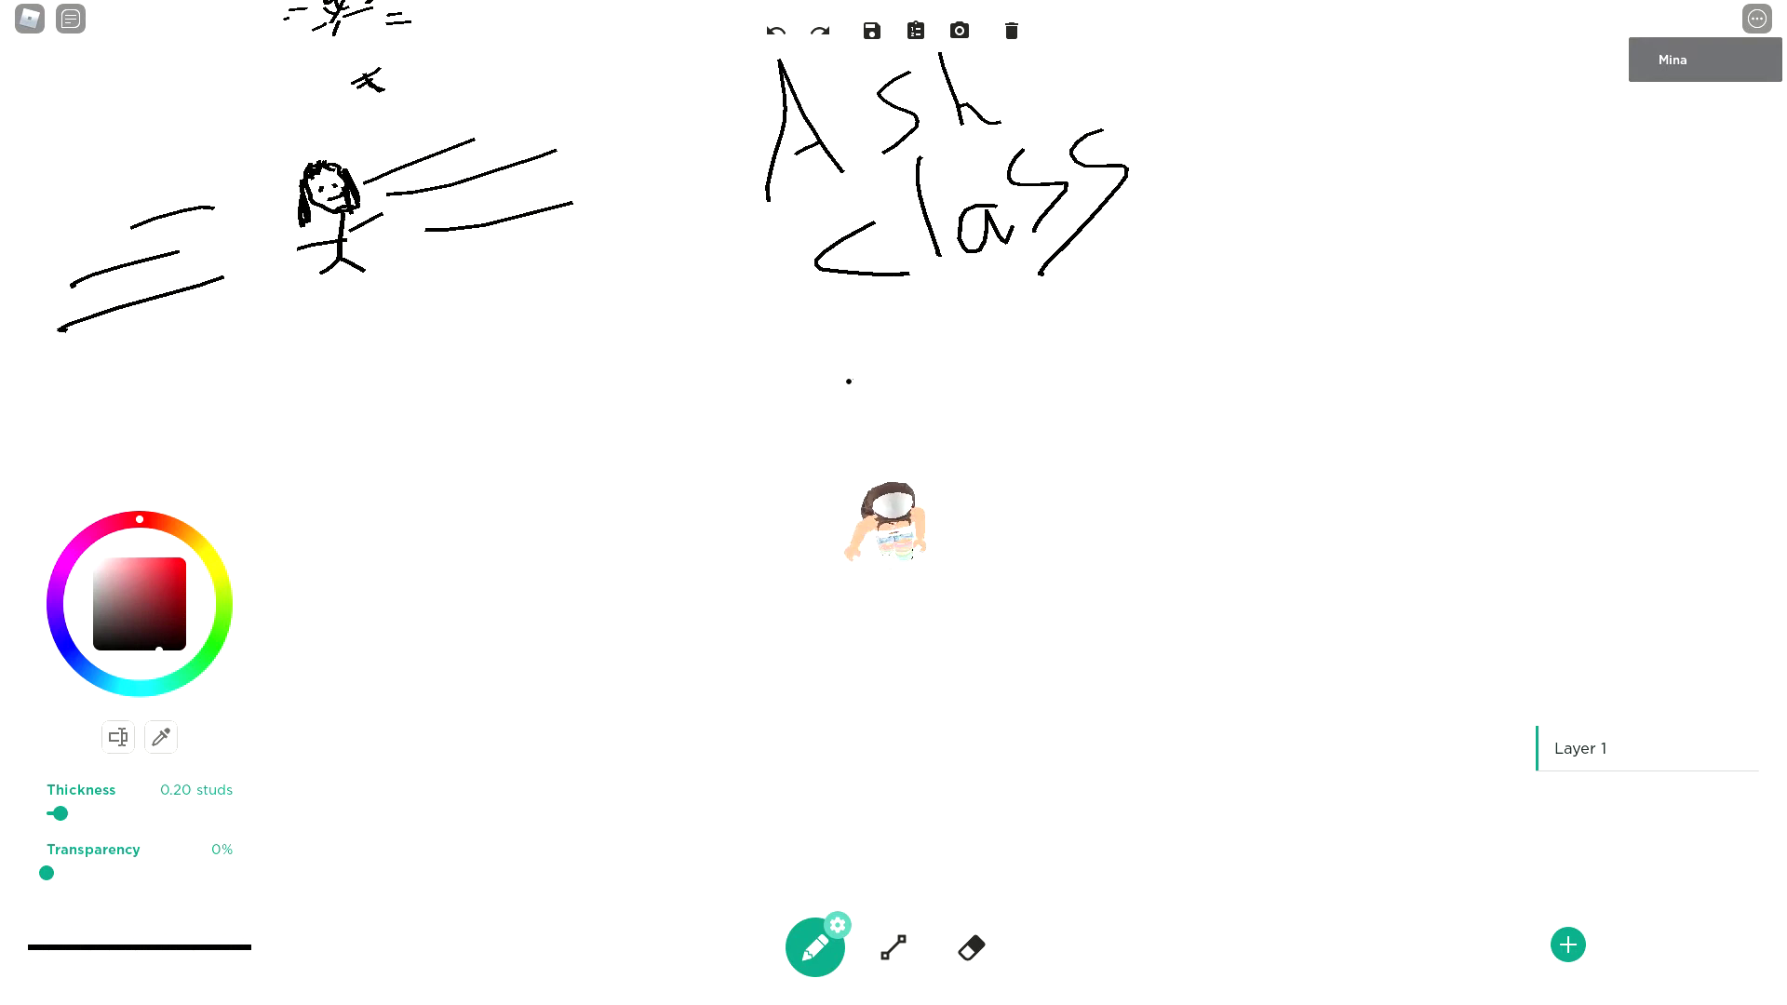
mouse_move(843, 380)
left_mouse_down()
mouse_move(853, 424)
mouse_move(854, 407)
mouse_move(789, 394)
mouse_move(840, 331)
mouse_move(835, 376)
mouse_move(882, 385)
mouse_move(873, 346)
mouse_move(819, 299)
mouse_move(893, 321)
left_mouse_up()
left_click(885, 318)
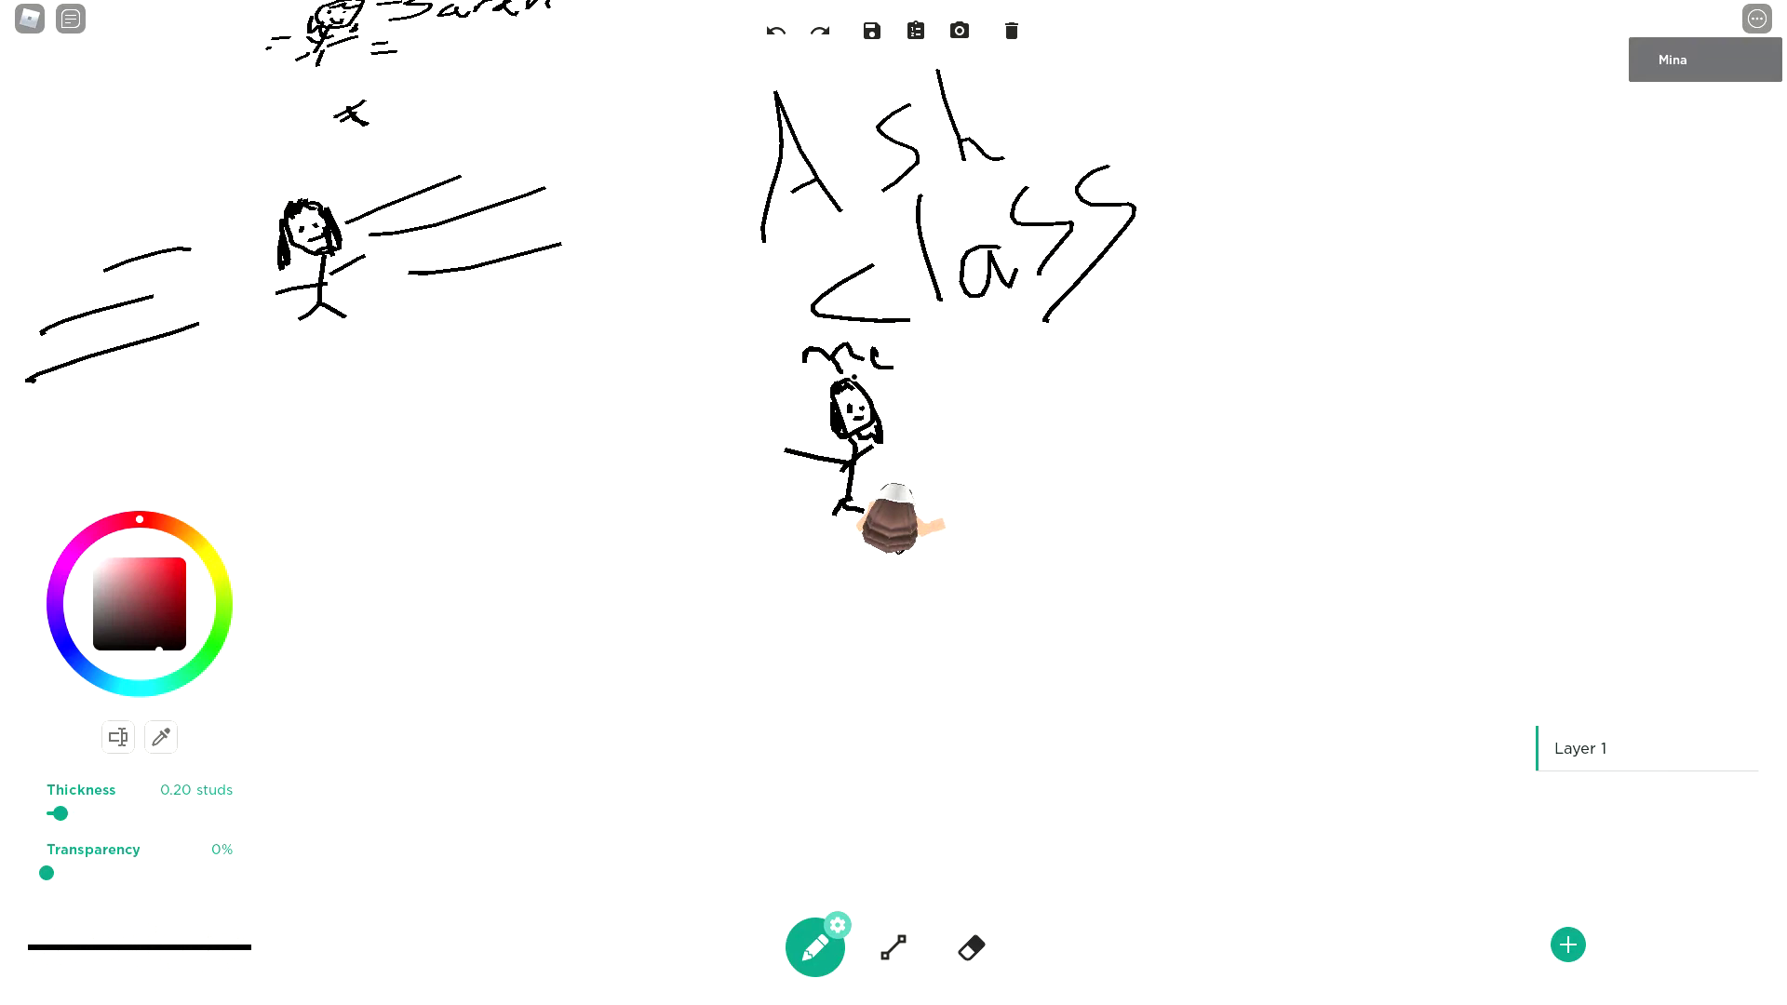
- Underline the figure's label and write 'Sarah' above the right-hand figure
mouse_move(807, 372)
left_mouse_down()
mouse_move(906, 367)
mouse_move(886, 421)
left_mouse_up()
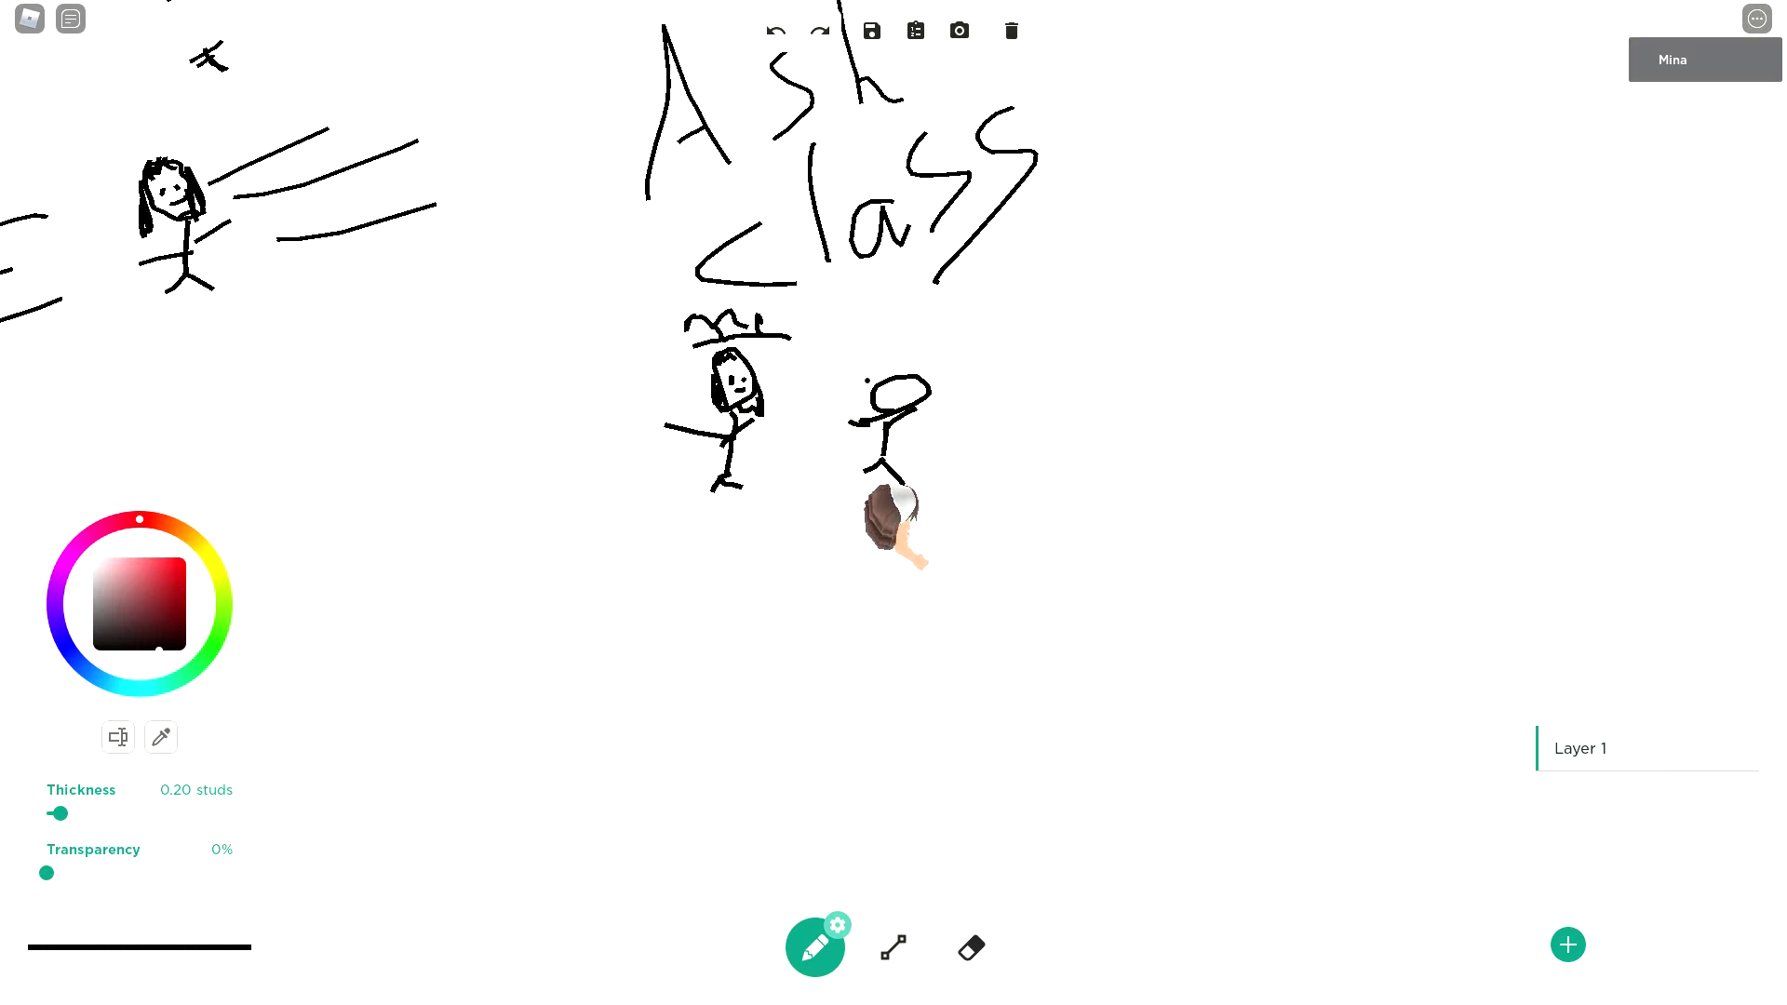
mouse_move(866, 361)
left_mouse_down()
mouse_move(880, 400)
mouse_move(1005, 370)
mouse_move(998, 391)
left_mouse_up()
left_click_drag(1035, 371, 1035, 391)
left_click(1035, 359)
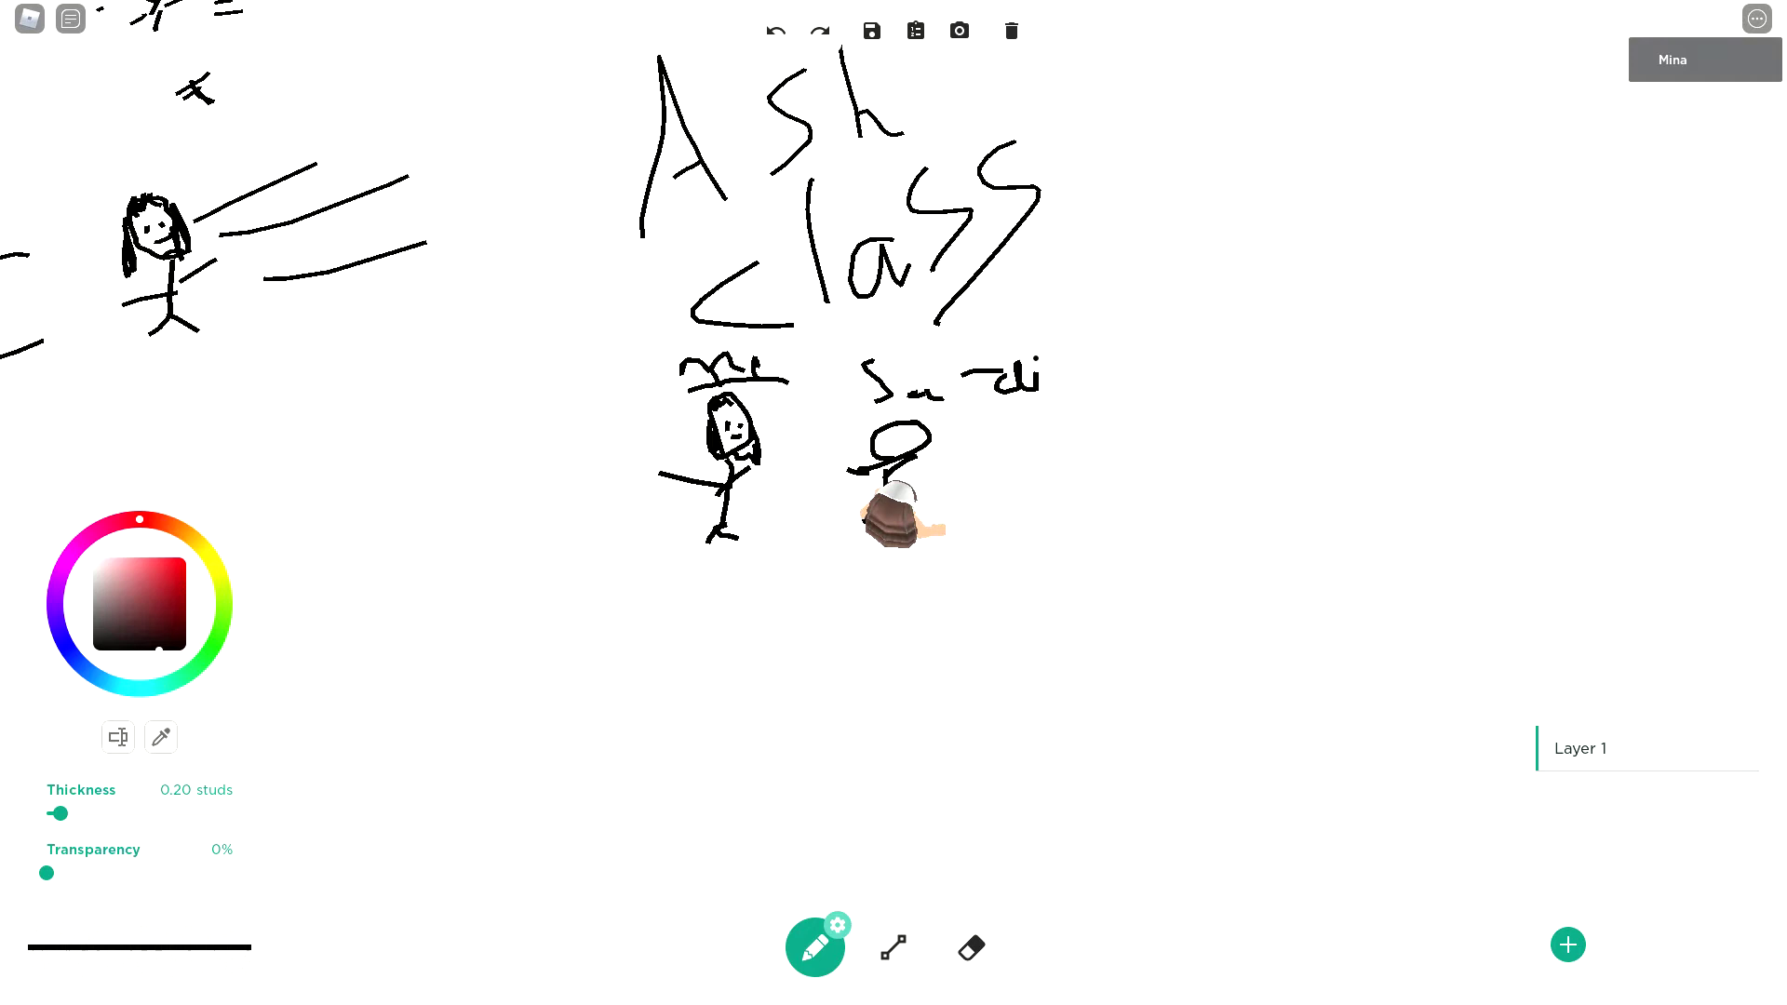
mouse_move(1028, 295)
left_mouse_down()
mouse_move(1033, 392)
mouse_move(1095, 408)
left_mouse_up()
mouse_move(966, 375)
left_mouse_down()
mouse_move(964, 398)
mouse_move(994, 383)
mouse_move(940, 354)
mouse_move(871, 400)
mouse_move(912, 372)
left_mouse_up()
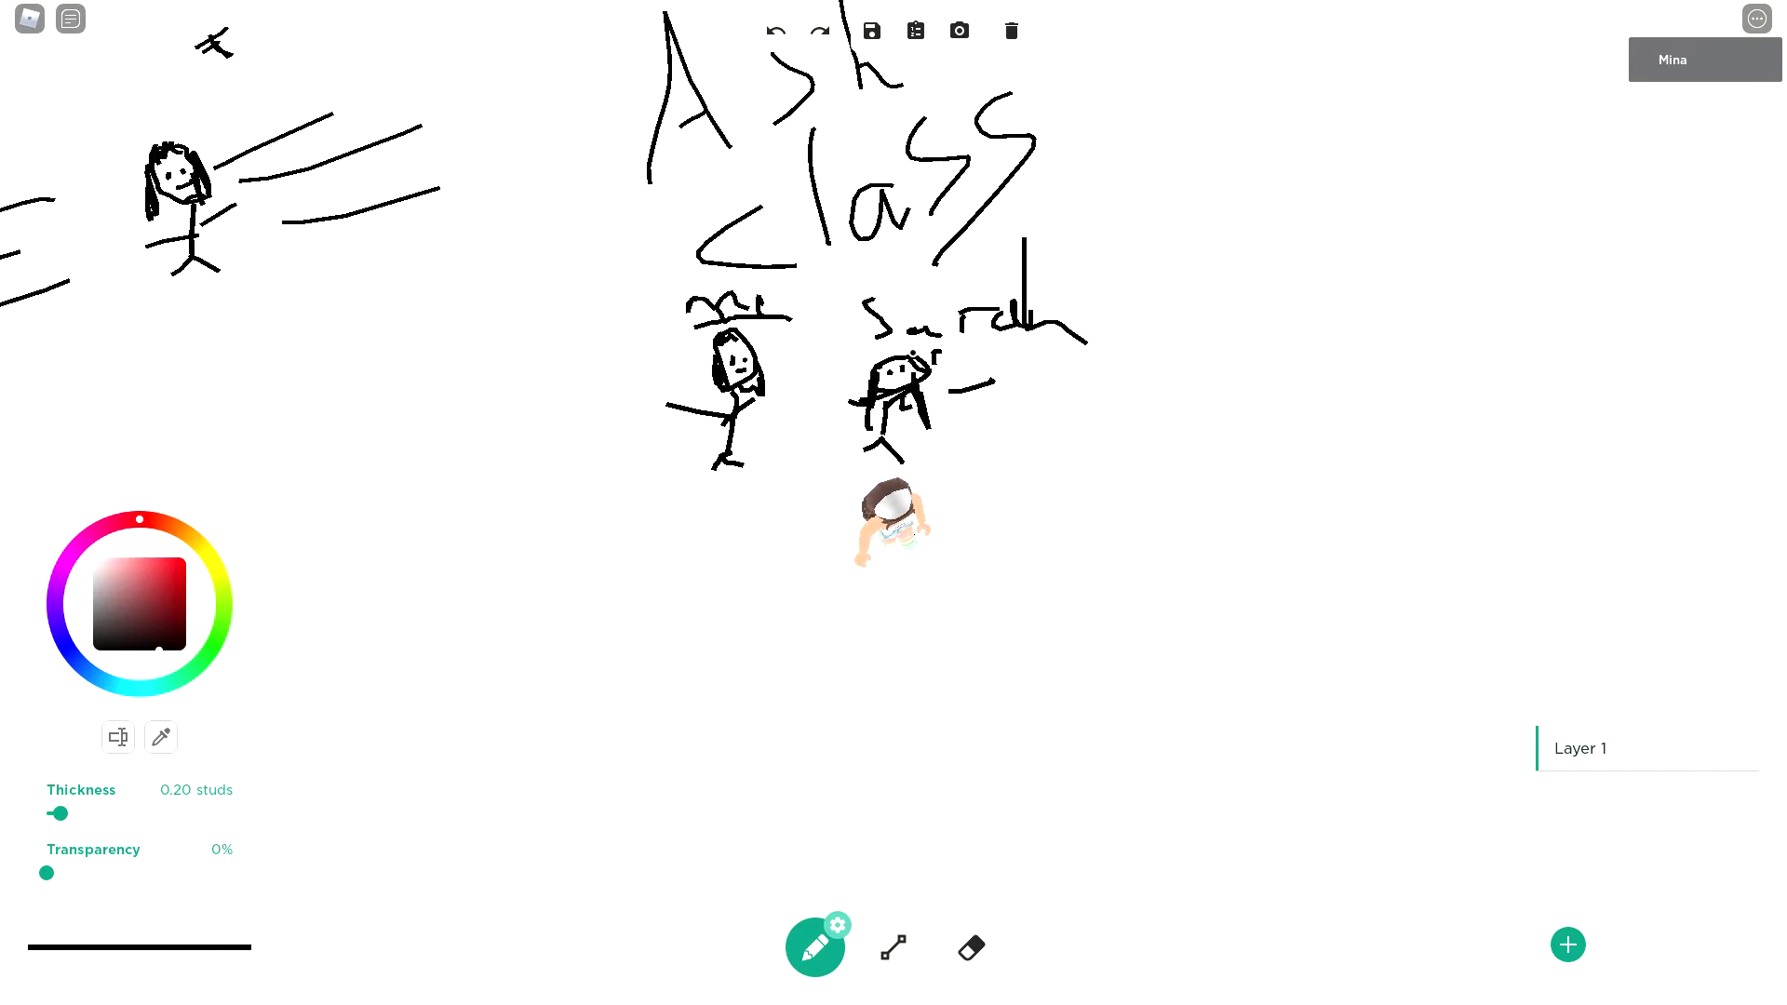
left_click(942, 421)
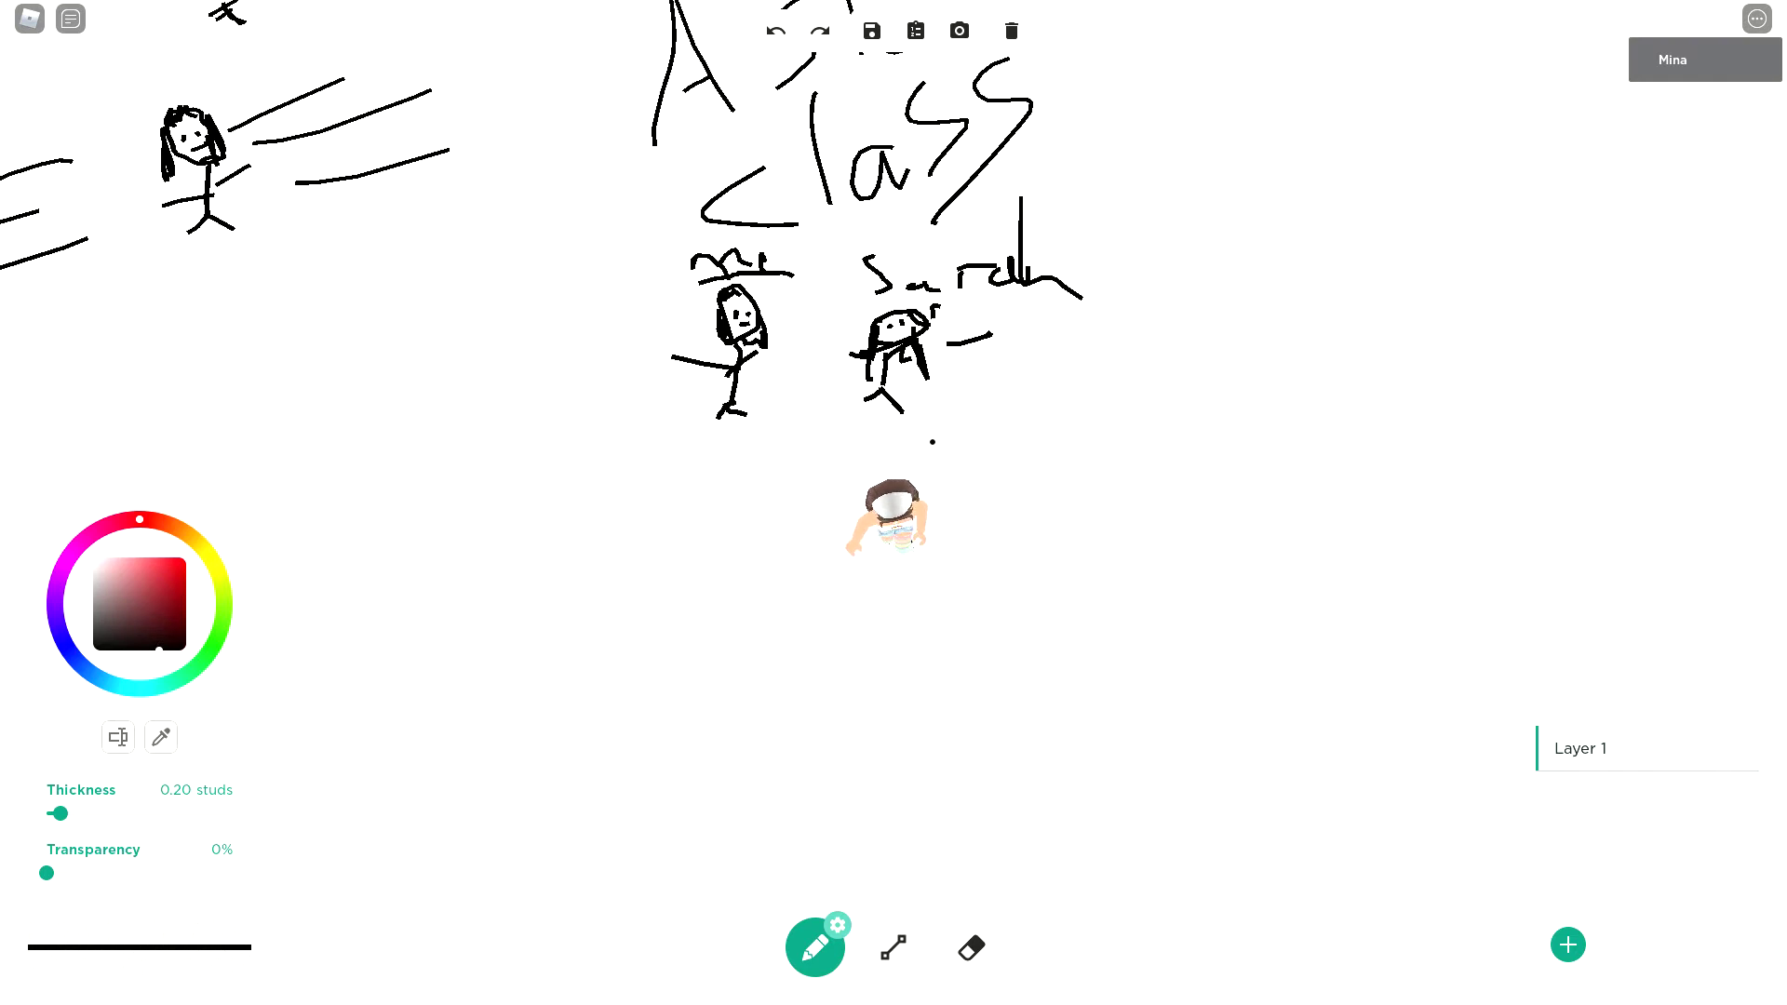
- Draw a middle stick figure with head, body, arm, hair and face between the two
key("w")
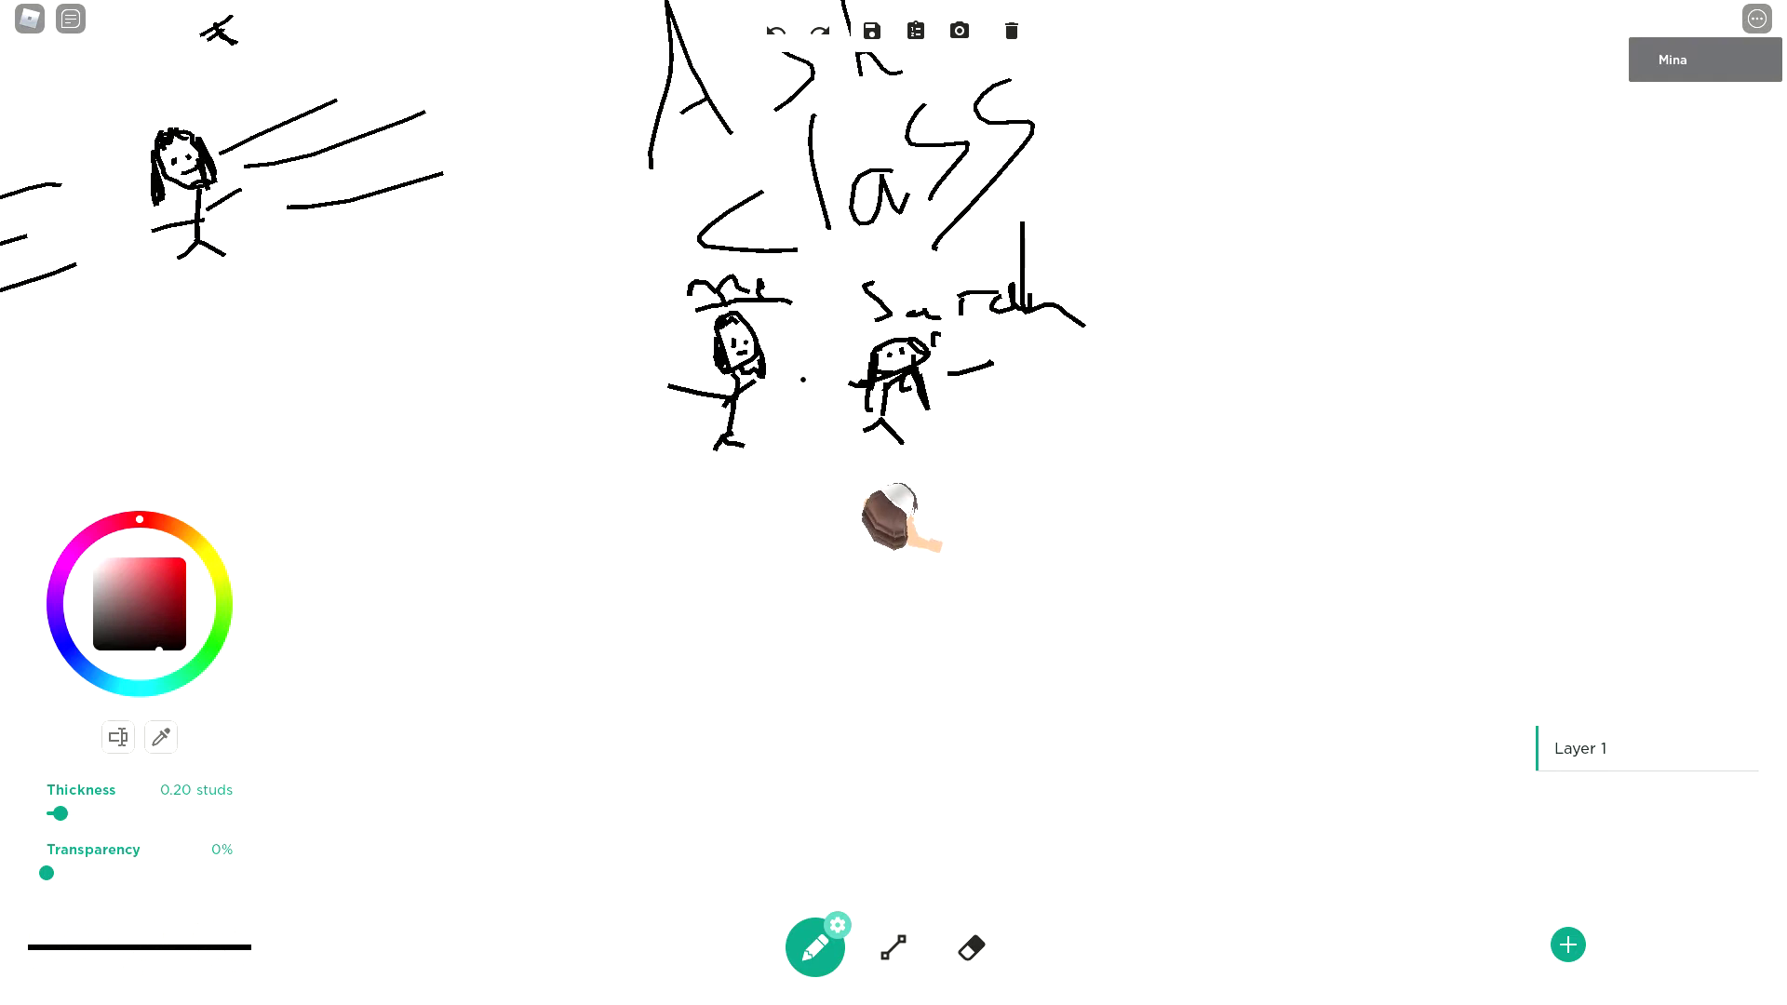
mouse_move(802, 362)
left_mouse_down()
mouse_move(806, 331)
mouse_move(834, 365)
mouse_move(797, 348)
left_mouse_up()
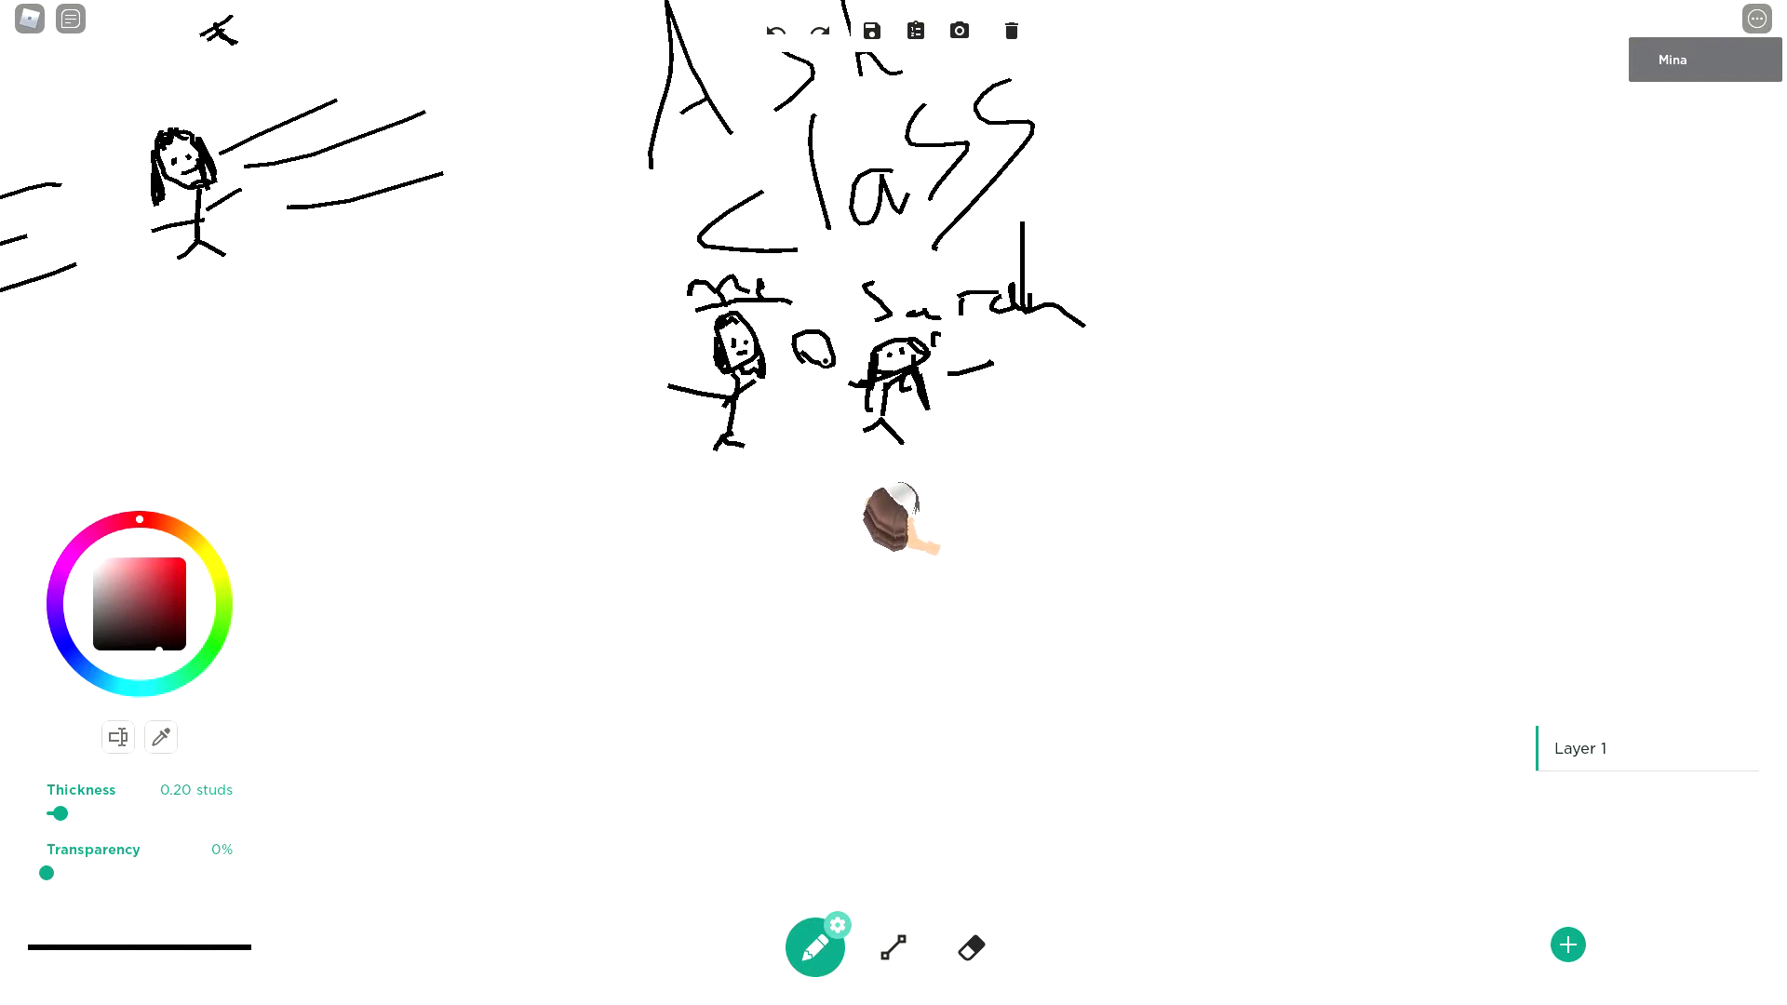
left_click_drag(826, 361, 795, 450)
left_click_drag(824, 386, 792, 398)
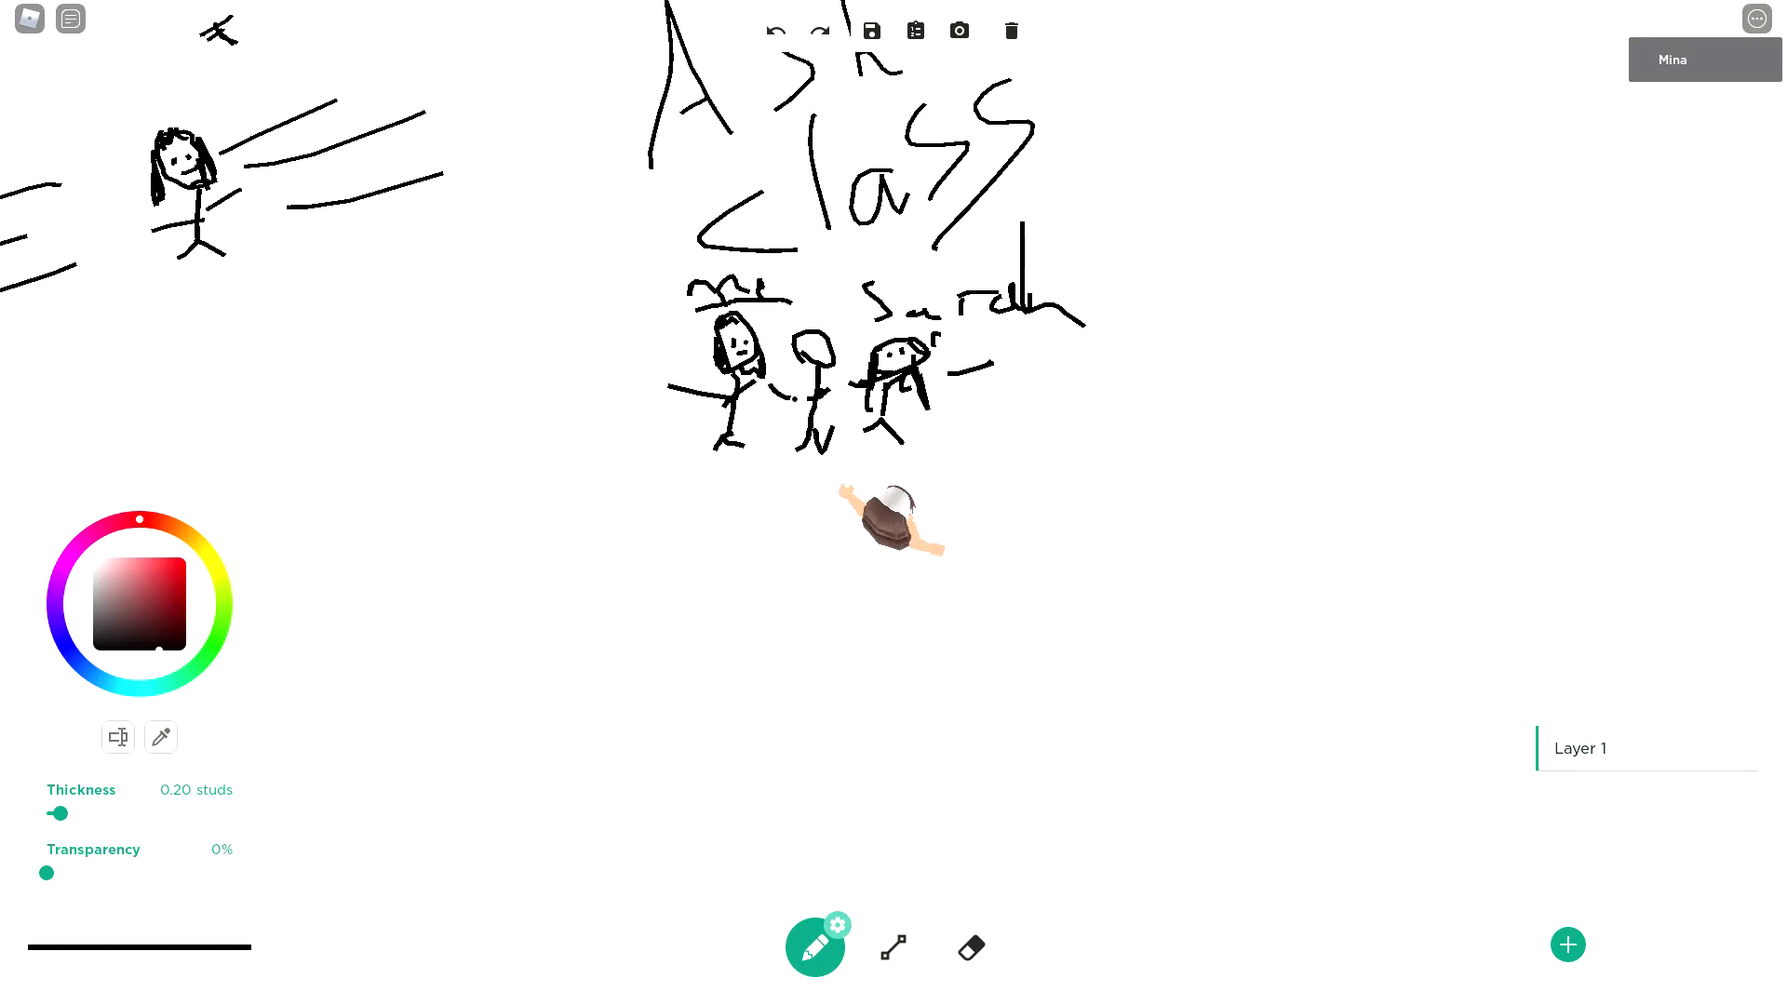
key("w")
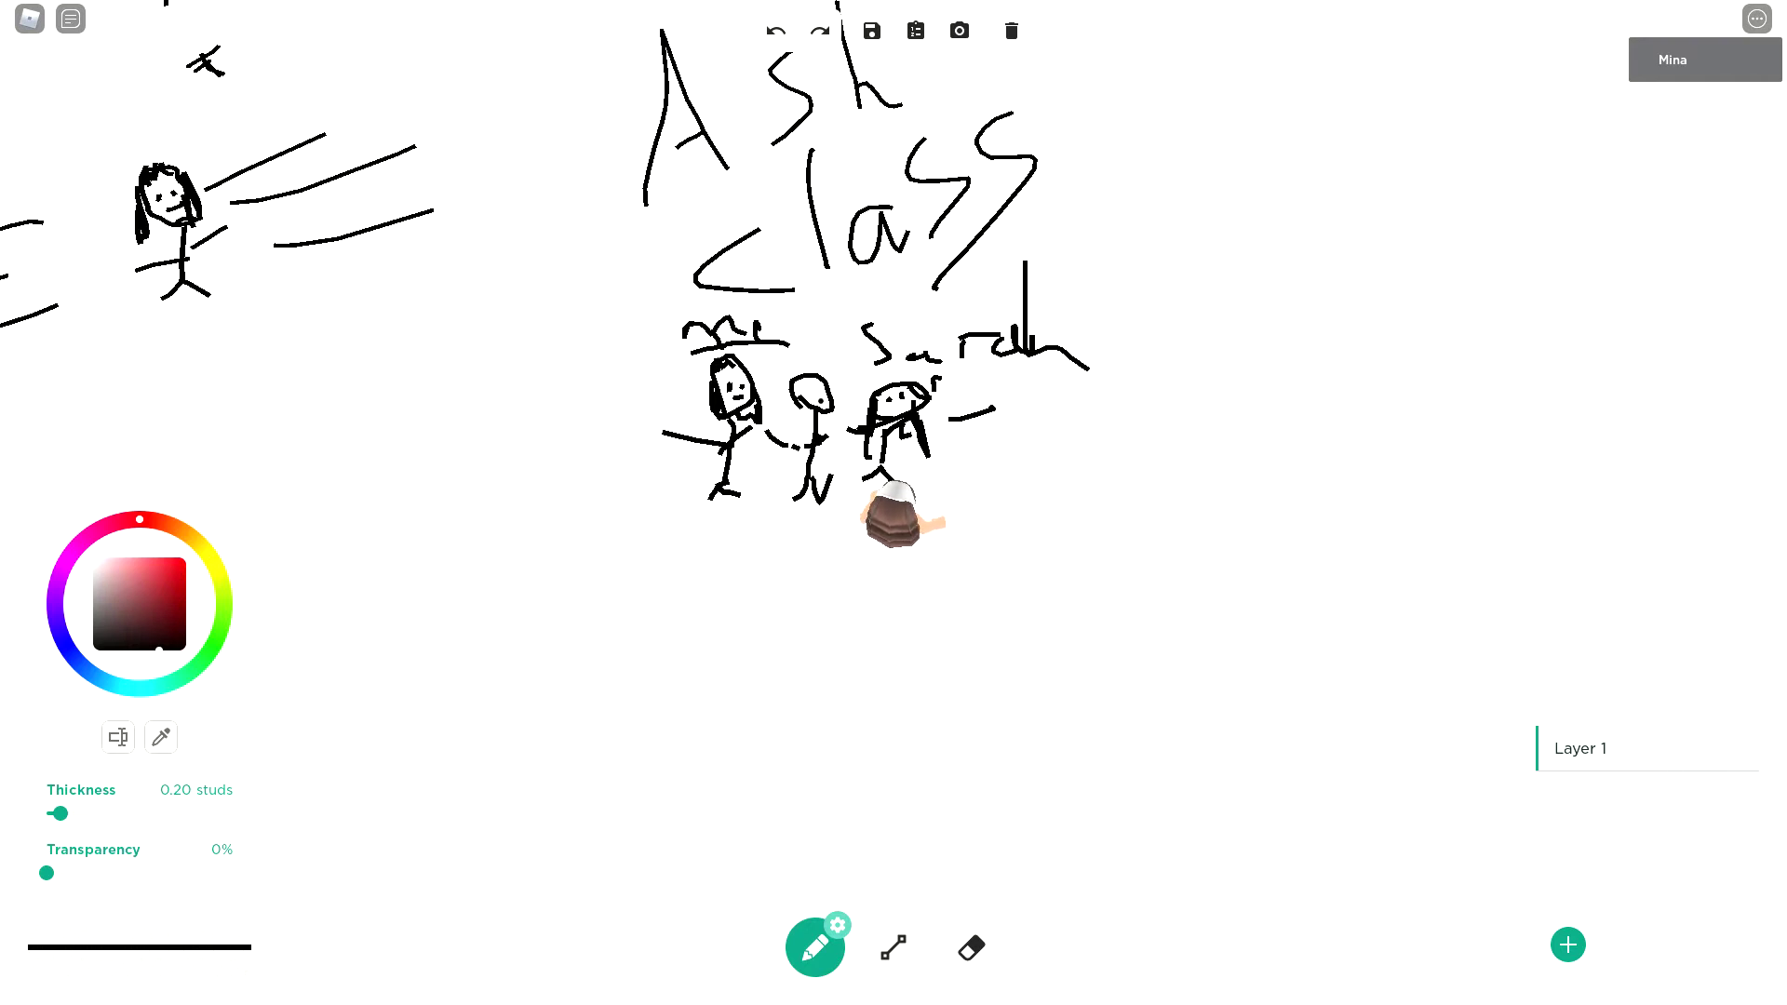
mouse_move(798, 381)
left_mouse_down()
mouse_move(827, 385)
mouse_move(801, 425)
left_mouse_up()
key("s")
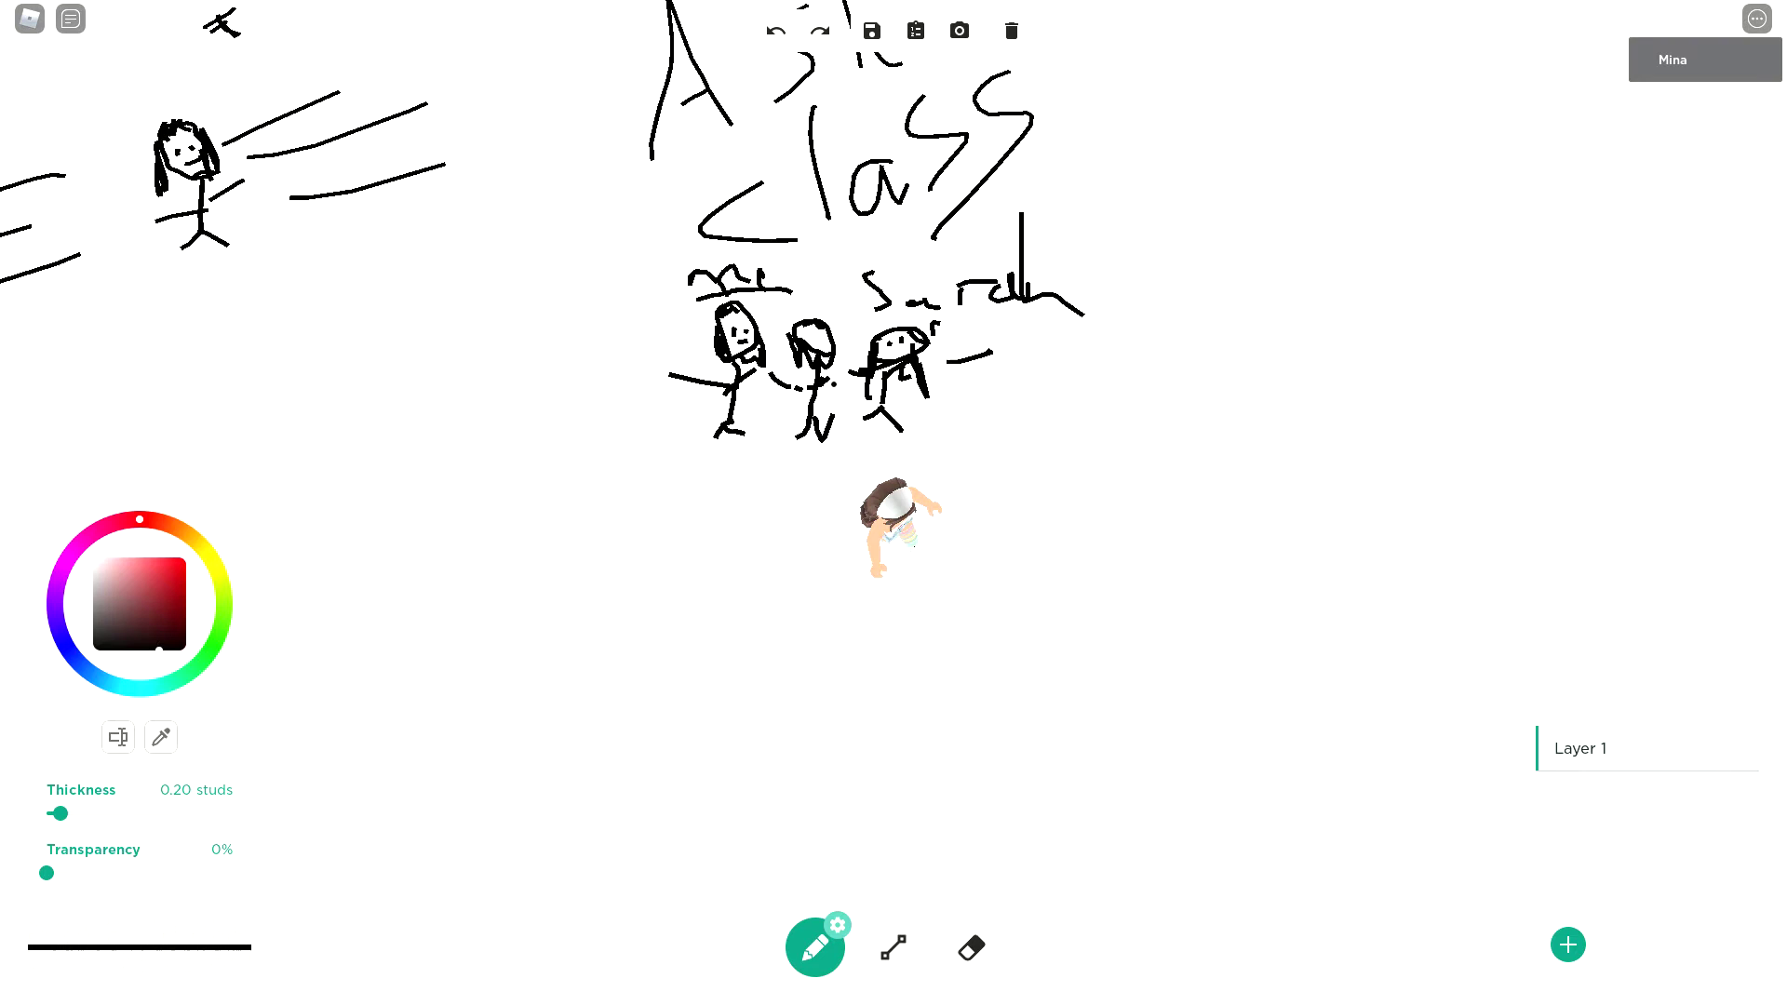
left_click_drag(812, 336, 836, 345)
key("s")
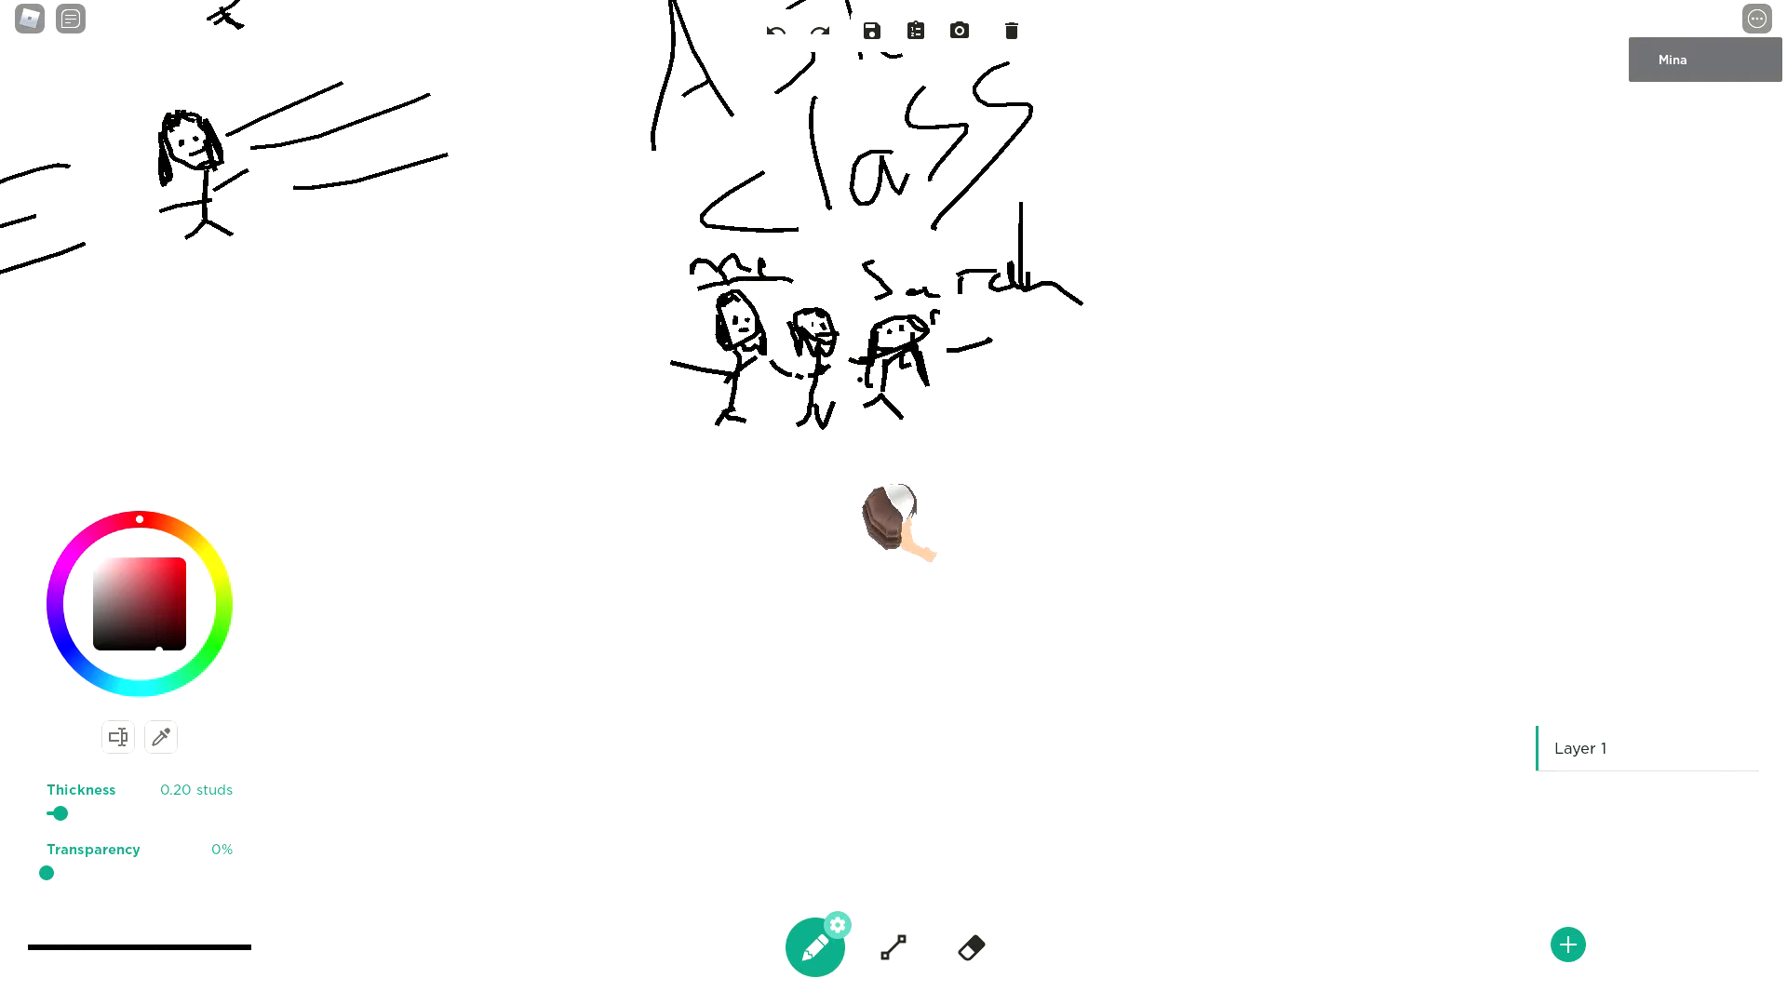
key("a")
key("w")
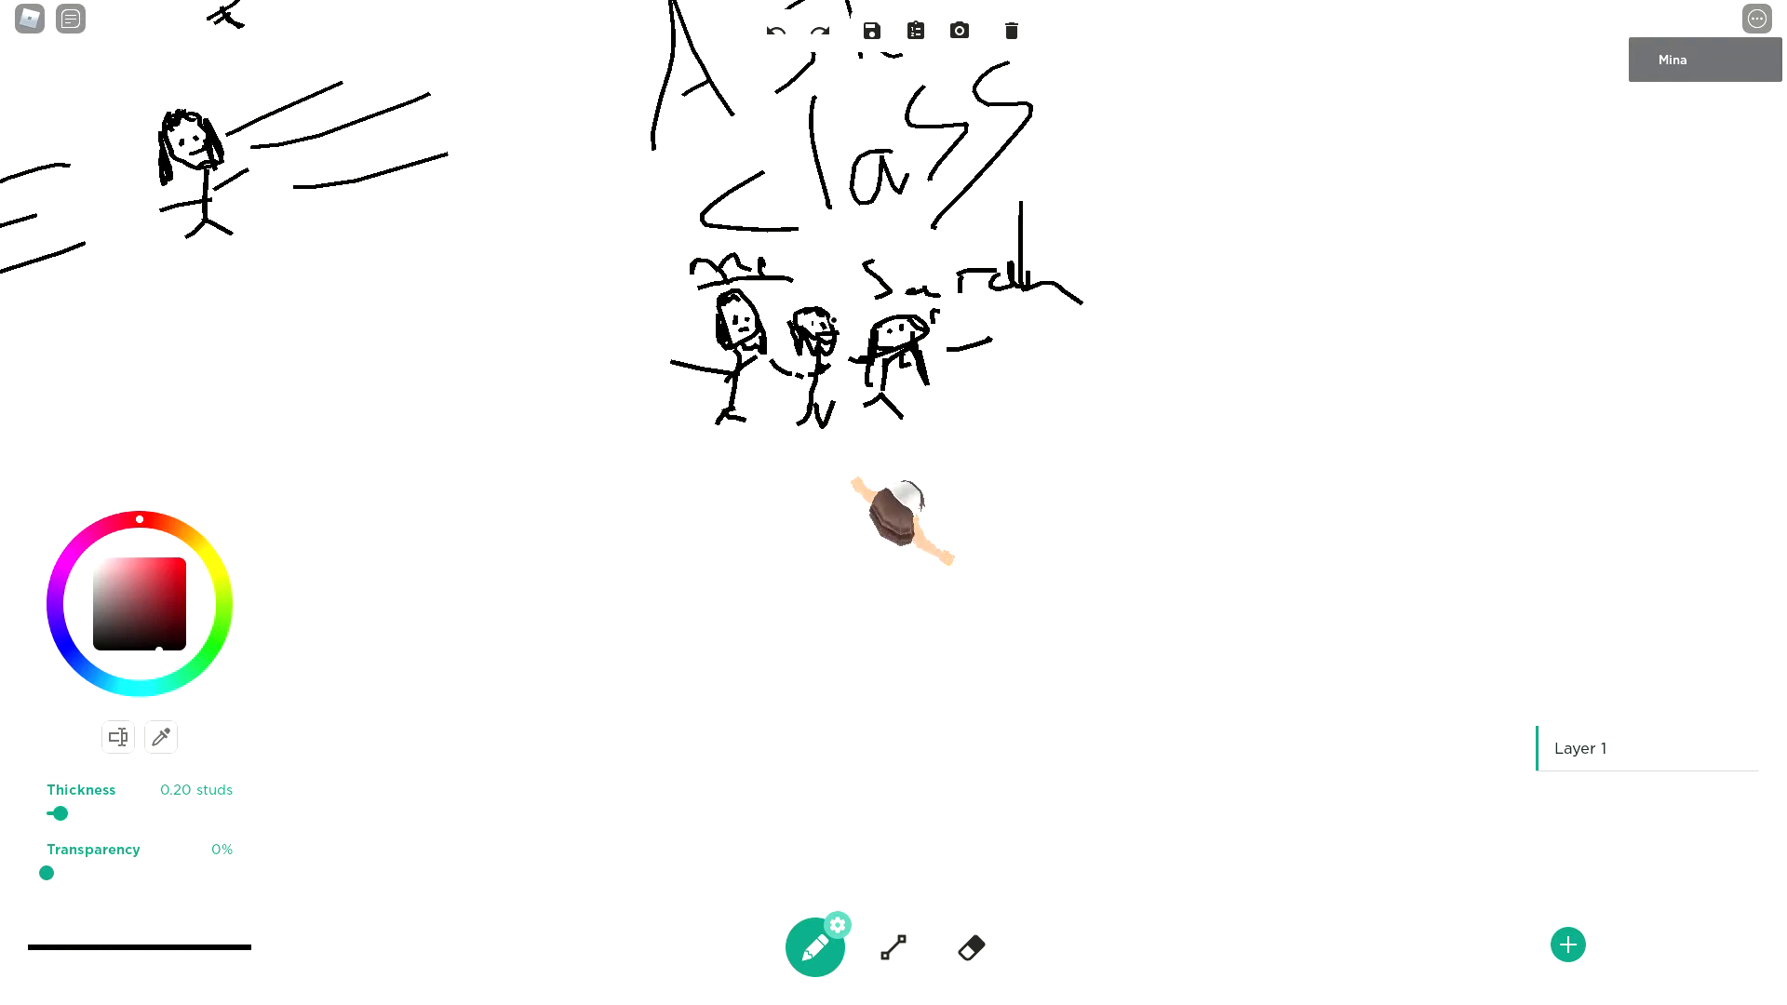
key("space")
- Write '2year' below the stick figures
key("d")
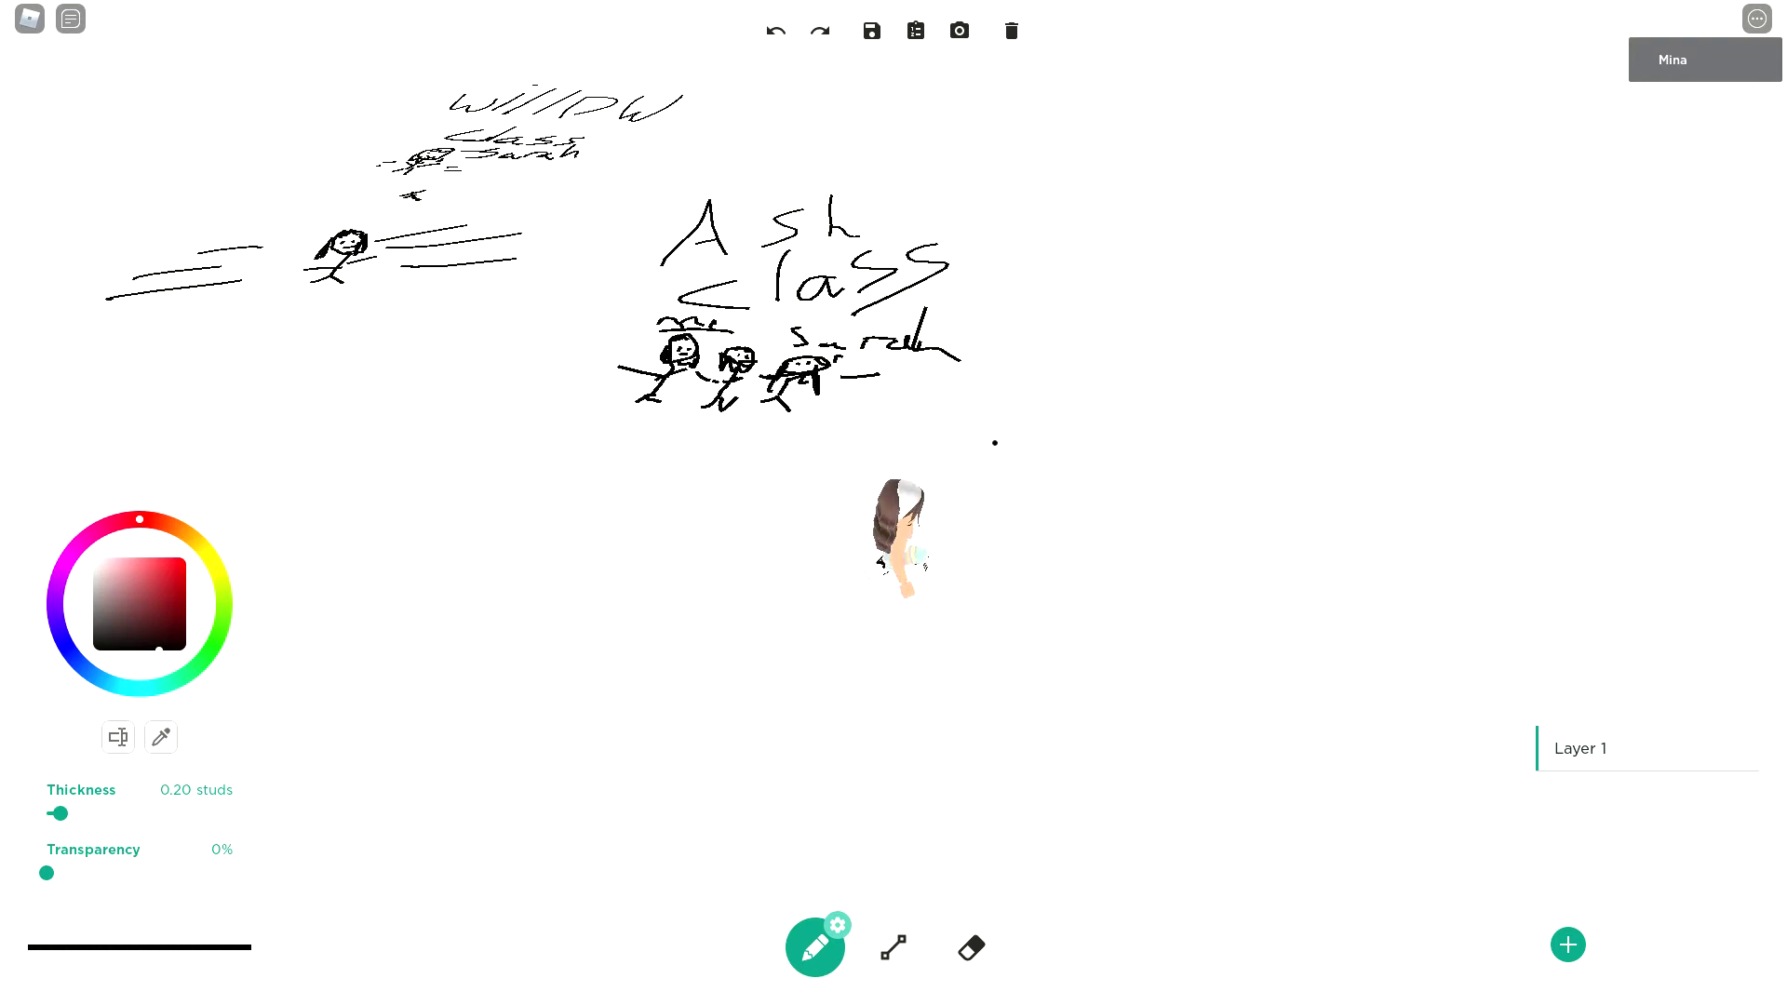
key("d")
key("s")
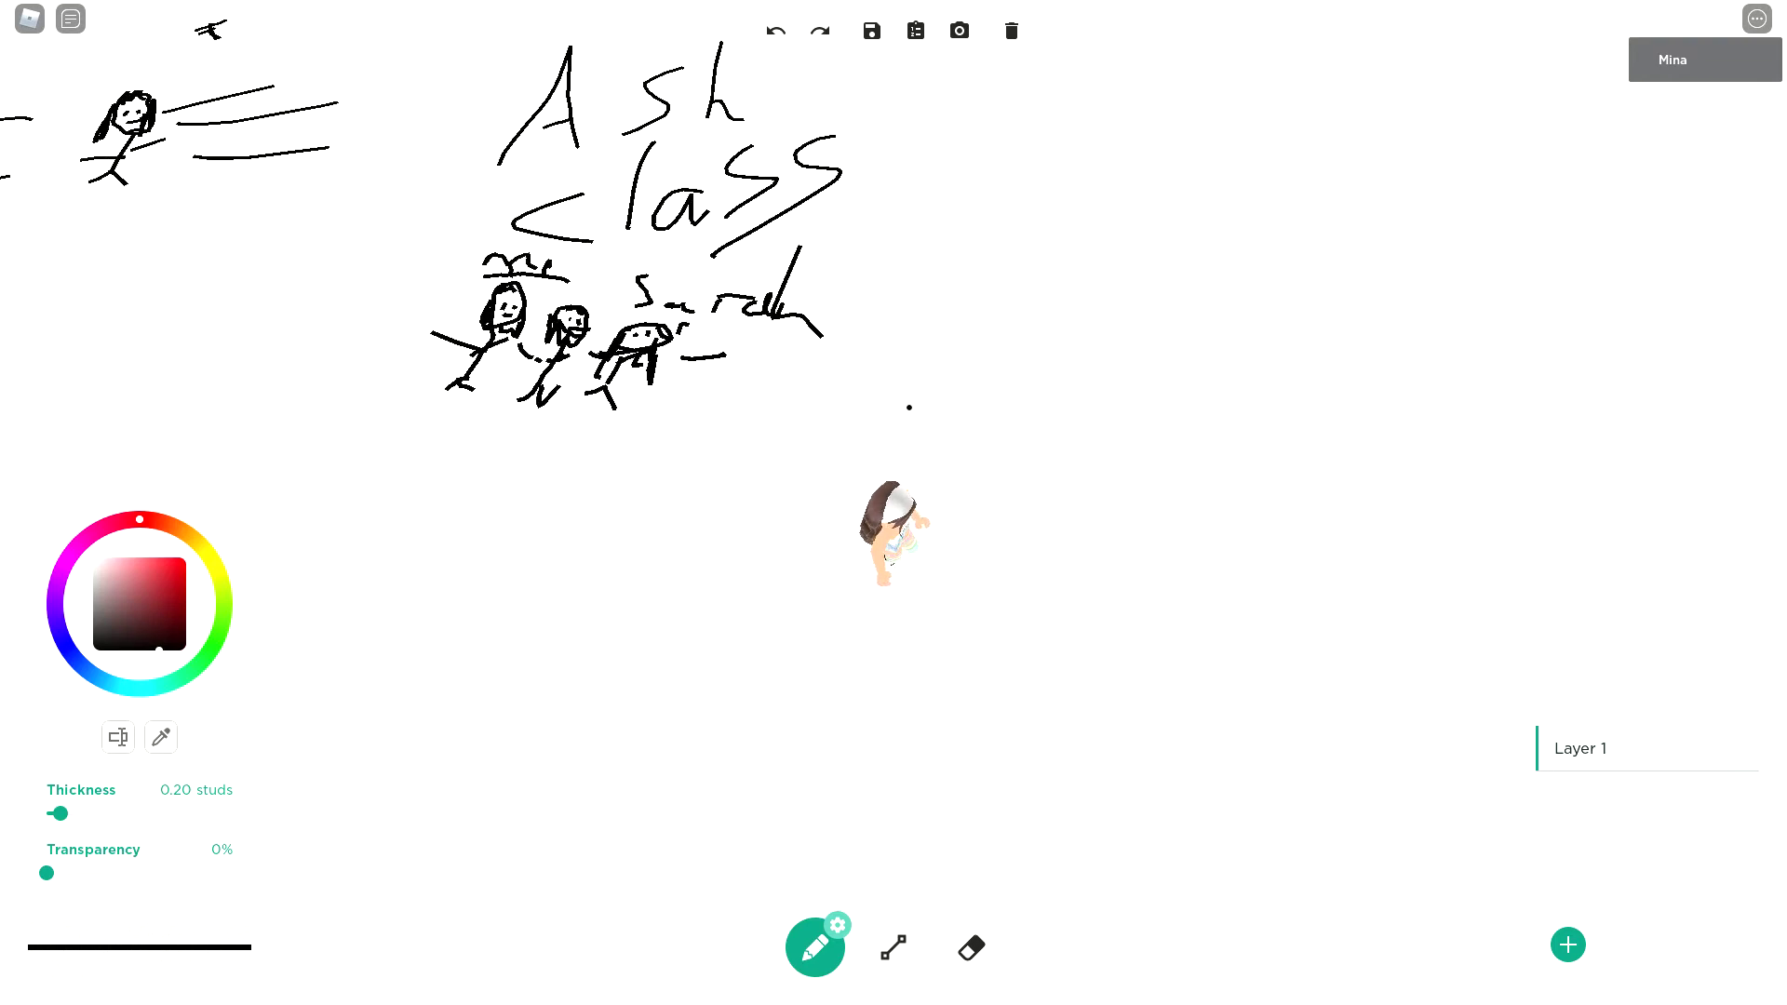
mouse_move(847, 389)
left_mouse_down()
mouse_move(867, 377)
mouse_move(880, 425)
left_mouse_up()
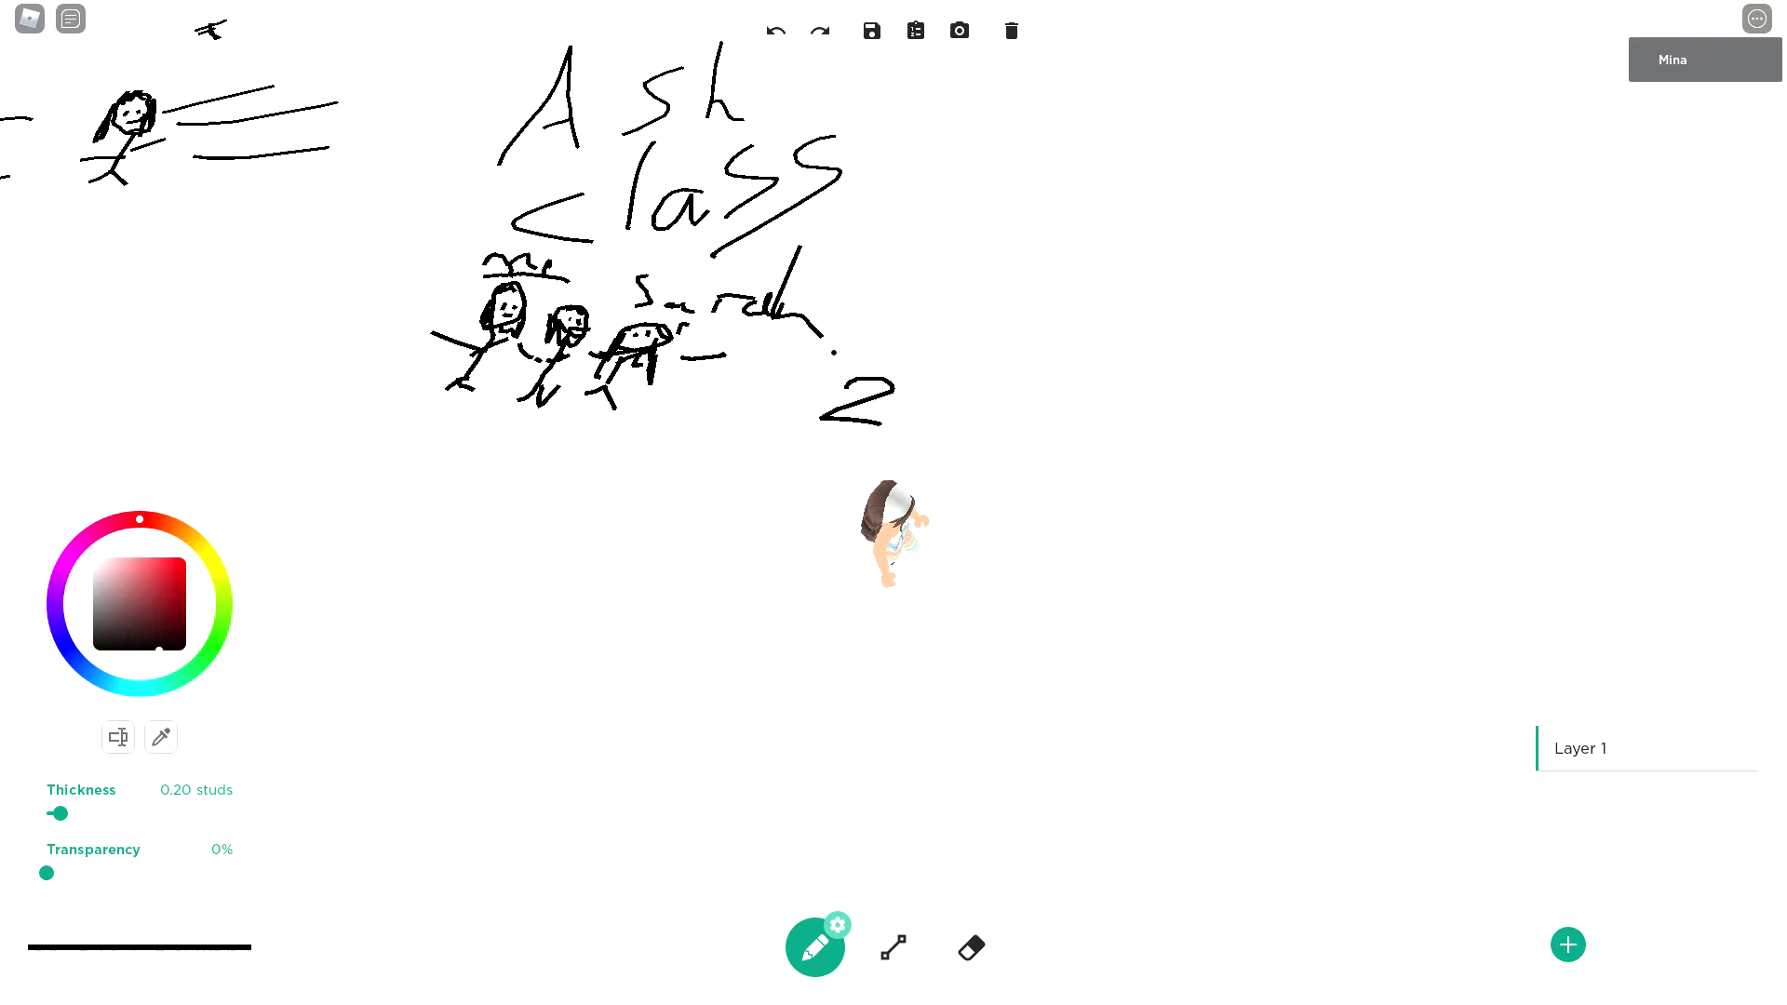
mouse_move(980, 440)
left_mouse_down()
mouse_move(1019, 461)
mouse_move(1043, 437)
mouse_move(1100, 449)
mouse_move(1168, 365)
left_mouse_up()
- Sketch a small extra figure with a loop beside the 2
key("s")
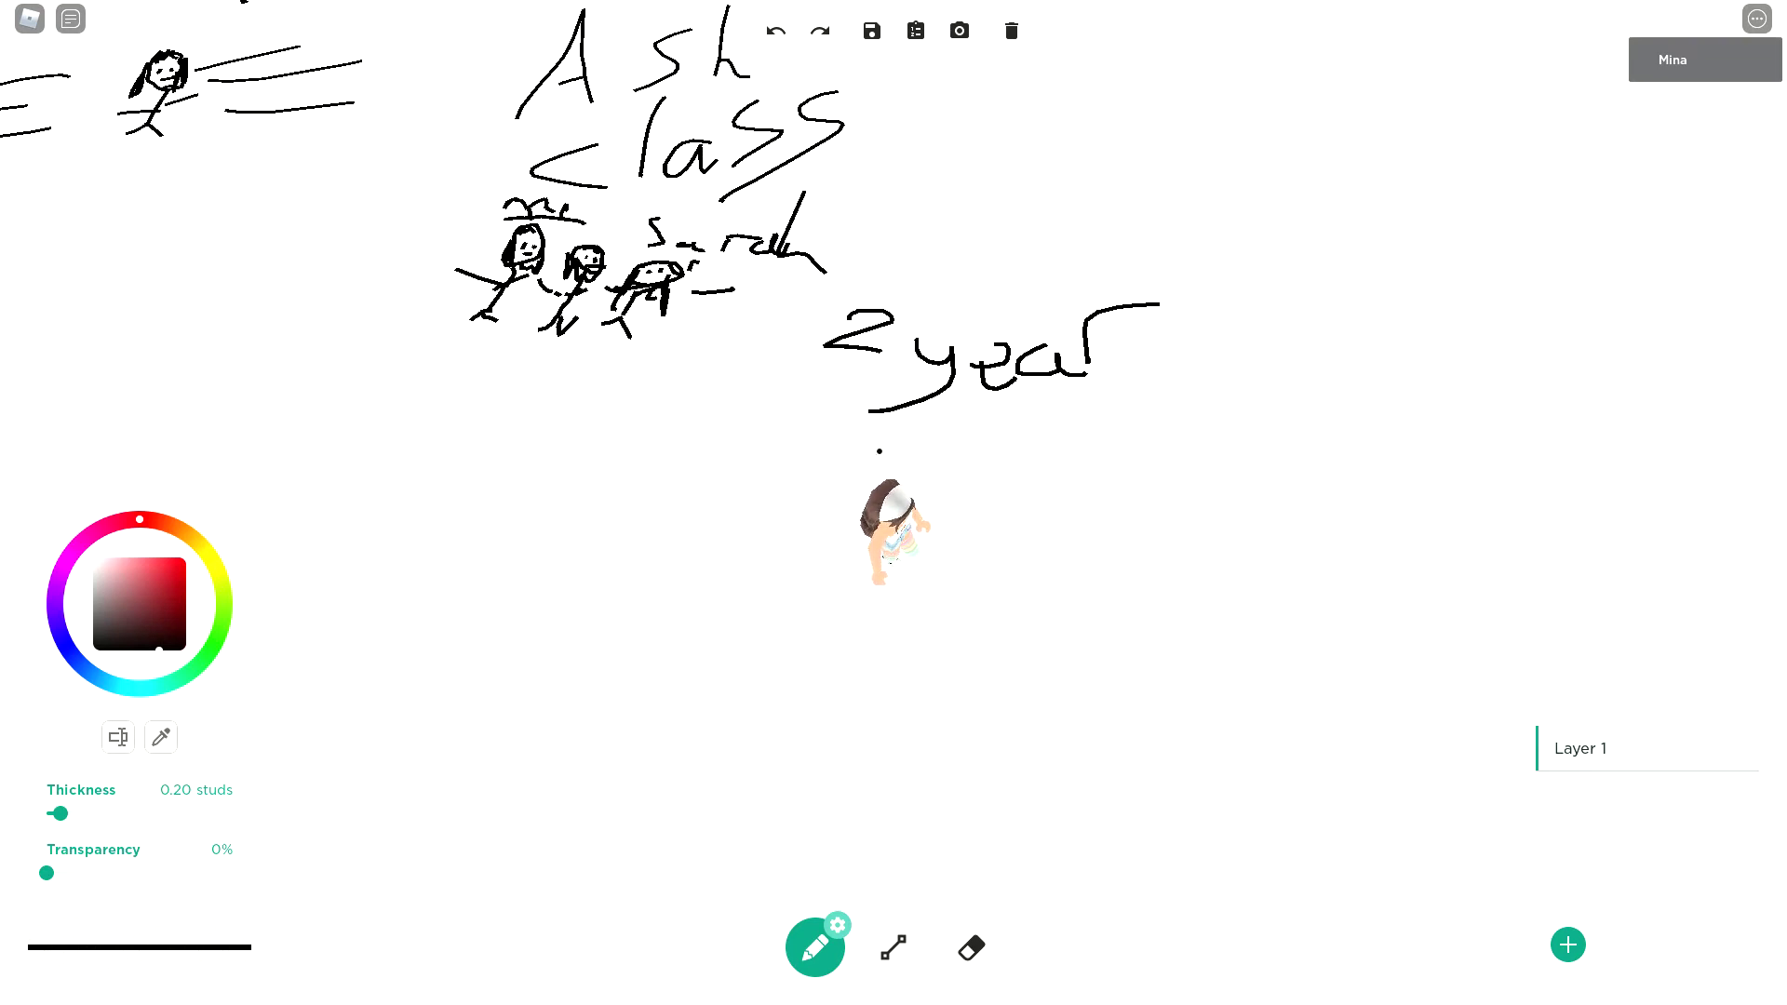
key("s")
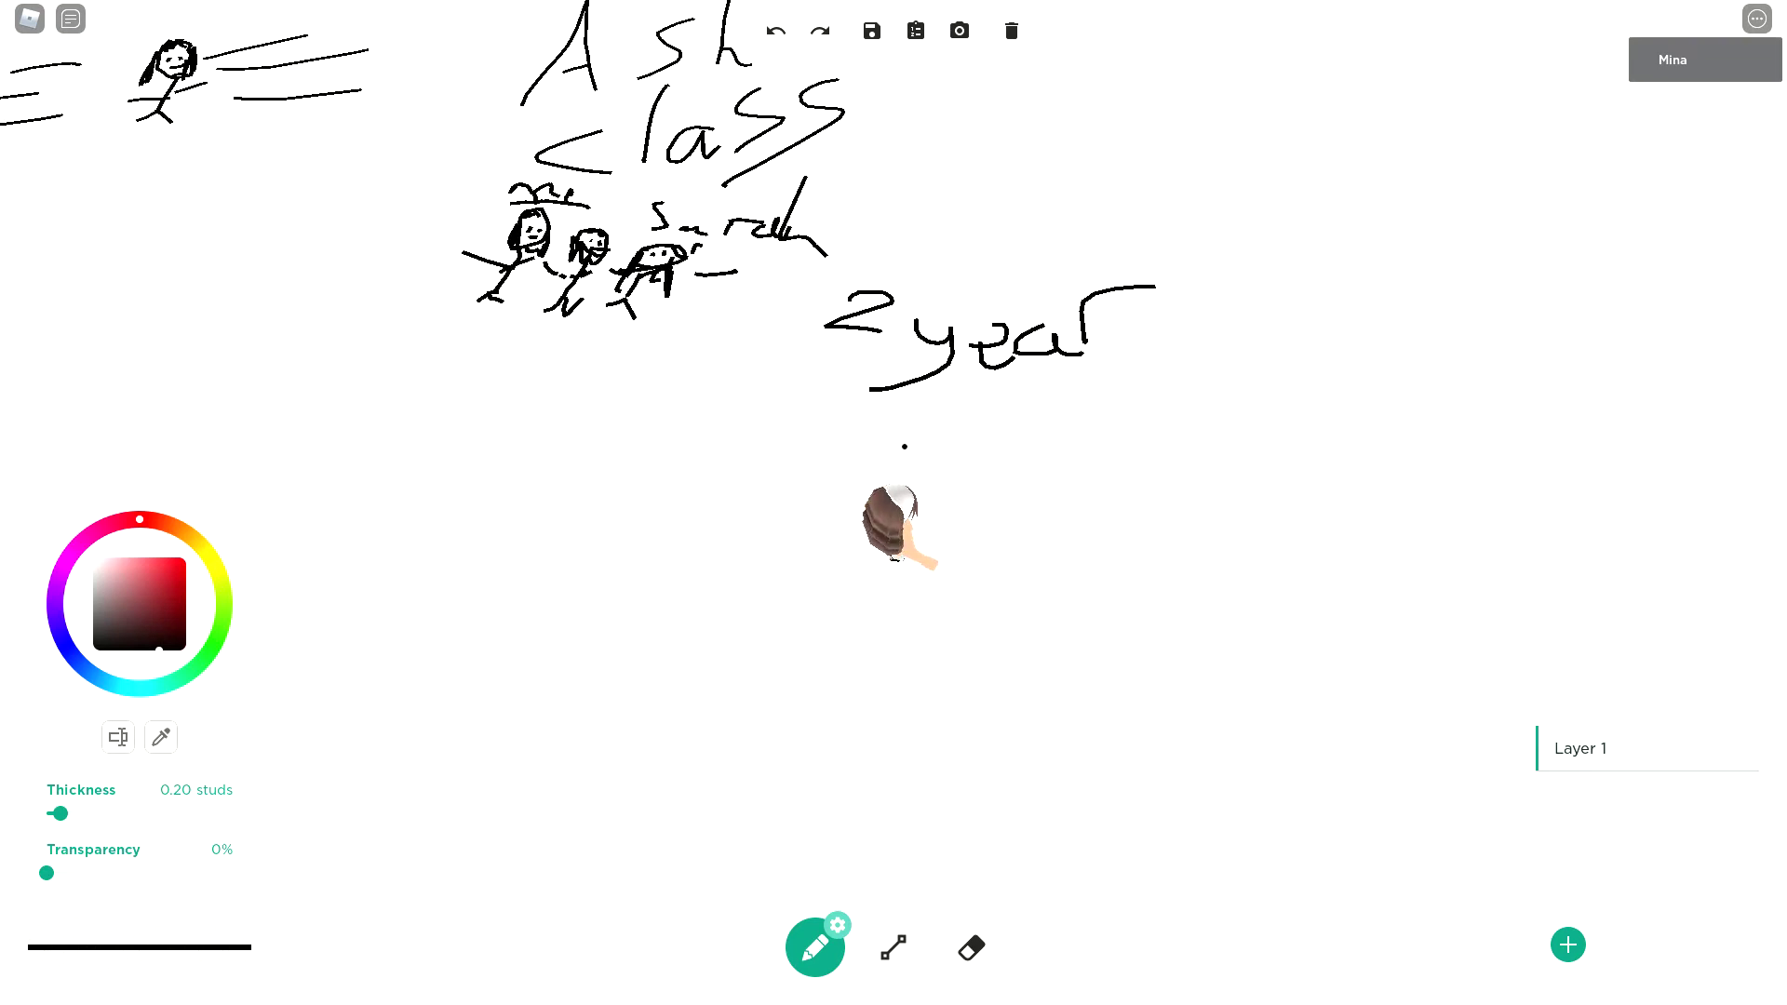
key("w")
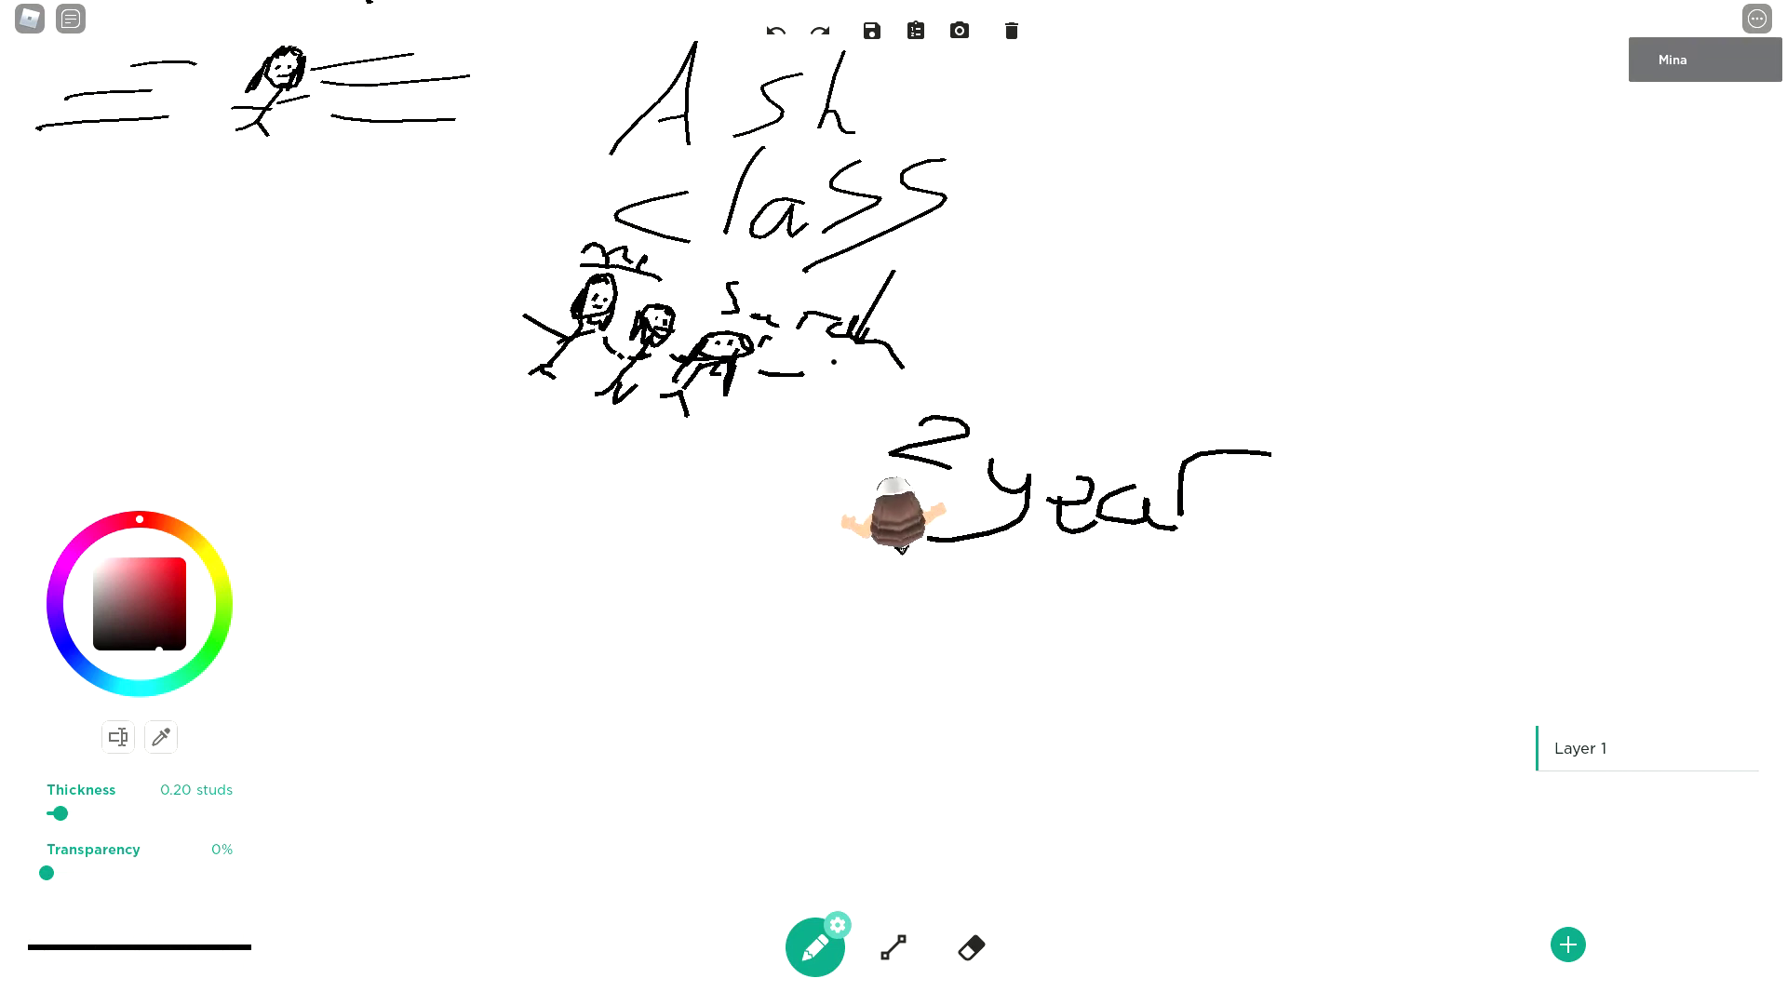
left_click_drag(825, 433, 784, 454)
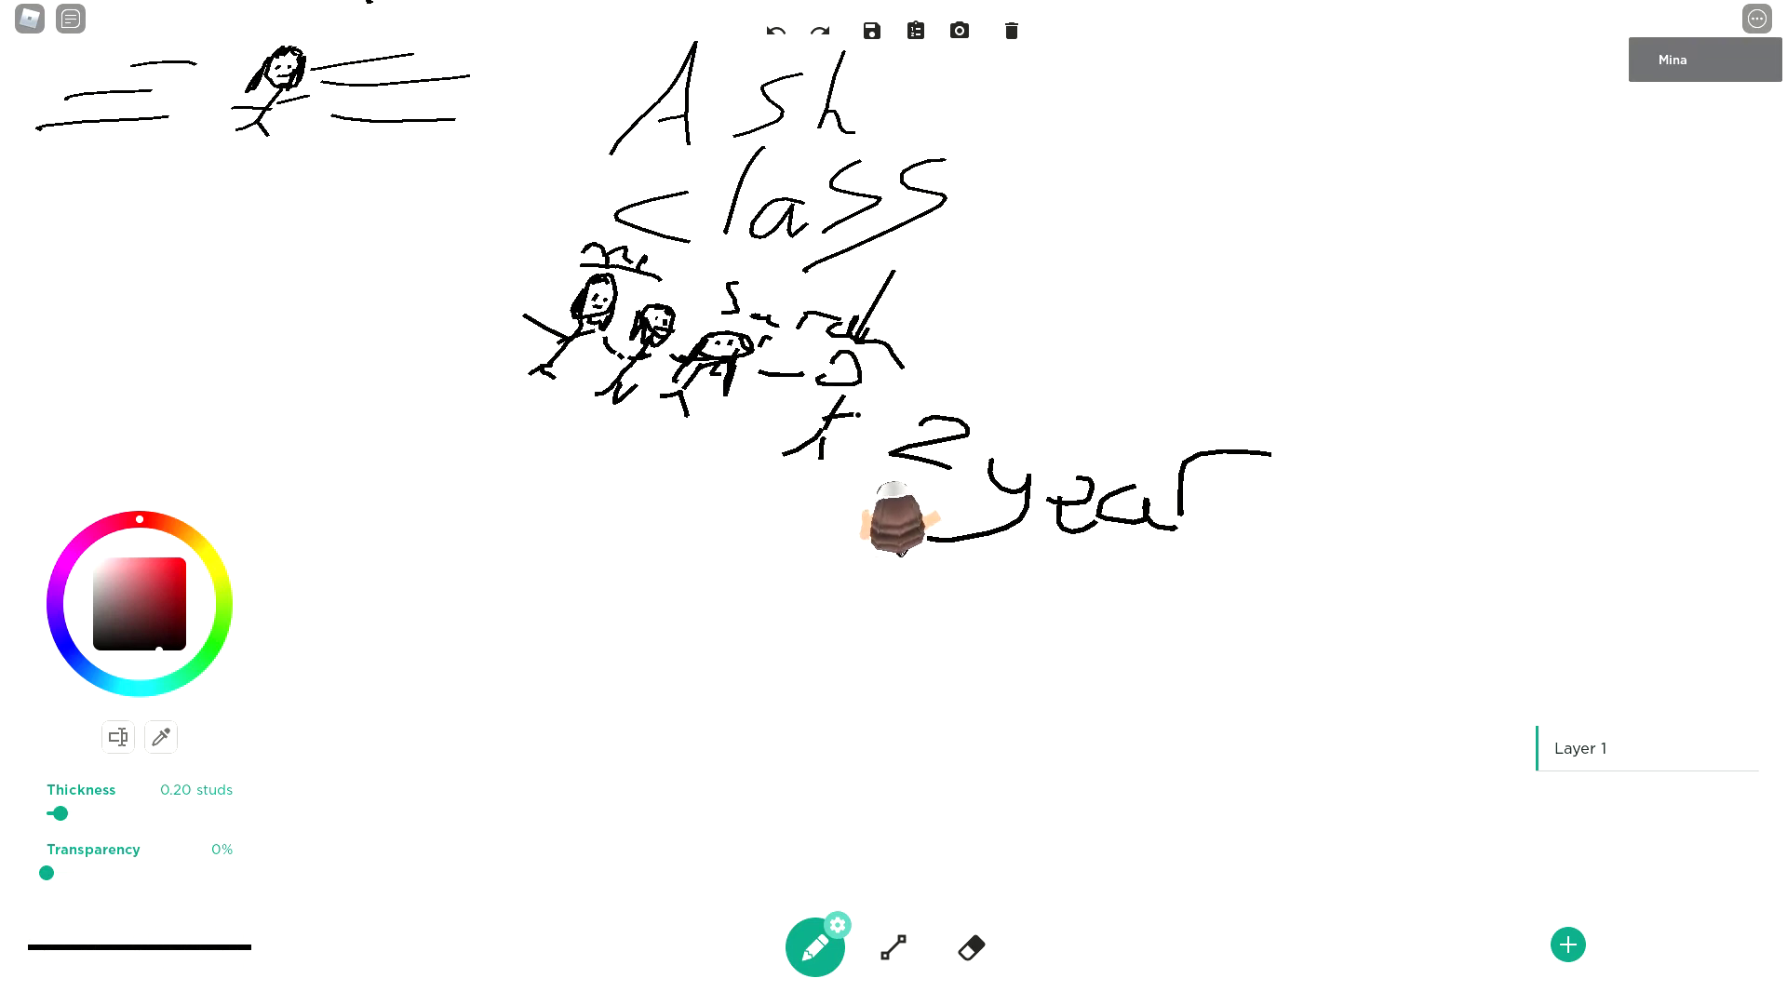
left_click_drag(875, 397, 908, 384)
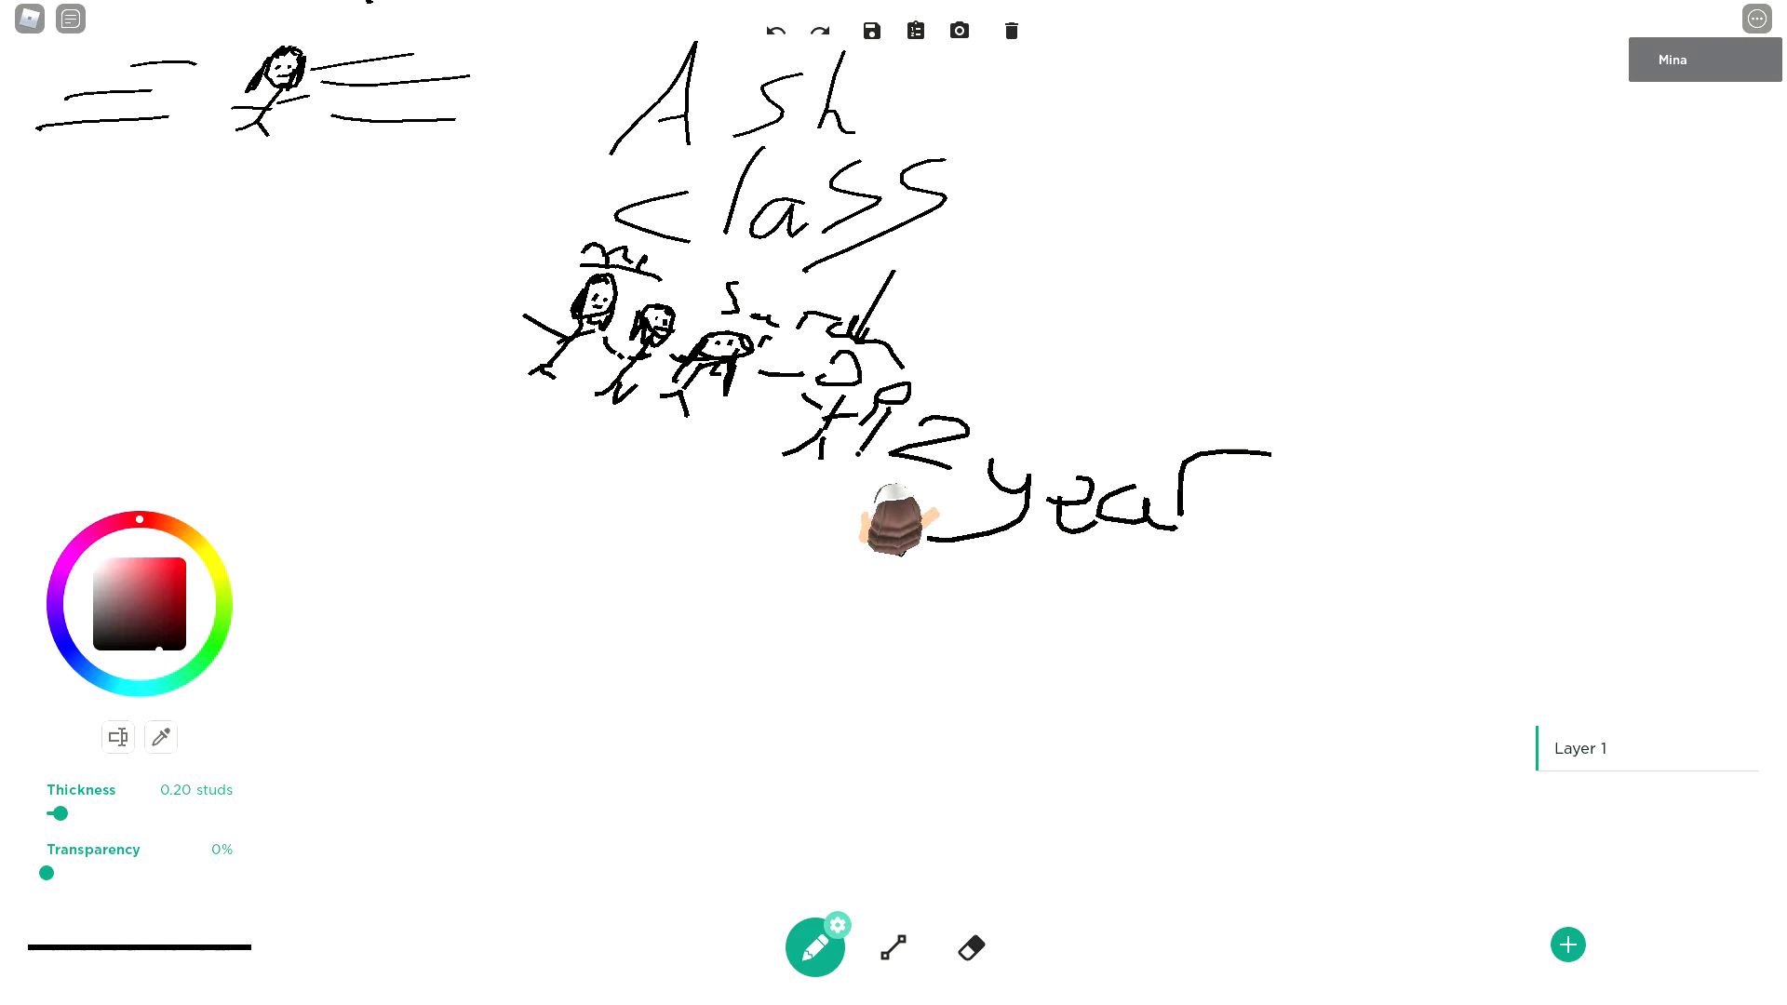
- Write 'Pak' below the '2year' line
key("w")
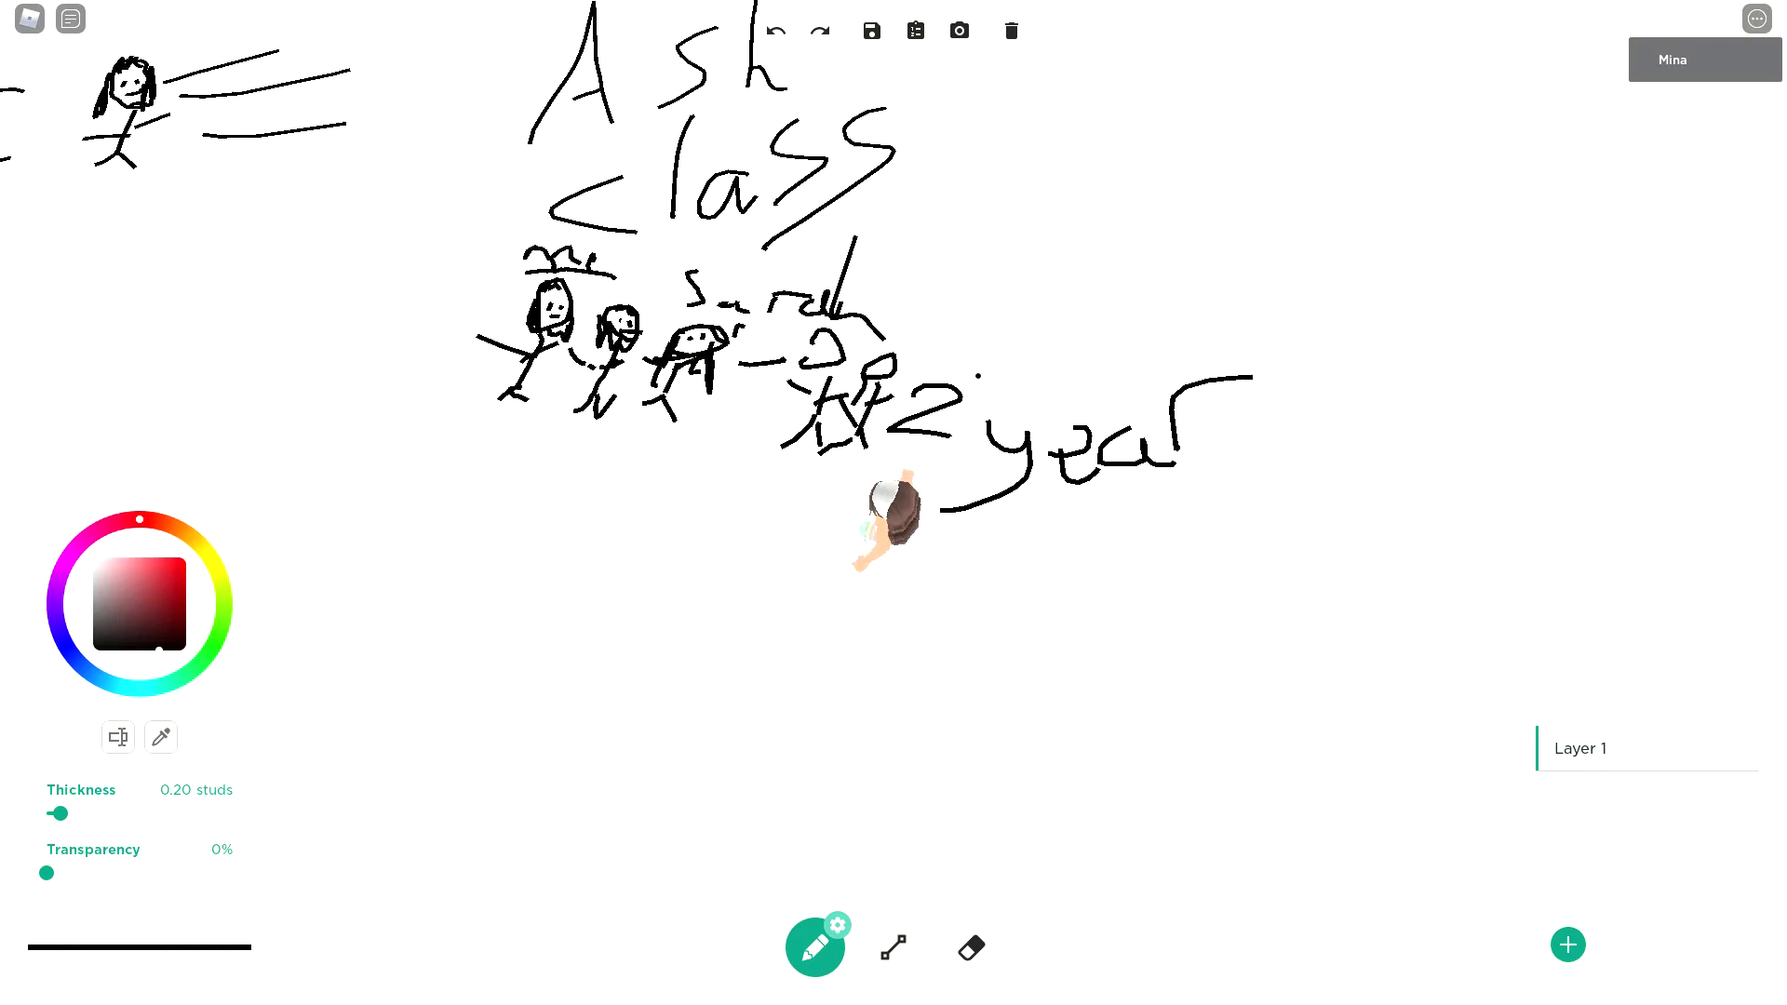
key("a")
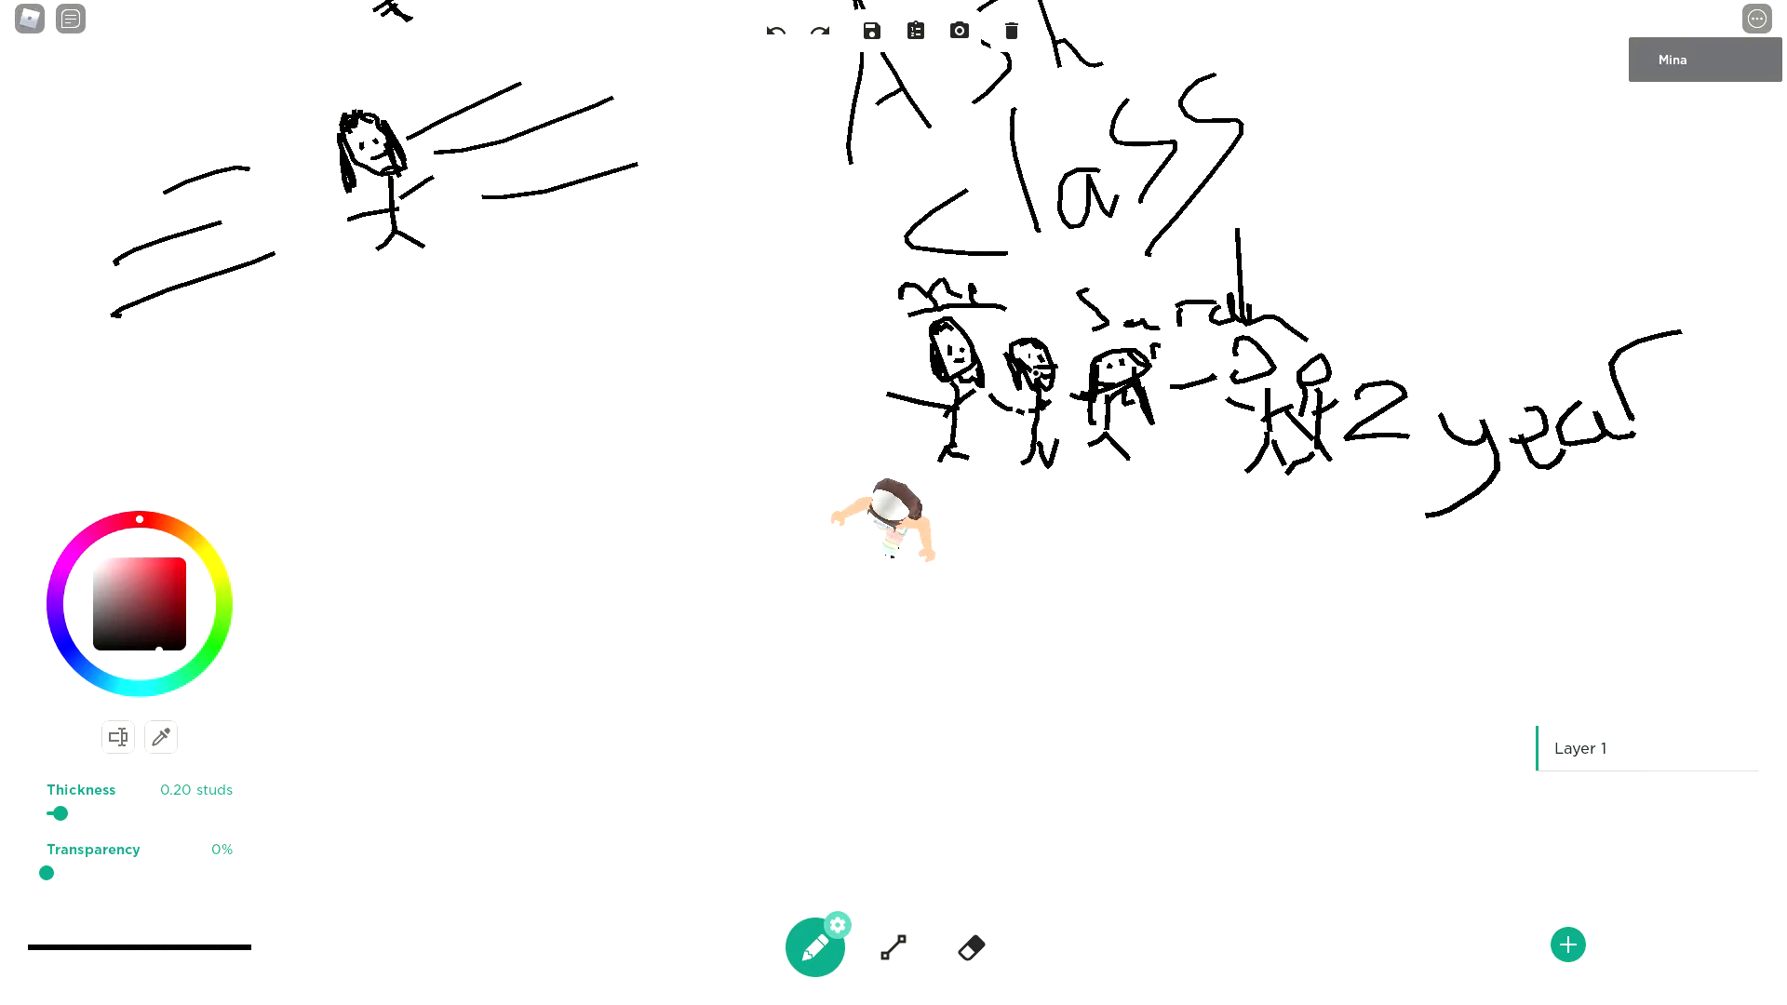
key("s")
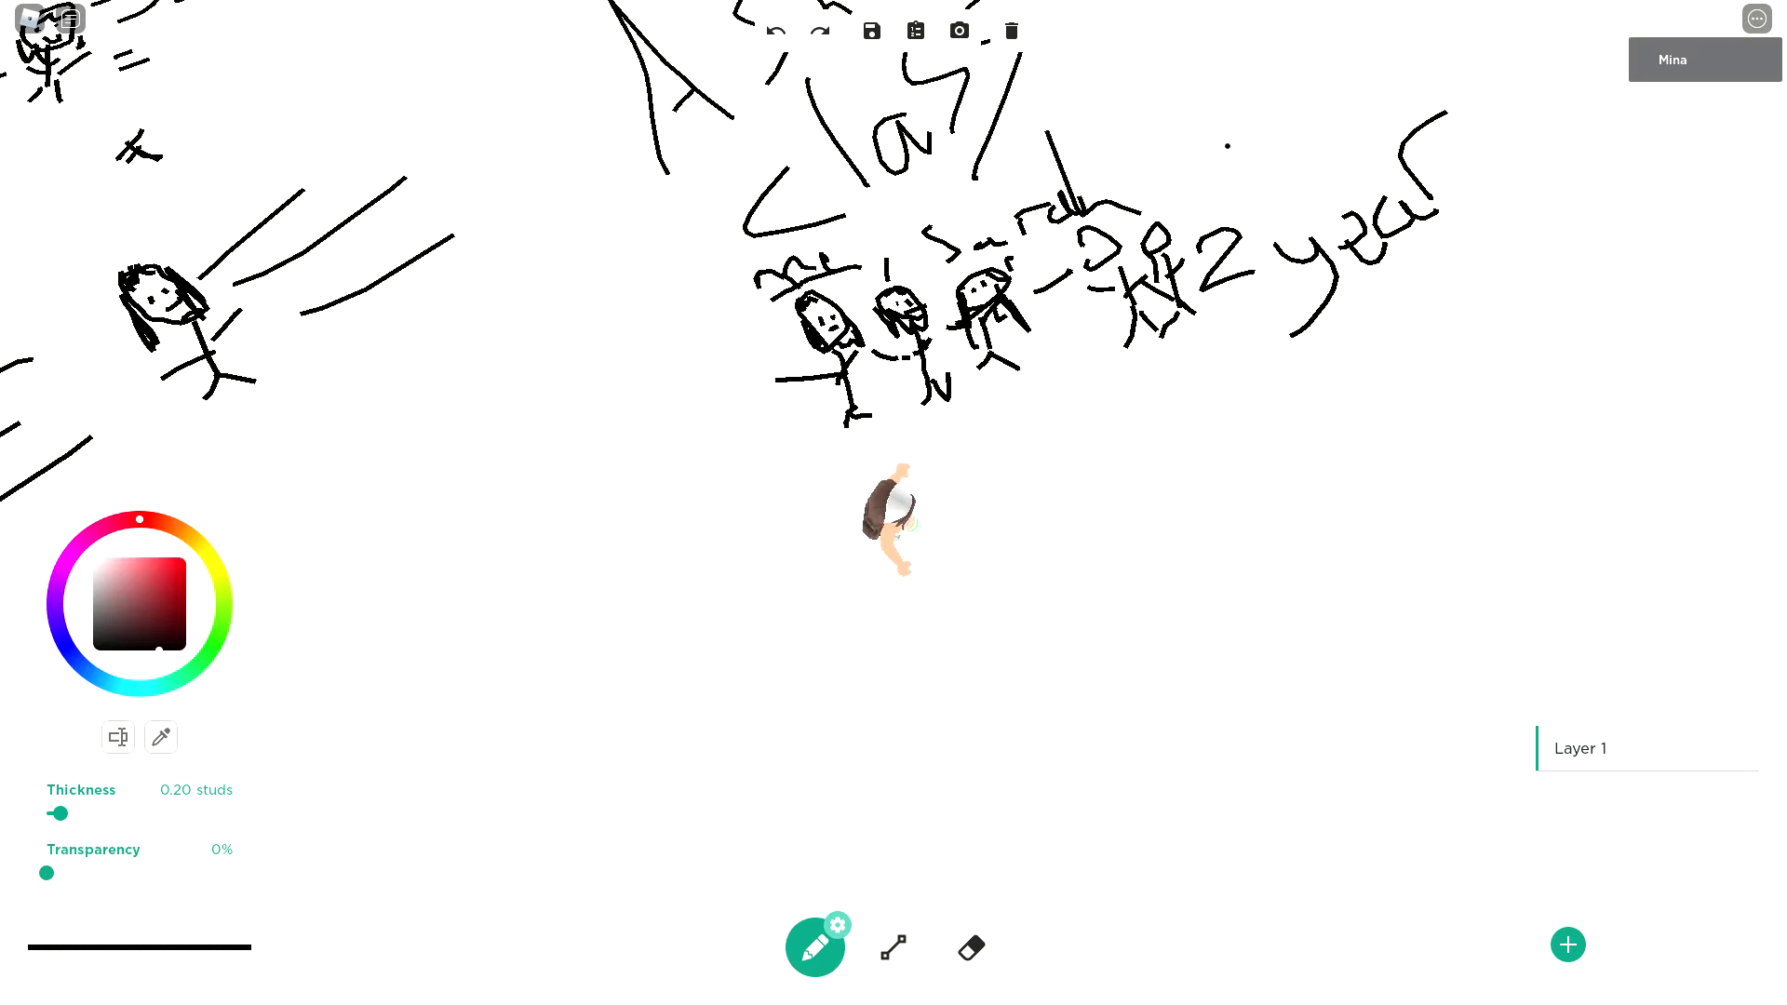
key("w")
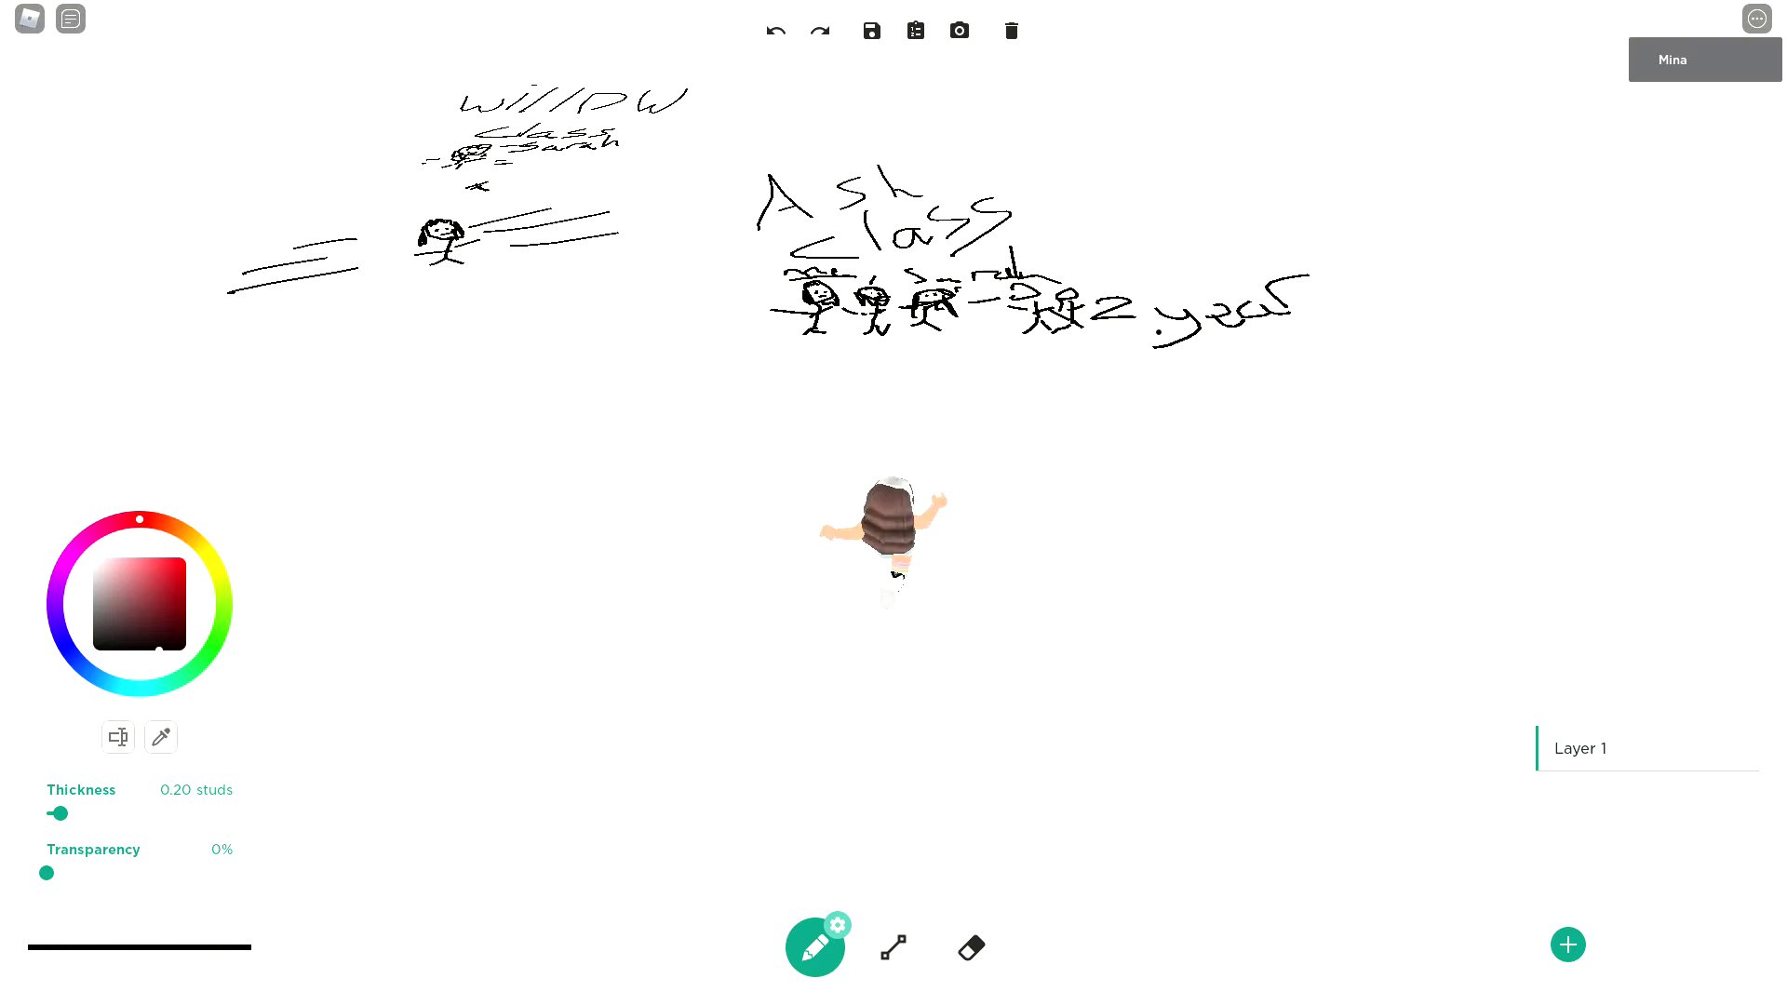
key("w")
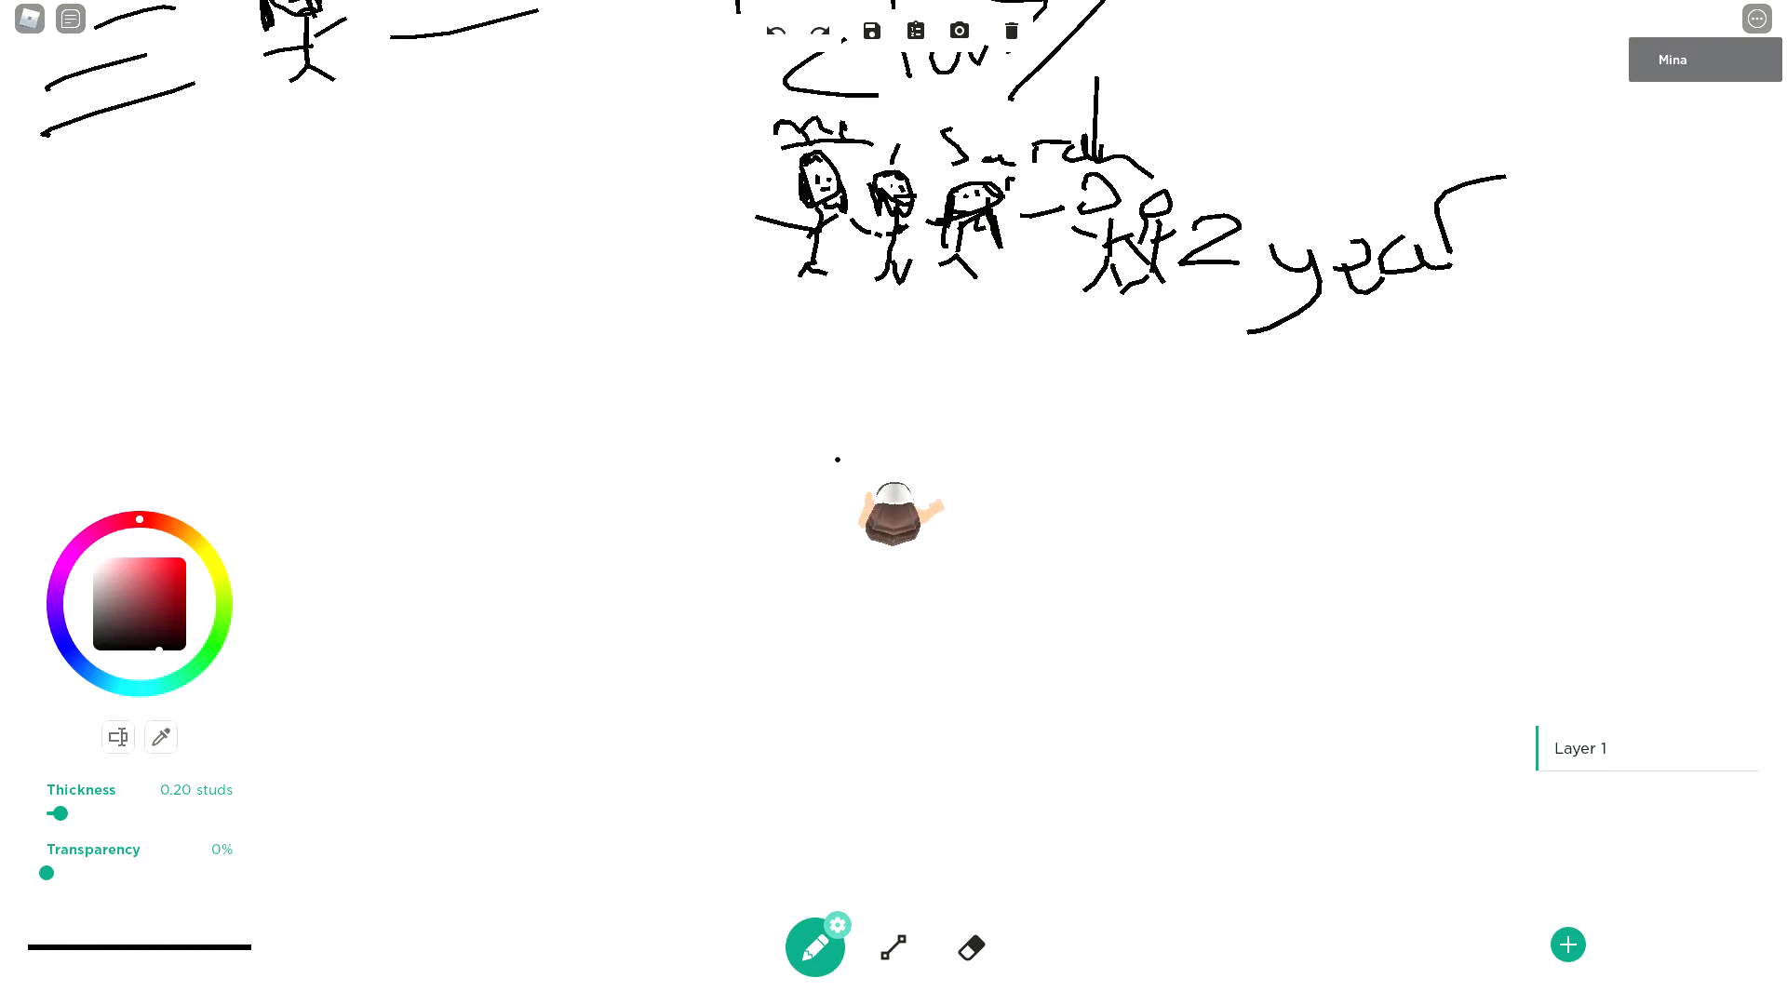
left_click_drag(829, 471, 847, 449)
left_click_drag(967, 462, 1021, 453)
mouse_move(1079, 332)
left_mouse_down()
mouse_move(1044, 432)
mouse_move(1085, 372)
mouse_move(1078, 433)
left_mouse_up()
- Write 'Class' beneath 'Pak'
key("s")
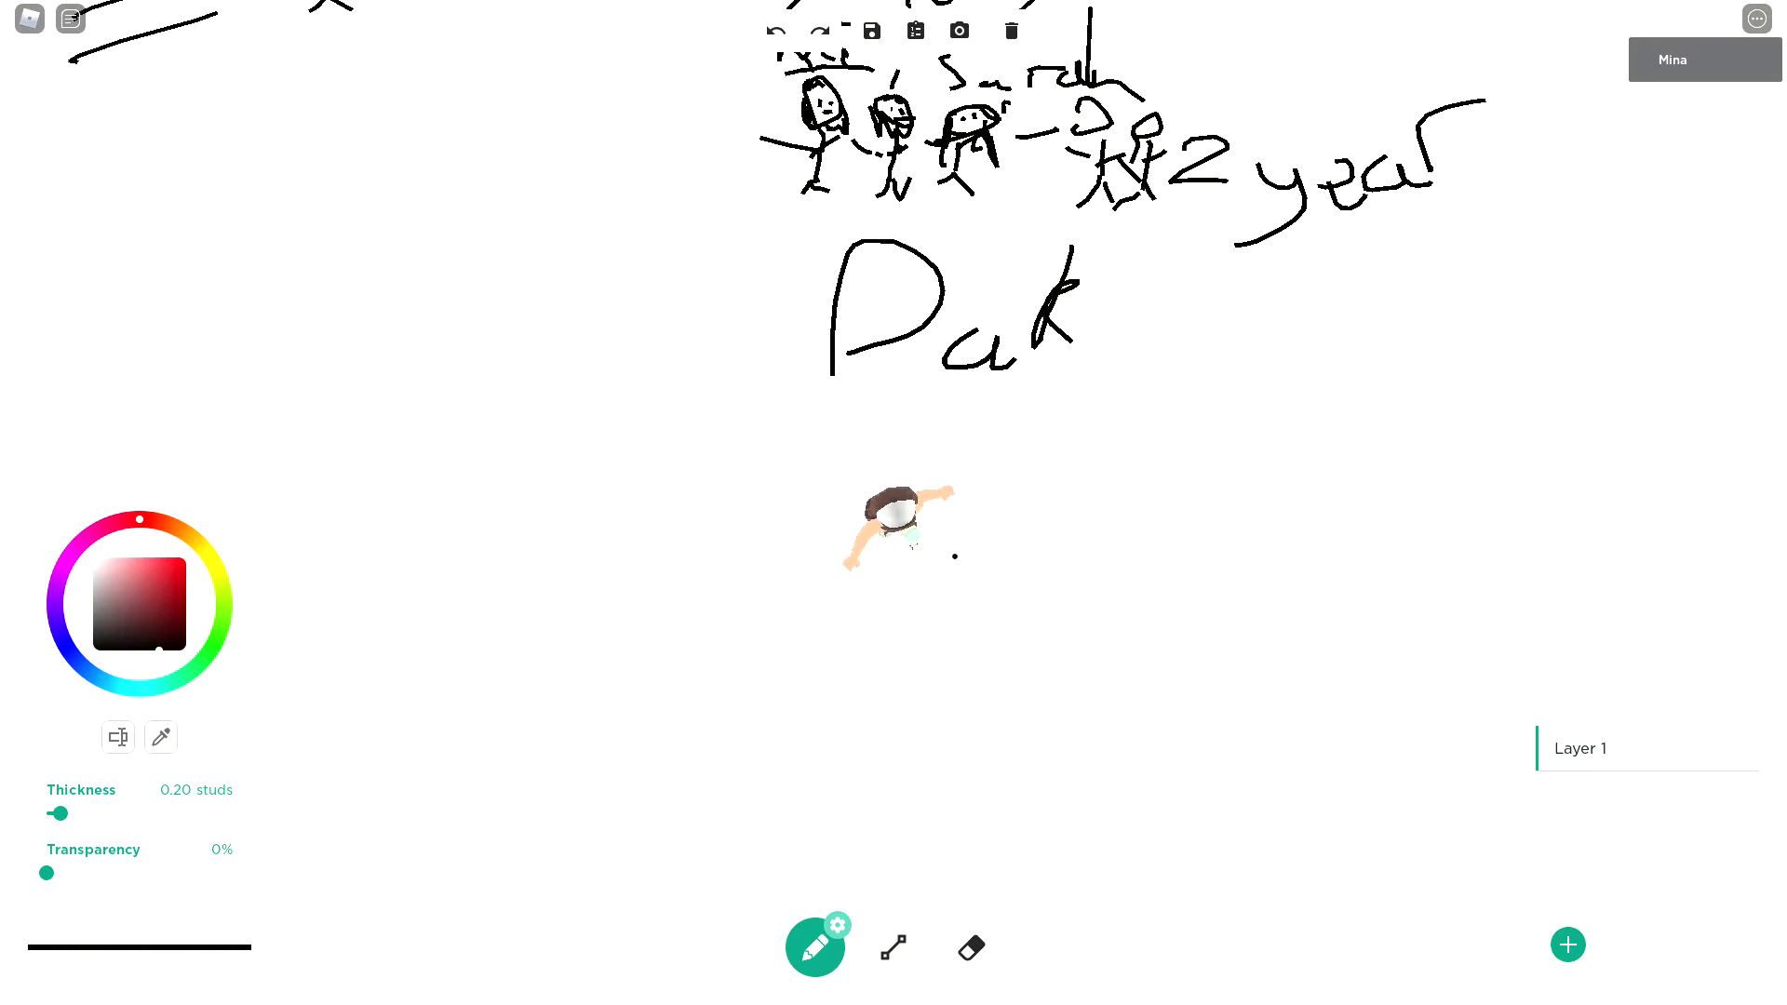
left_click_drag(788, 416, 857, 457)
mouse_move(935, 369)
left_mouse_down()
mouse_move(922, 449)
mouse_move(987, 463)
left_mouse_up()
left_click_drag(1117, 382, 1021, 463)
left_click_drag(1187, 368, 1080, 466)
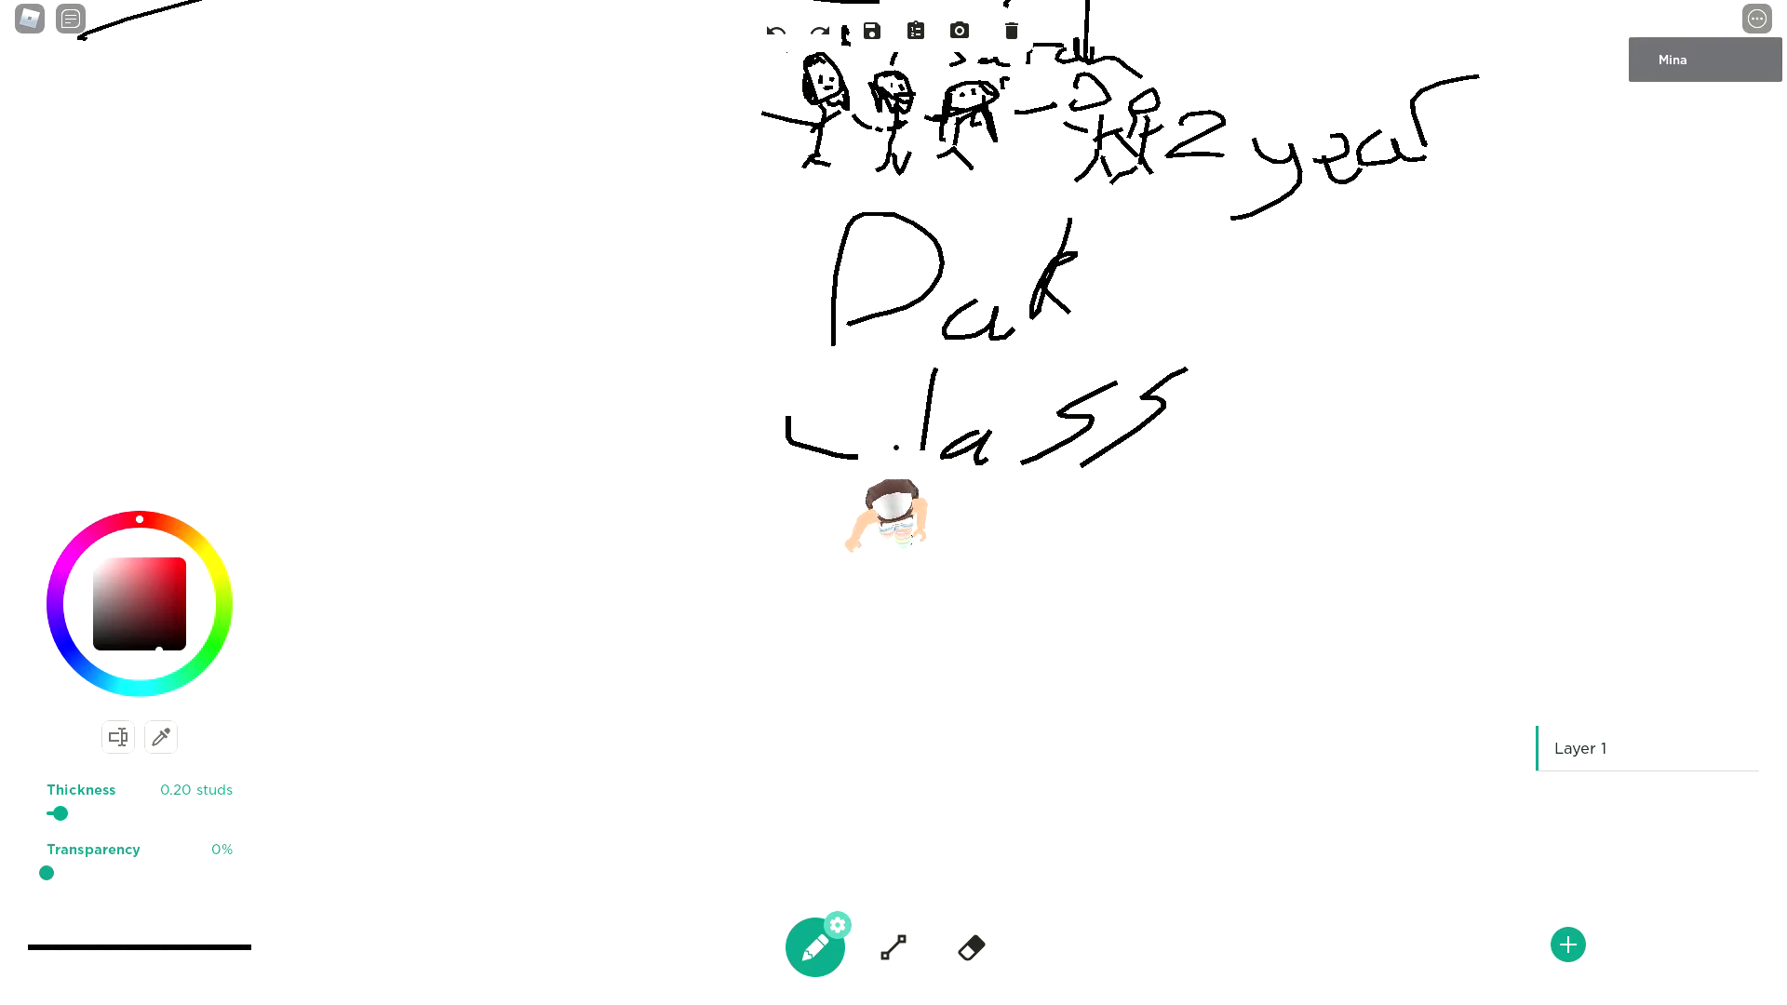
left_click_drag(789, 416, 875, 393)
- Write '3year' below 'Pak Class'
key("s")
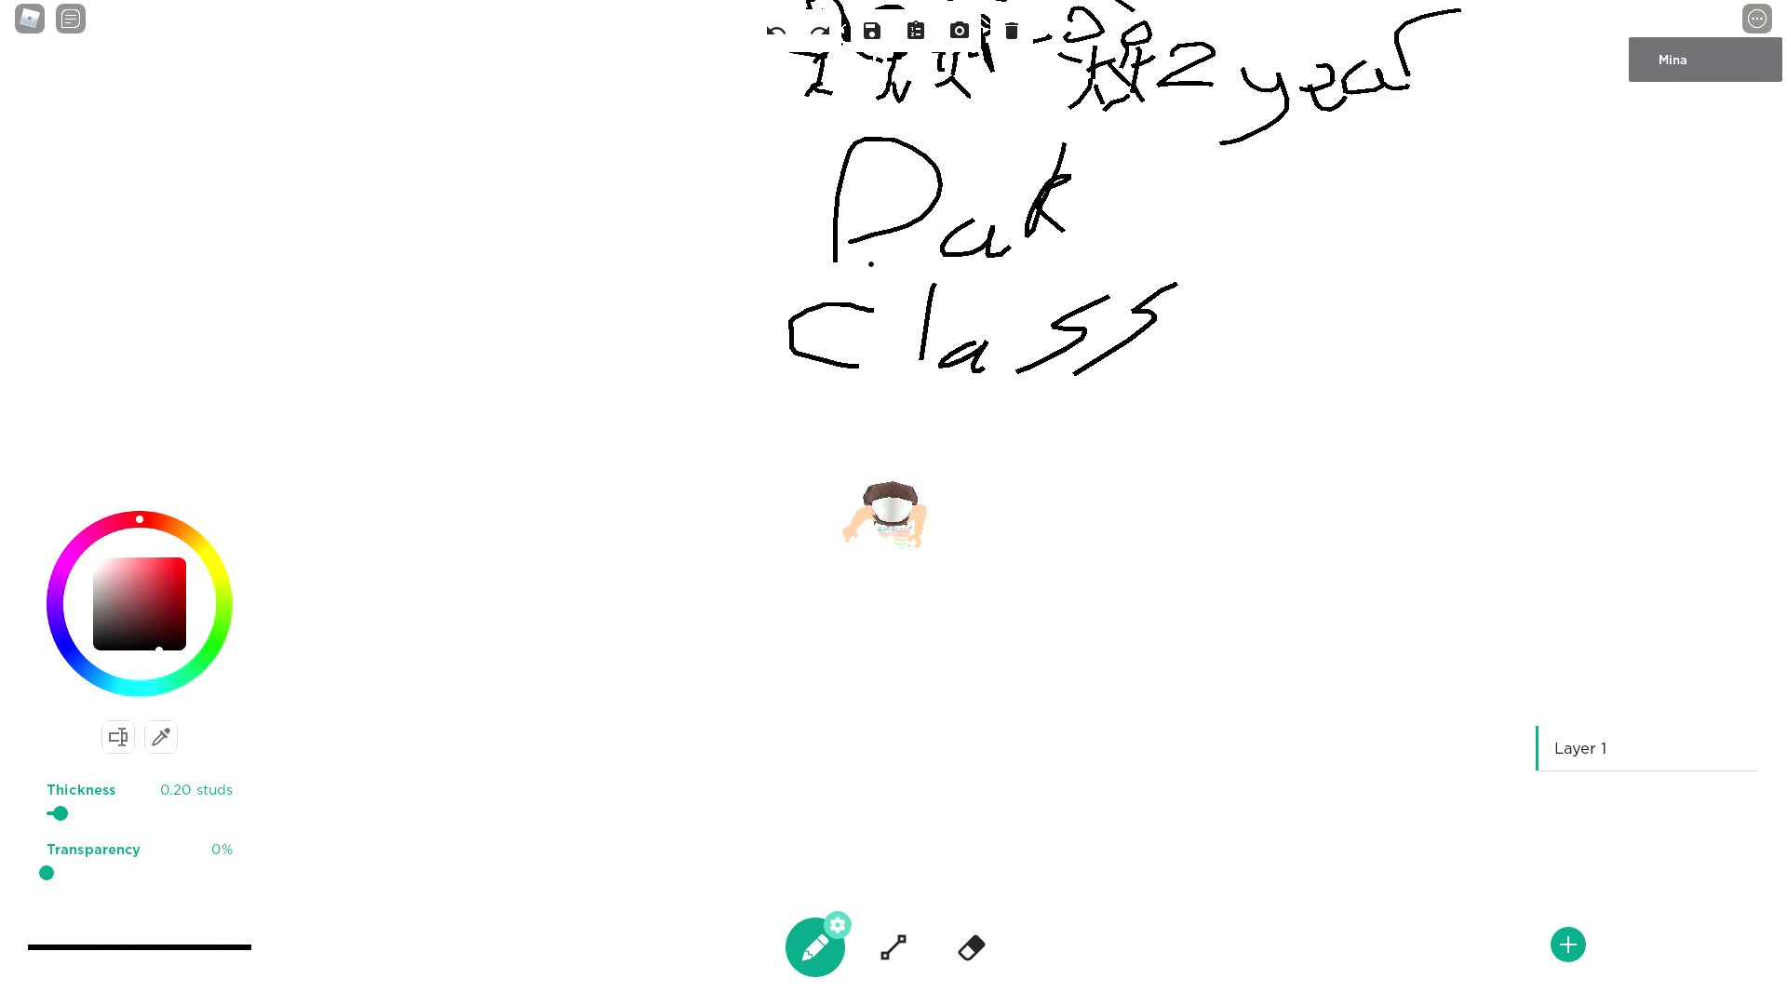
key("w")
key("s")
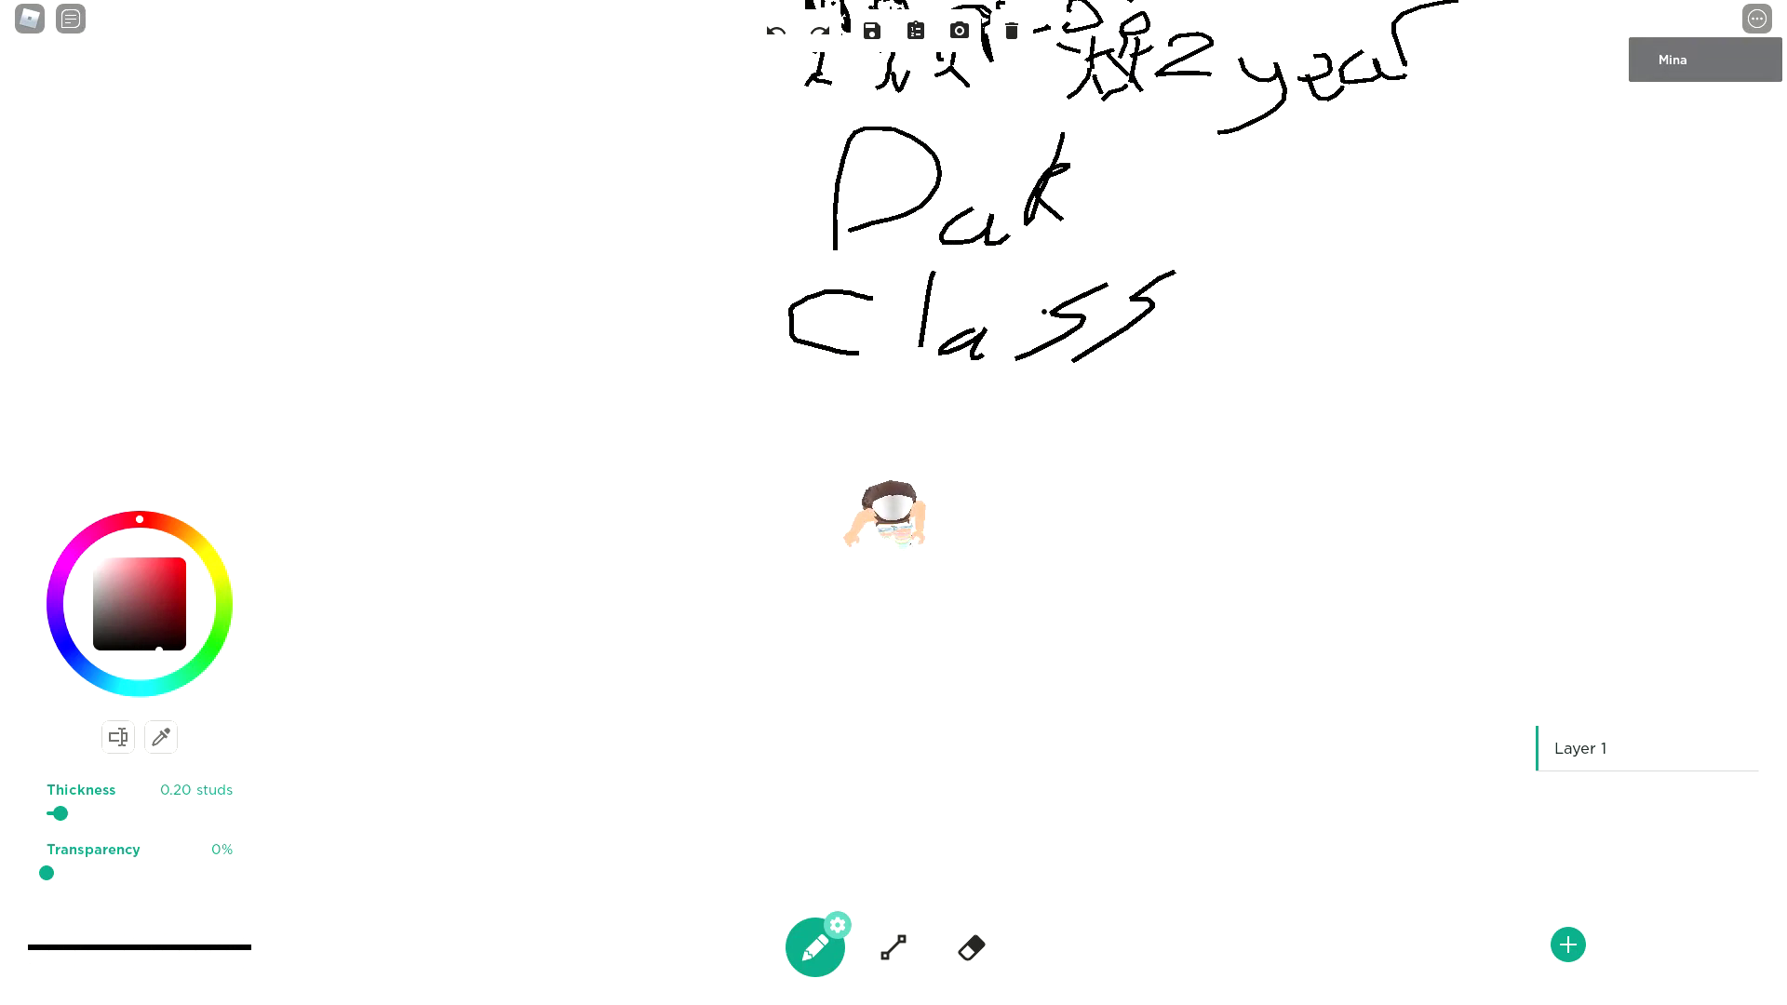
mouse_move(912, 440)
left_mouse_down()
mouse_move(996, 498)
mouse_move(930, 516)
mouse_move(1080, 600)
mouse_move(1171, 516)
mouse_move(1387, 454)
left_mouse_up()
key("s")
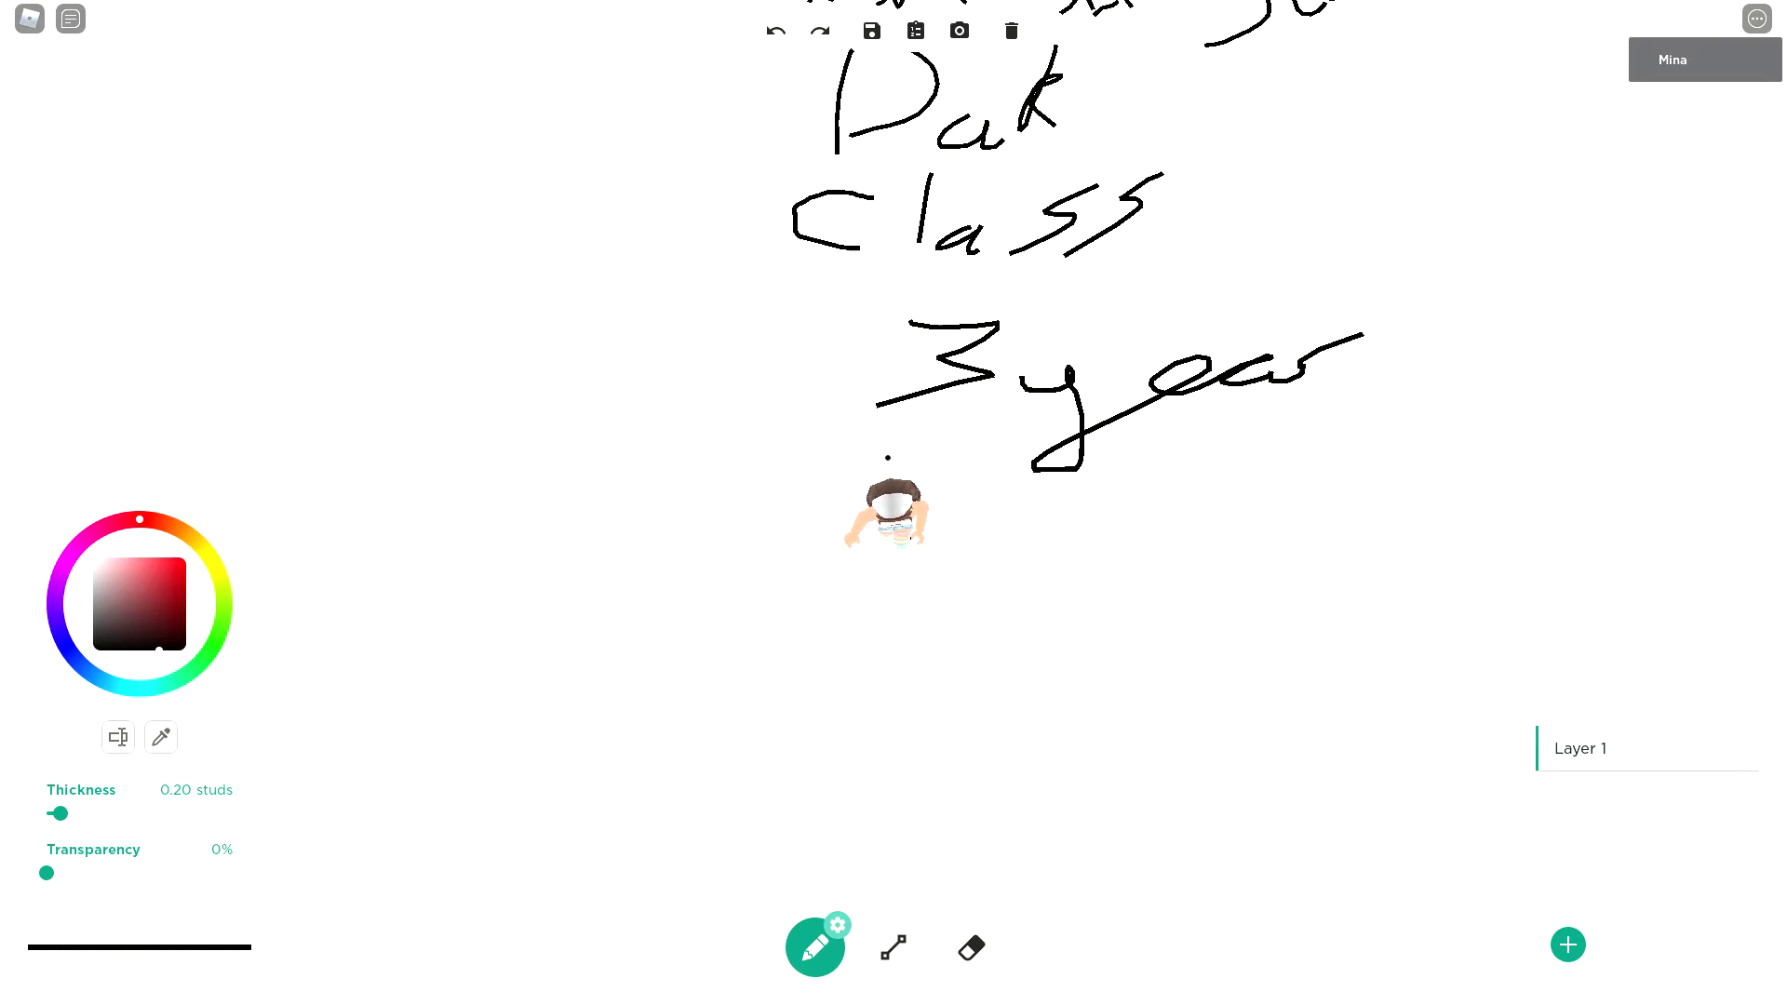
- Draw a desk box with two legs under '3year' and a chair box above it
key("s")
left_click_drag(999, 534, 1049, 630)
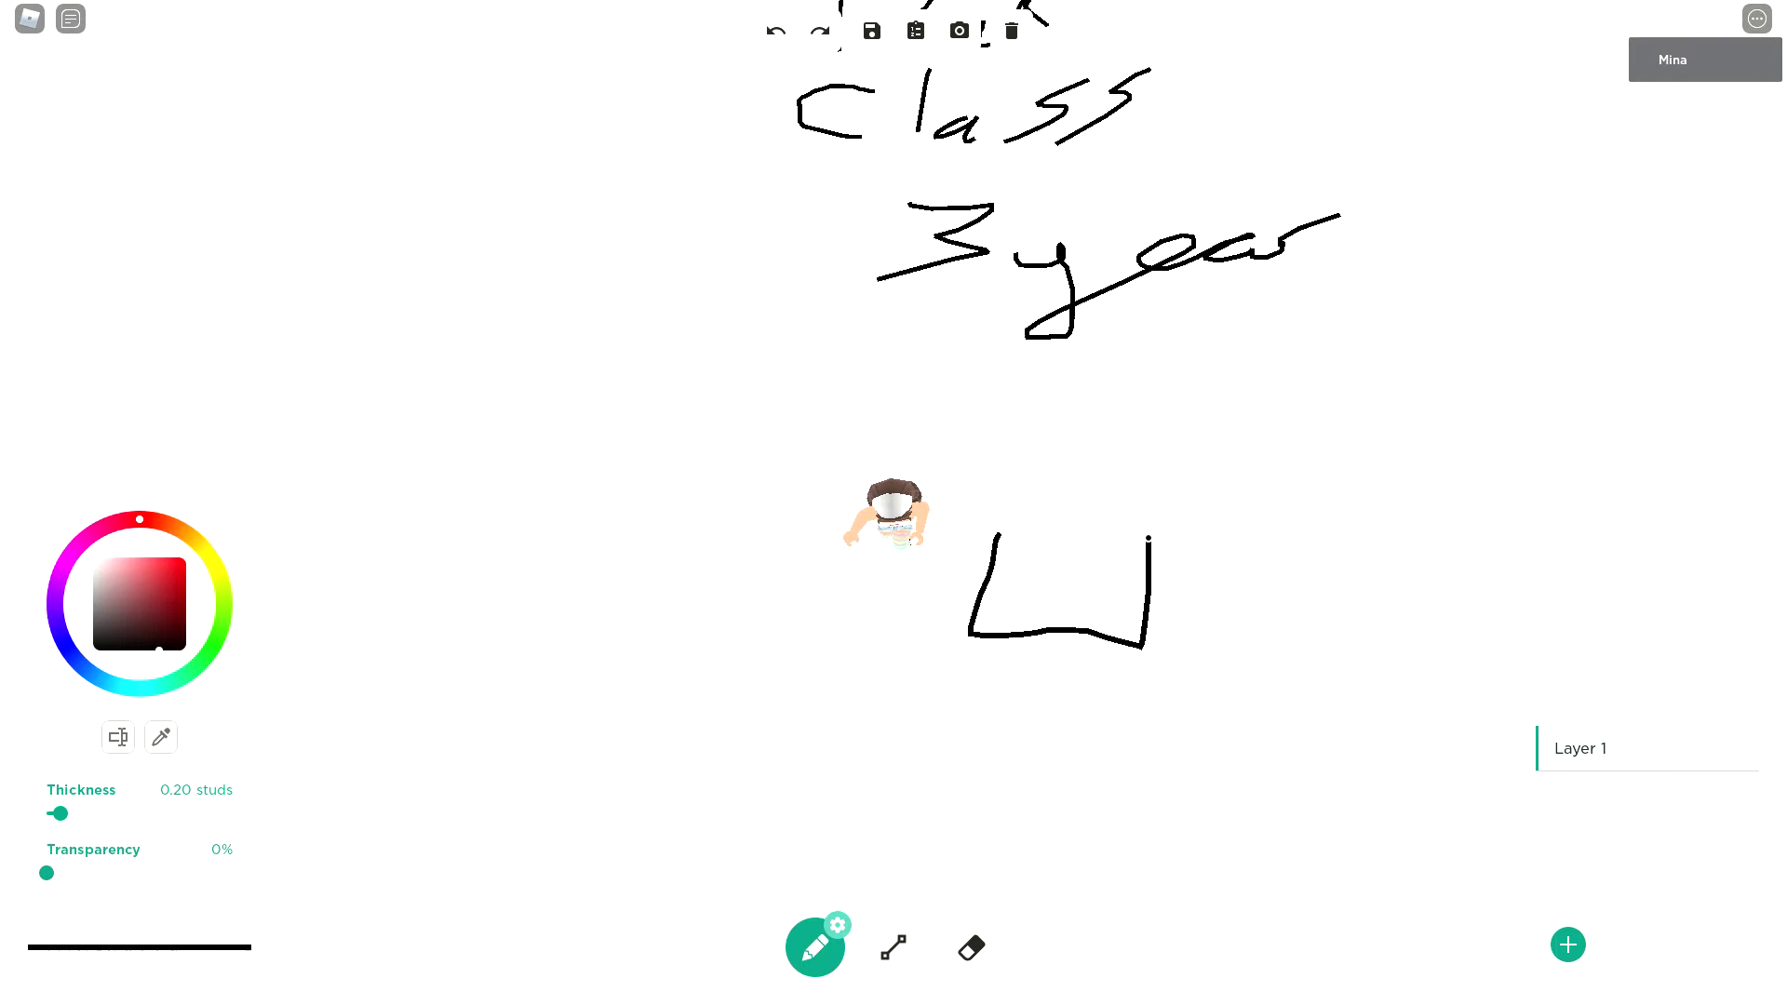
left_click_drag(1148, 538, 995, 536)
mouse_move(1018, 603)
left_mouse_down()
mouse_move(1002, 687)
mouse_move(1054, 663)
left_mouse_up()
left_click_drag(1110, 608, 1115, 676)
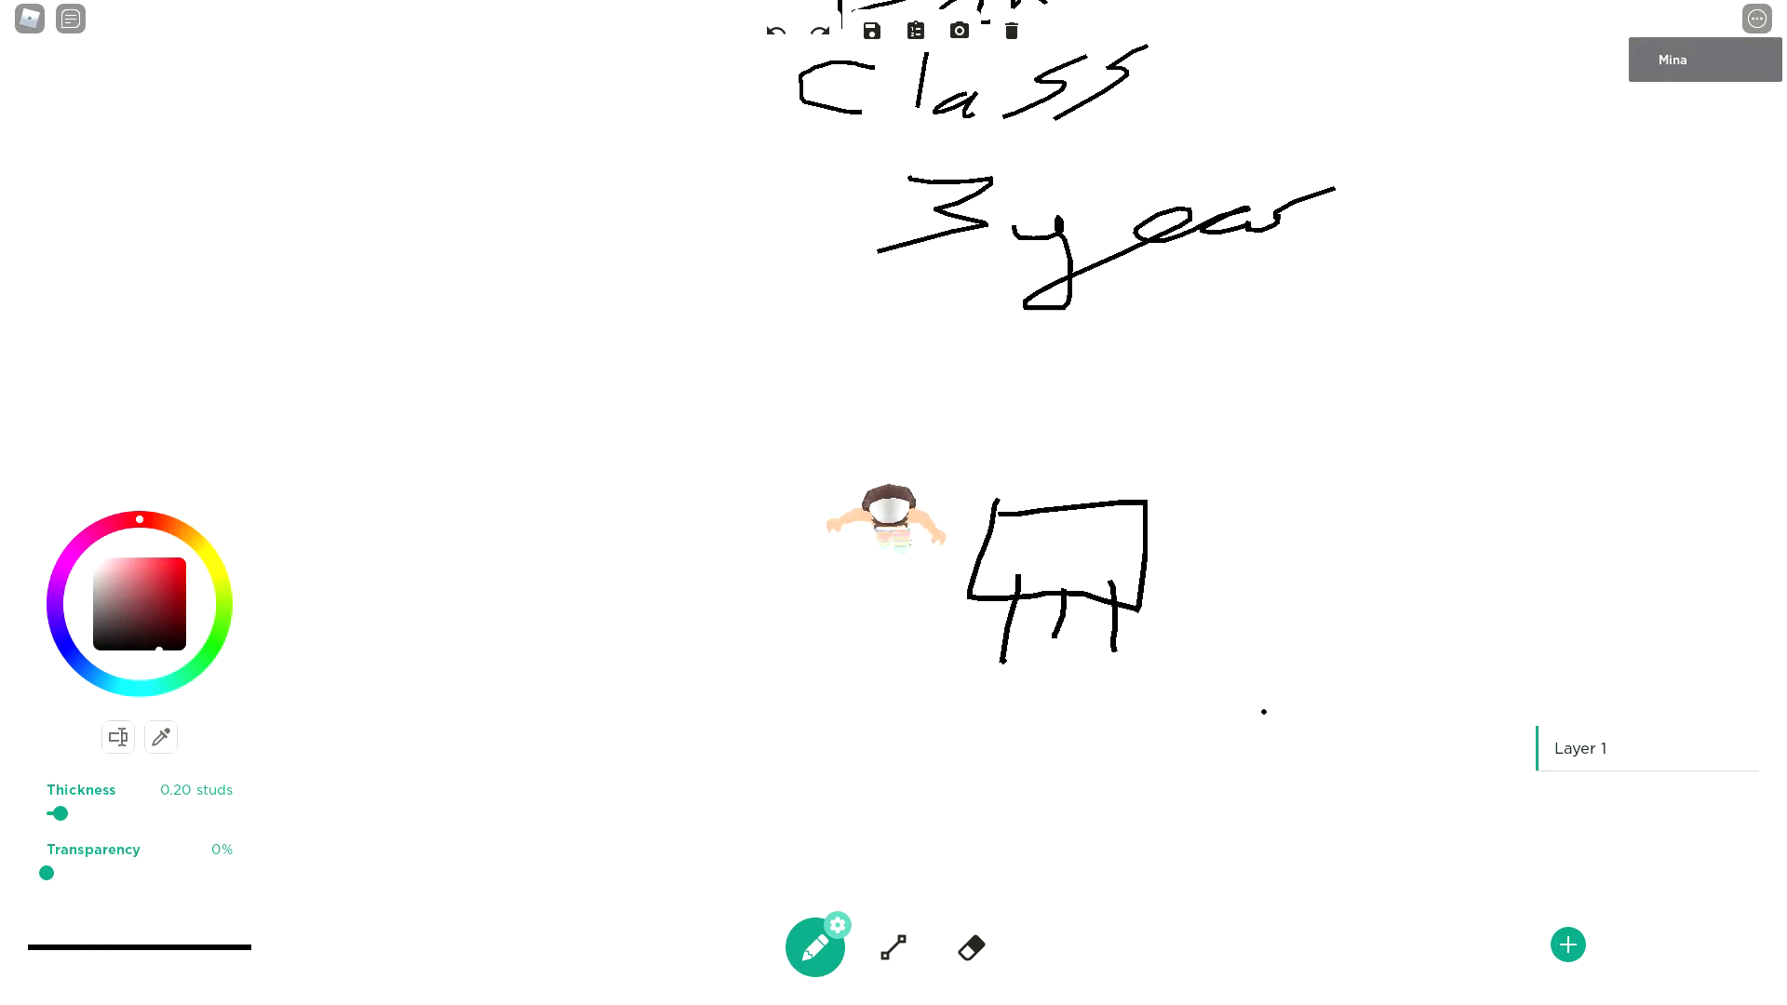
mouse_move(1025, 391)
left_mouse_down()
mouse_move(1117, 377)
mouse_move(984, 370)
left_mouse_up()
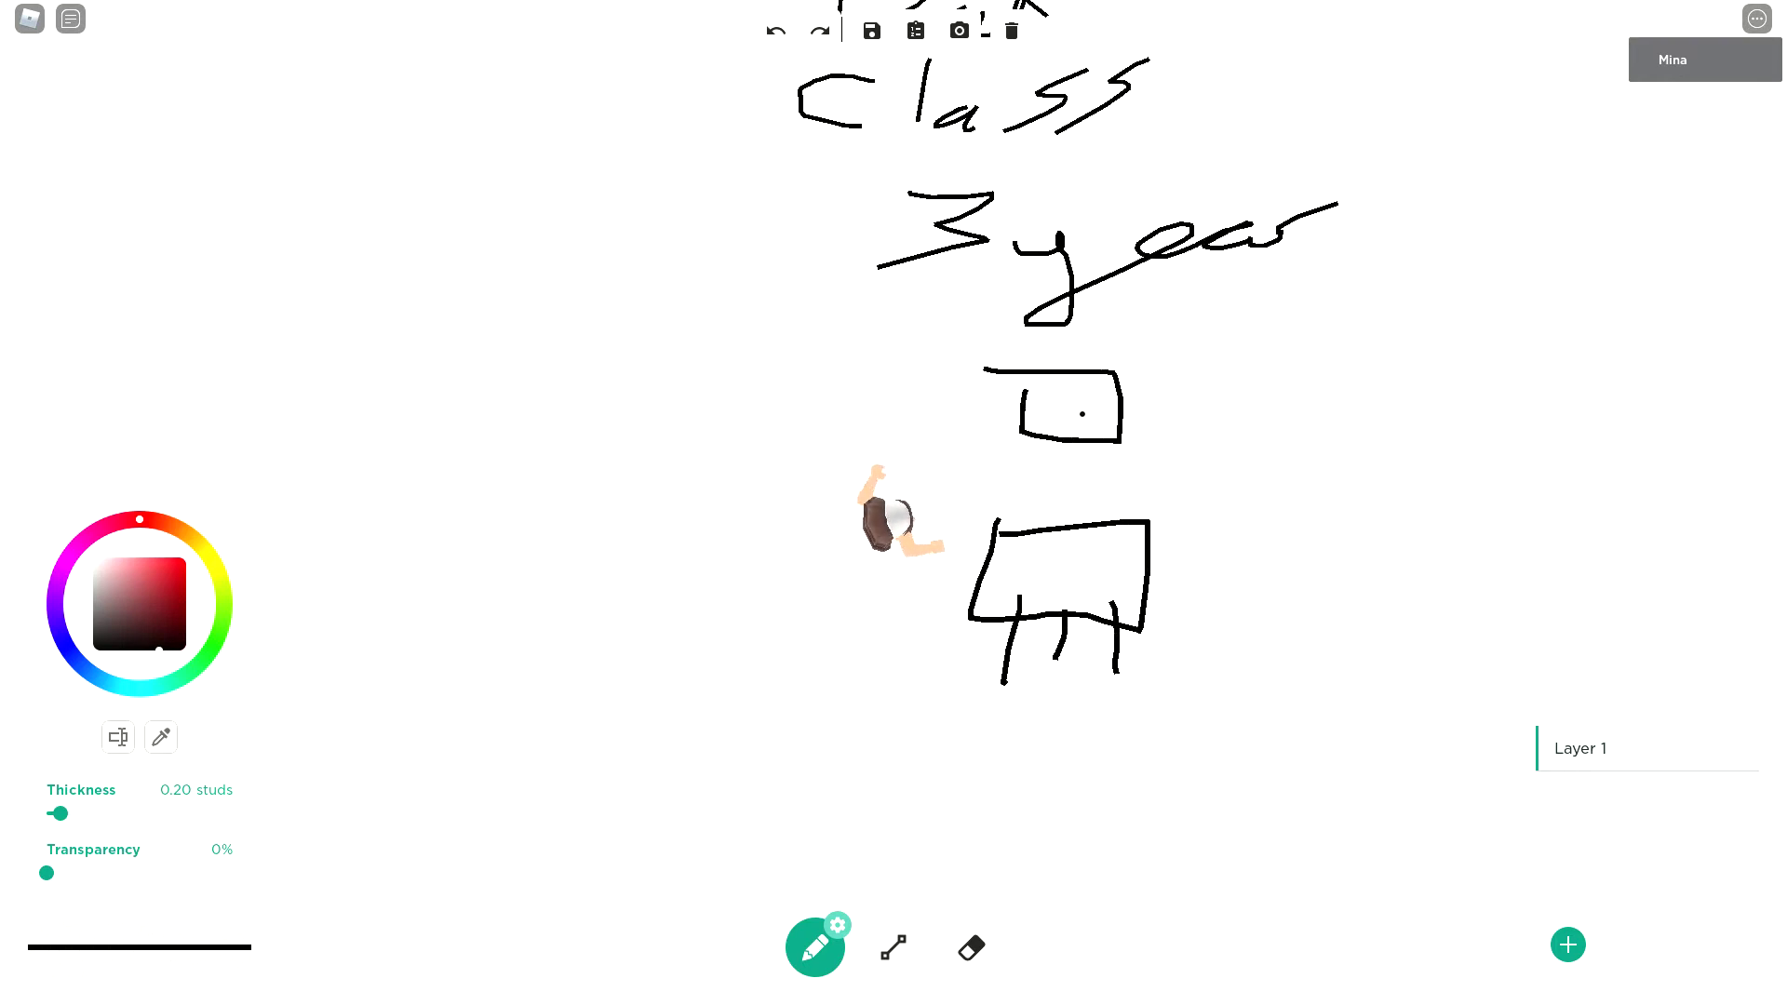
- Add leg shapes under both boxes and start a new desk box to the left
key("s")
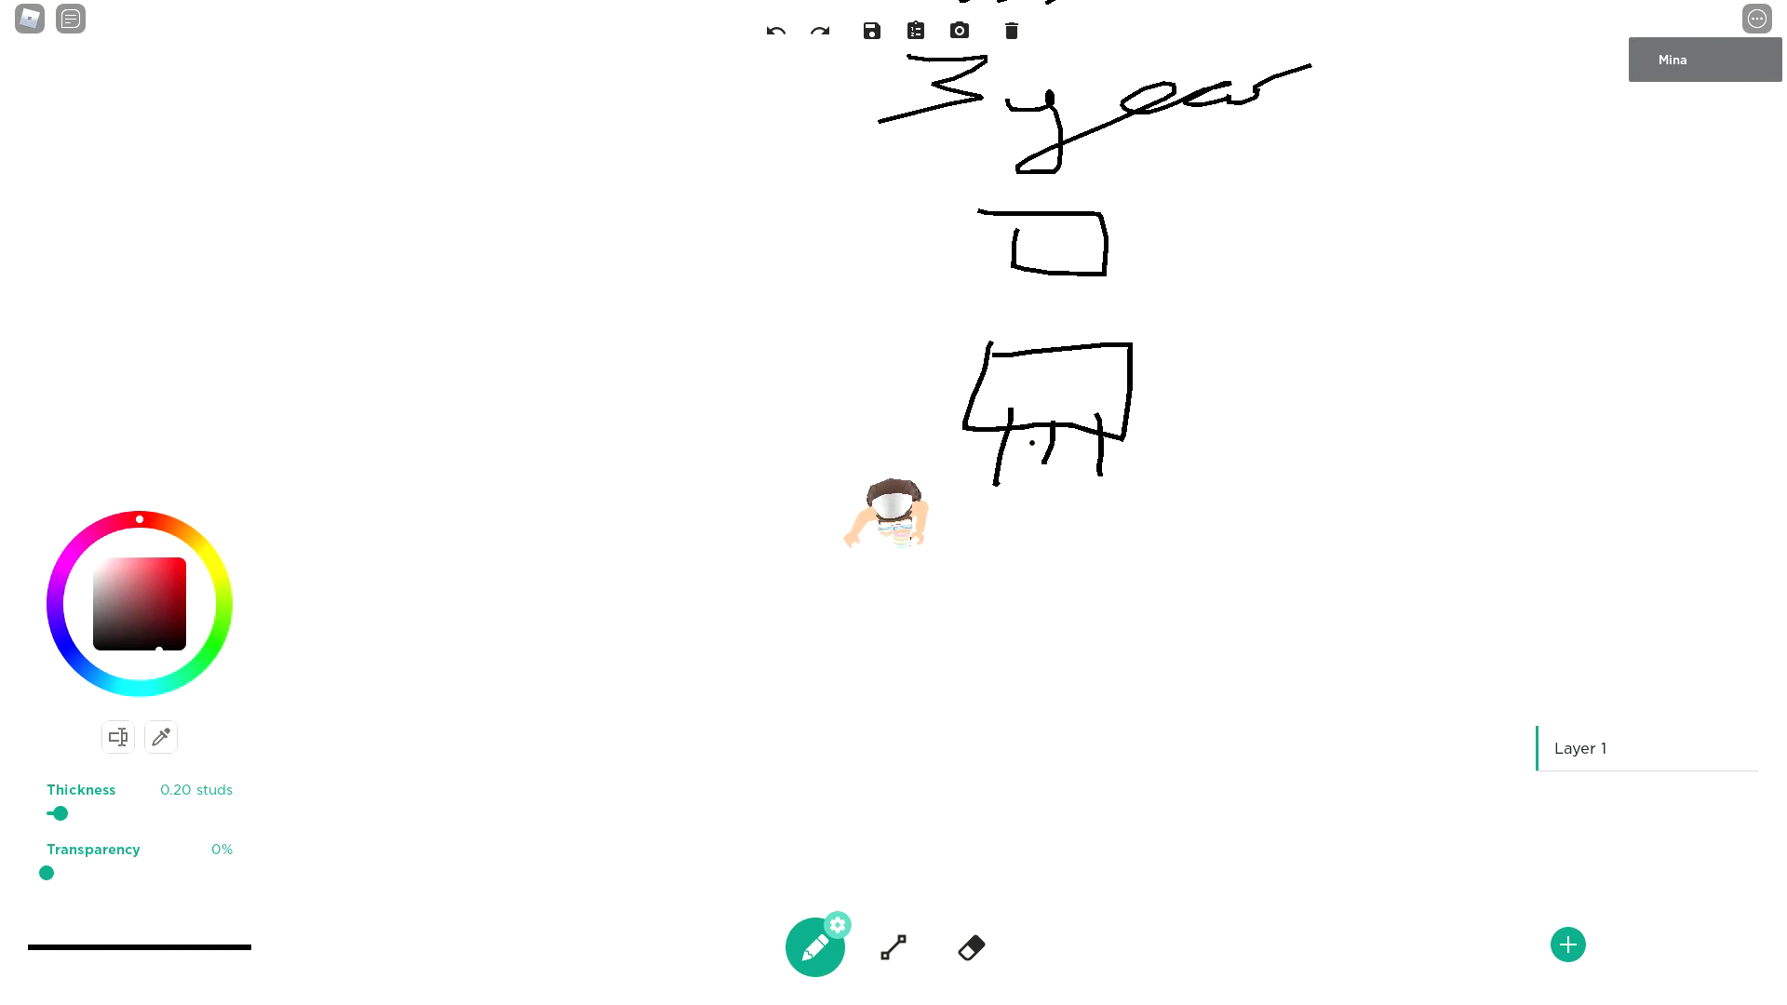
mouse_move(1101, 528)
left_mouse_down()
mouse_move(1084, 544)
mouse_move(1109, 484)
mouse_move(1114, 583)
left_mouse_up()
mouse_move(1021, 518)
left_mouse_down()
mouse_move(1012, 472)
mouse_move(1016, 628)
left_mouse_up()
key("w")
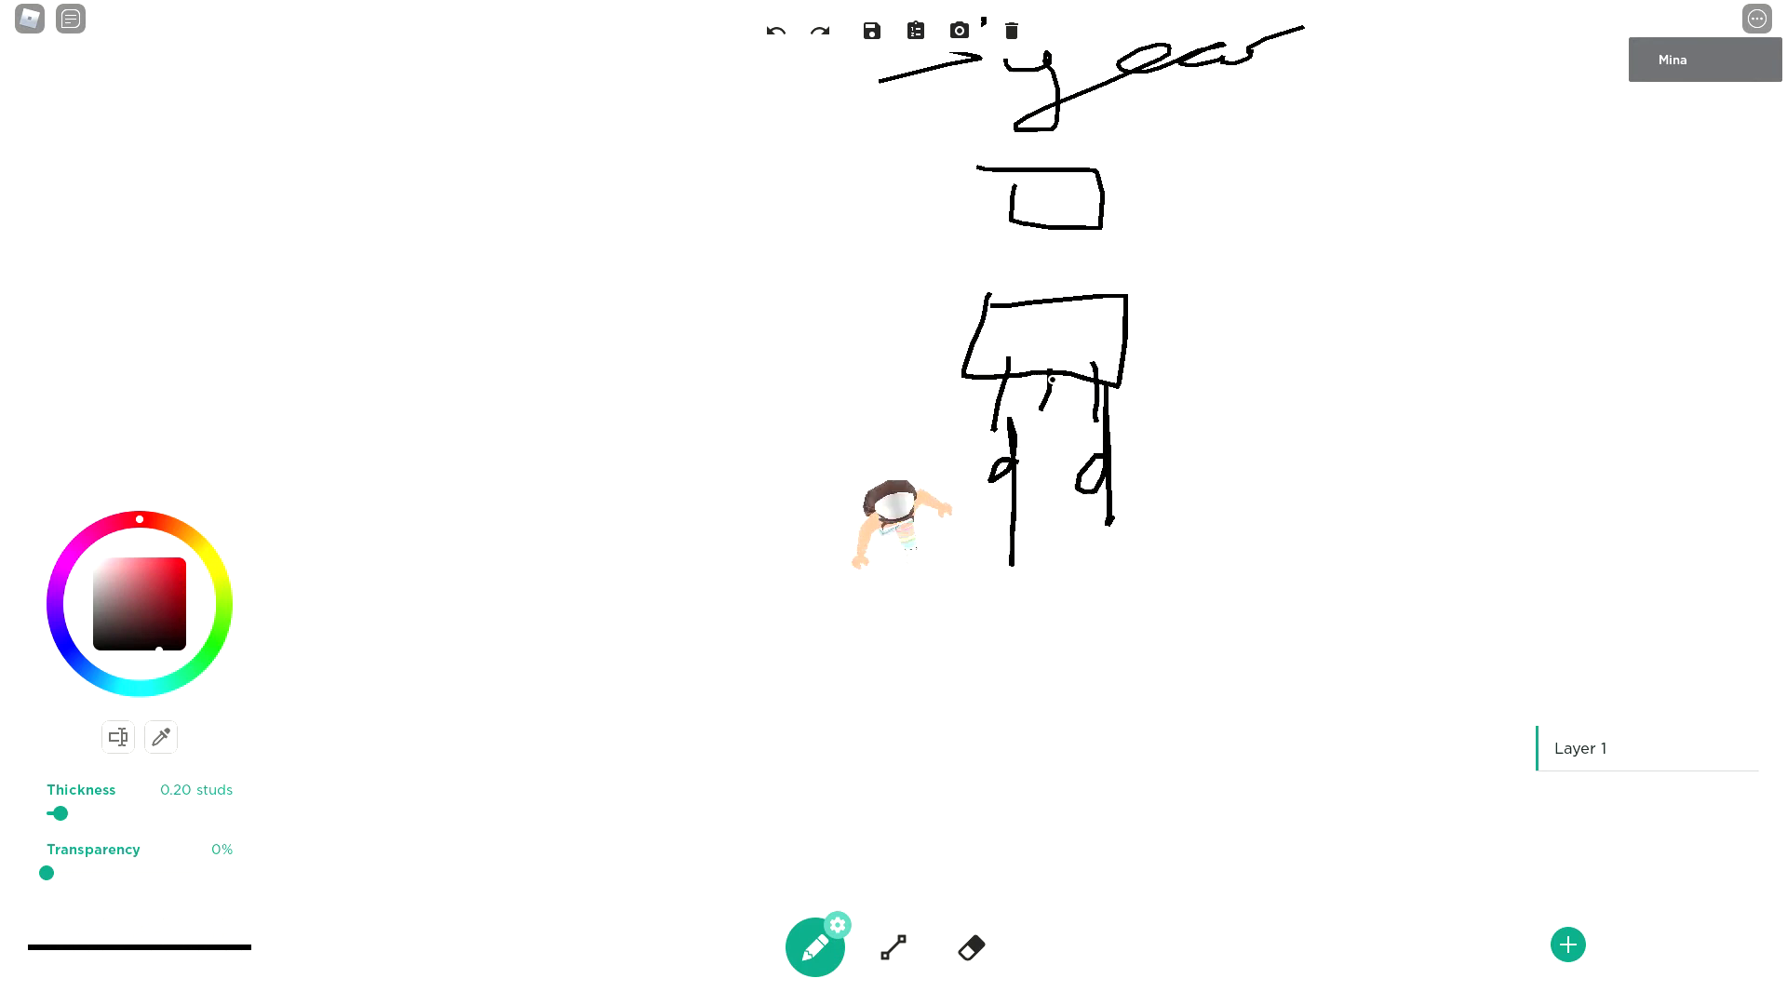
key("s")
key("w")
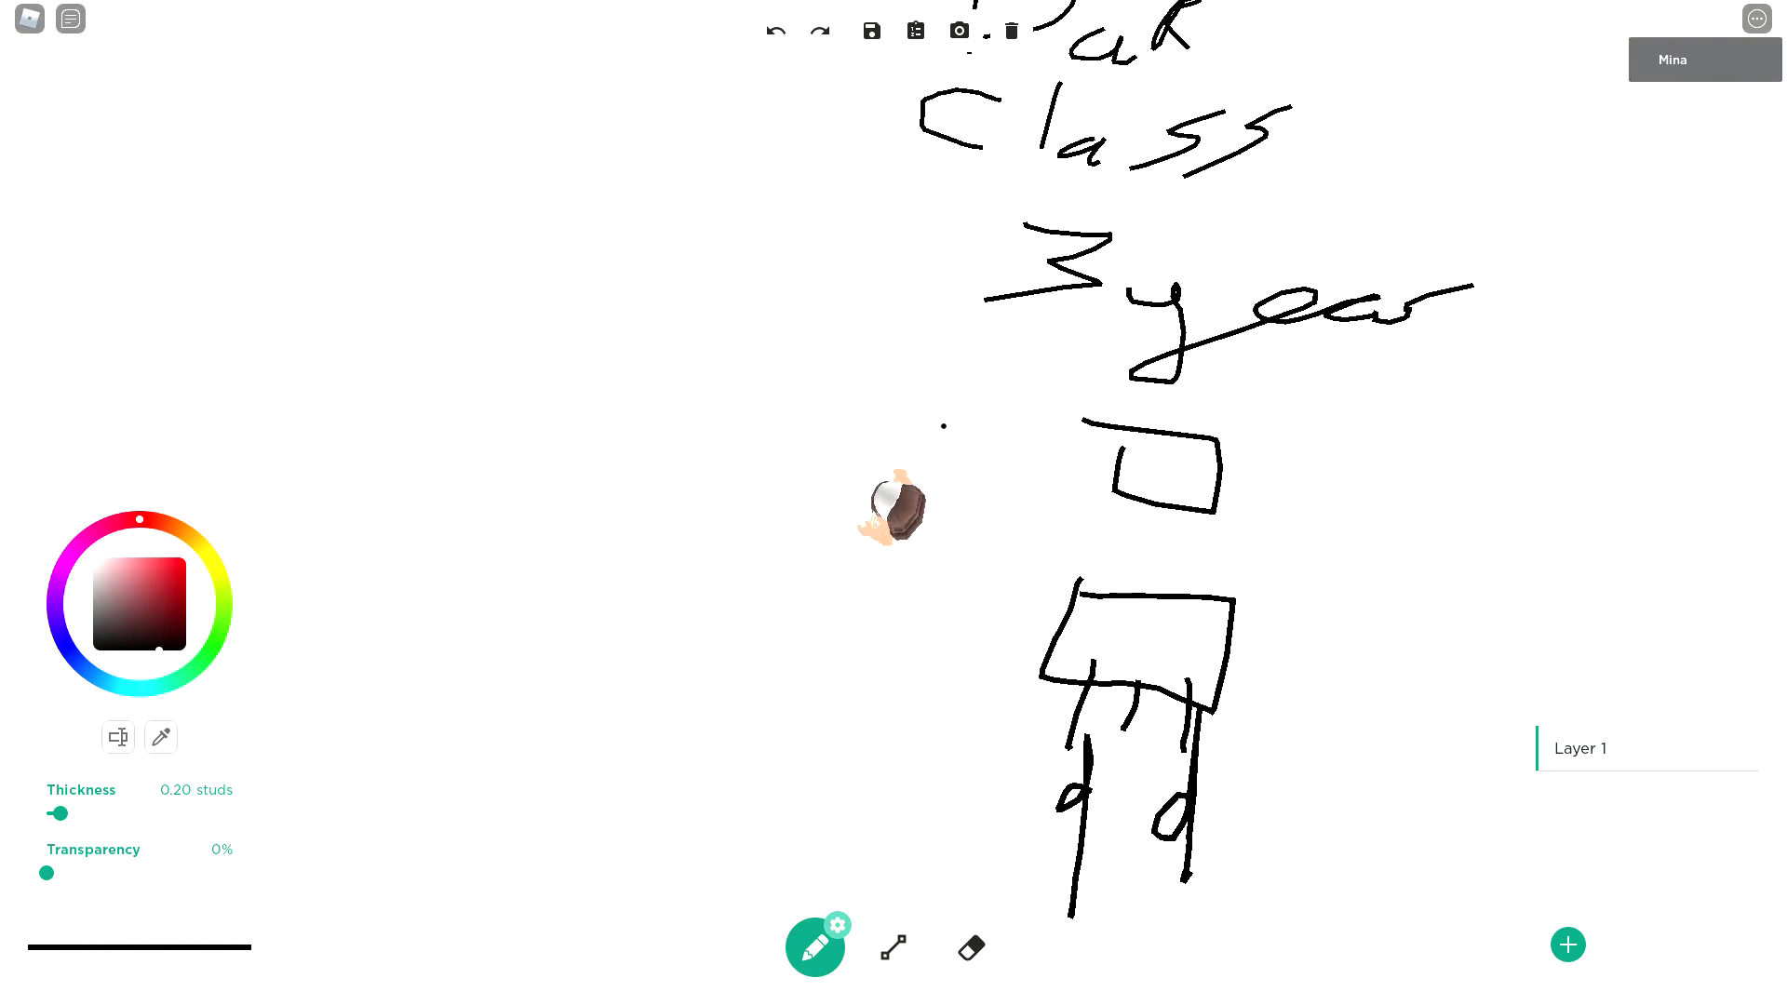
left_click_drag(1094, 525, 1077, 566)
left_click_drag(1117, 556, 1119, 573)
left_click_drag(1128, 538, 1137, 574)
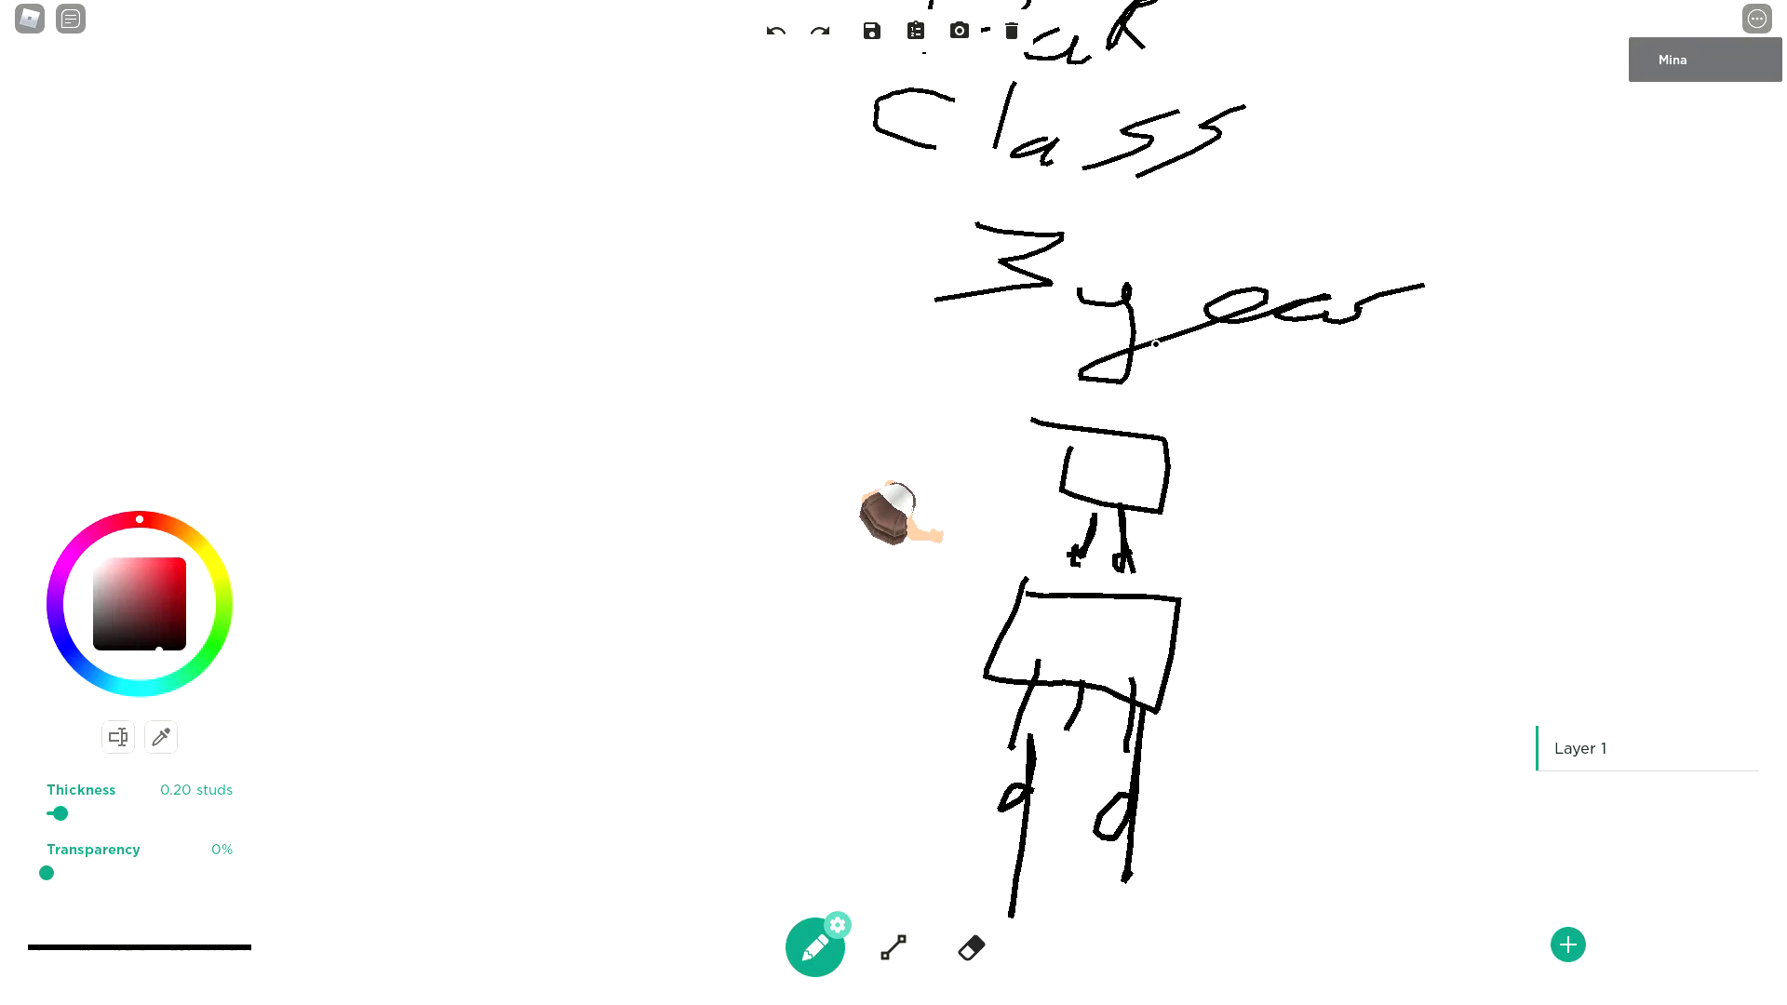
key("s")
mouse_move(637, 374)
left_mouse_down()
mouse_move(629, 463)
mouse_move(734, 363)
mouse_move(597, 366)
mouse_move(738, 361)
mouse_move(614, 465)
mouse_move(614, 379)
left_mouse_up()
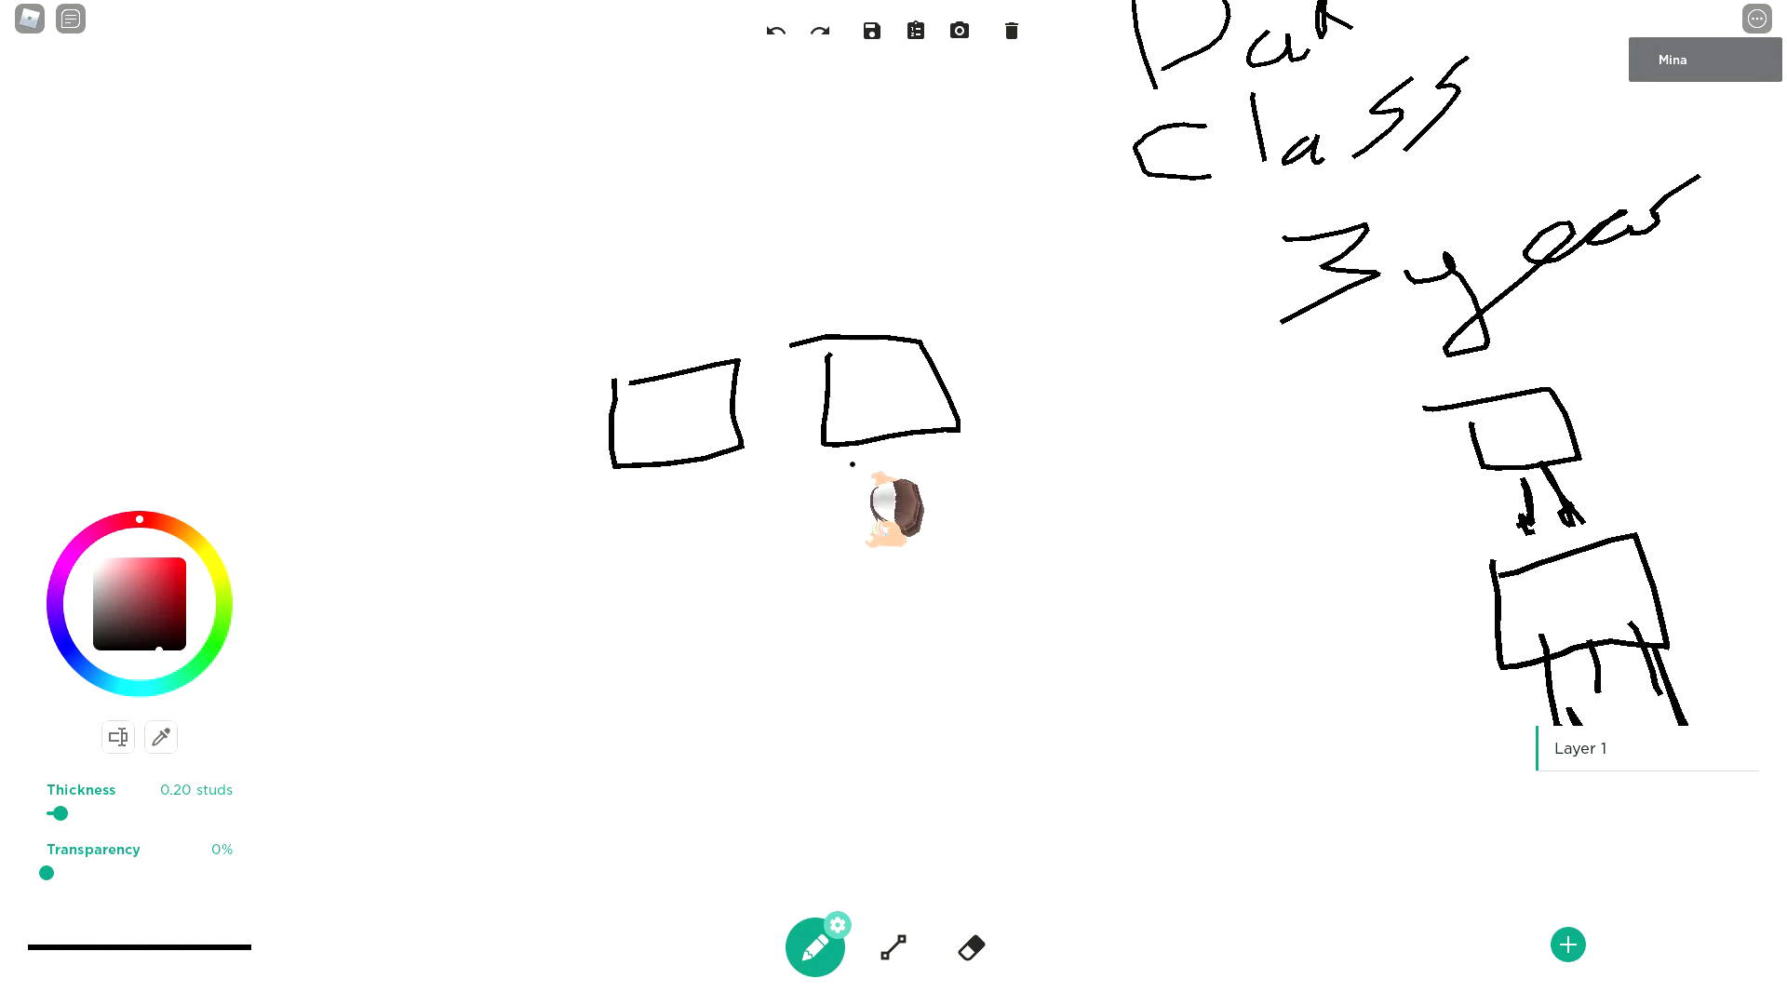
- Add short leg strokes and small marks beneath the two left-hand desk boxes
left_click_drag(721, 486, 724, 510)
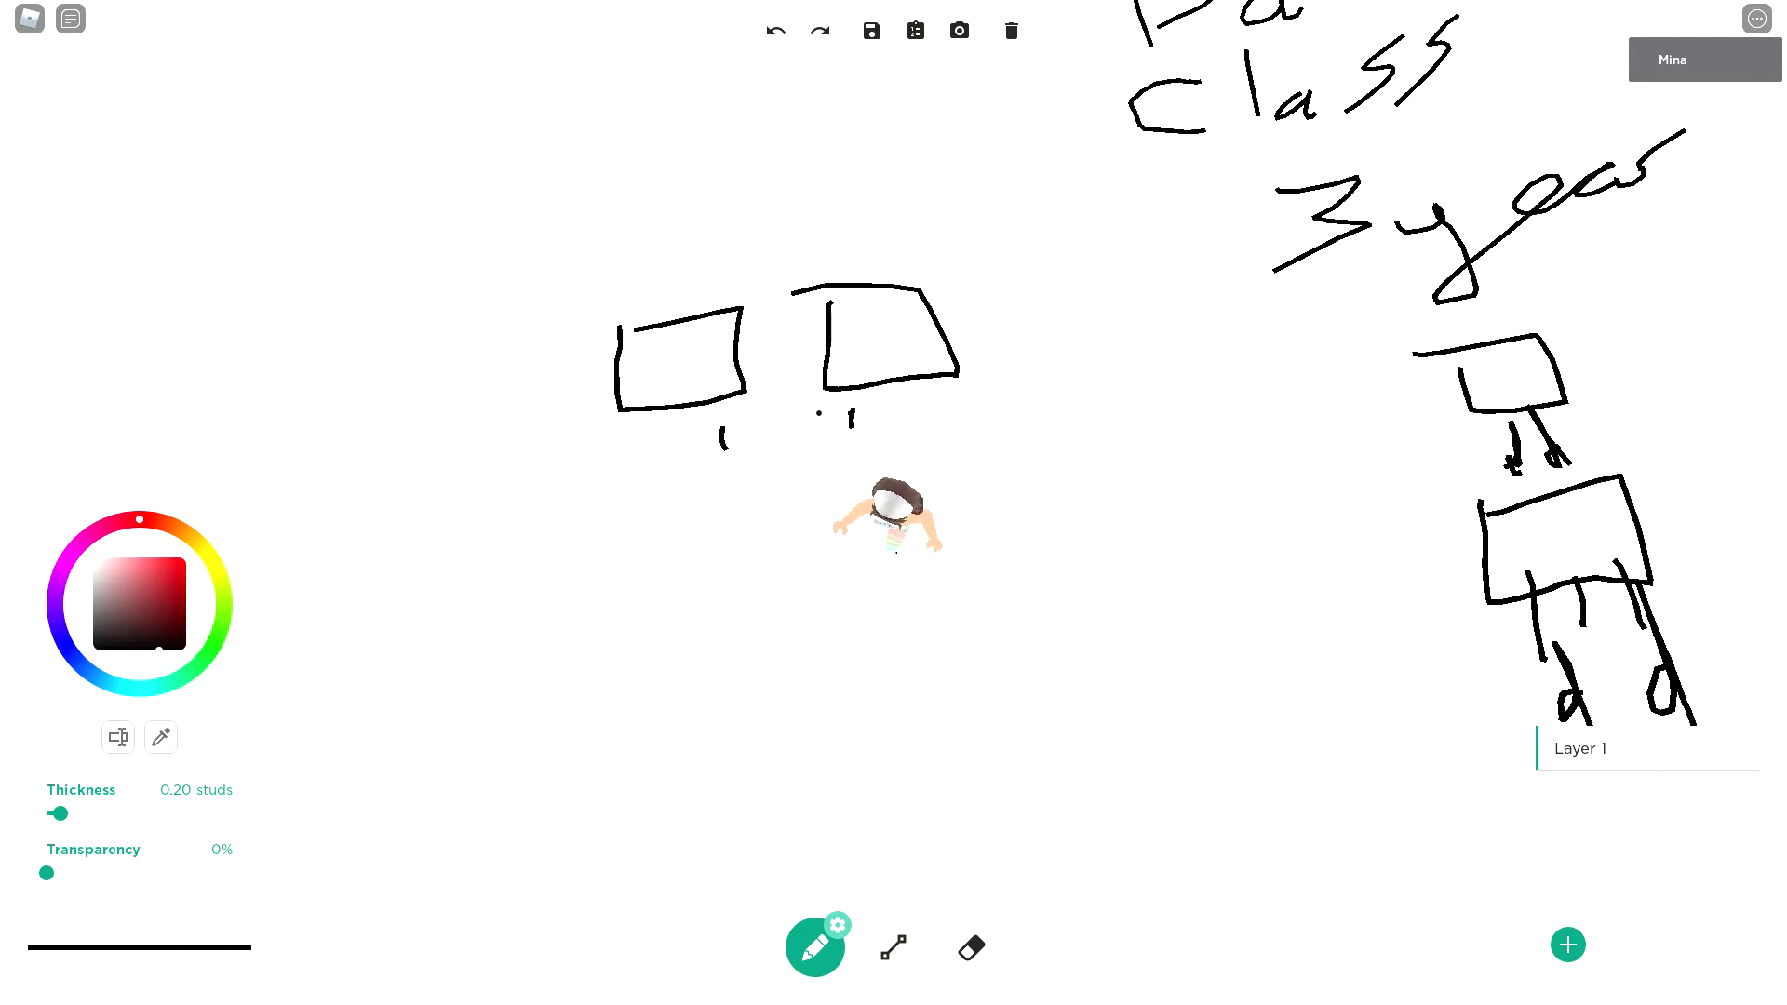
left_click(915, 387)
left_click_drag(917, 388, 915, 382)
left_click_drag(655, 409, 657, 430)
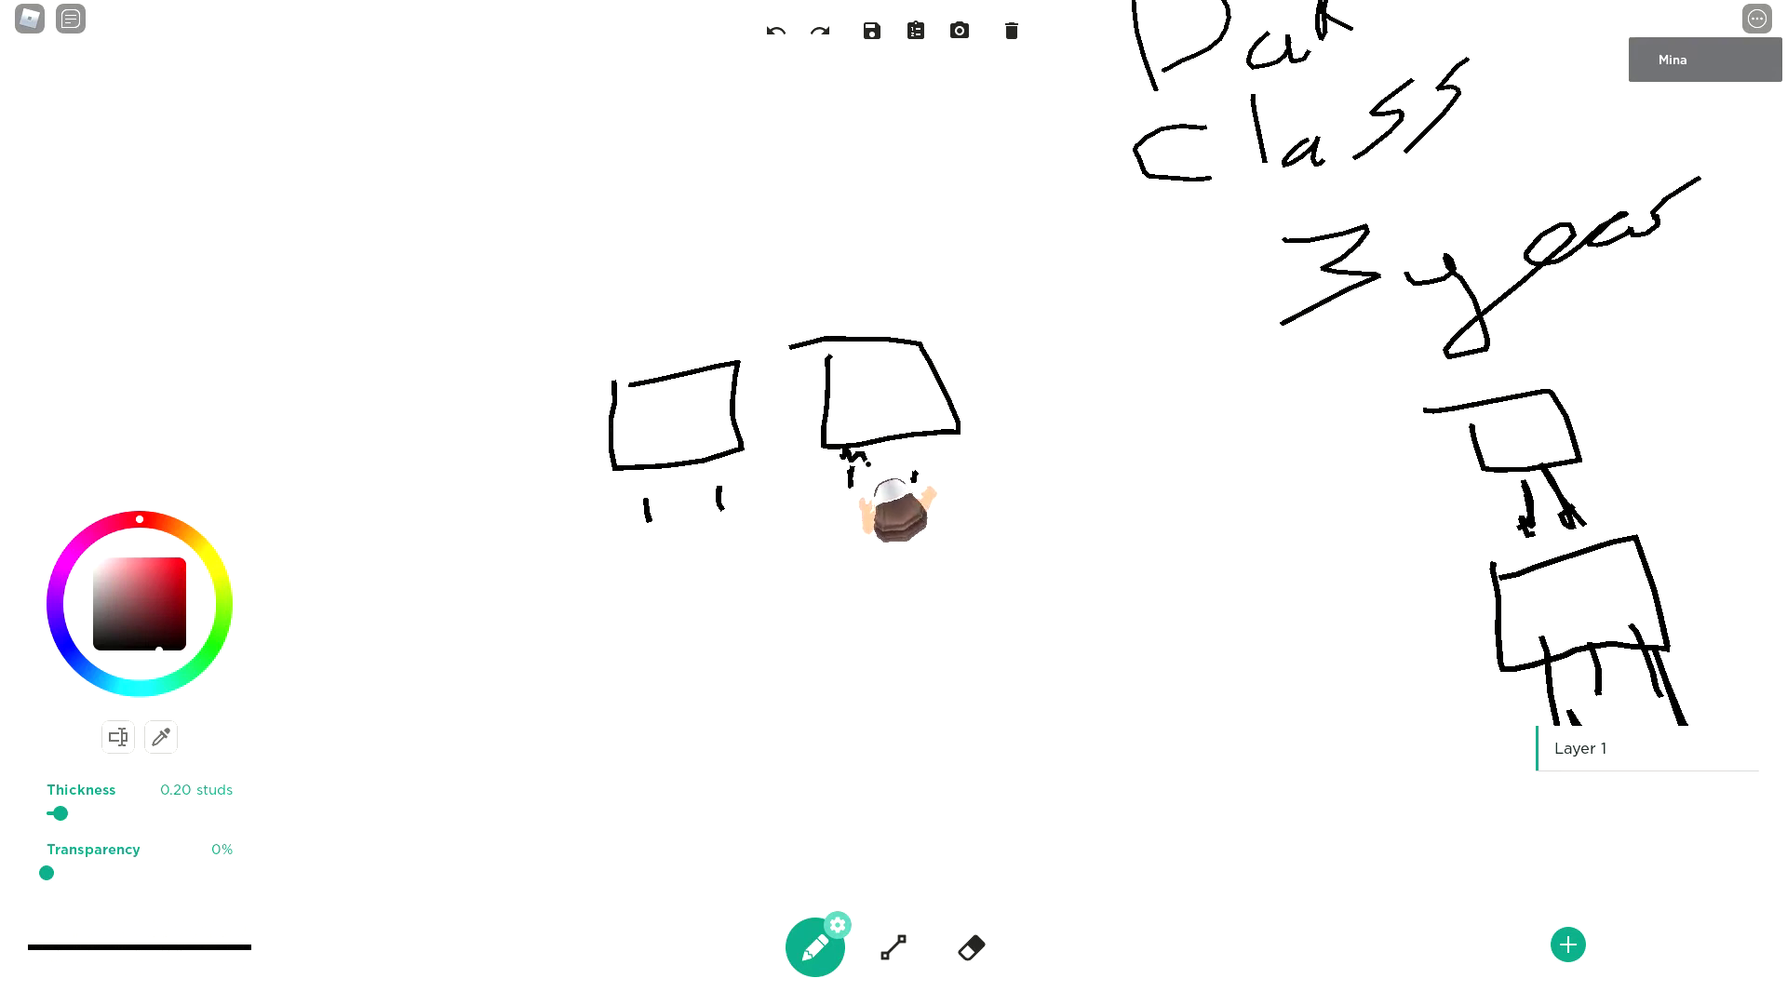
left_click_drag(724, 464, 719, 478)
key("d")
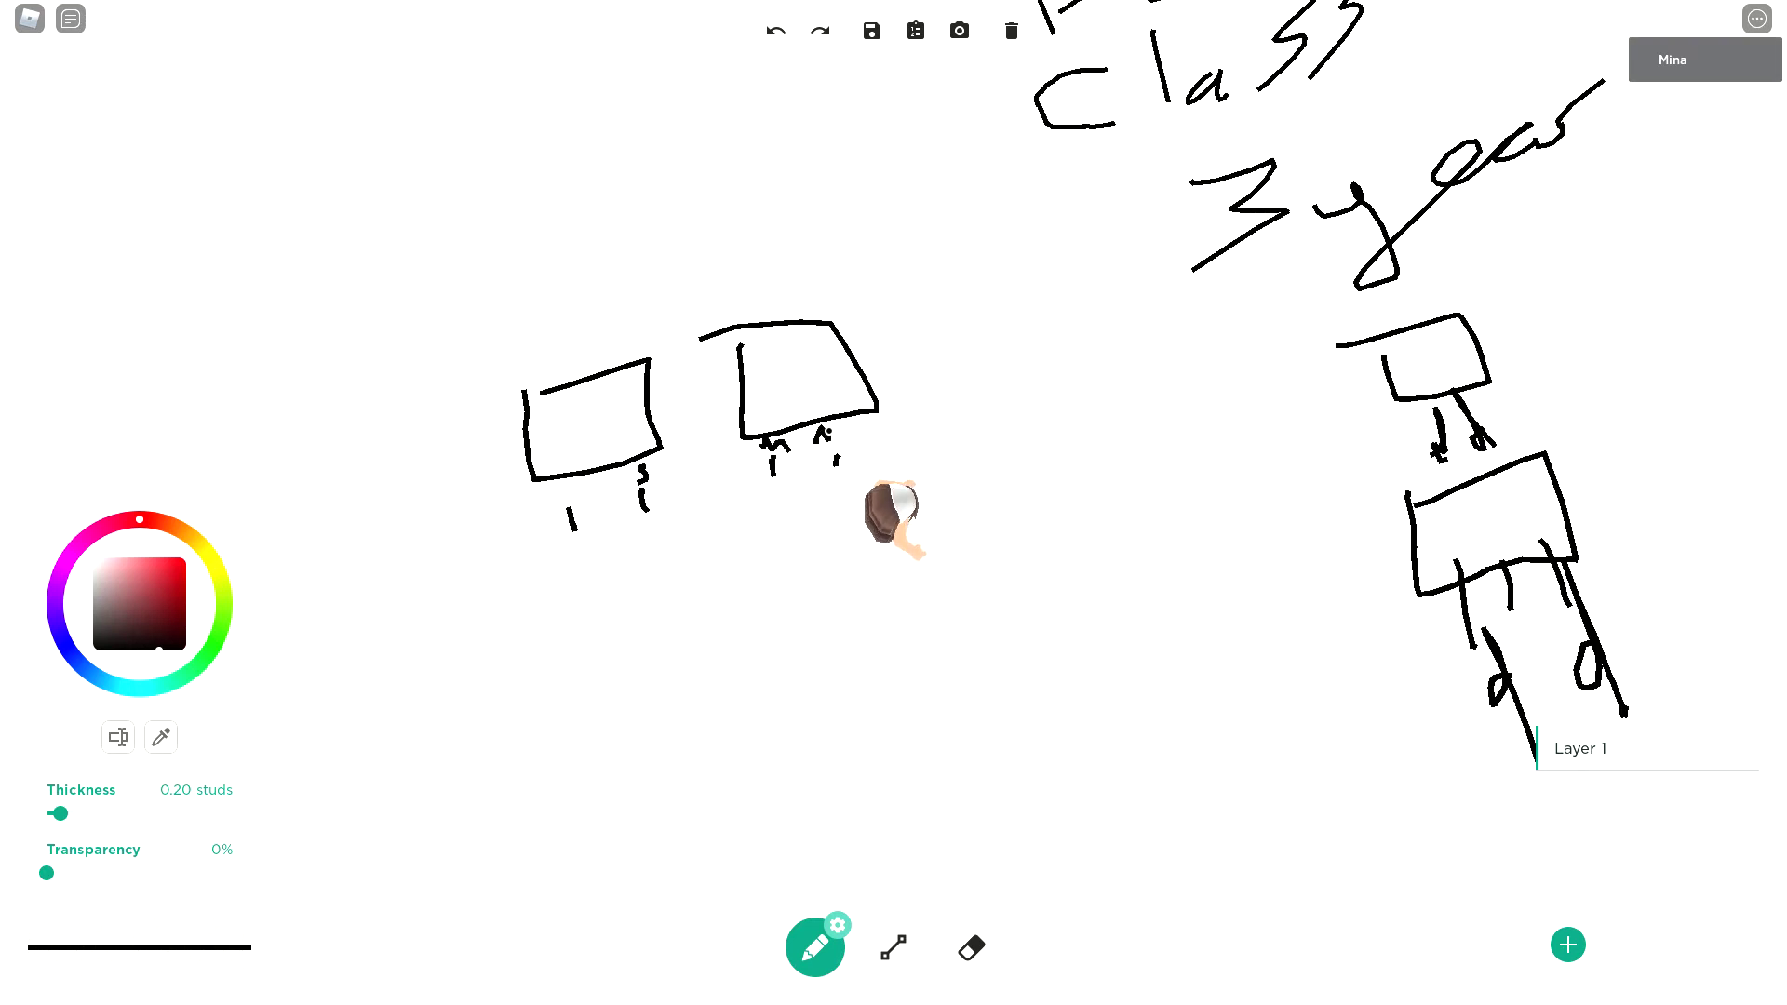
key("s")
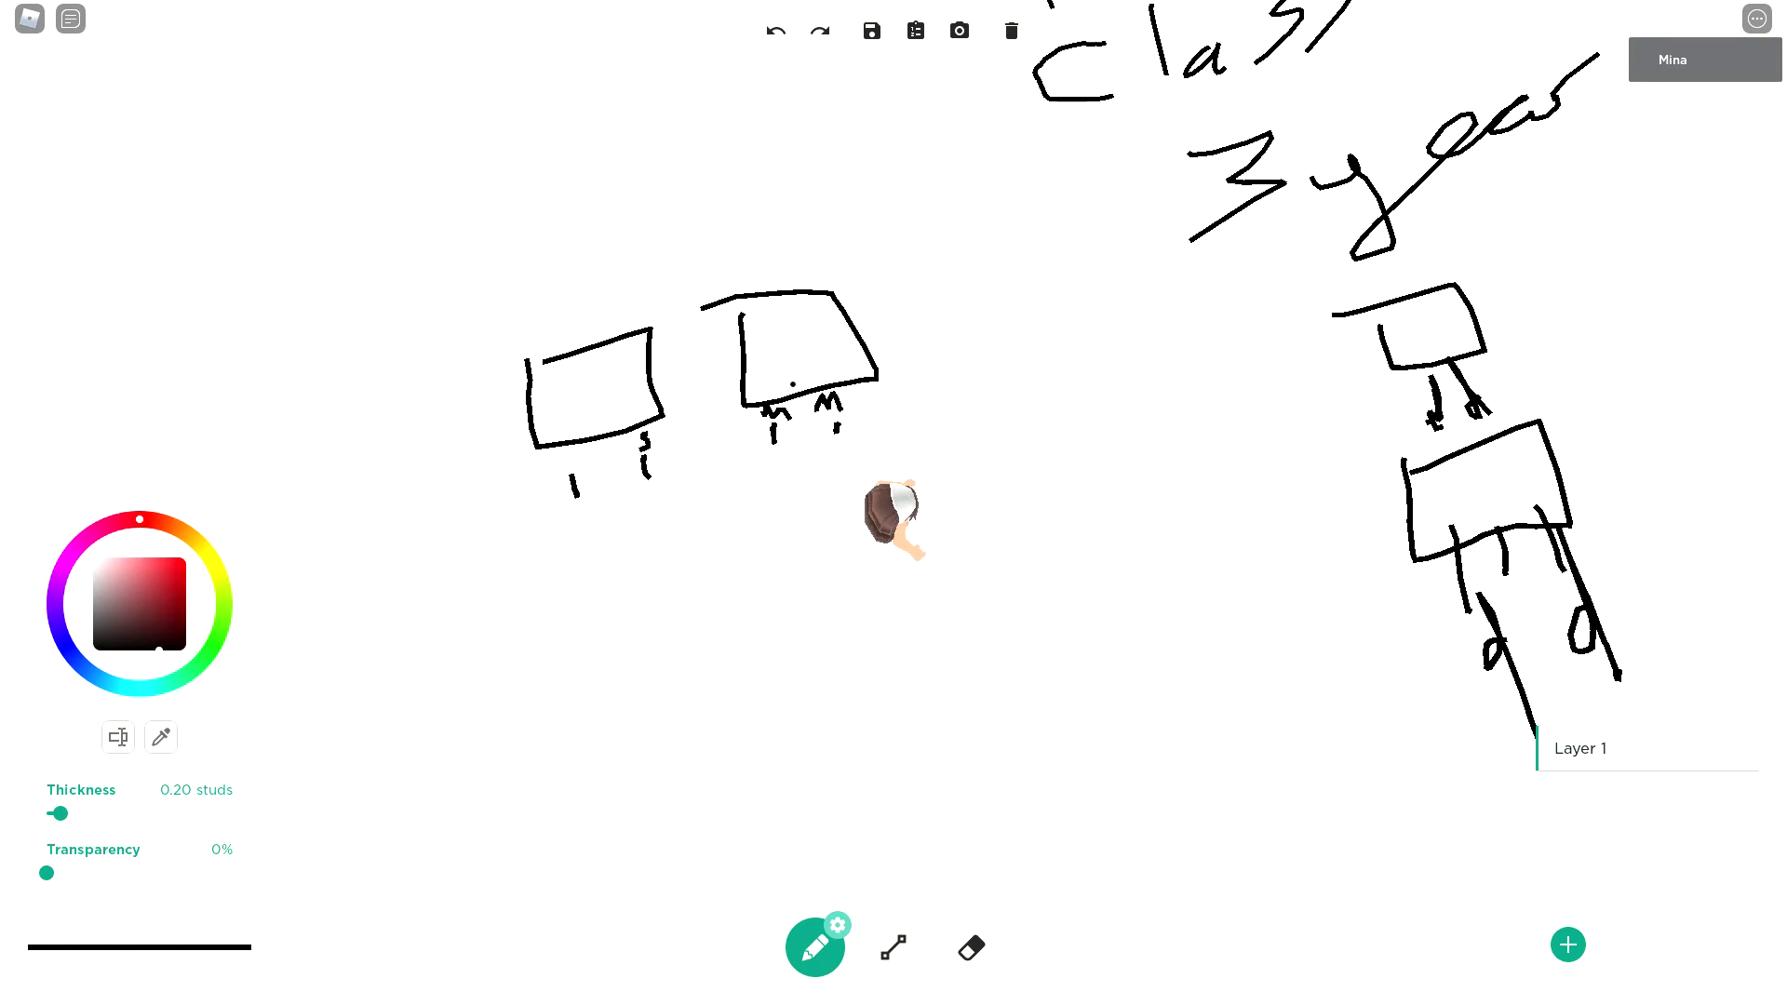
- Draw an arrow from the desks toward '3 year' and a closed head loop around the y
scroll(902, 312, "down", 5)
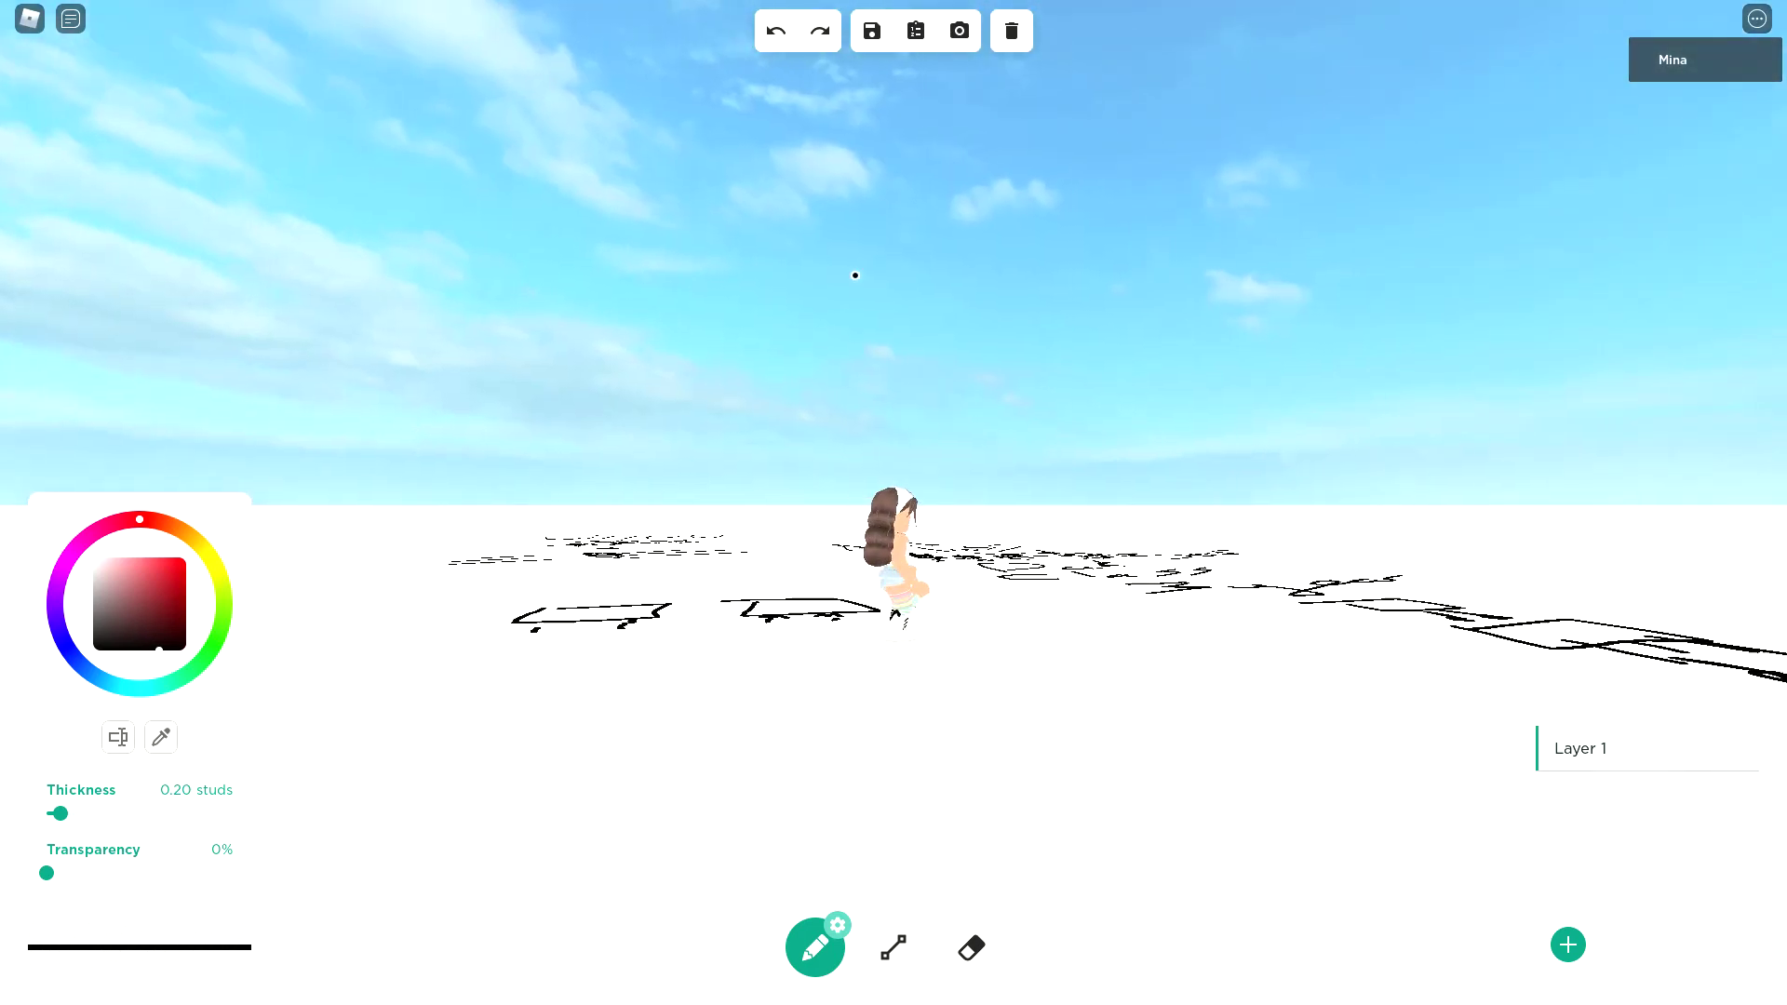
scroll(855, 274, "up", 6)
scroll(854, 274, "down", 3)
scroll(866, 326, "up", 3)
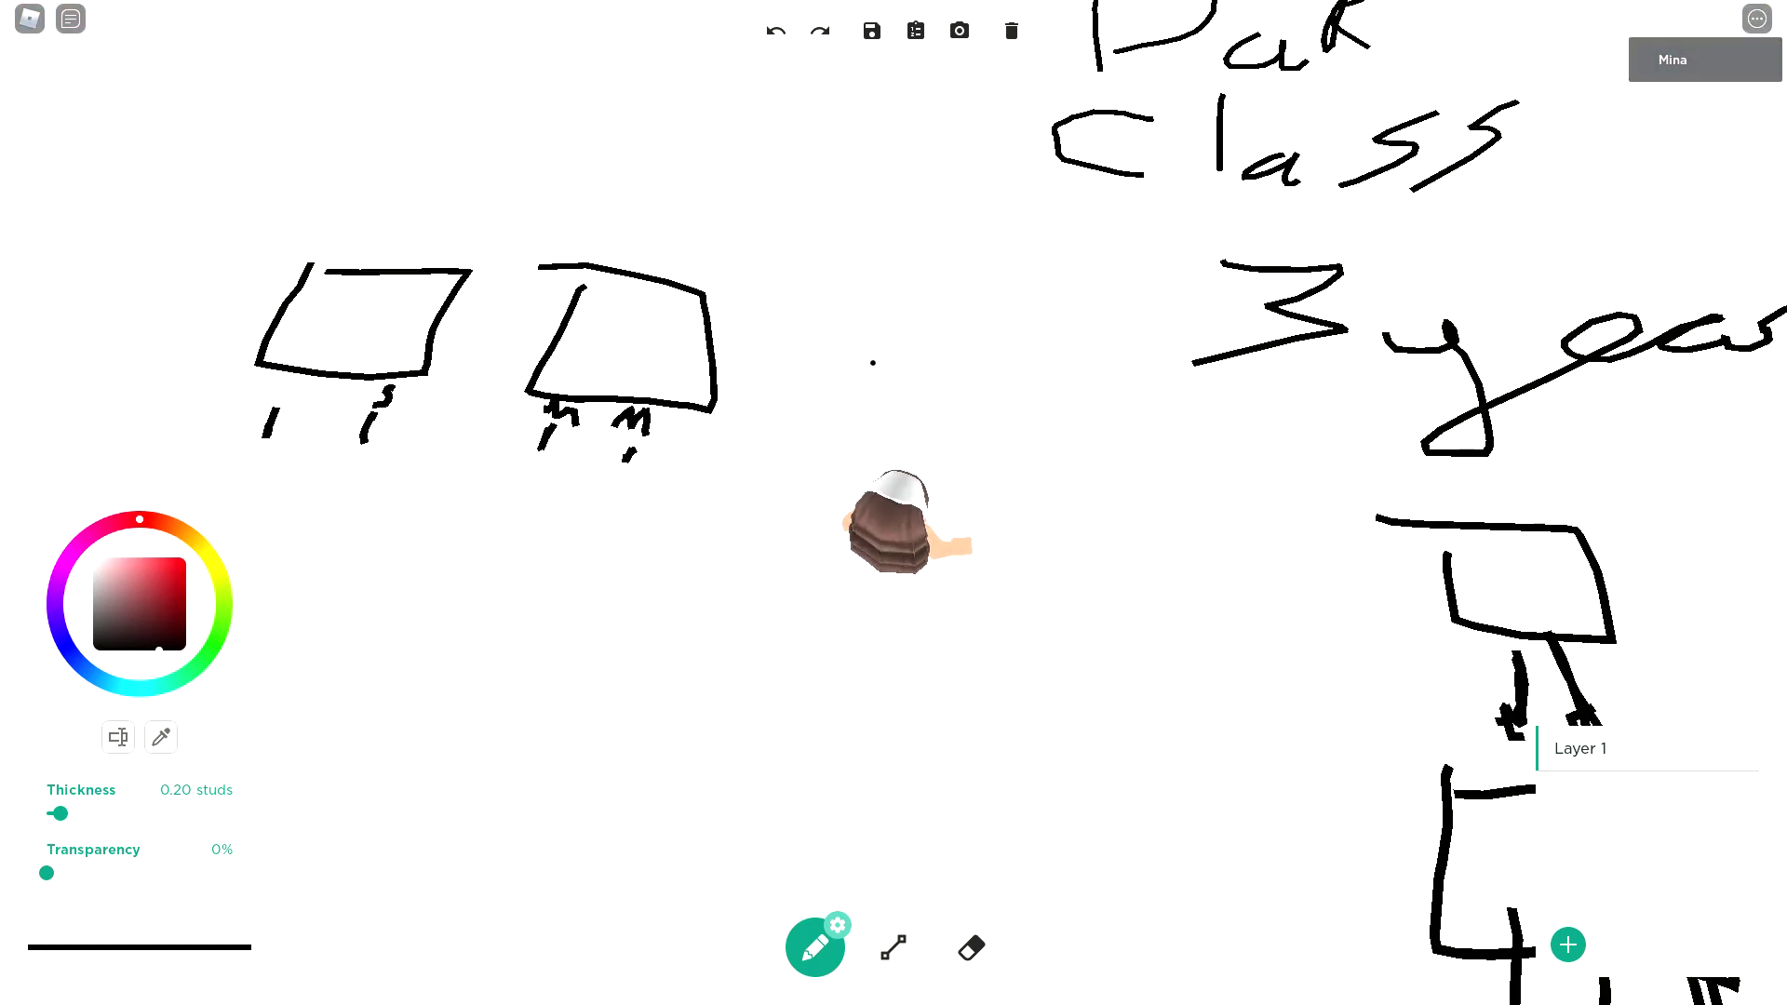
mouse_move(774, 342)
left_mouse_down()
mouse_move(924, 348)
mouse_move(959, 401)
left_mouse_up()
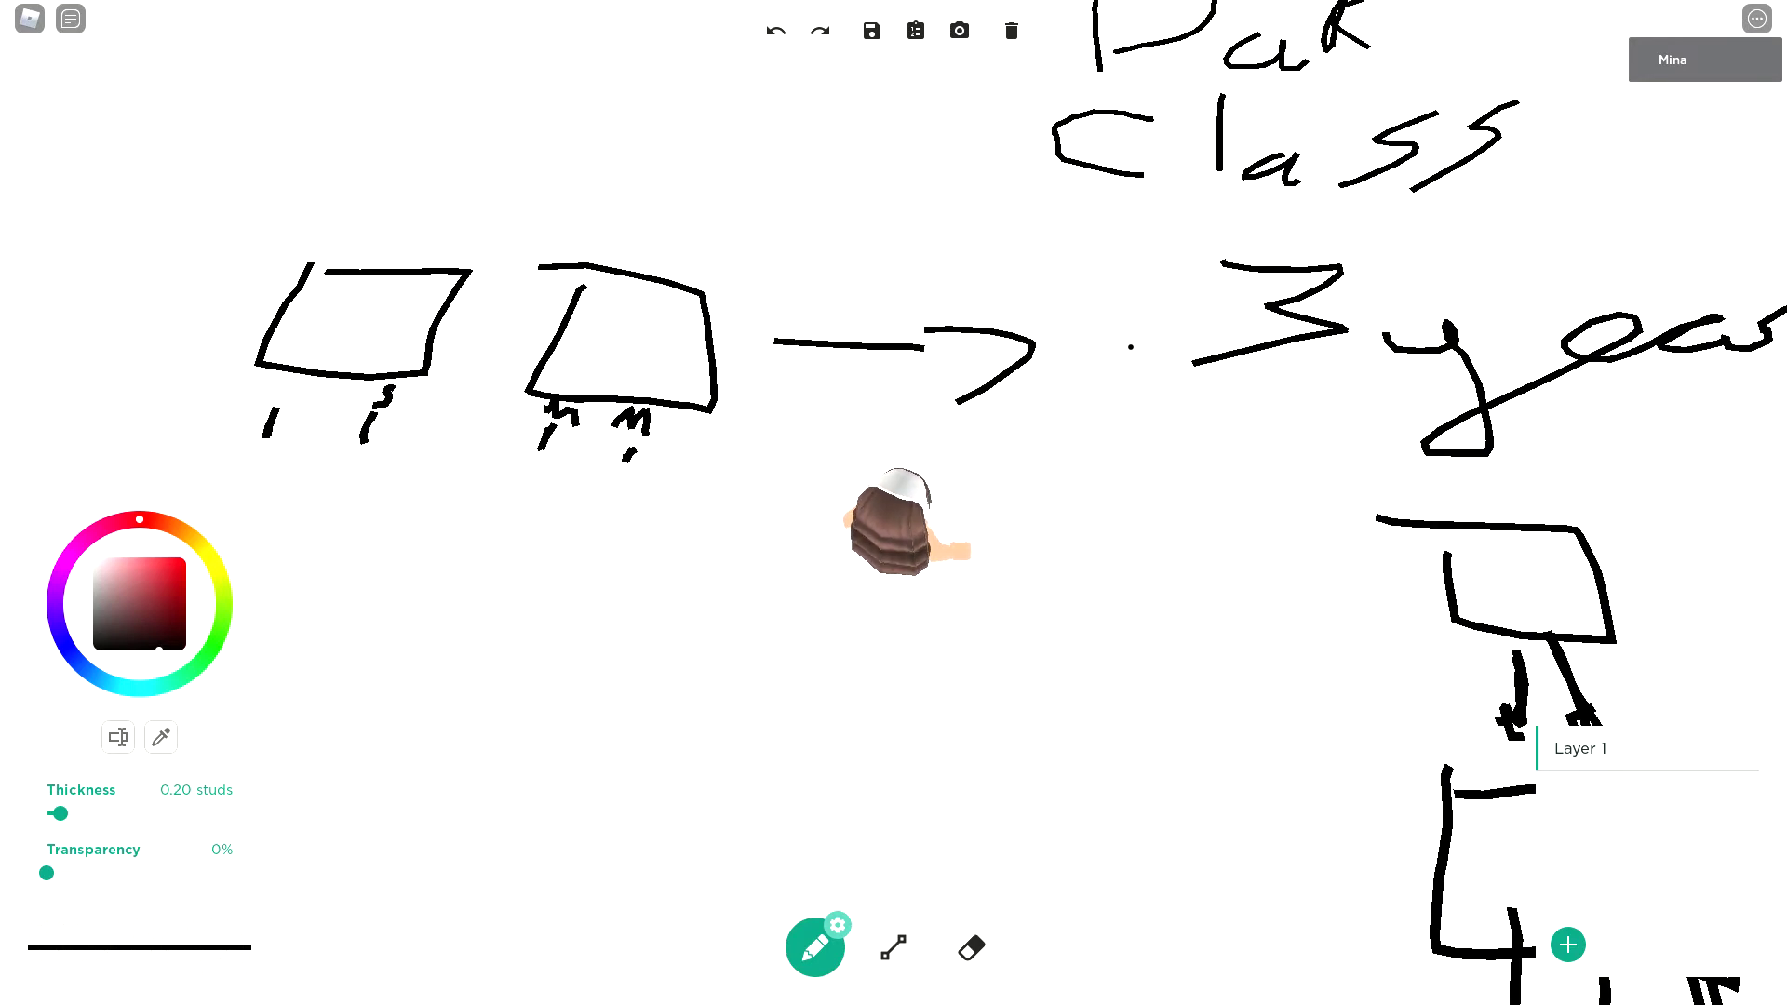
key("s")
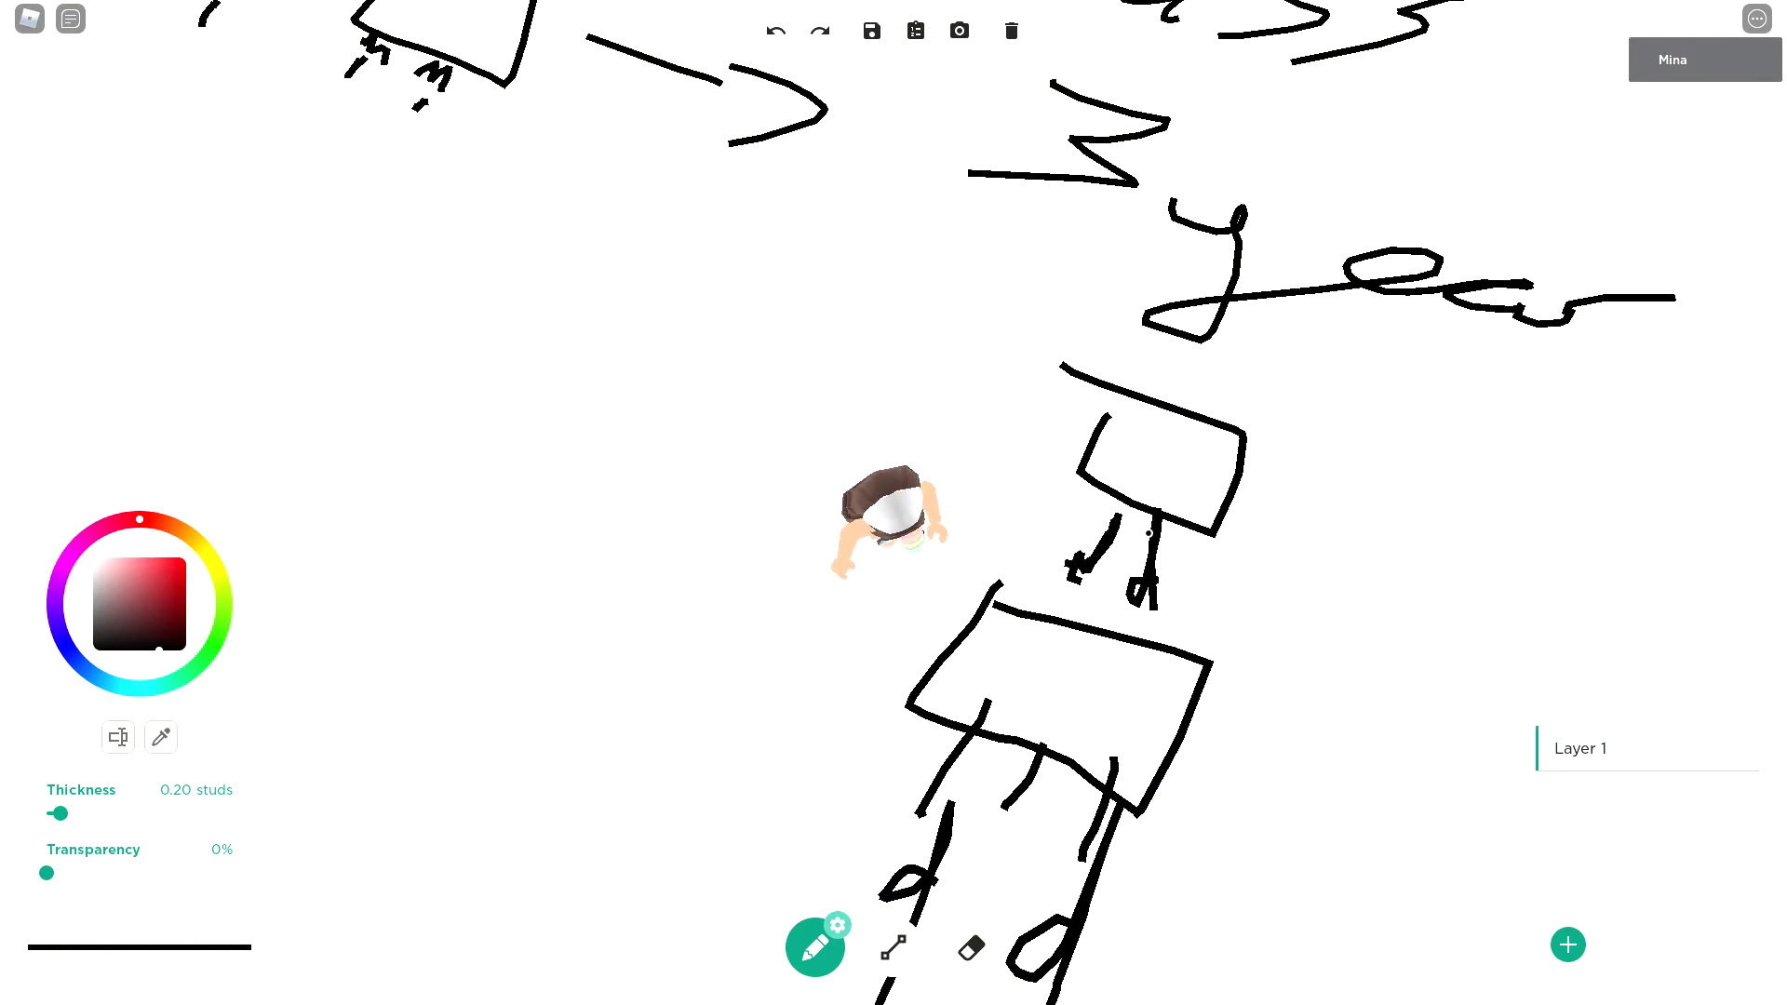
mouse_move(1160, 302)
left_mouse_down()
mouse_move(1210, 428)
mouse_move(1247, 325)
mouse_move(1159, 279)
left_mouse_up()
- Walk the avatar around the floor to look over the figure and desk drawing
key("w")
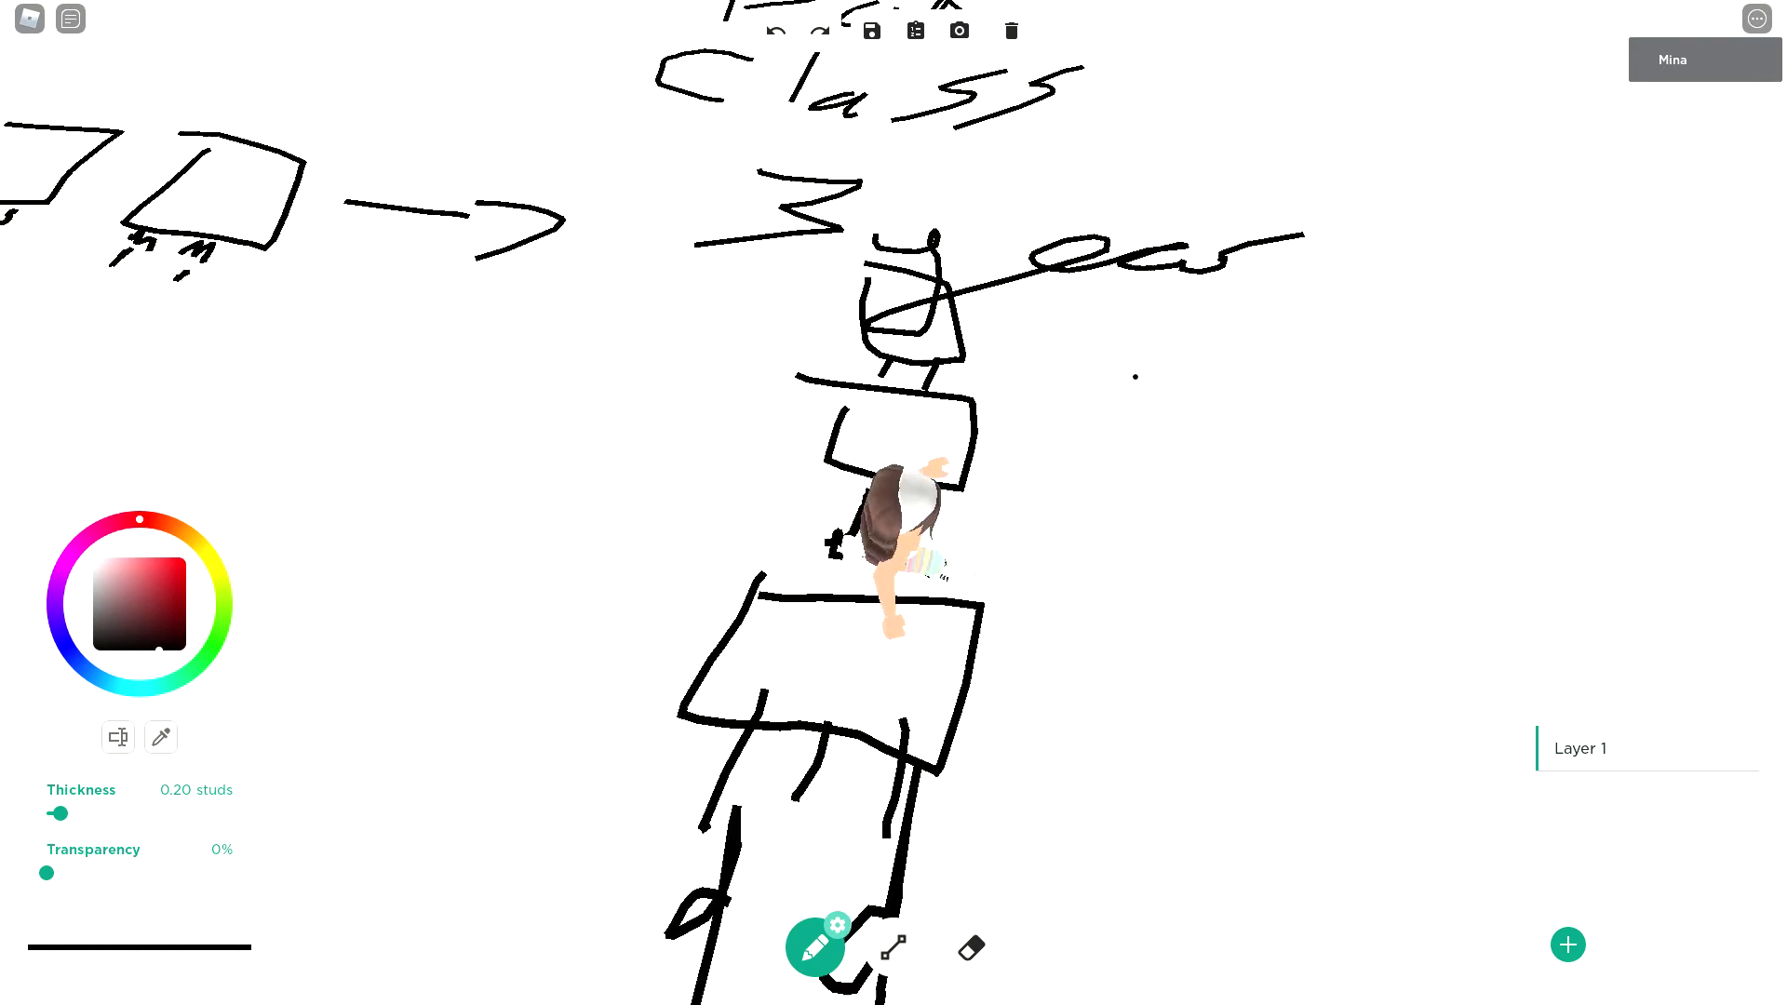
key("w")
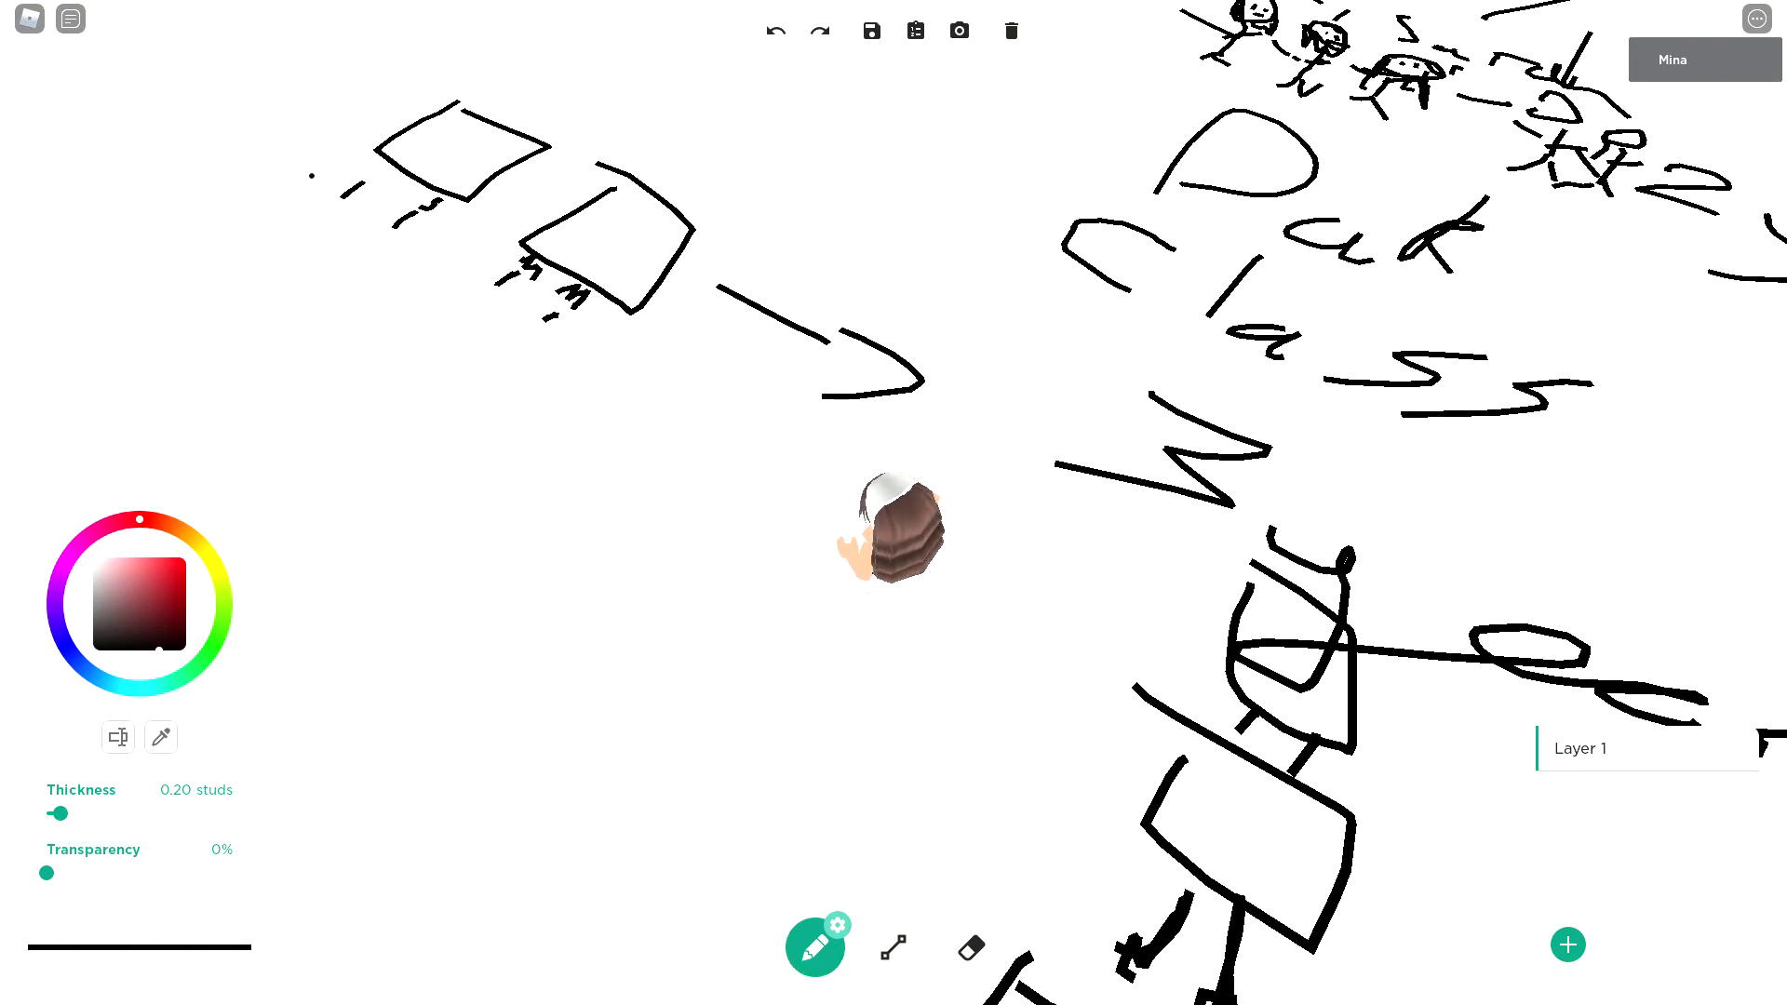
key("d")
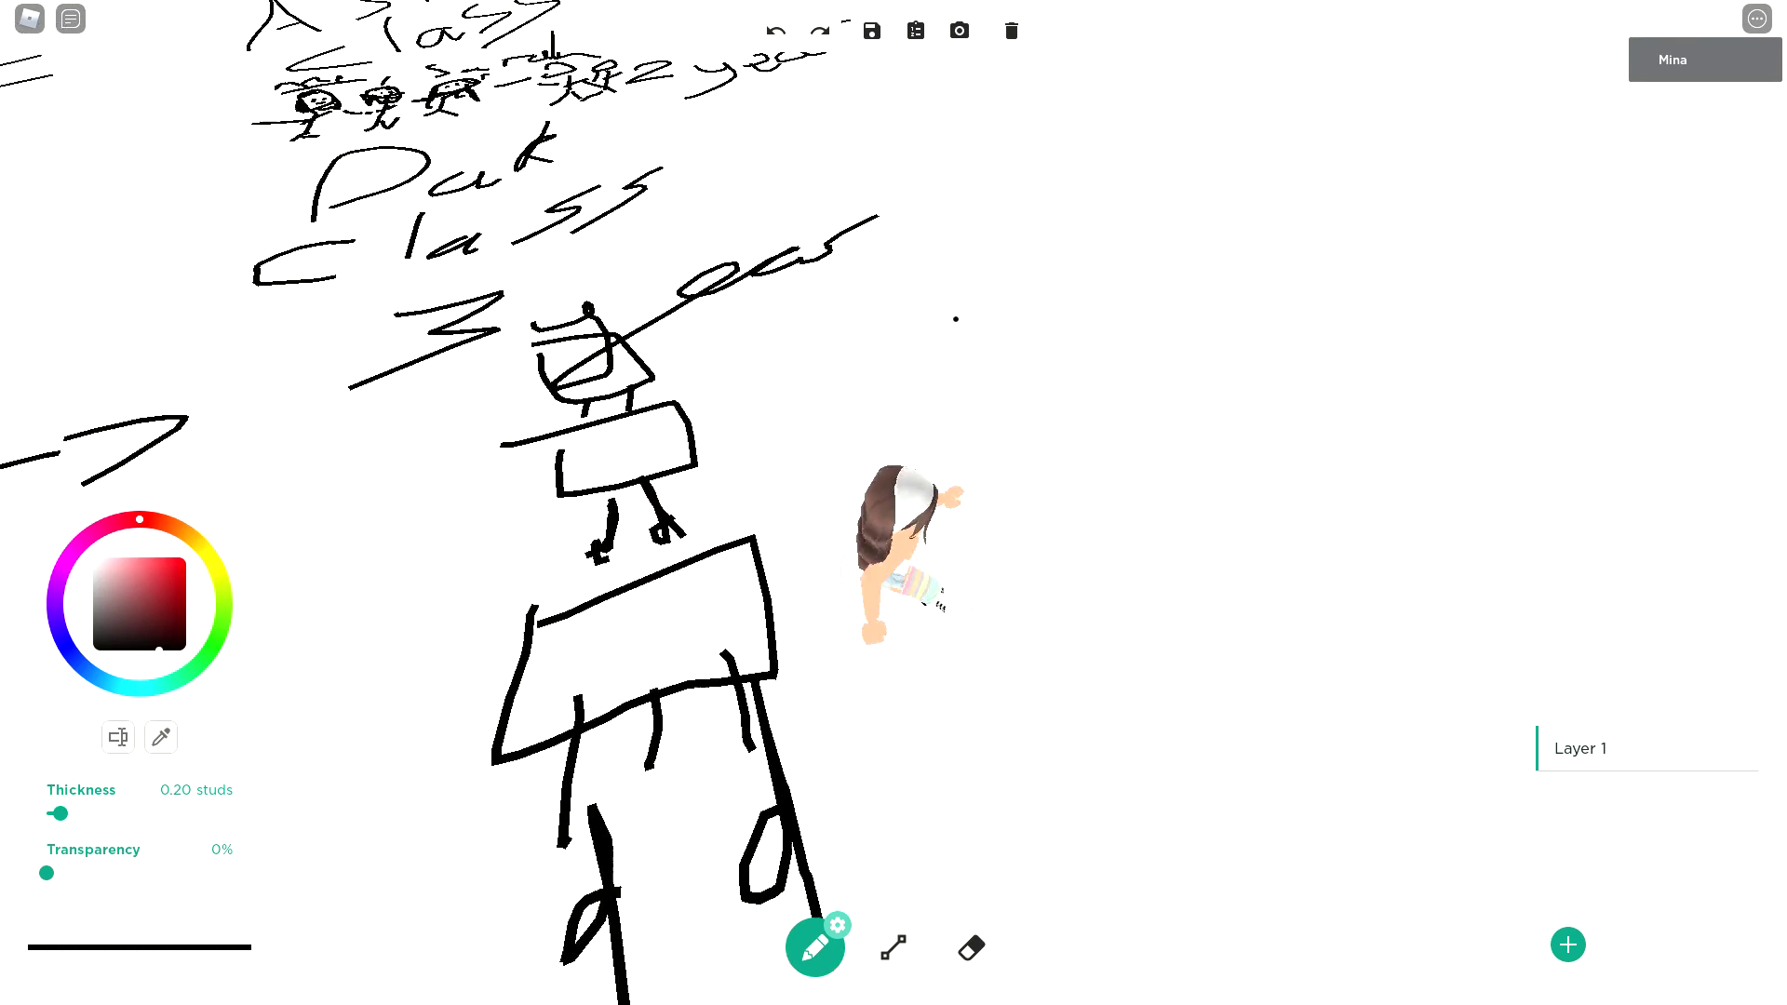
key("d")
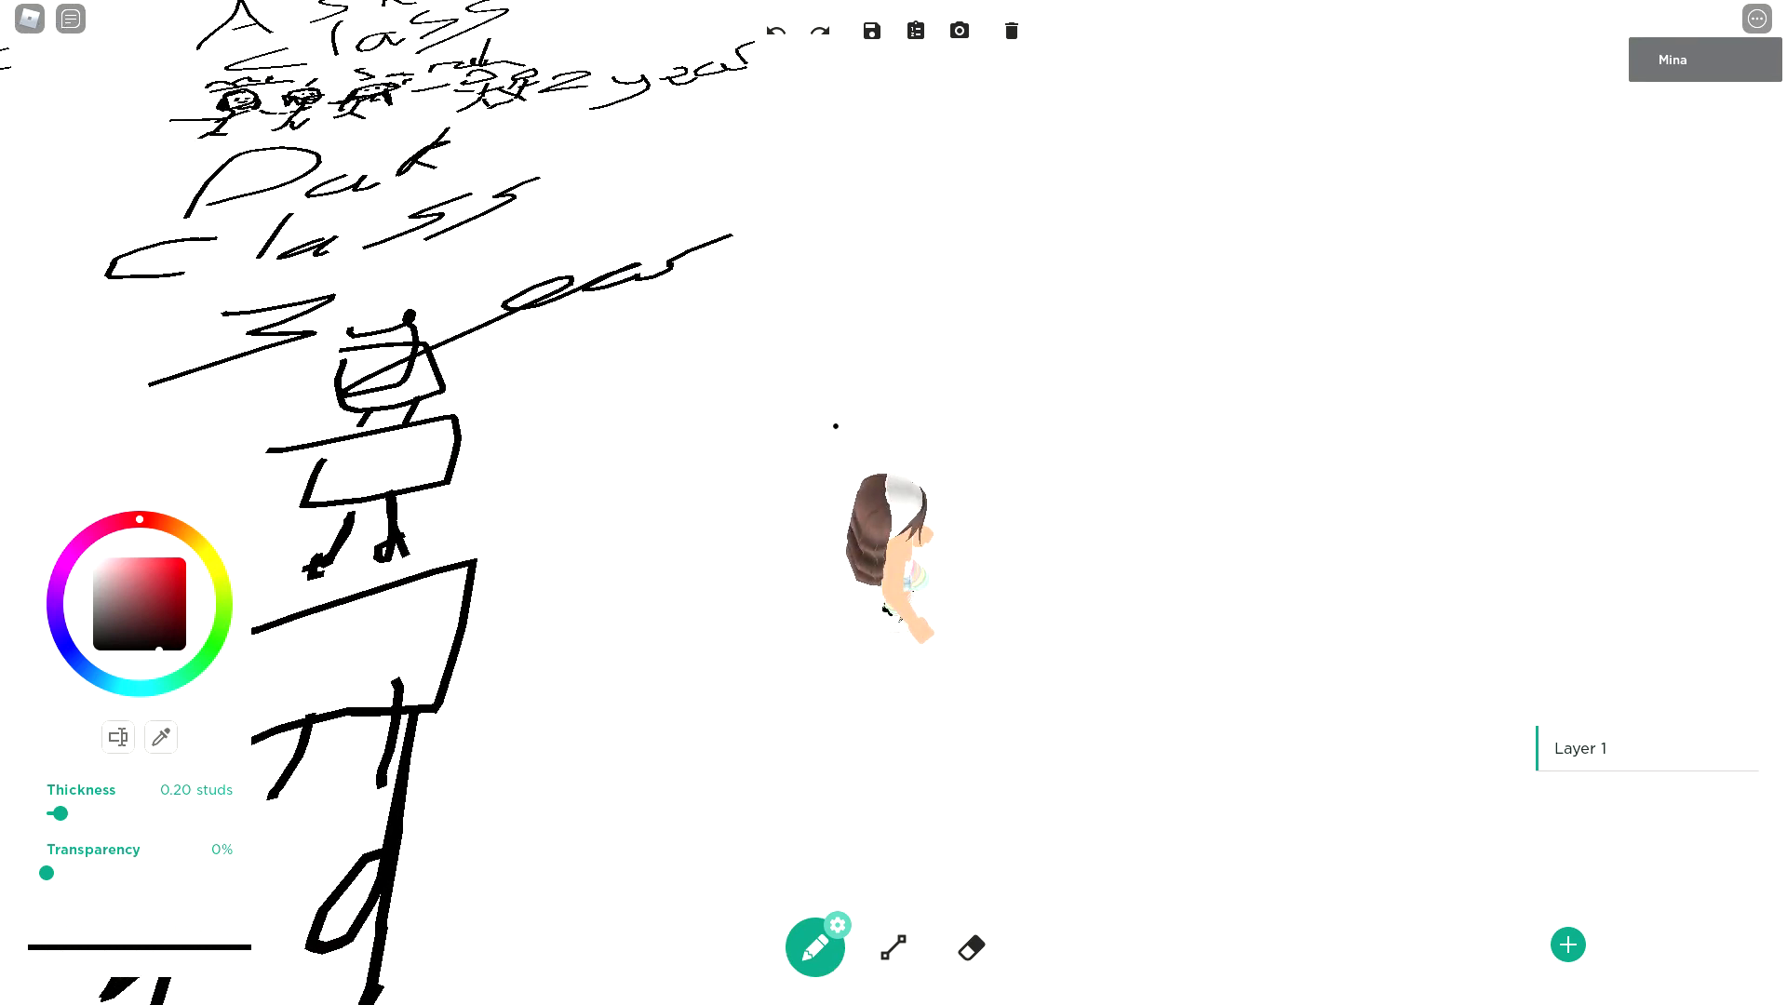
key("a")
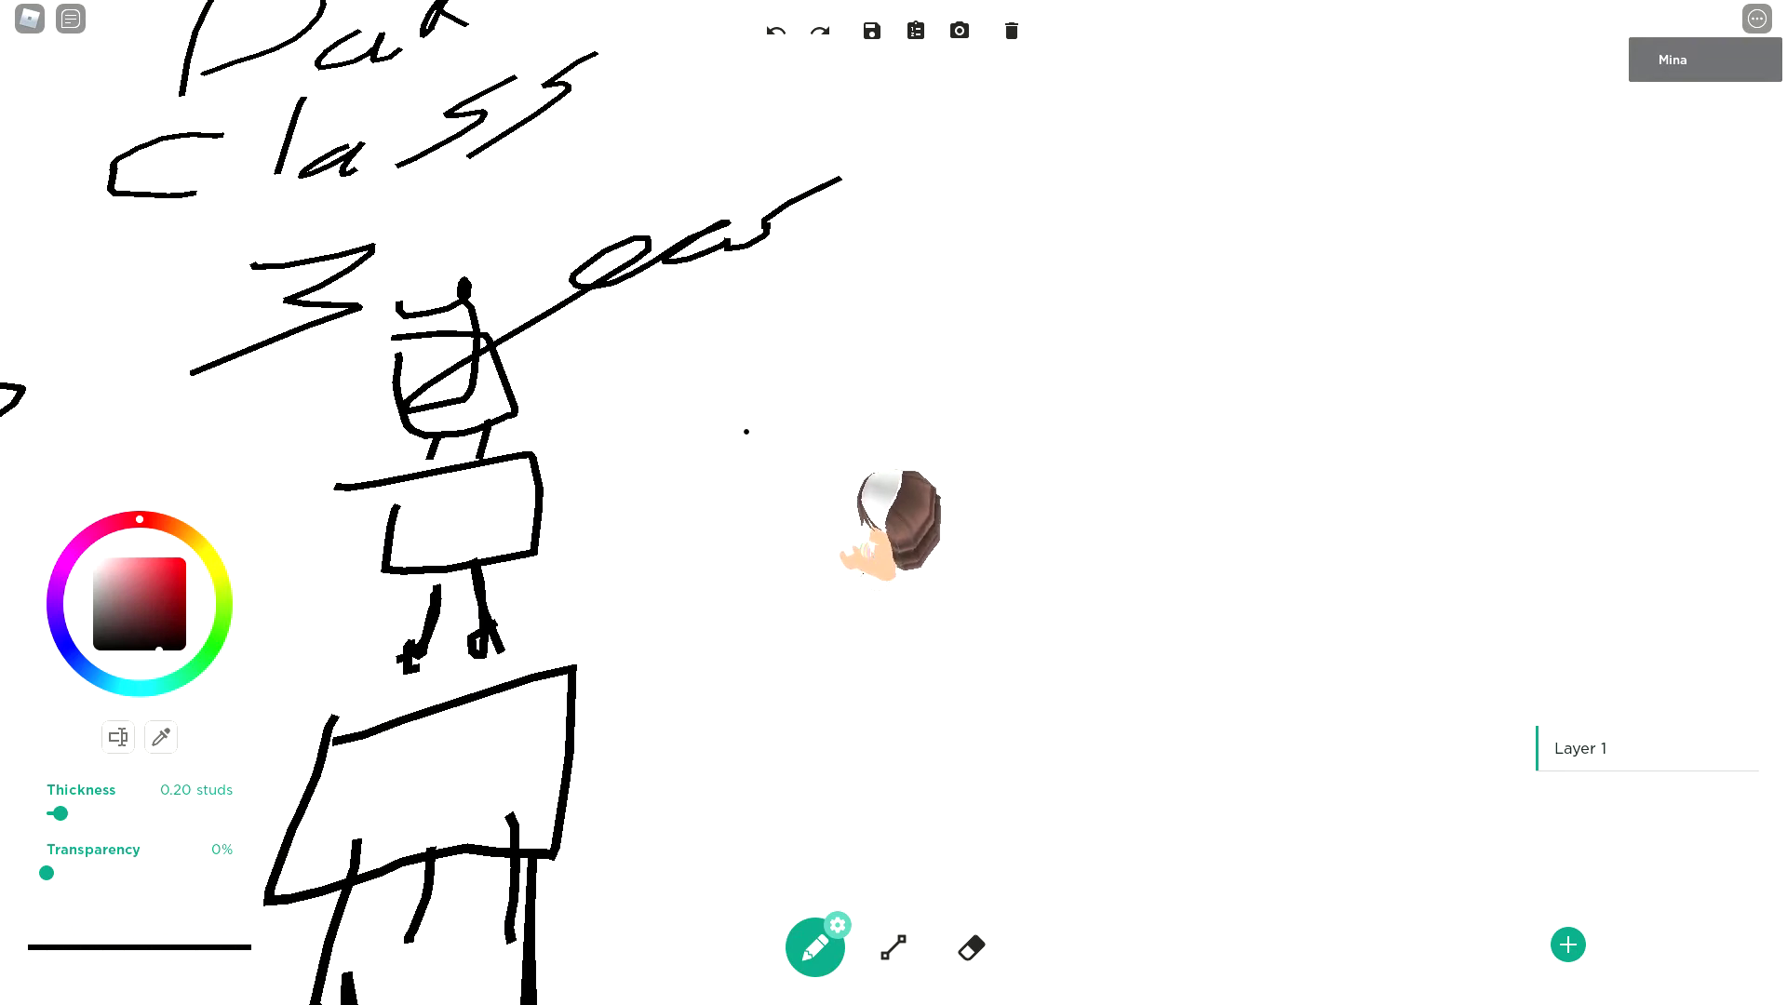
key("s")
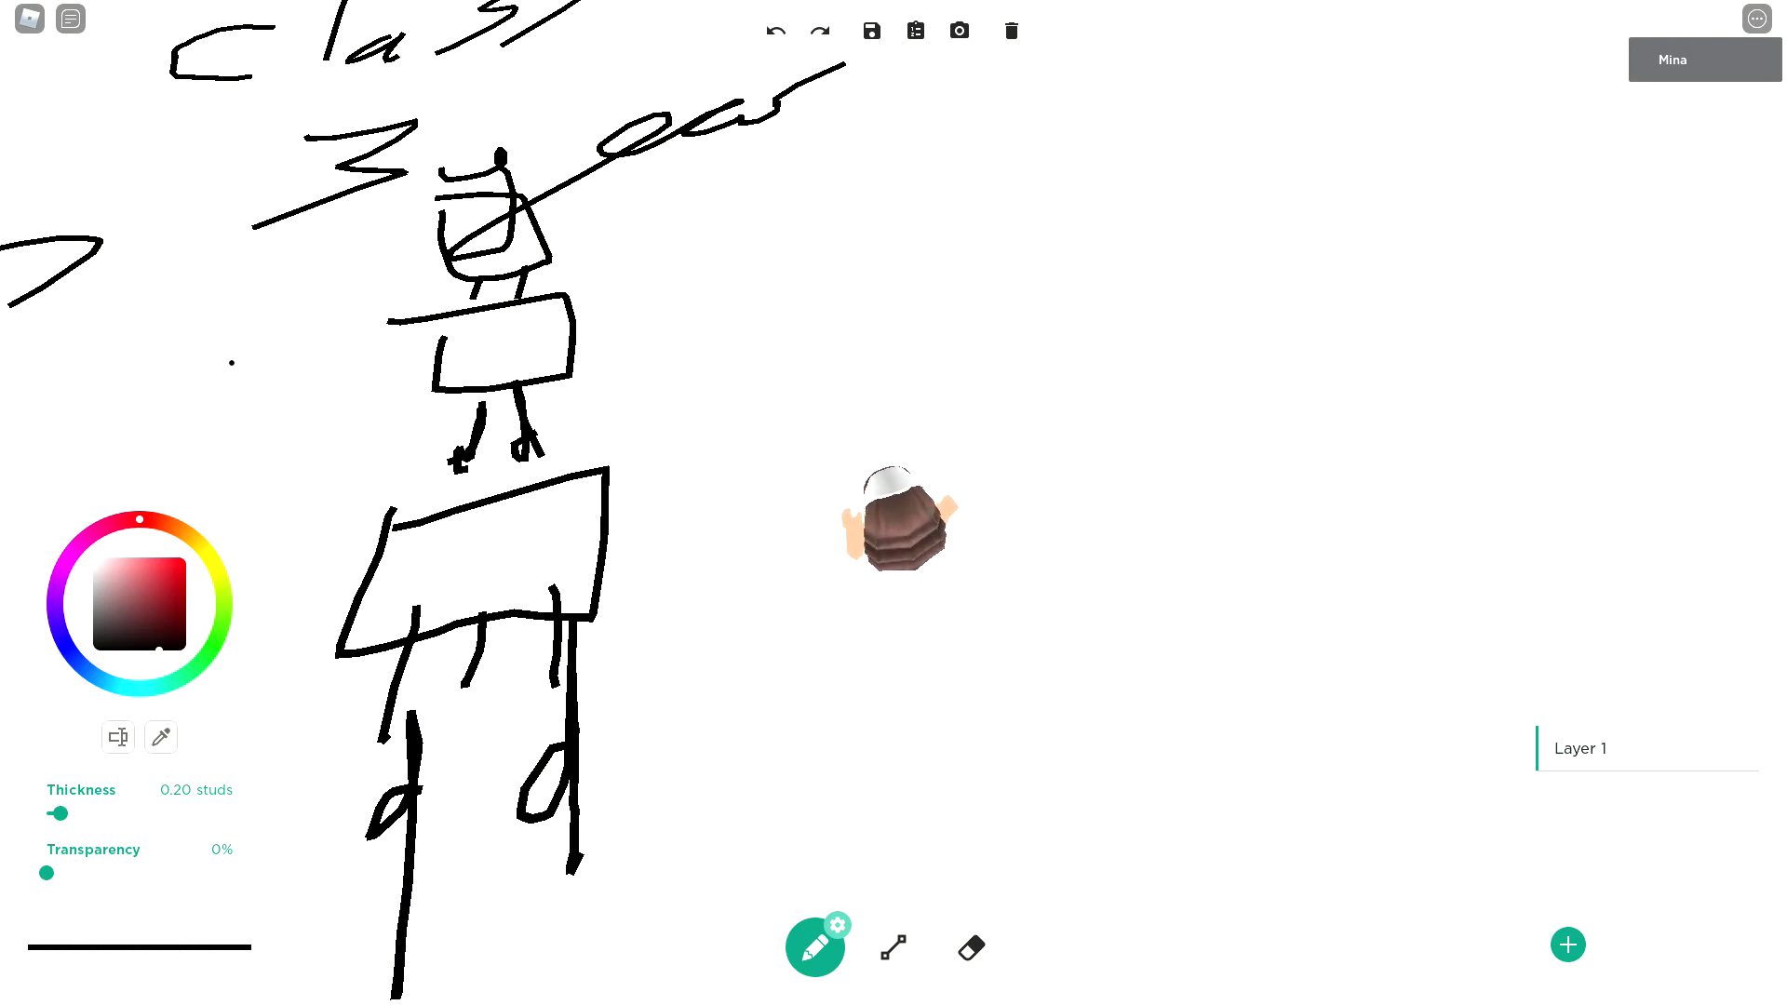
key("w")
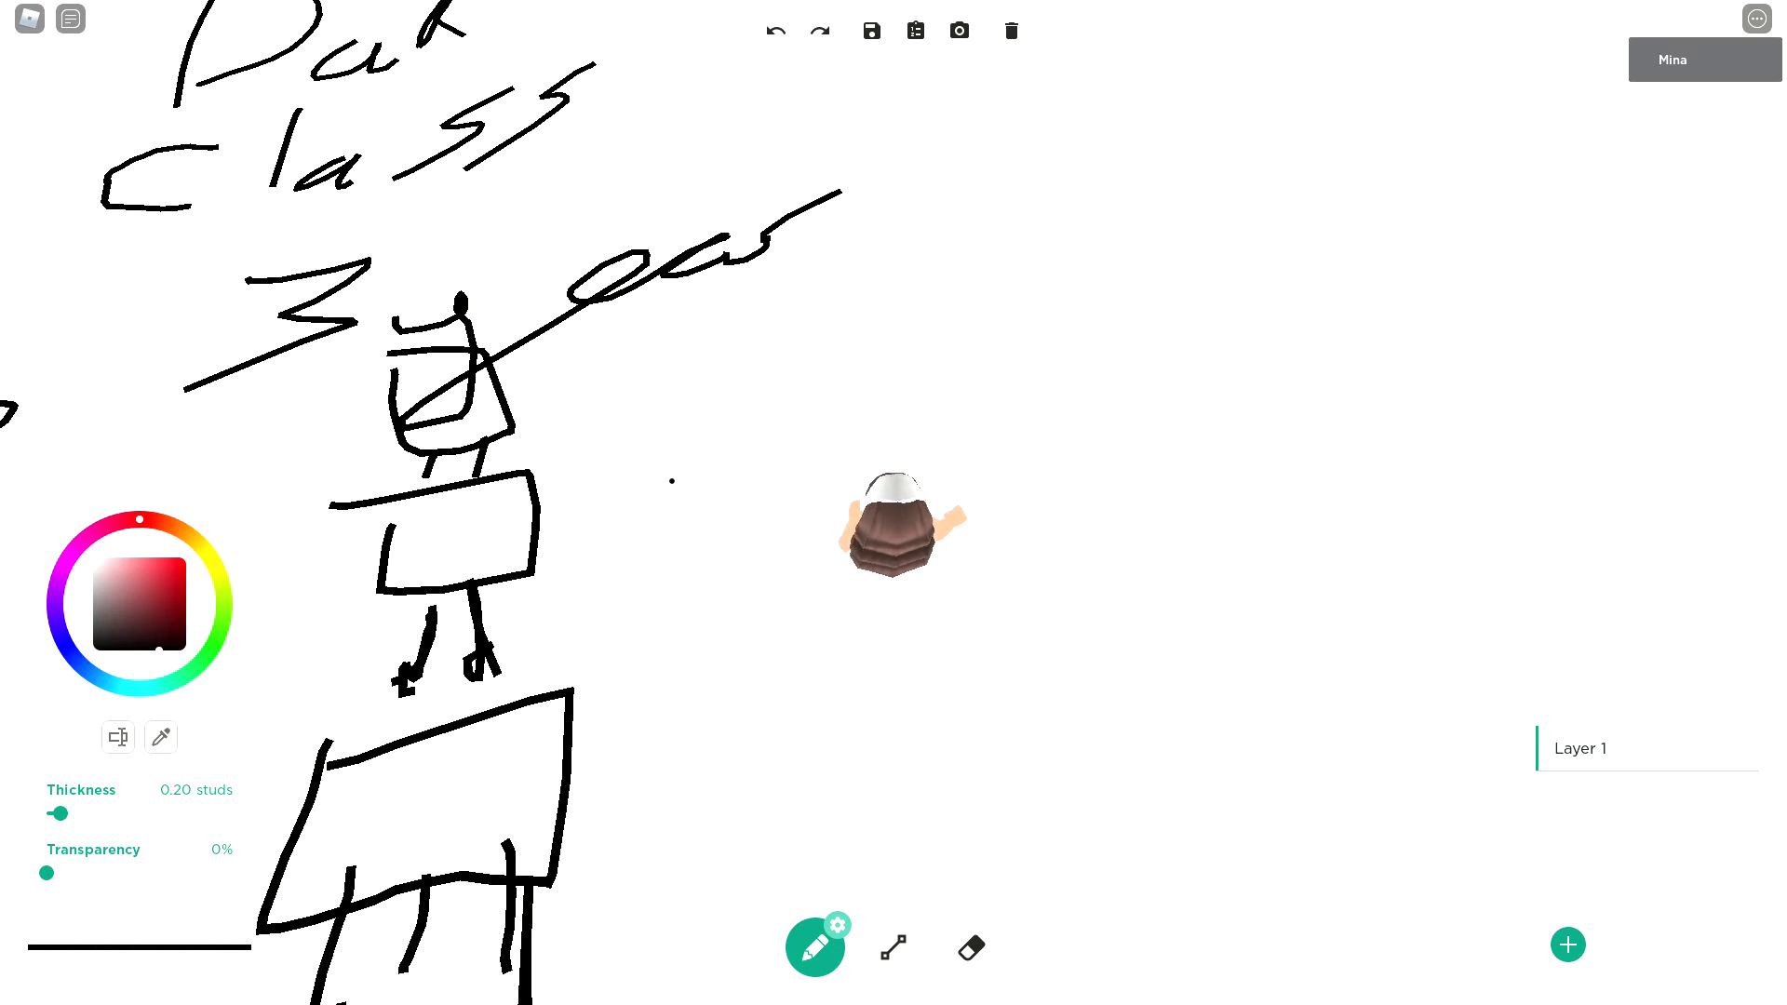
- Hand-letter the word 'Rubish' in black to the right of the figure
mouse_move(672, 481)
left_mouse_down()
mouse_move(742, 491)
mouse_move(670, 575)
mouse_move(883, 538)
left_mouse_up()
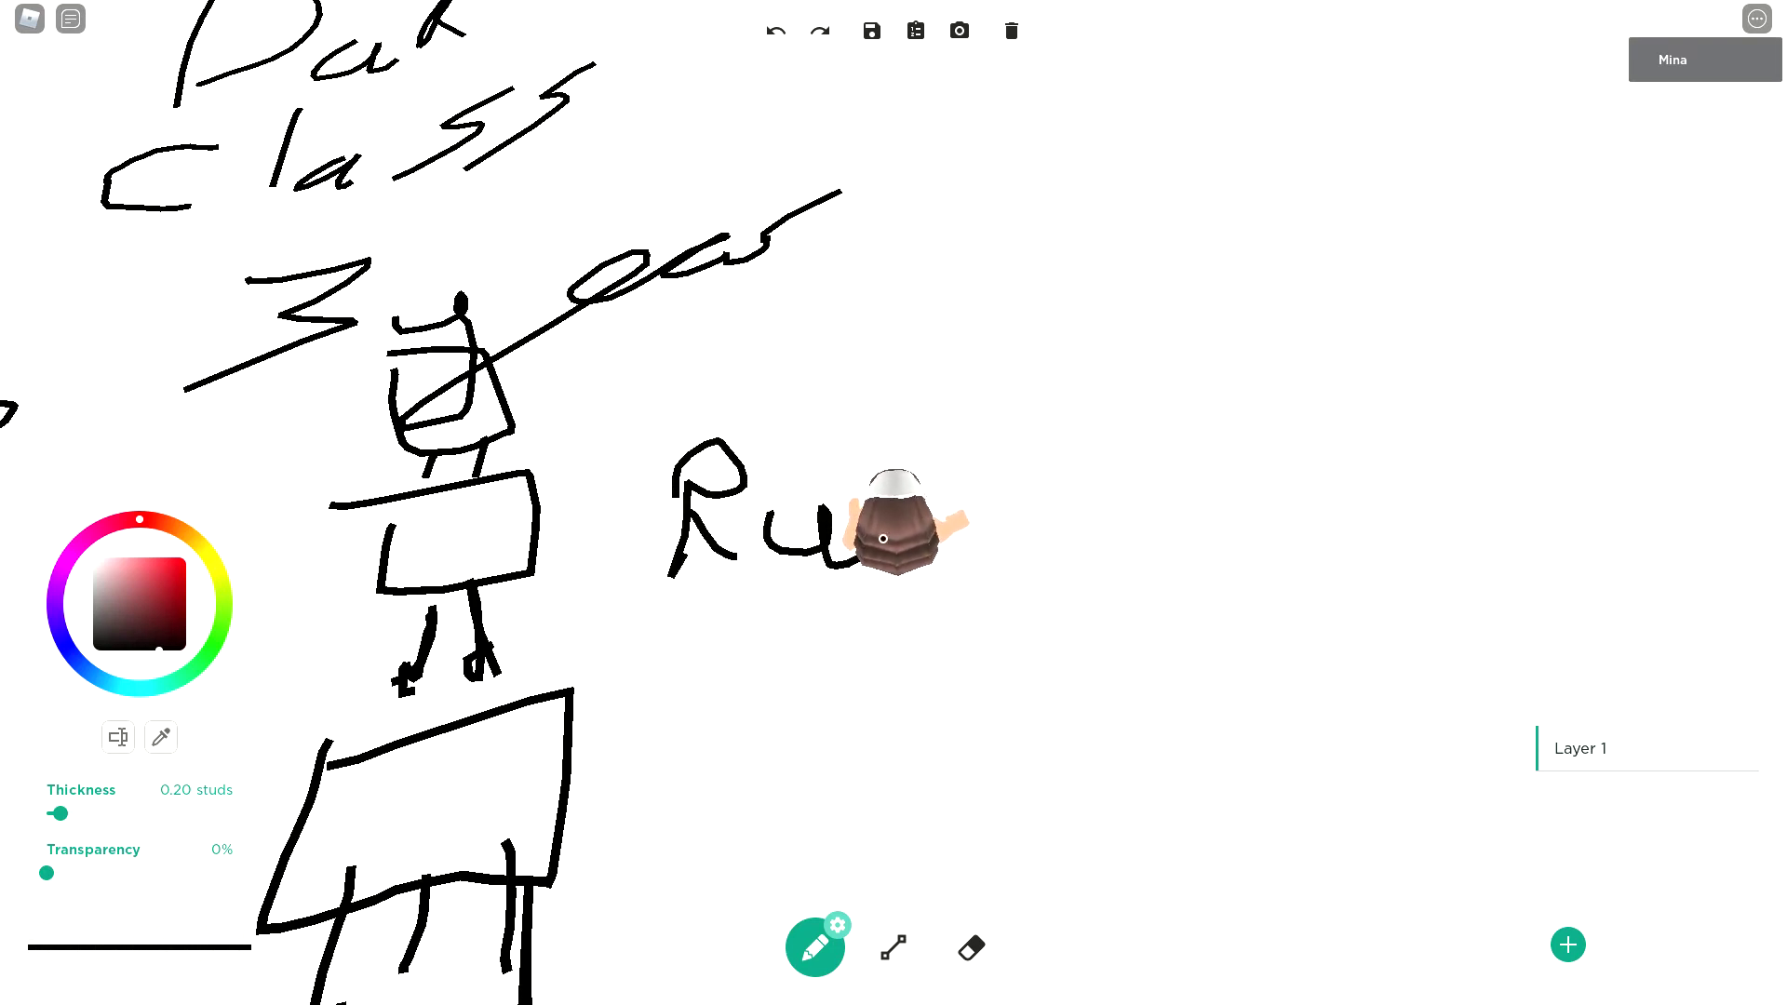
left_click_drag(1018, 546, 1025, 526)
mouse_move(1064, 498)
left_mouse_down()
mouse_move(1096, 547)
mouse_move(1050, 565)
left_mouse_up()
mouse_move(1177, 420)
left_mouse_down()
mouse_move(1118, 551)
mouse_move(1181, 581)
left_mouse_up()
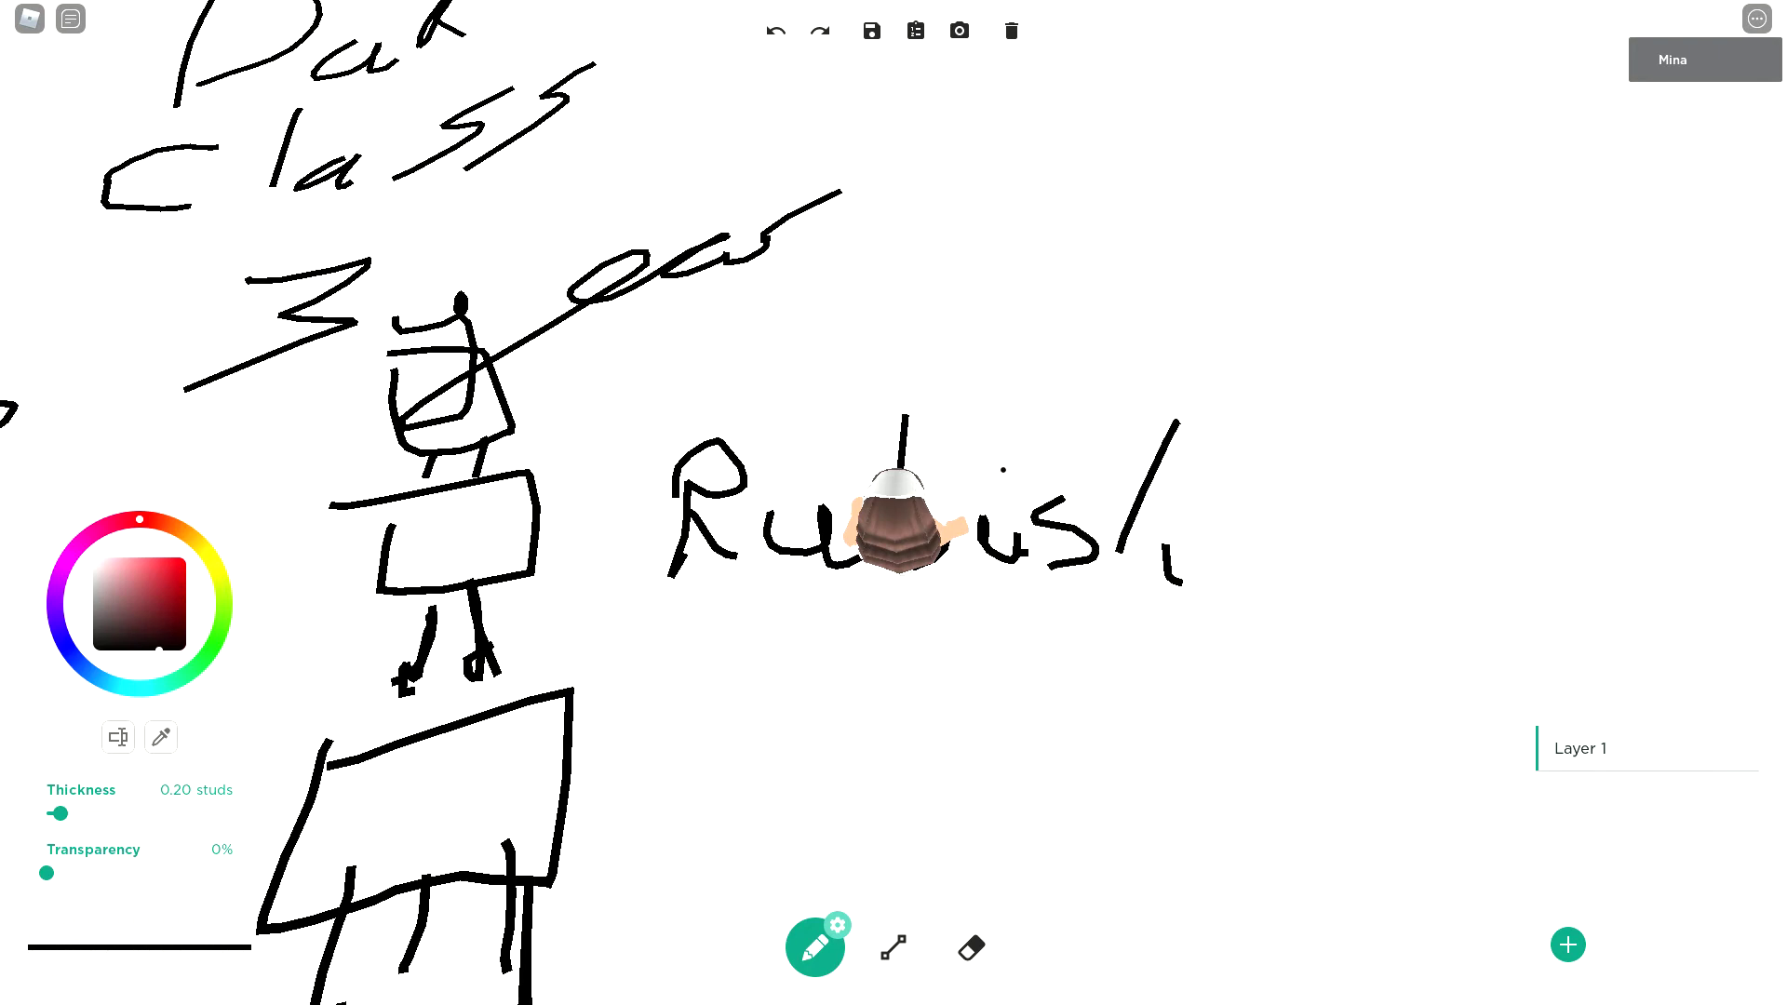
- Walk the avatar and rotate the view until 'Rubish' reads upright
key("s")
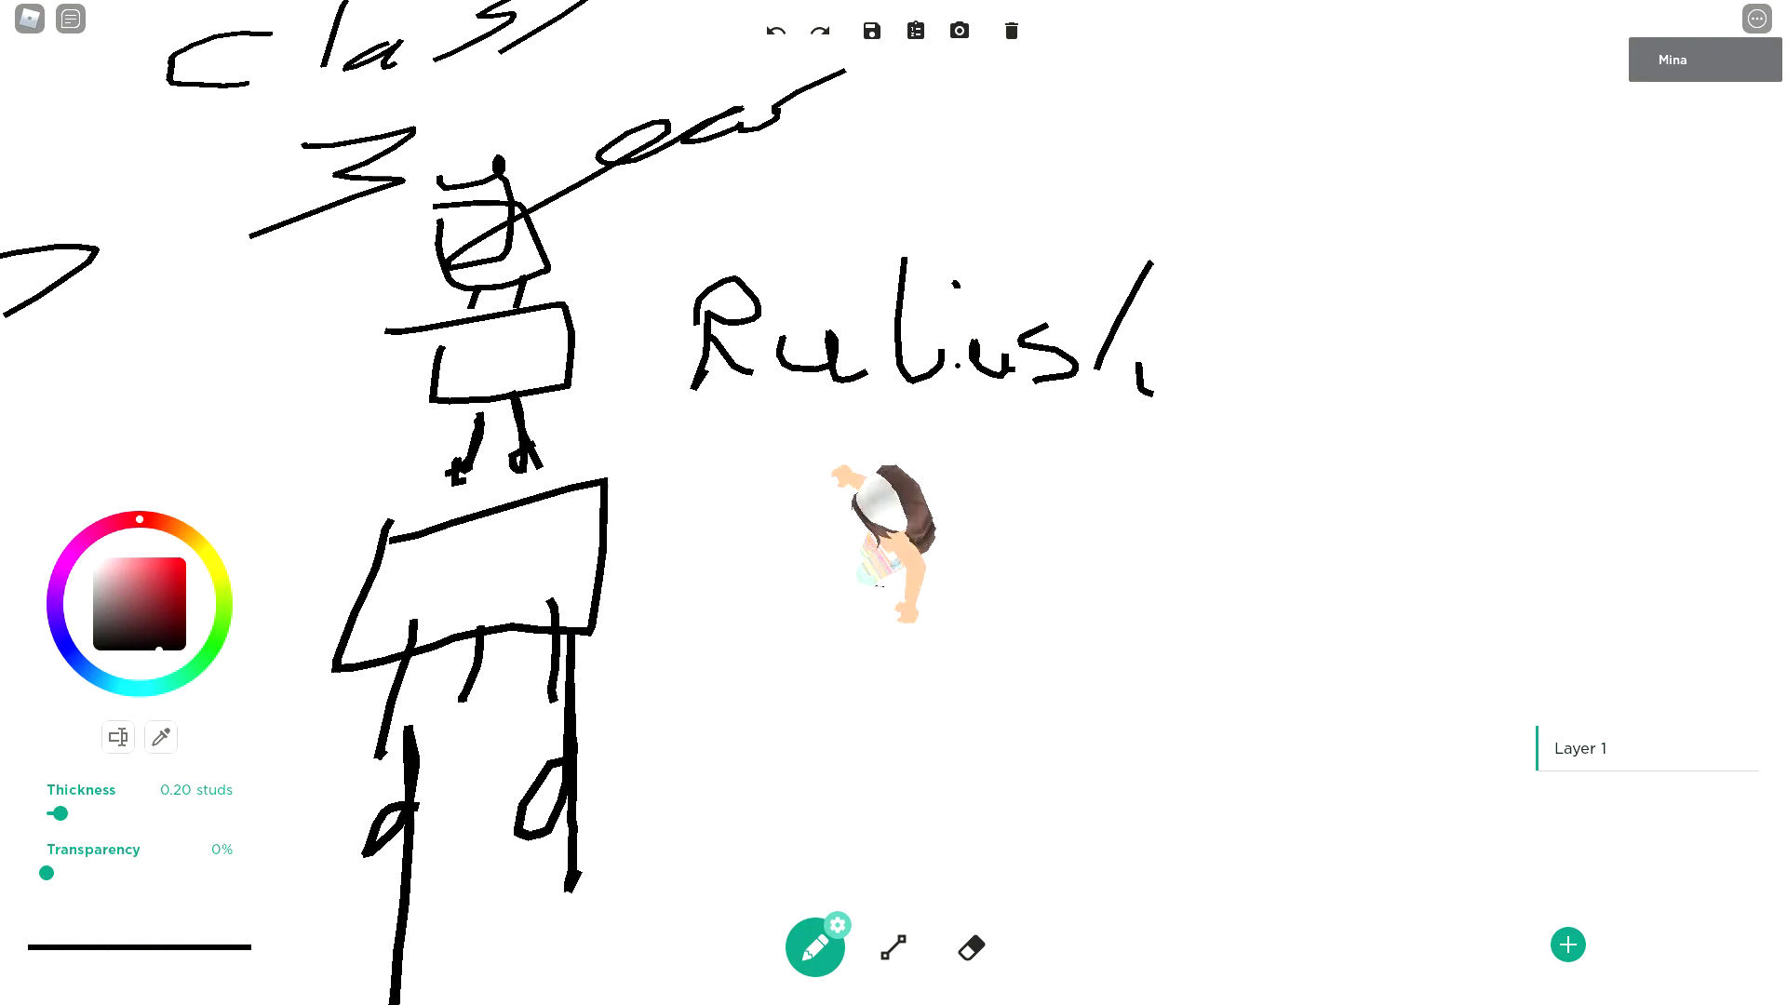
key("w")
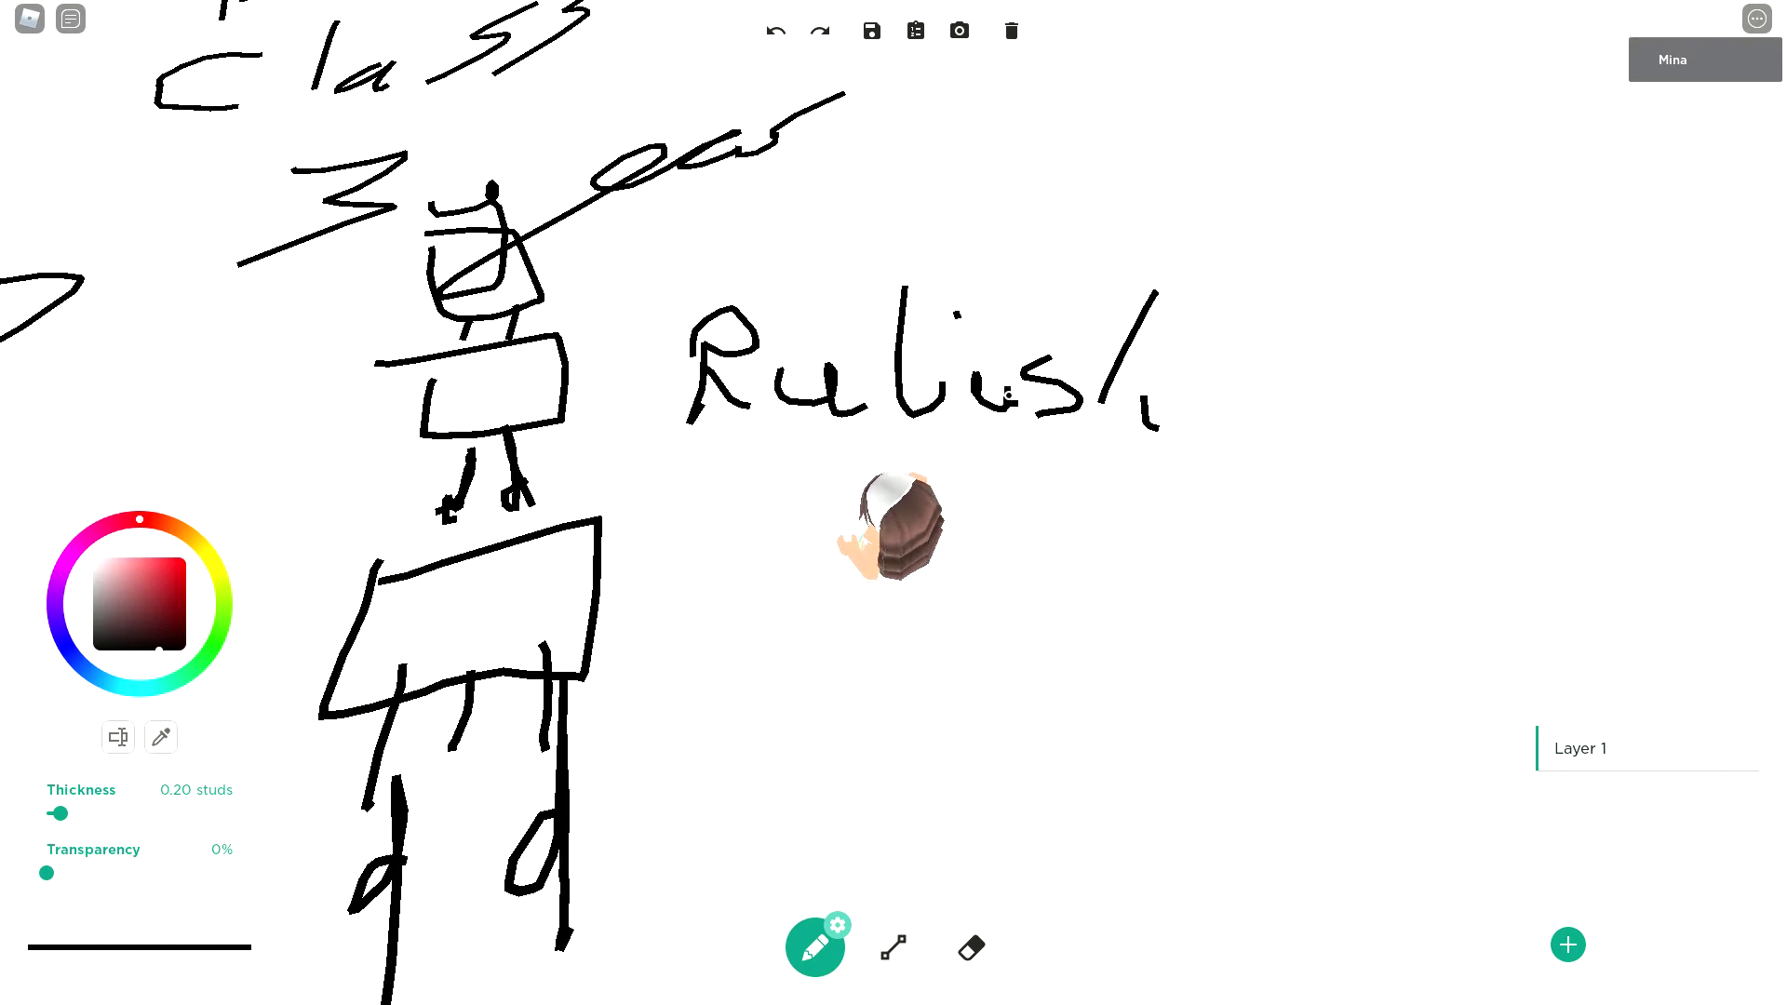
key("Left")
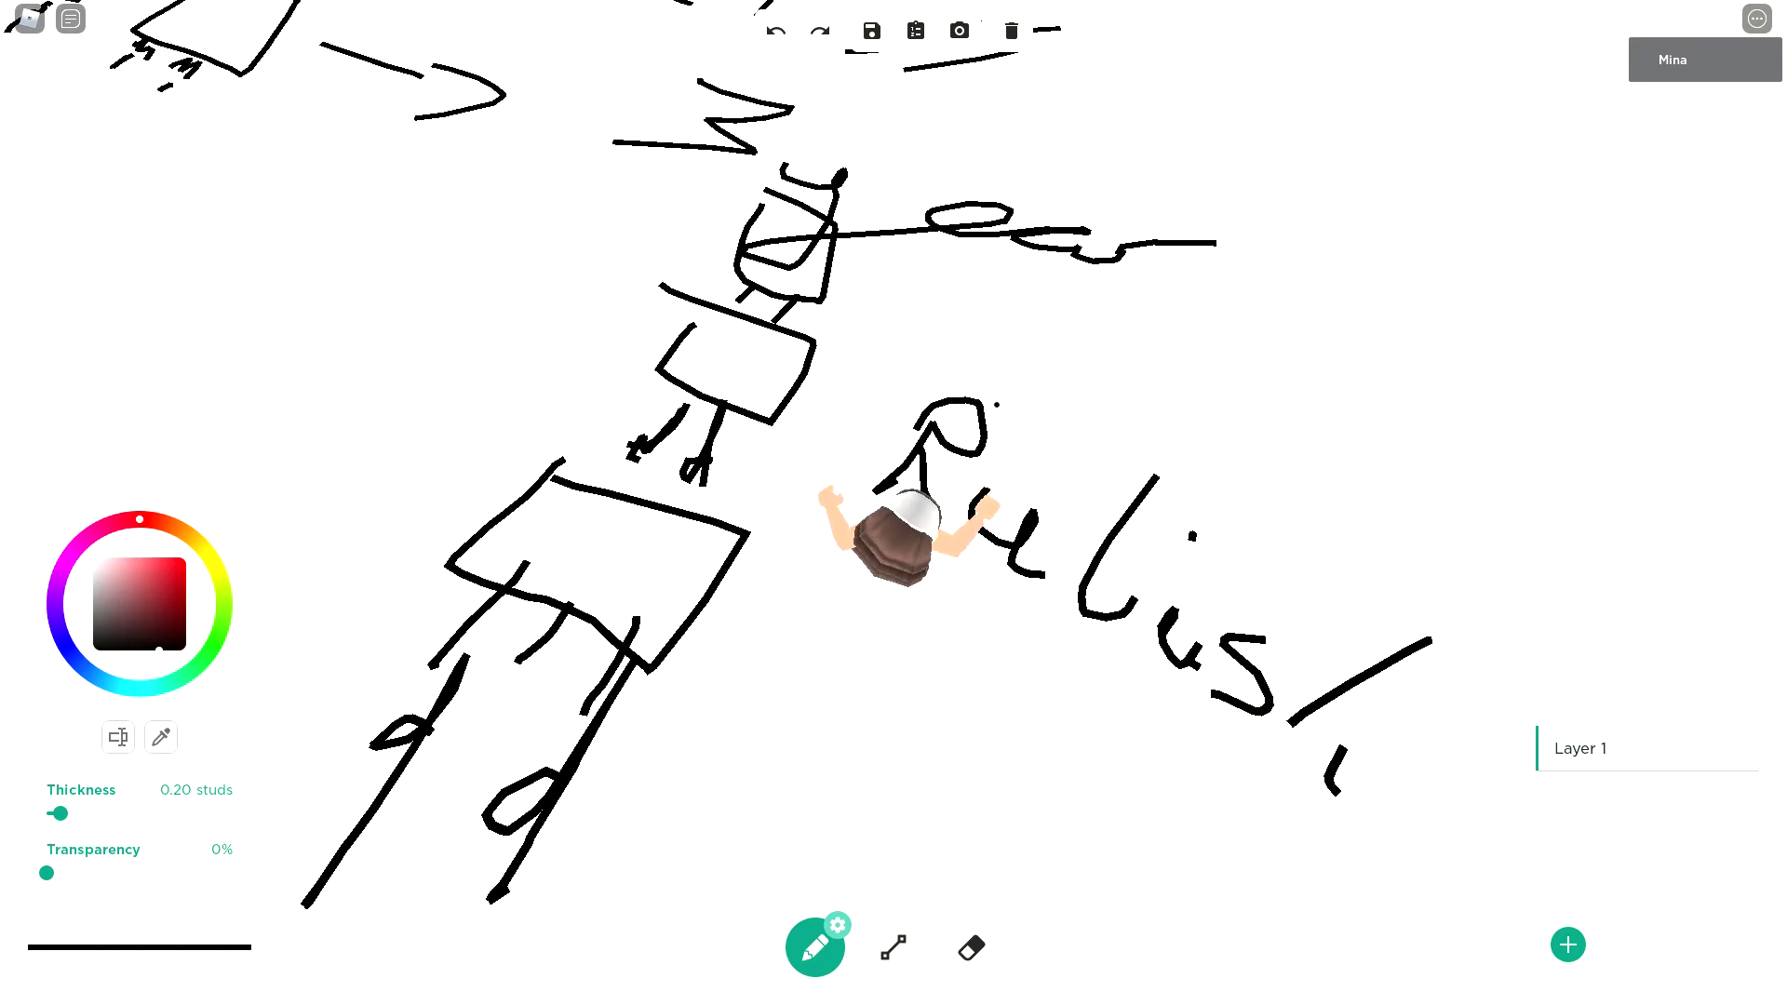
key("s")
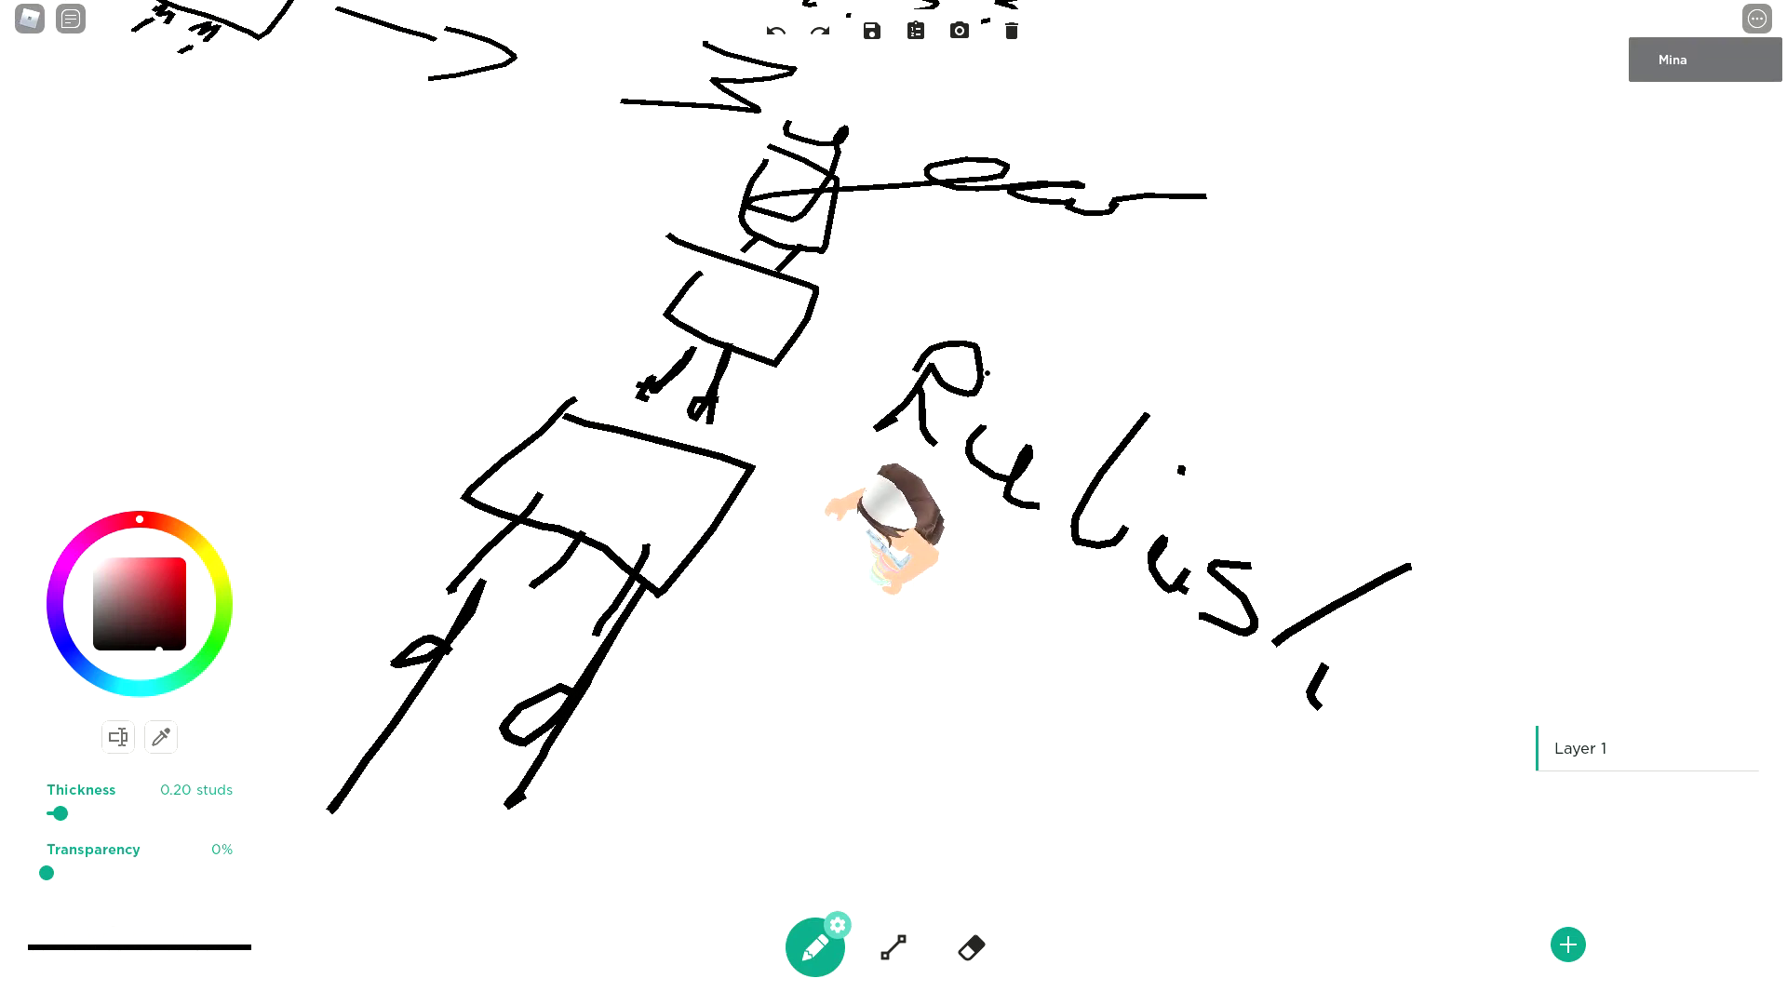
key("Right")
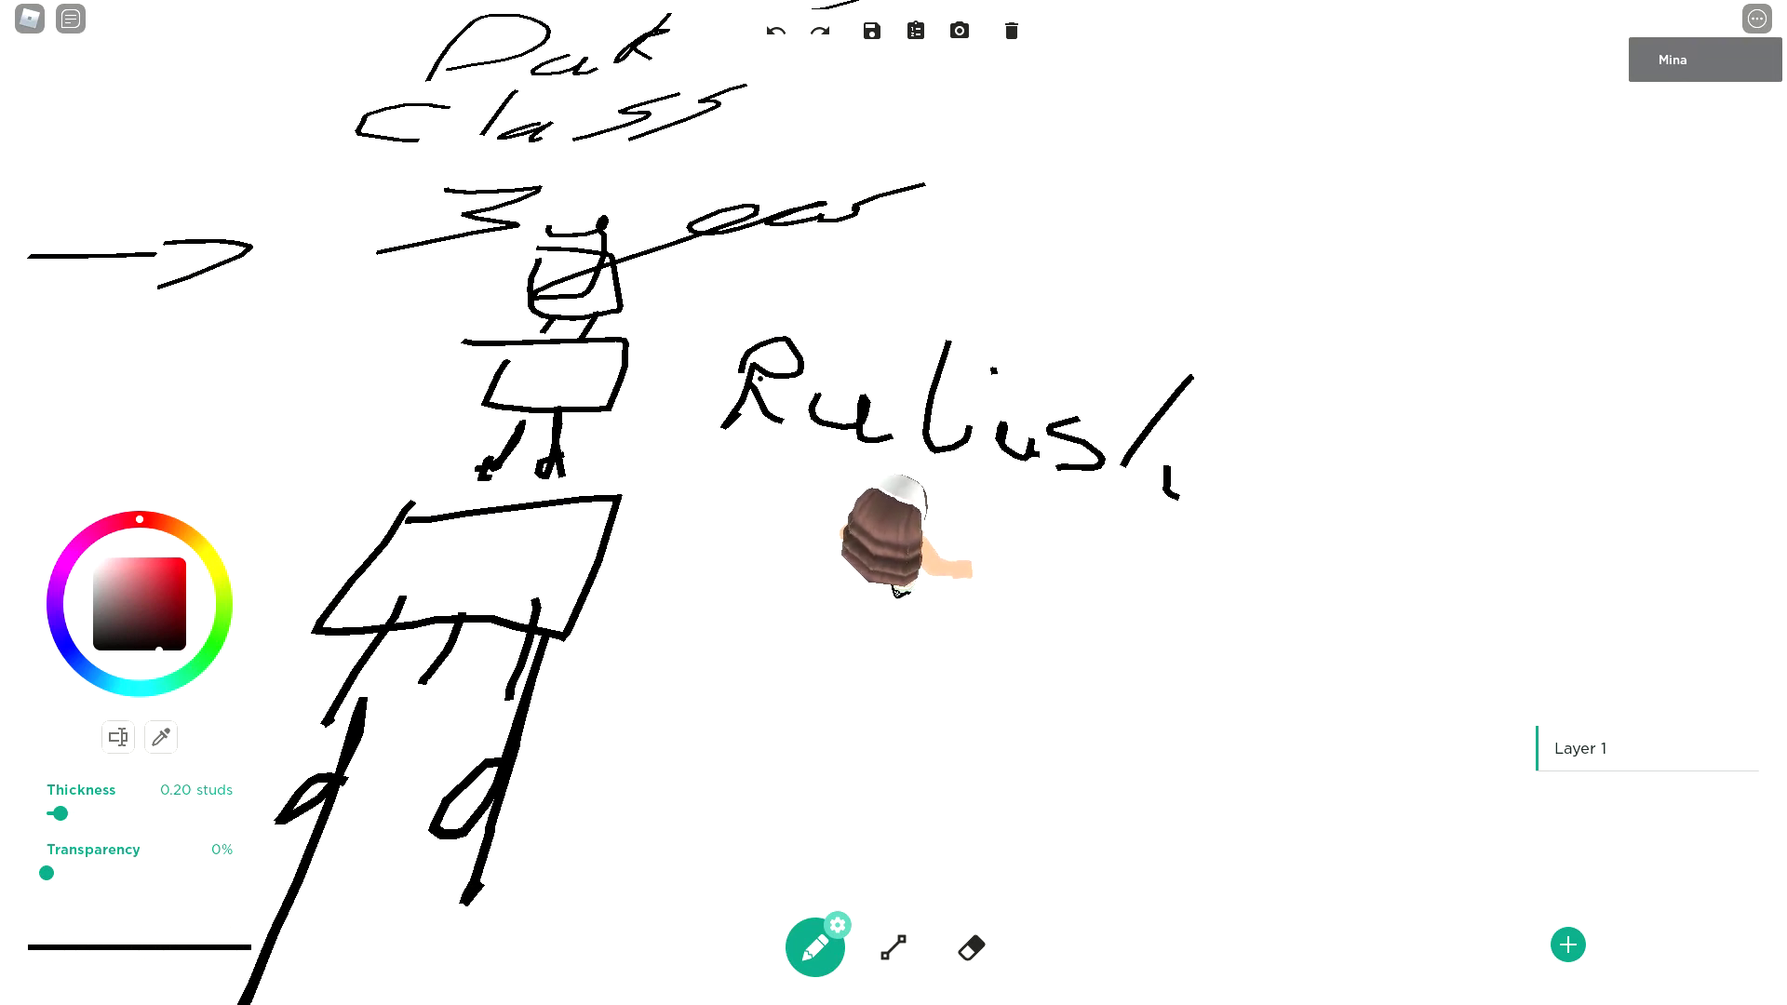
key("Right")
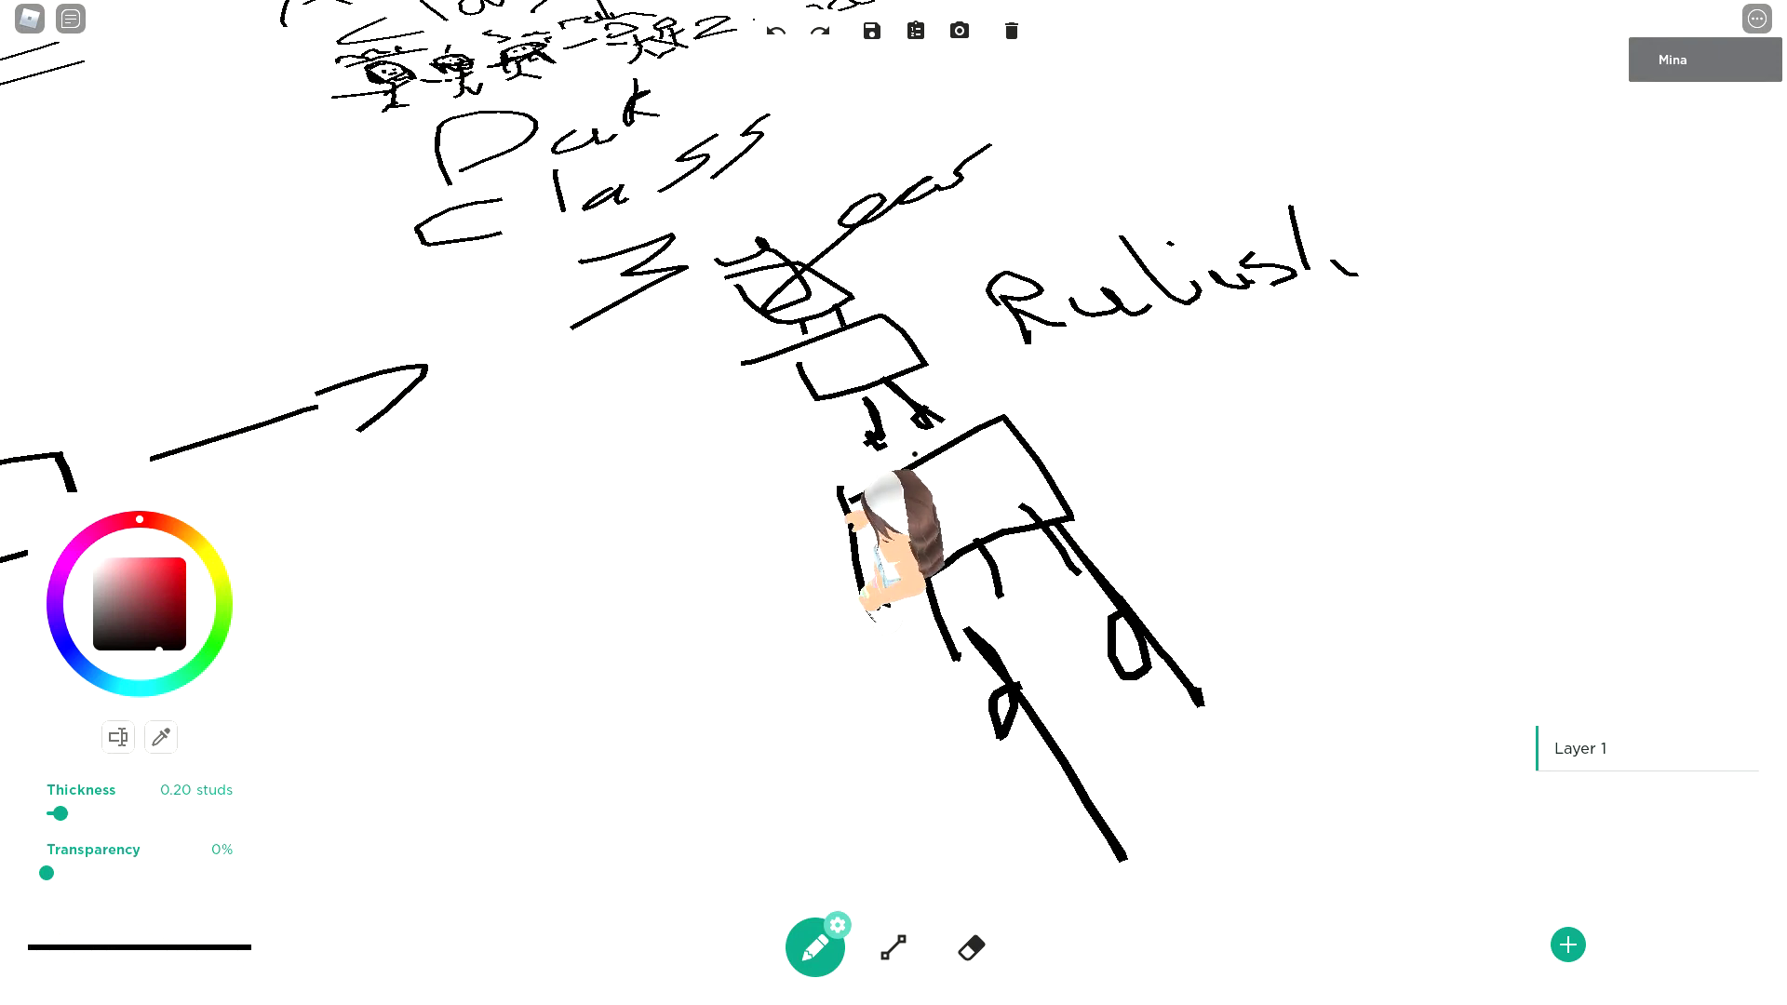
- Move right and draw the house body with its pointed roof and lower wall lines
key("Right")
key("d")
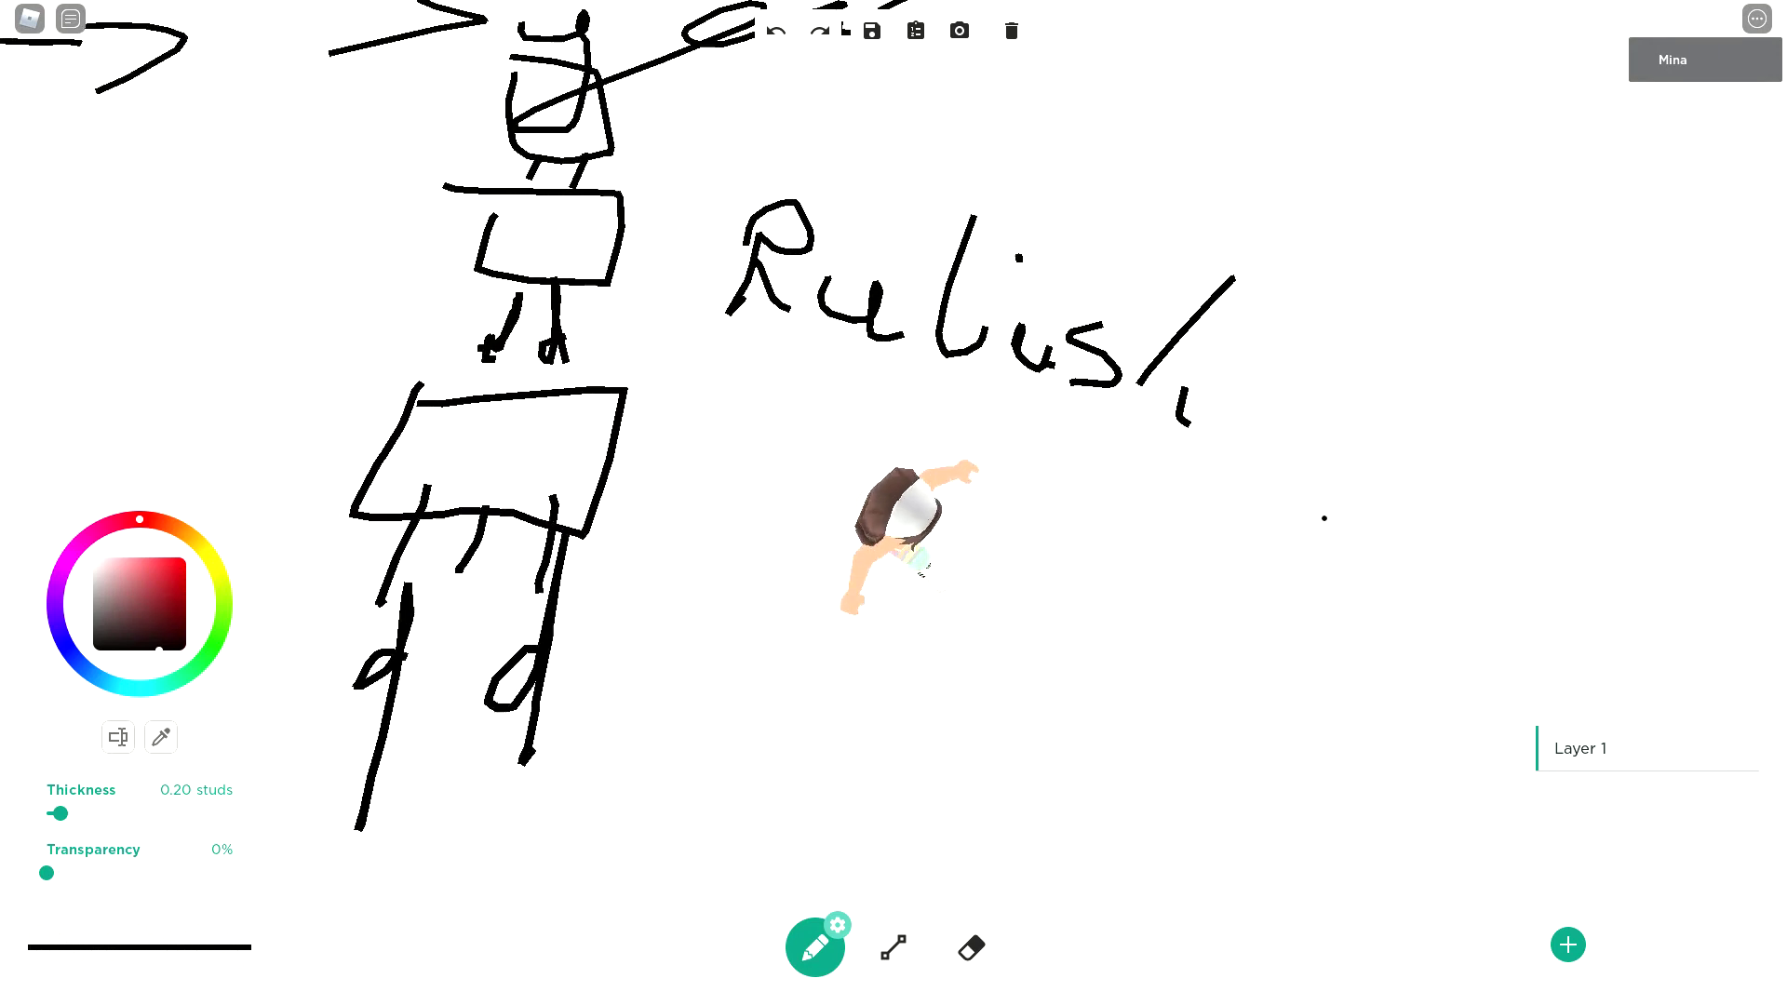
mouse_move(917, 363)
left_mouse_down()
mouse_move(897, 437)
mouse_move(1117, 348)
mouse_move(947, 354)
mouse_move(992, 274)
mouse_move(1103, 350)
mouse_move(1032, 469)
mouse_move(992, 434)
mouse_move(992, 480)
mouse_move(1027, 432)
mouse_move(1055, 478)
left_mouse_up()
left_click_drag(983, 394, 927, 389)
left_click_drag(1066, 384, 1120, 382)
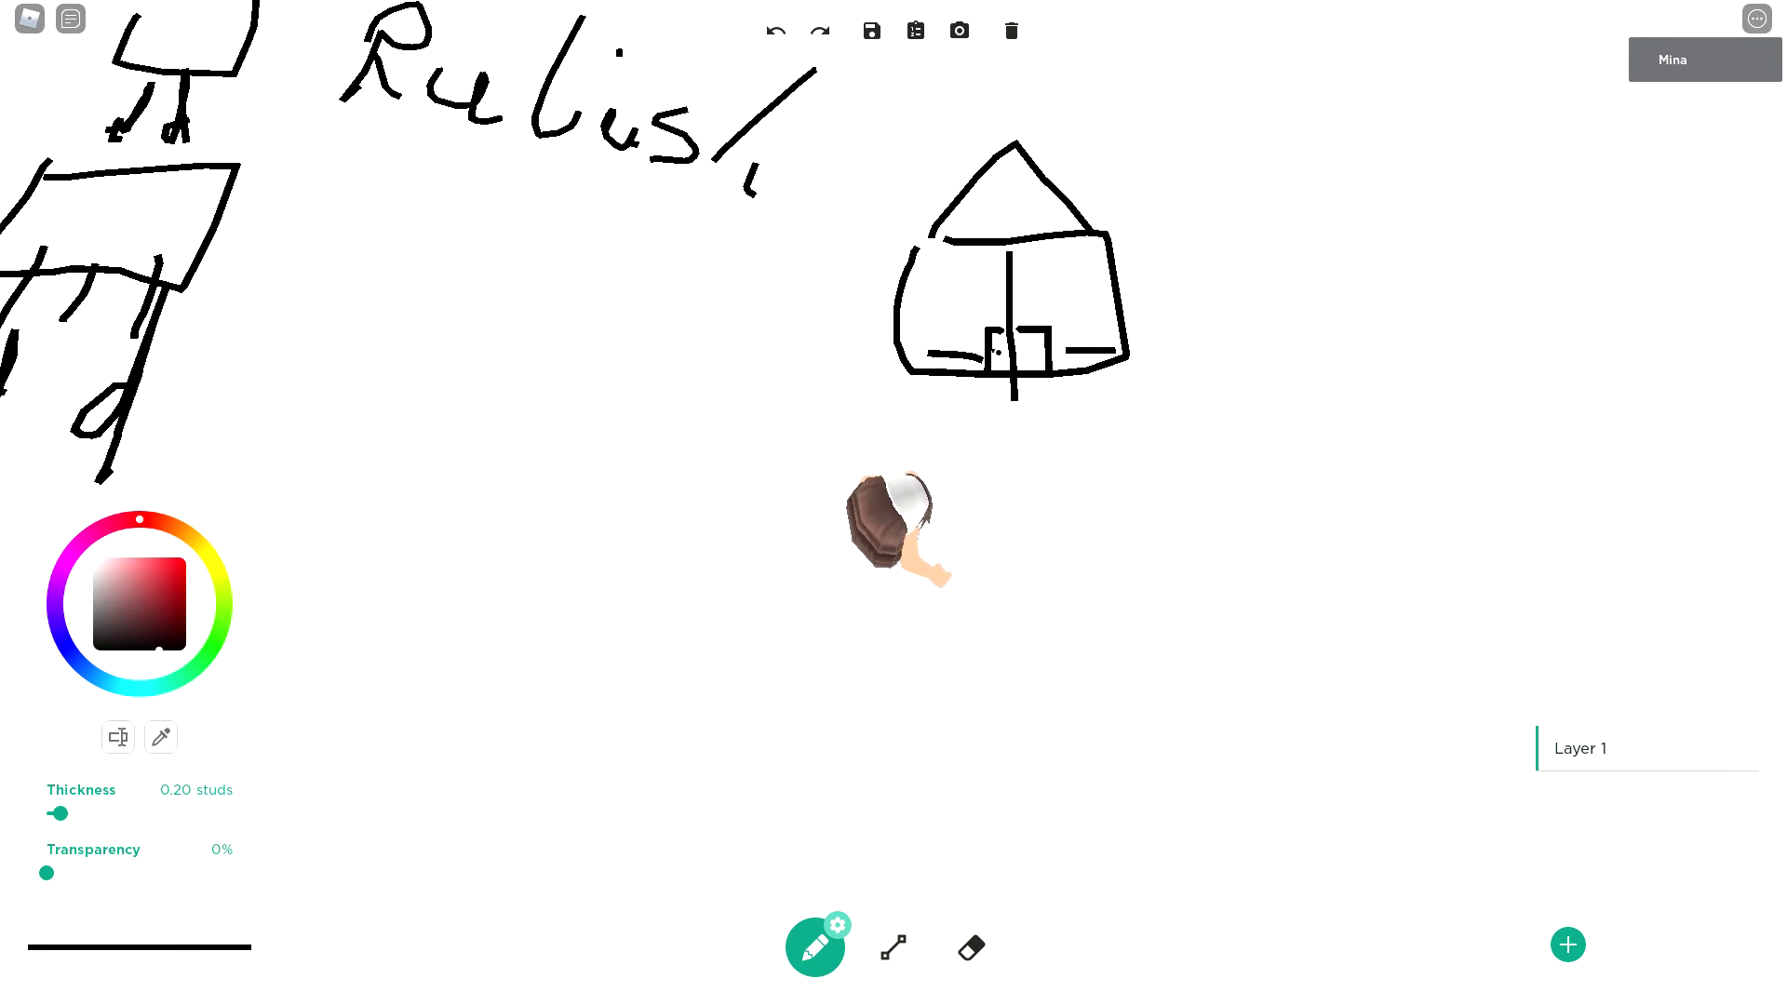
- Add the door knob, two small windows, and a 'y' beside the roof
left_click_drag(1027, 351, 1039, 353)
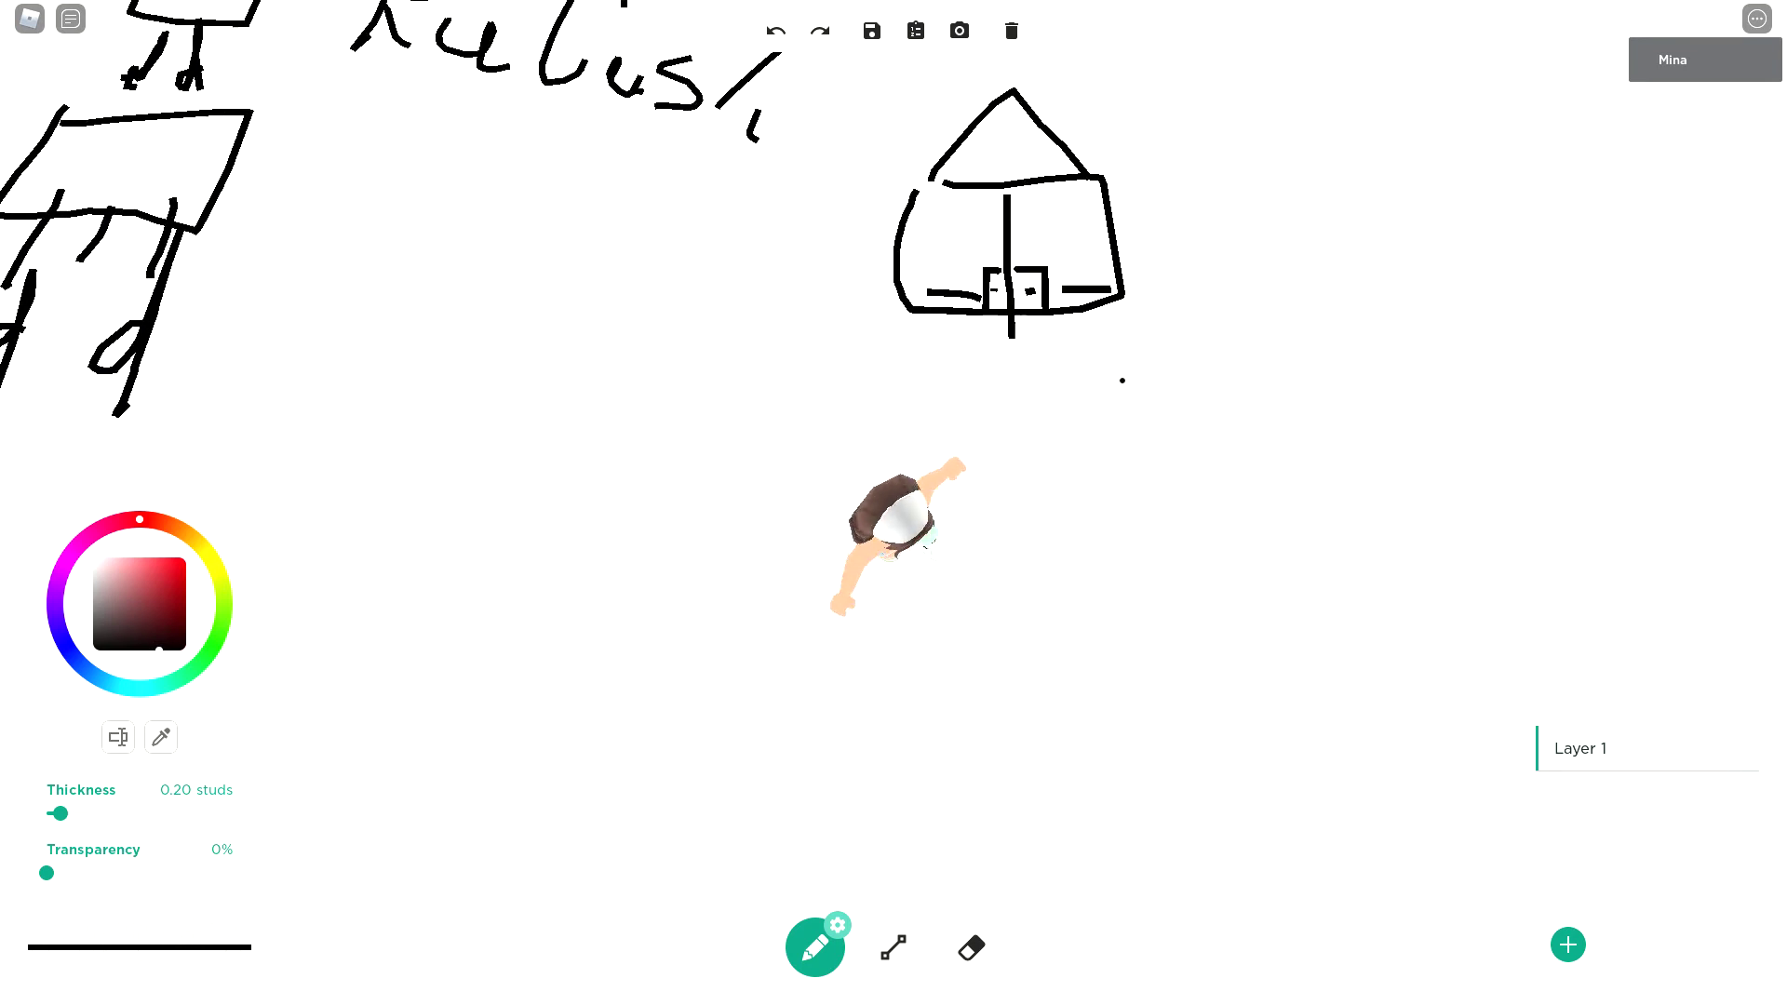
mouse_move(927, 367)
left_mouse_down()
mouse_move(949, 400)
mouse_move(963, 363)
mouse_move(929, 362)
mouse_move(962, 383)
left_mouse_up()
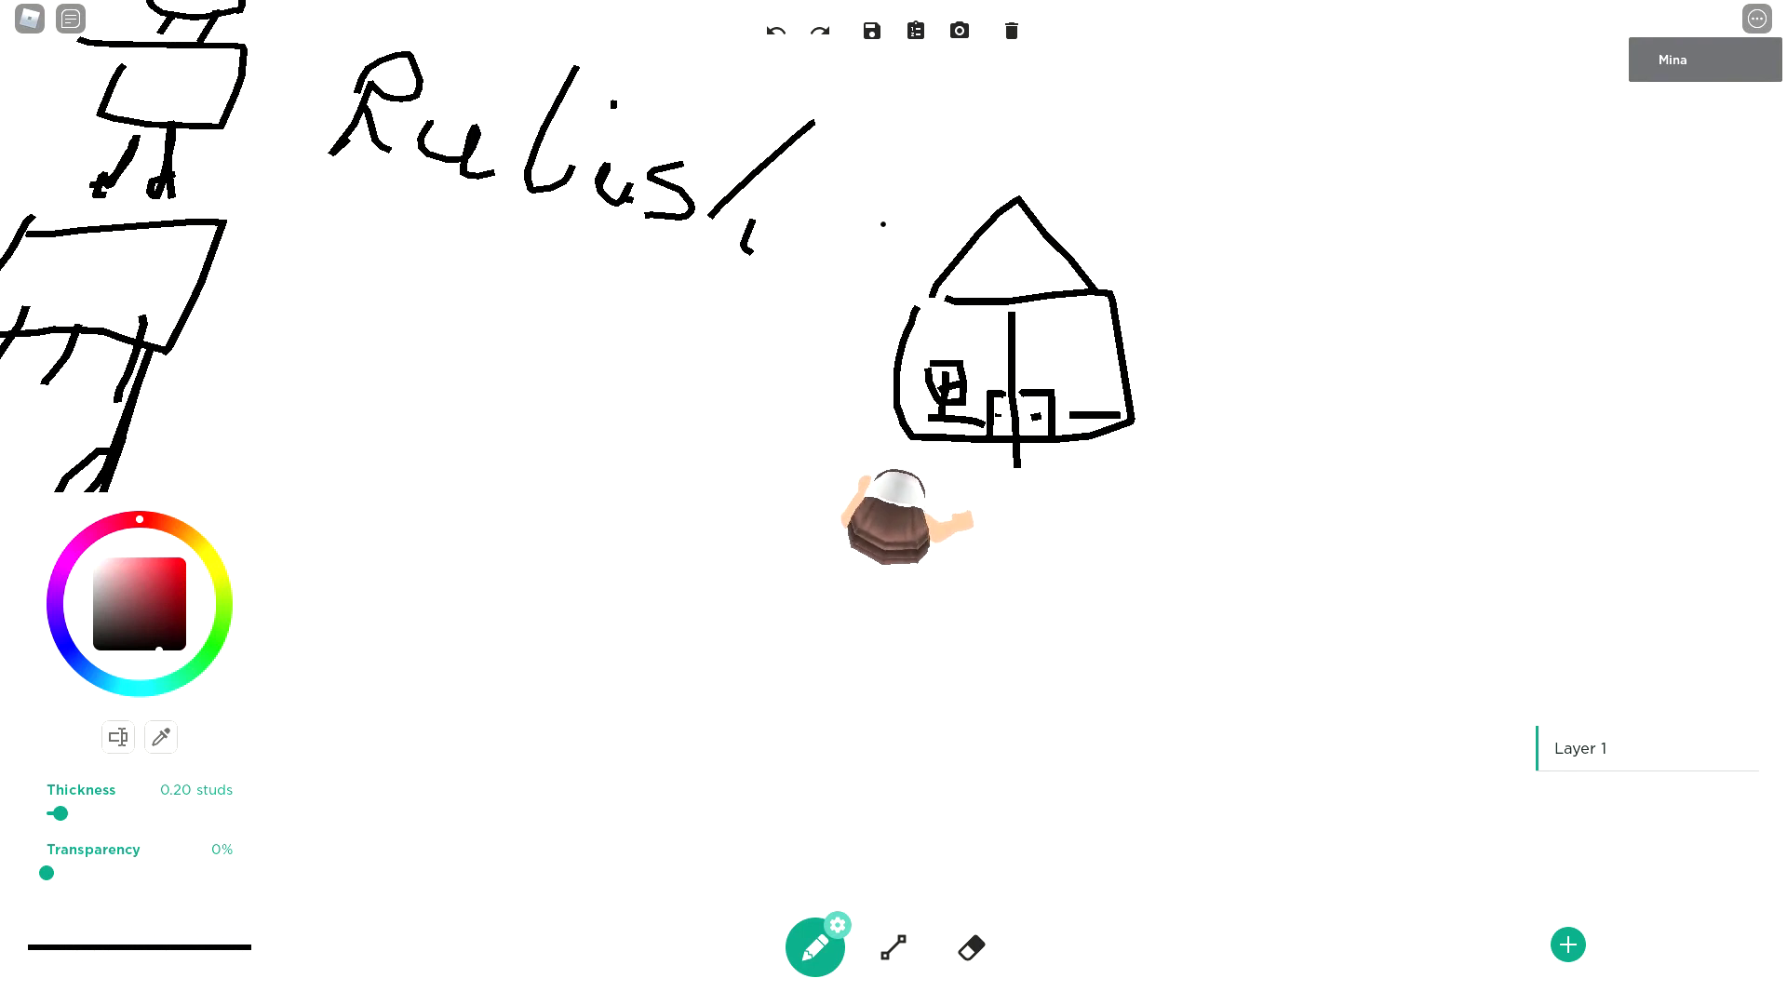
mouse_move(869, 229)
left_mouse_down()
mouse_move(919, 270)
mouse_move(917, 239)
left_mouse_up()
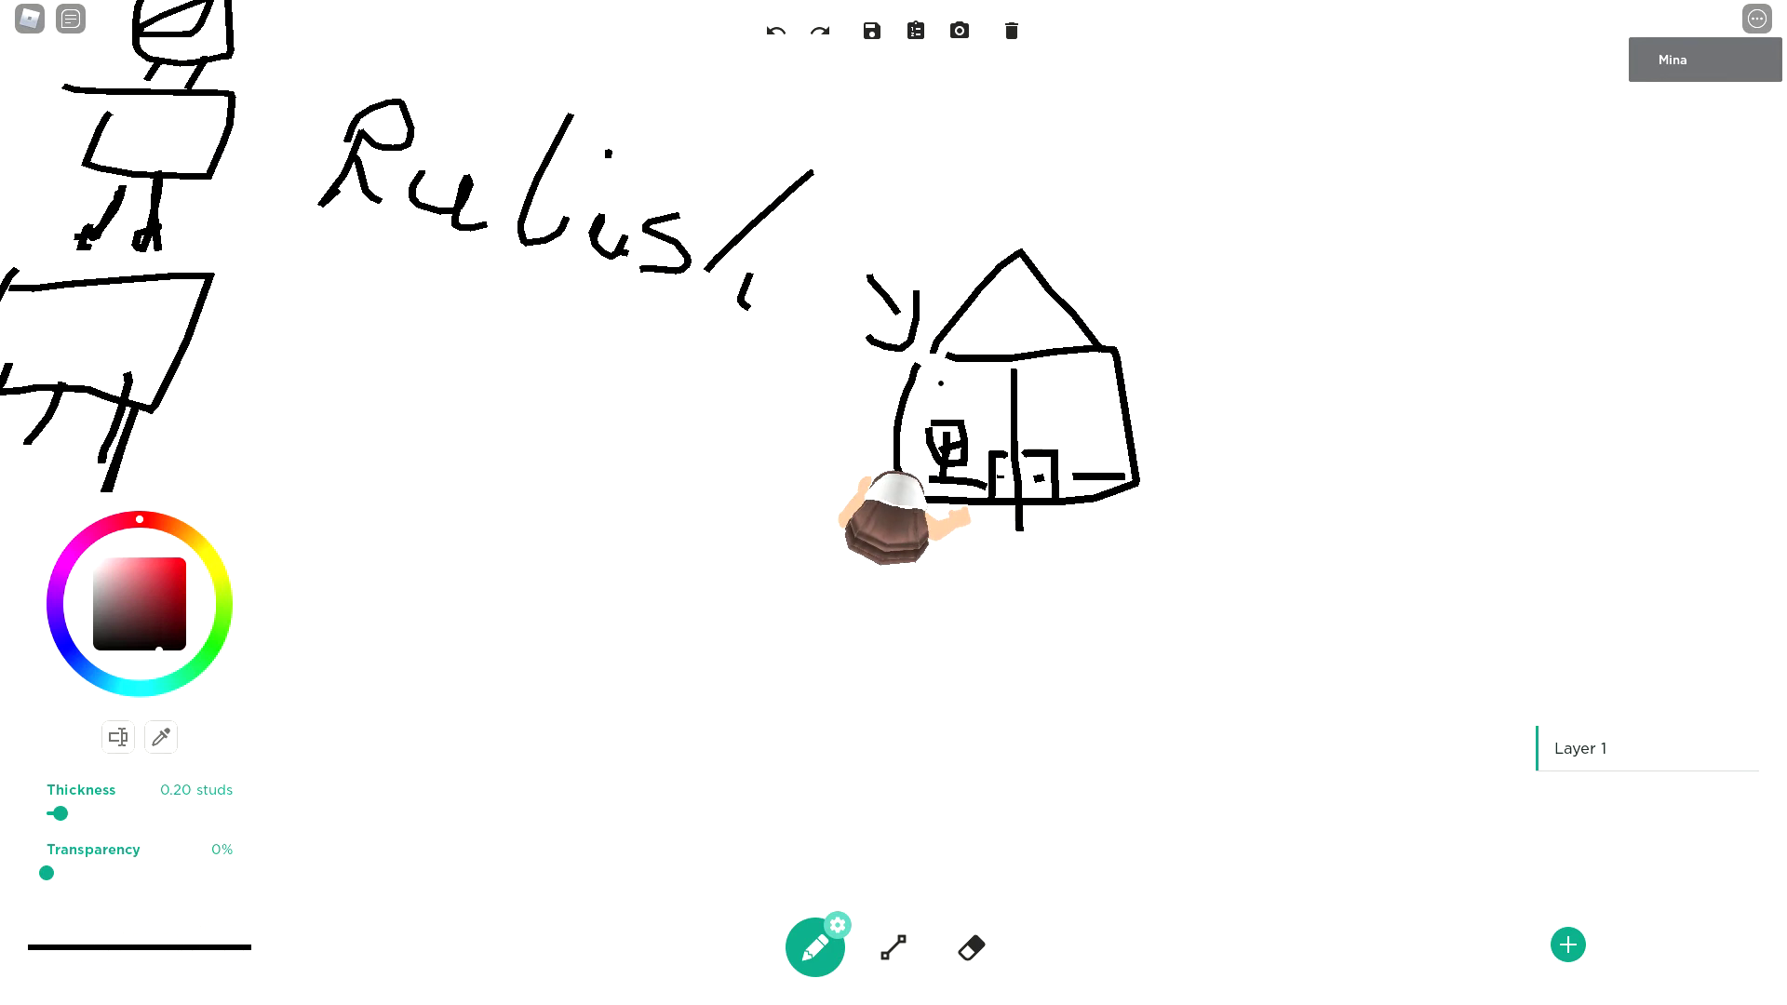
mouse_move(938, 372)
left_mouse_down()
mouse_move(968, 402)
mouse_move(977, 367)
mouse_move(939, 366)
mouse_move(1008, 403)
mouse_move(990, 376)
left_mouse_up()
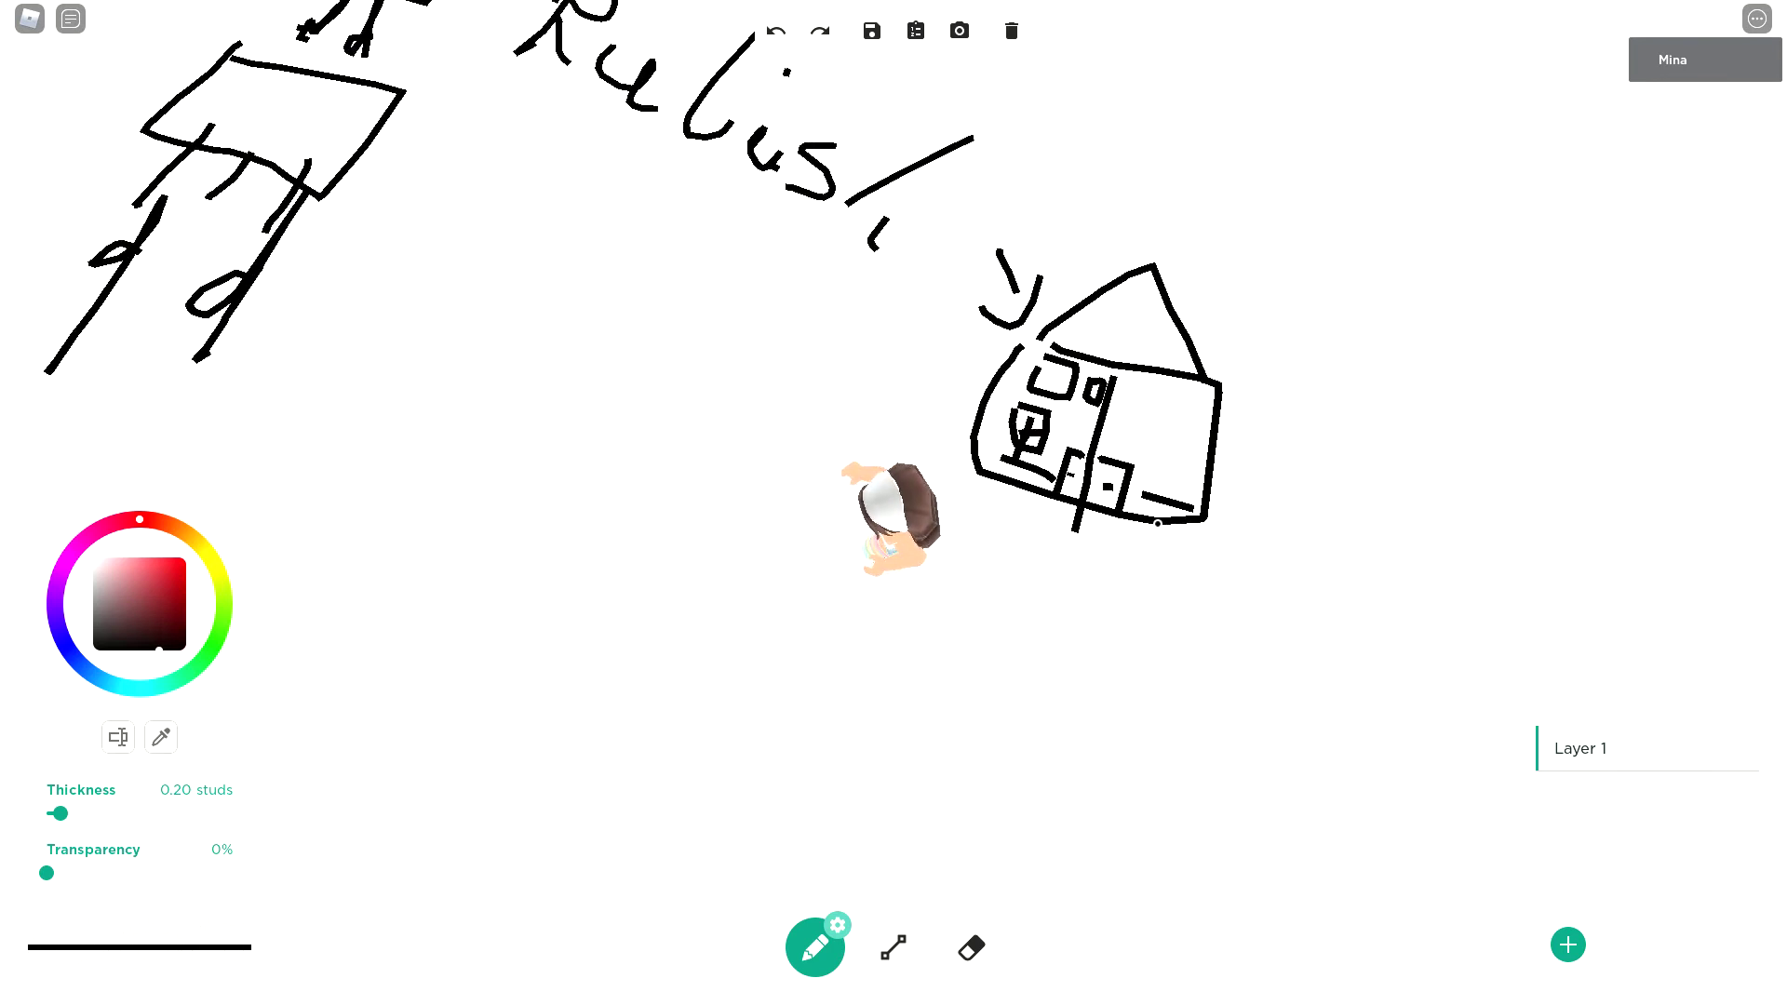
- Walk below the house and draw two parallel road edges curving upward to the right
key("w")
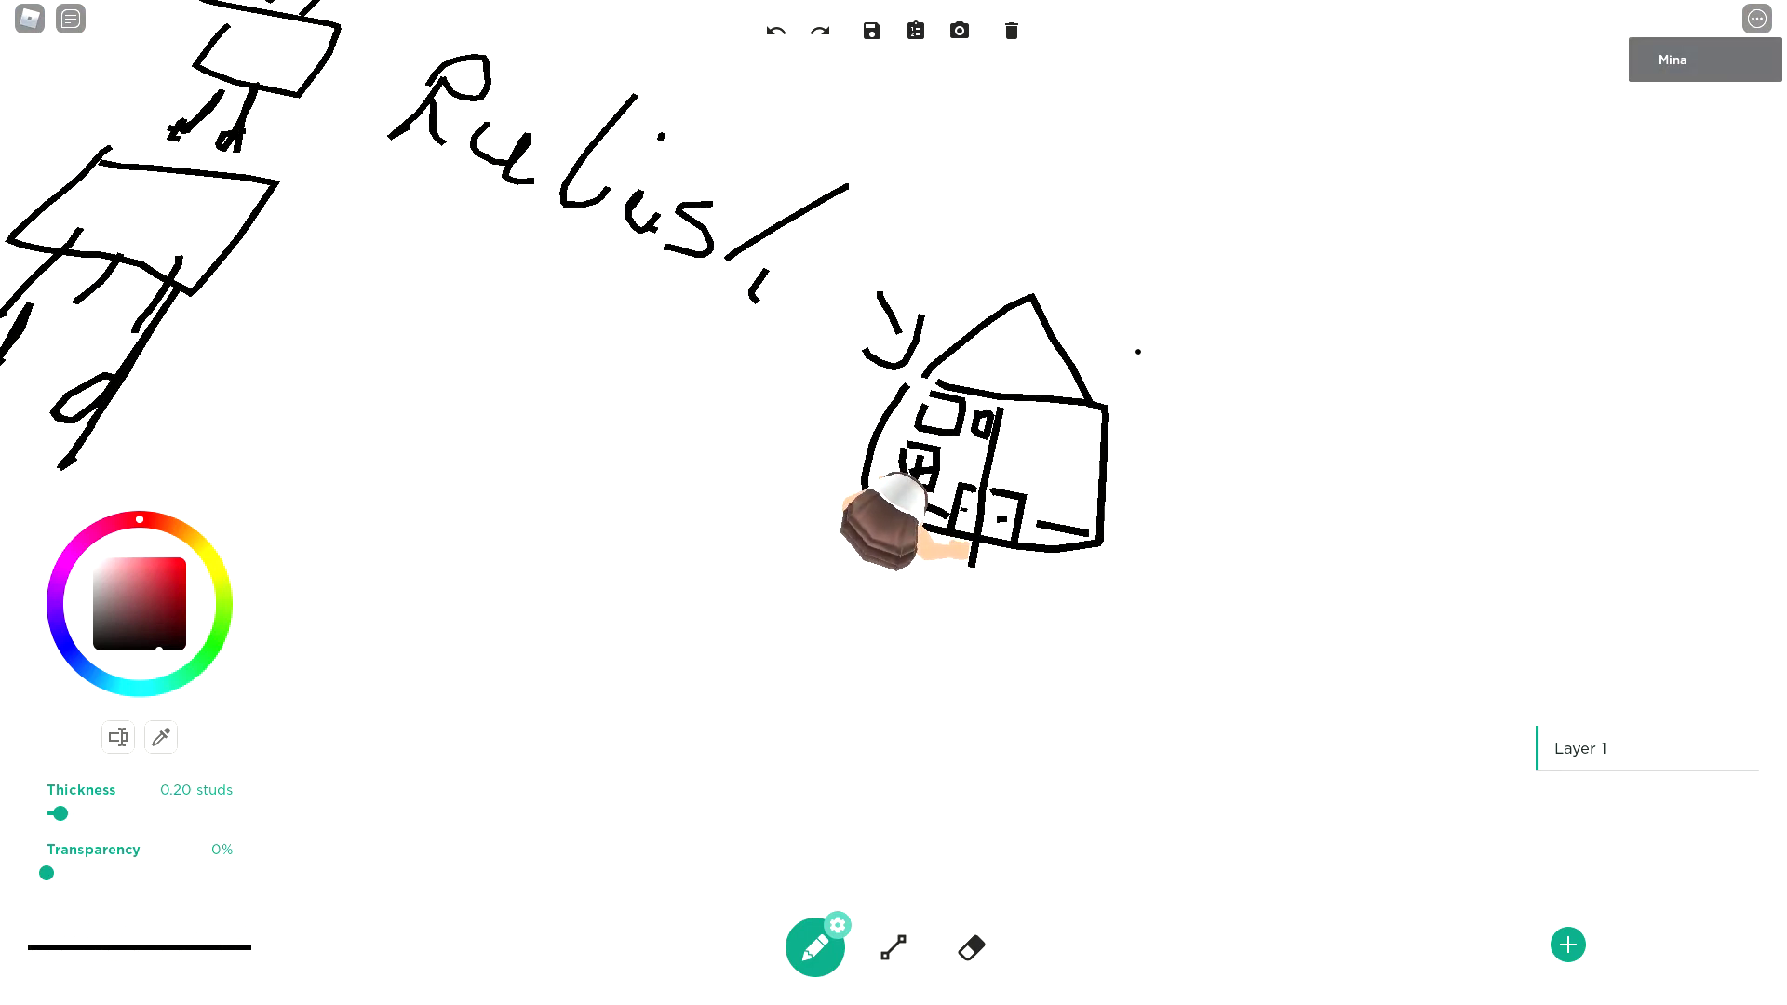
key("w")
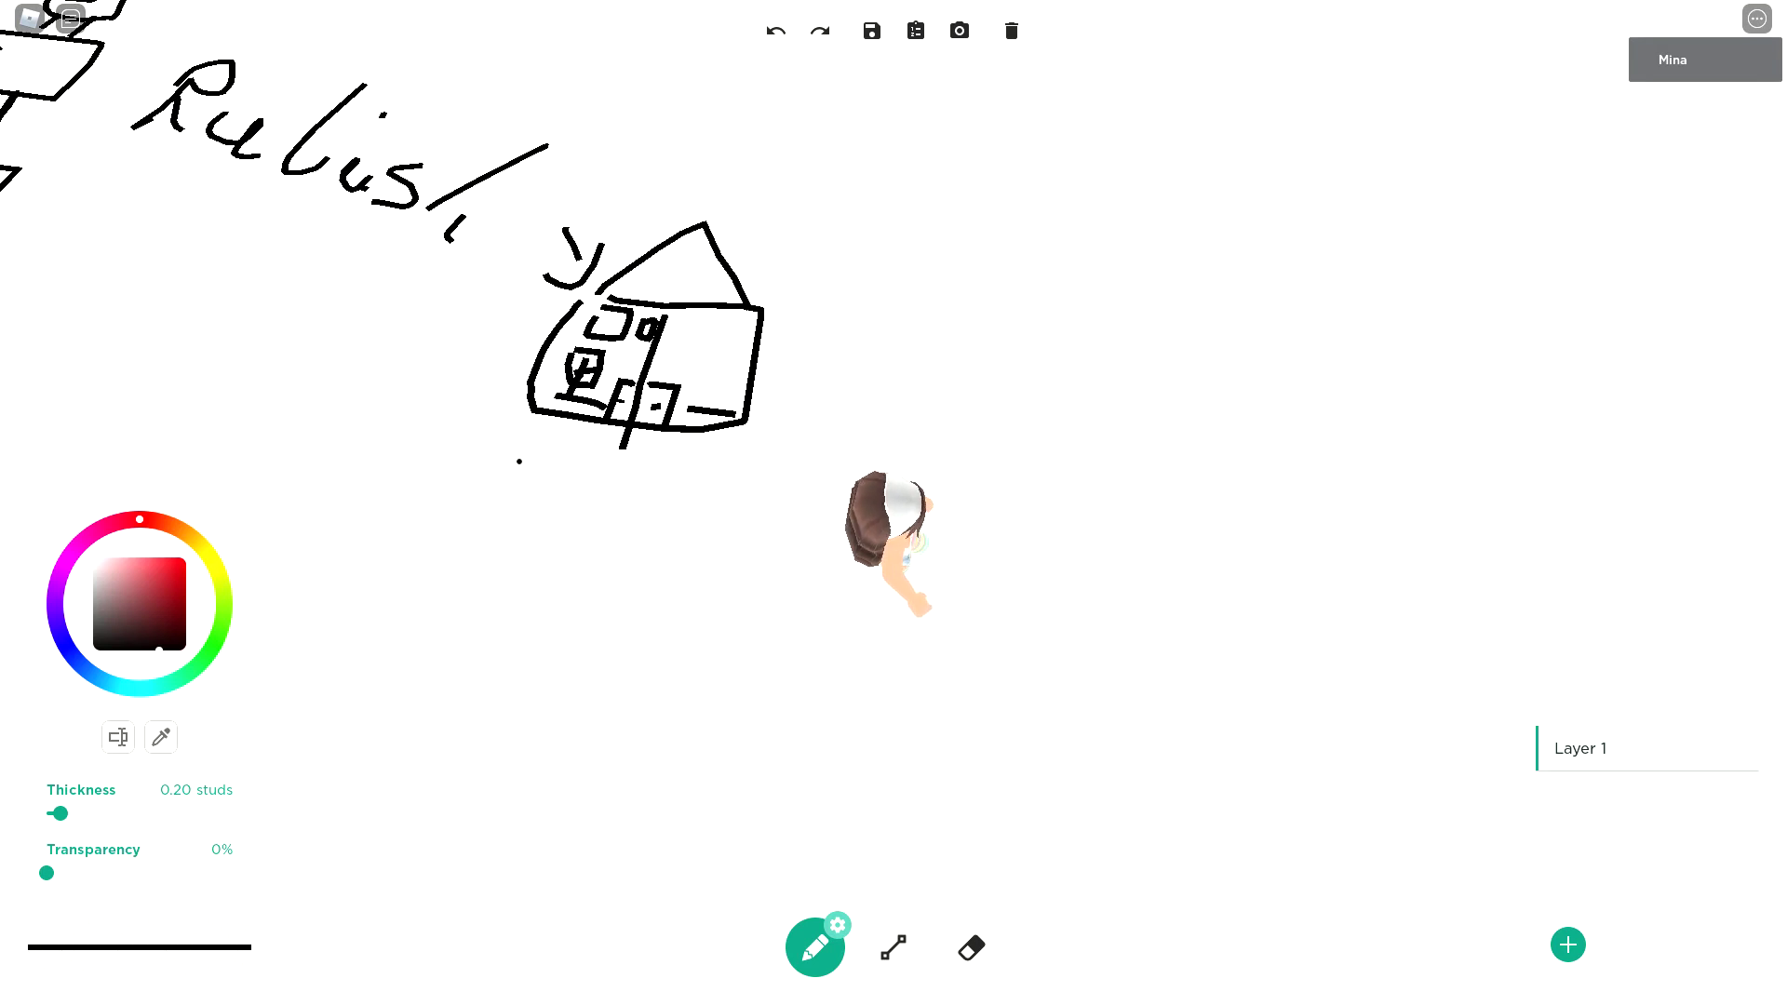
left_click_drag(518, 461, 799, 519)
left_click_drag(533, 533, 728, 580)
left_click_drag(800, 523, 998, 319)
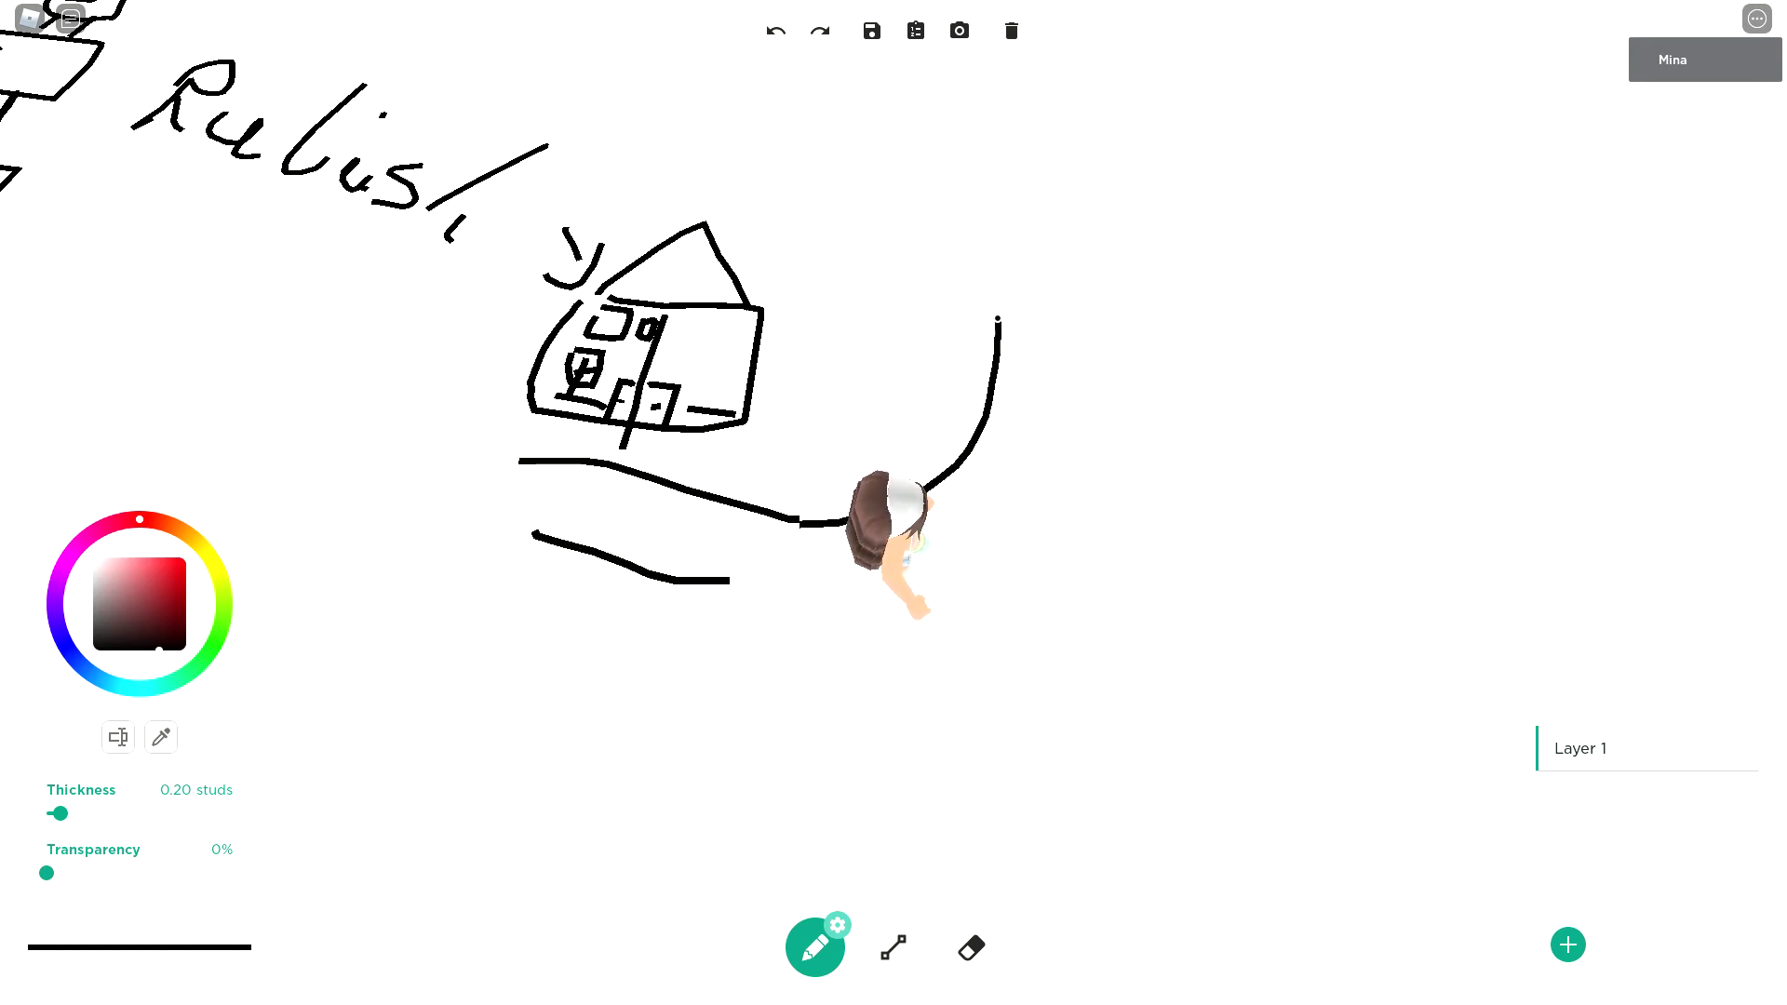
mouse_move(731, 589)
left_mouse_down()
mouse_move(1061, 558)
mouse_move(1079, 331)
left_mouse_up()
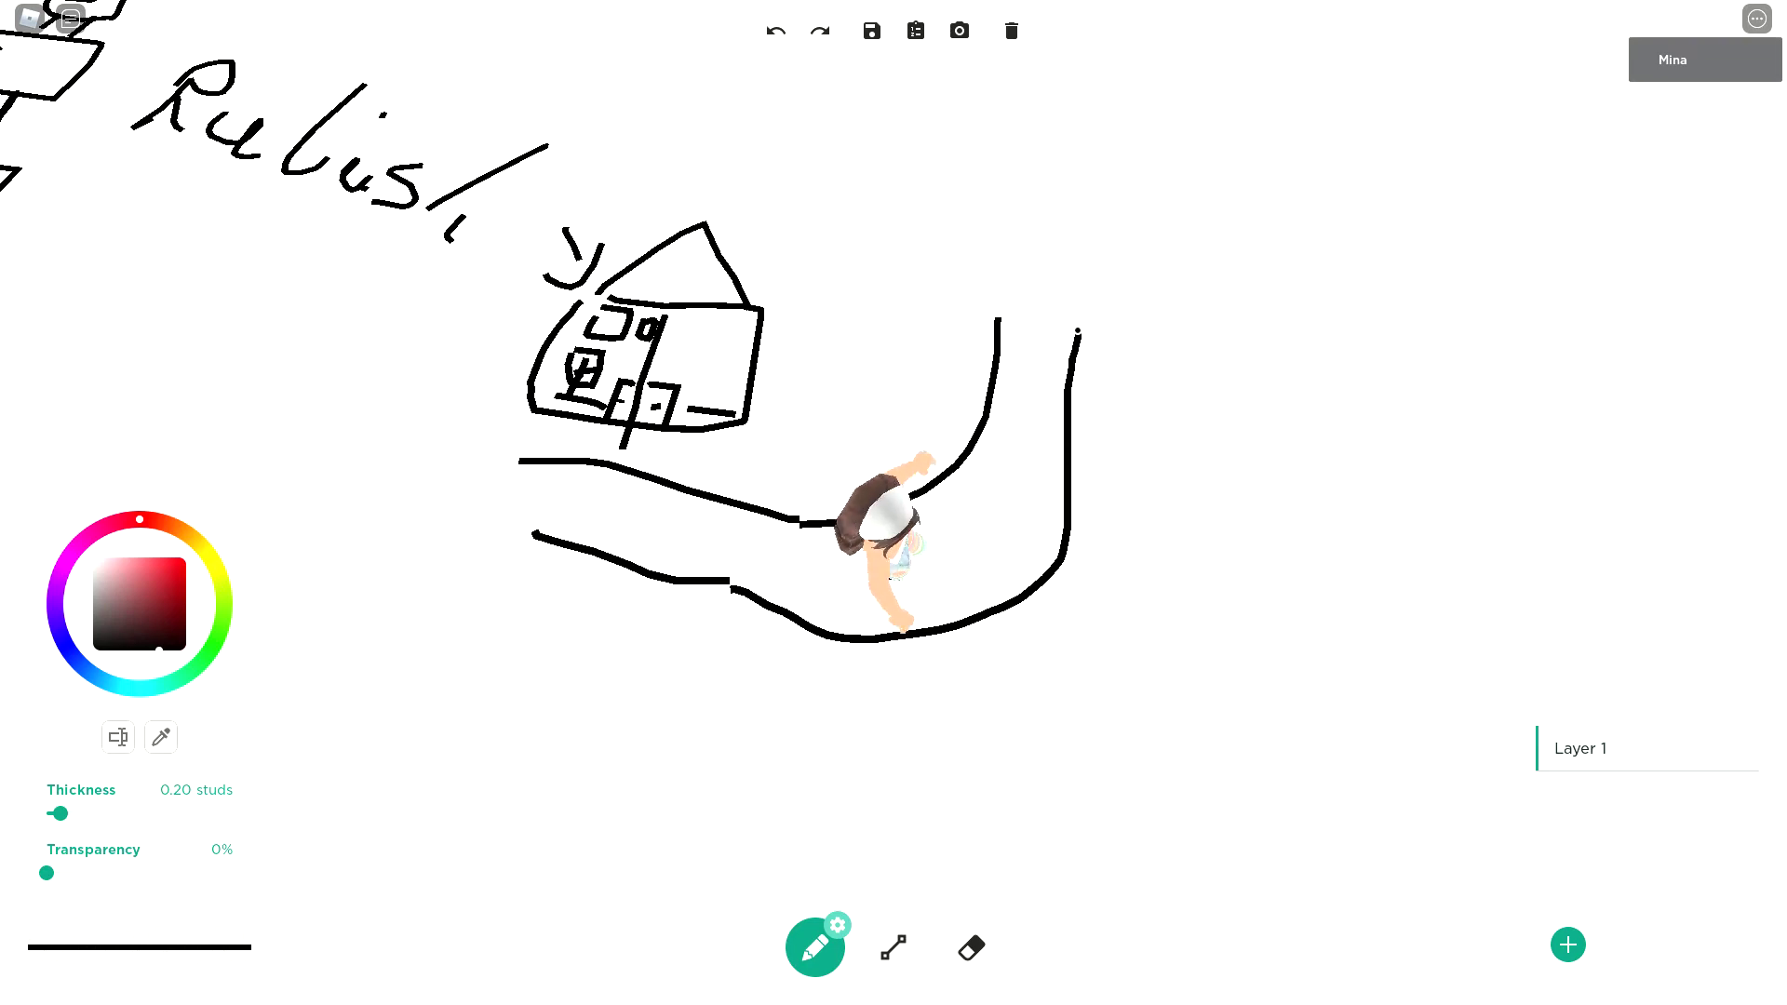
- Draw two linked cup-shaped lenses with small strokes, plus a pointed-top box beside the avatar
mouse_move(901, 323)
left_mouse_down()
mouse_move(1047, 503)
mouse_move(884, 254)
left_mouse_up()
left_click_drag(979, 343, 994, 206)
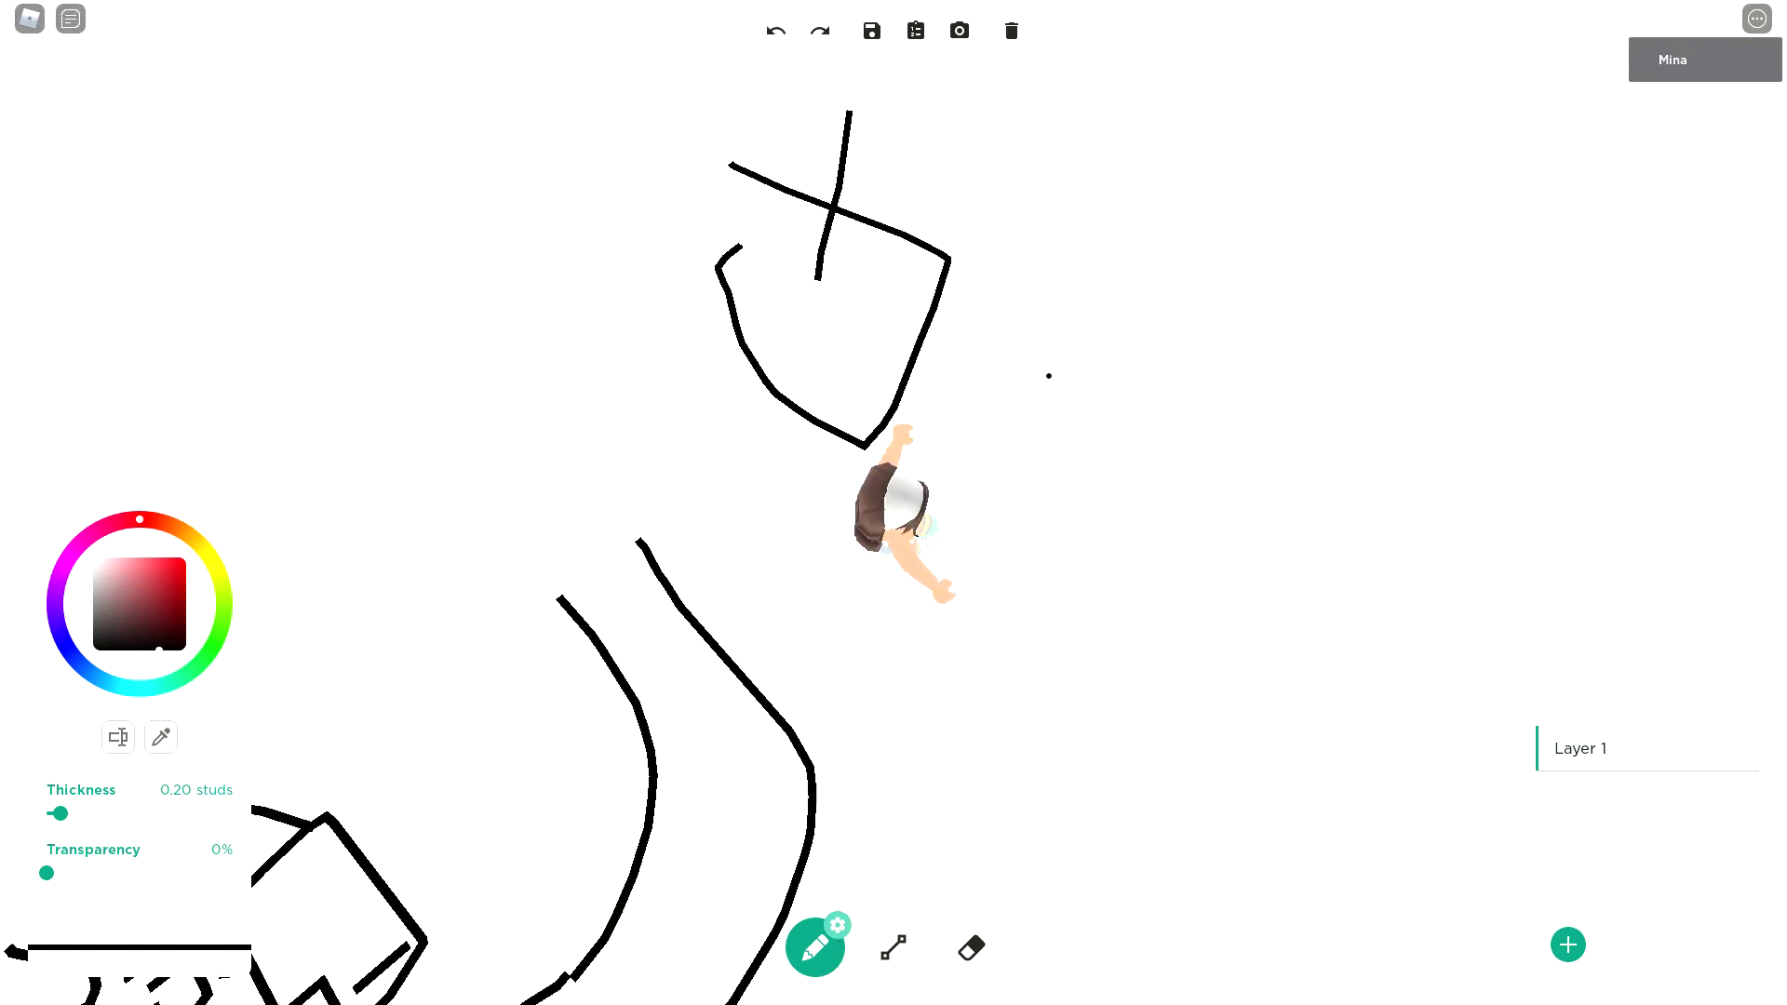
left_click_drag(788, 136, 816, 163)
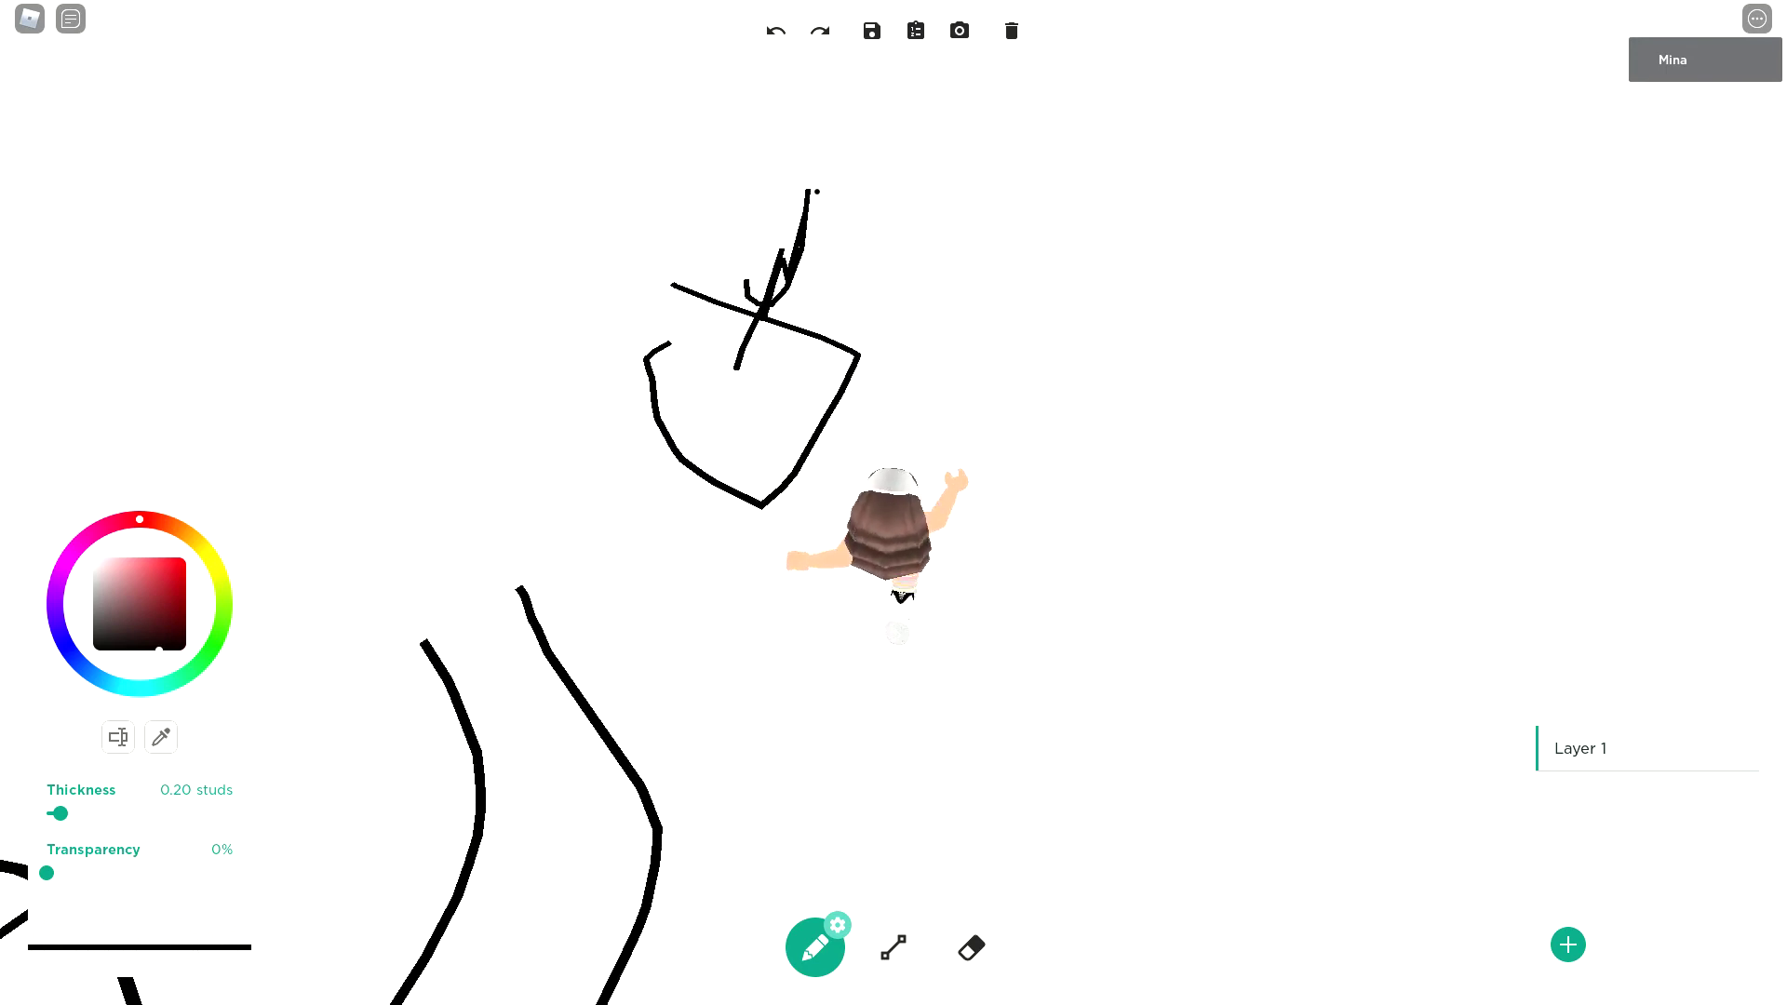
mouse_move(838, 273)
left_mouse_down()
mouse_move(949, 396)
mouse_move(712, 251)
left_mouse_up()
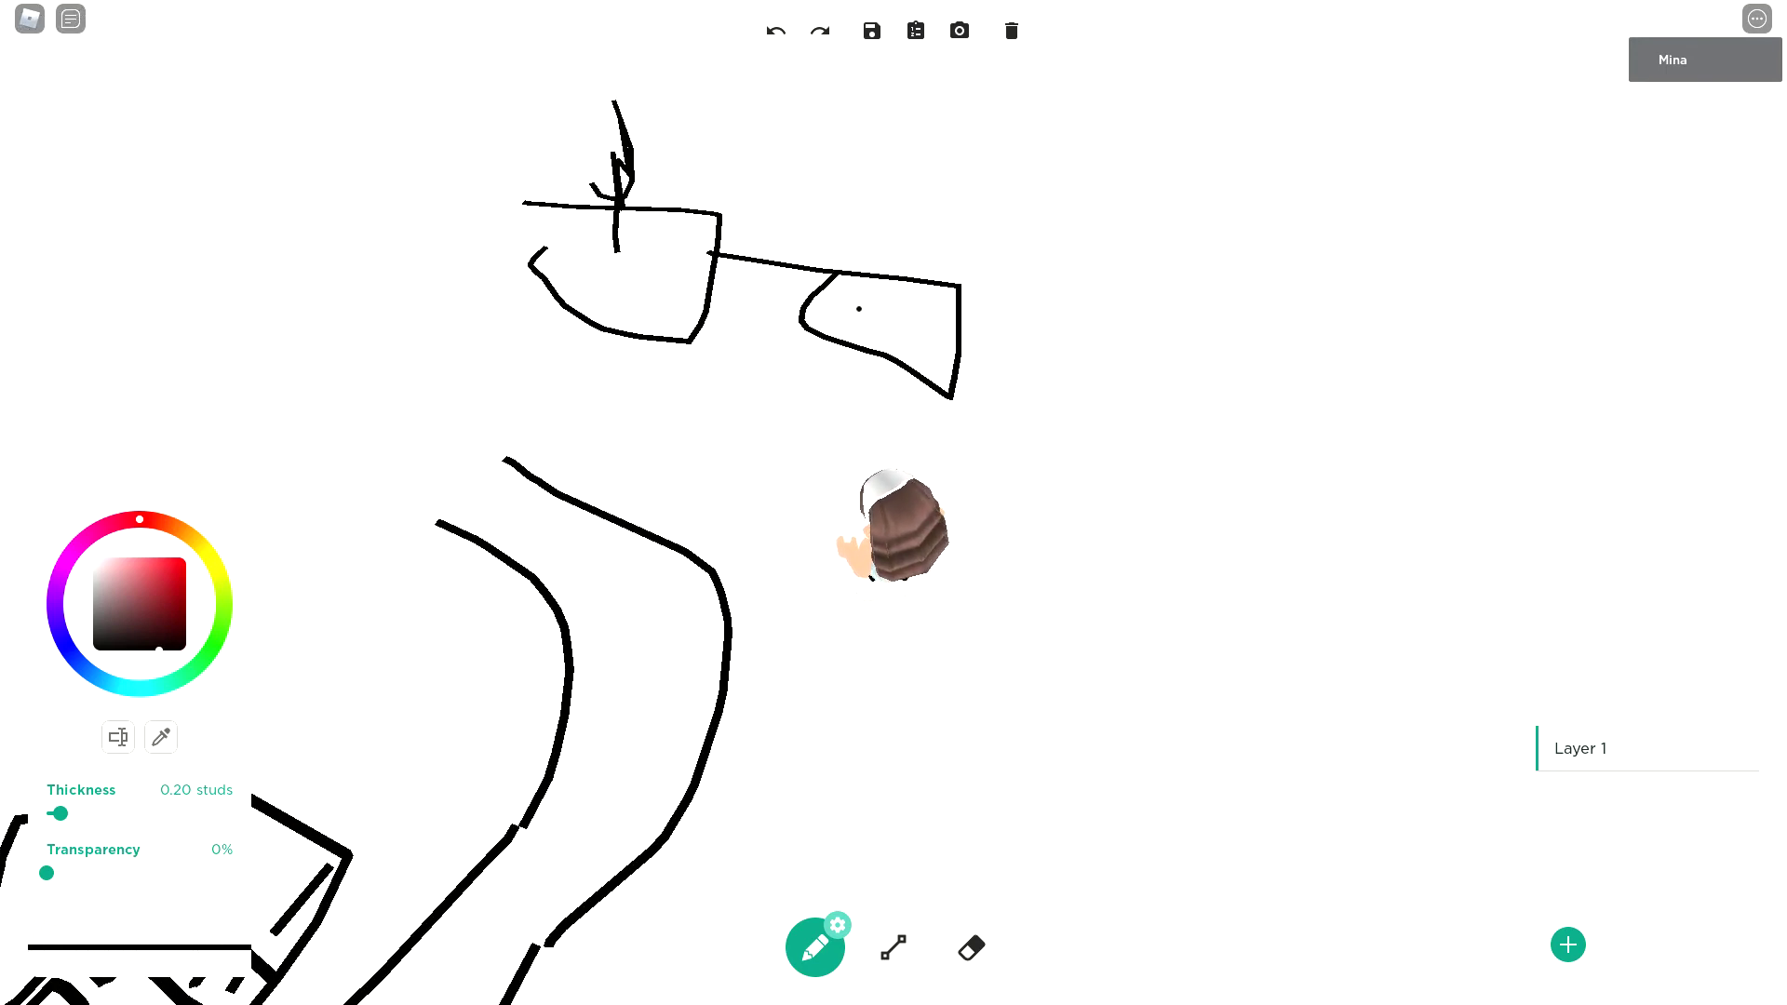
left_click_drag(859, 309, 885, 295)
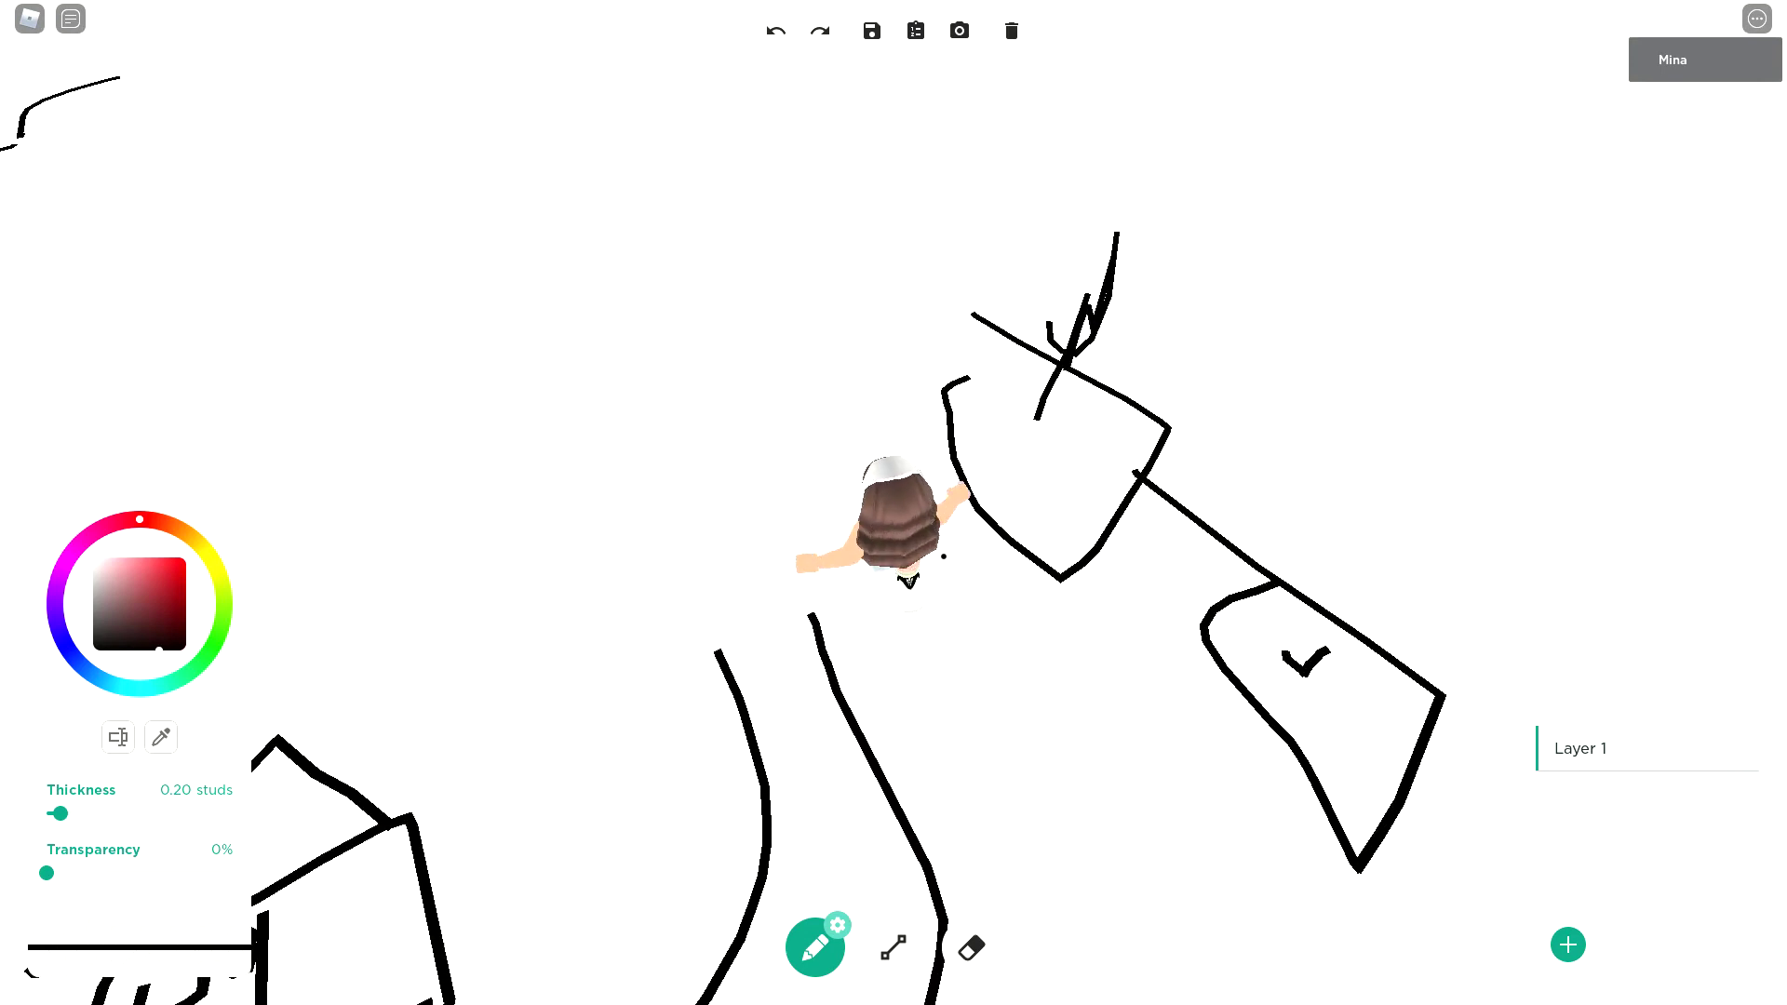
mouse_move(1101, 280)
left_mouse_down()
mouse_move(1061, 405)
mouse_move(1110, 283)
mouse_move(1145, 271)
mouse_move(1122, 328)
mouse_move(1149, 370)
left_mouse_up()
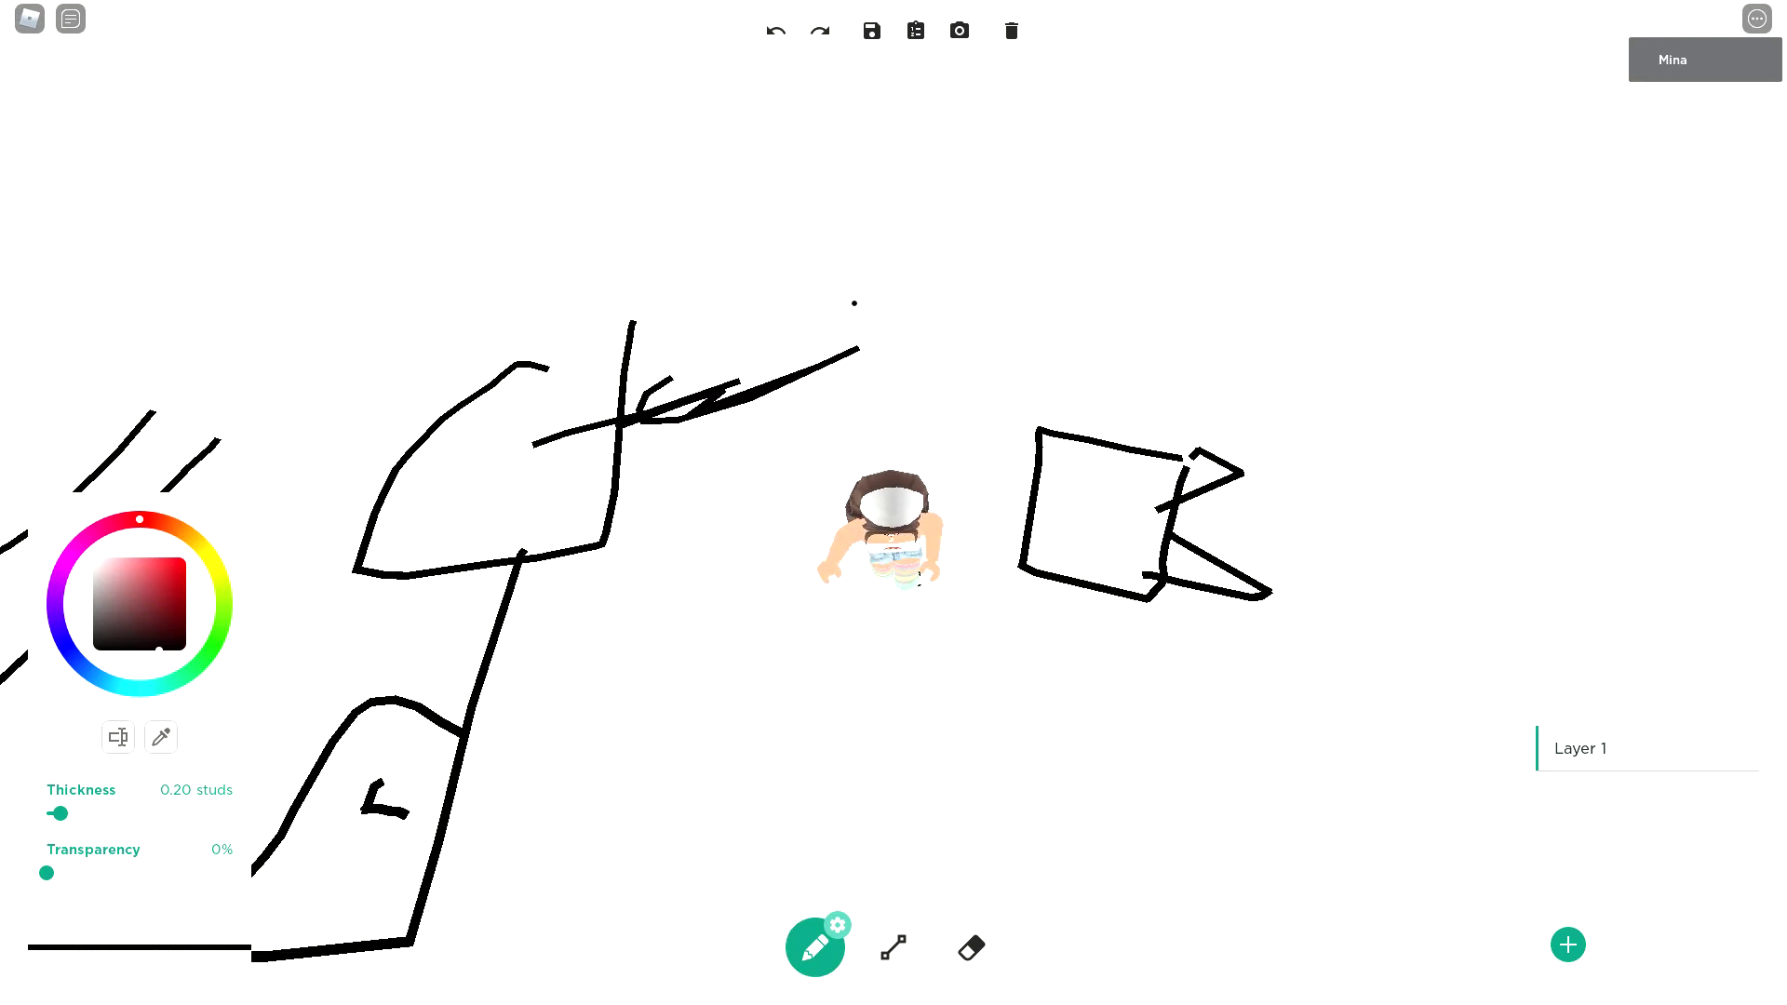
- Add four more long crossing road lines and turn the avatar left
left_click_drag(864, 319, 935, 163)
left_click_drag(959, 366, 998, 170)
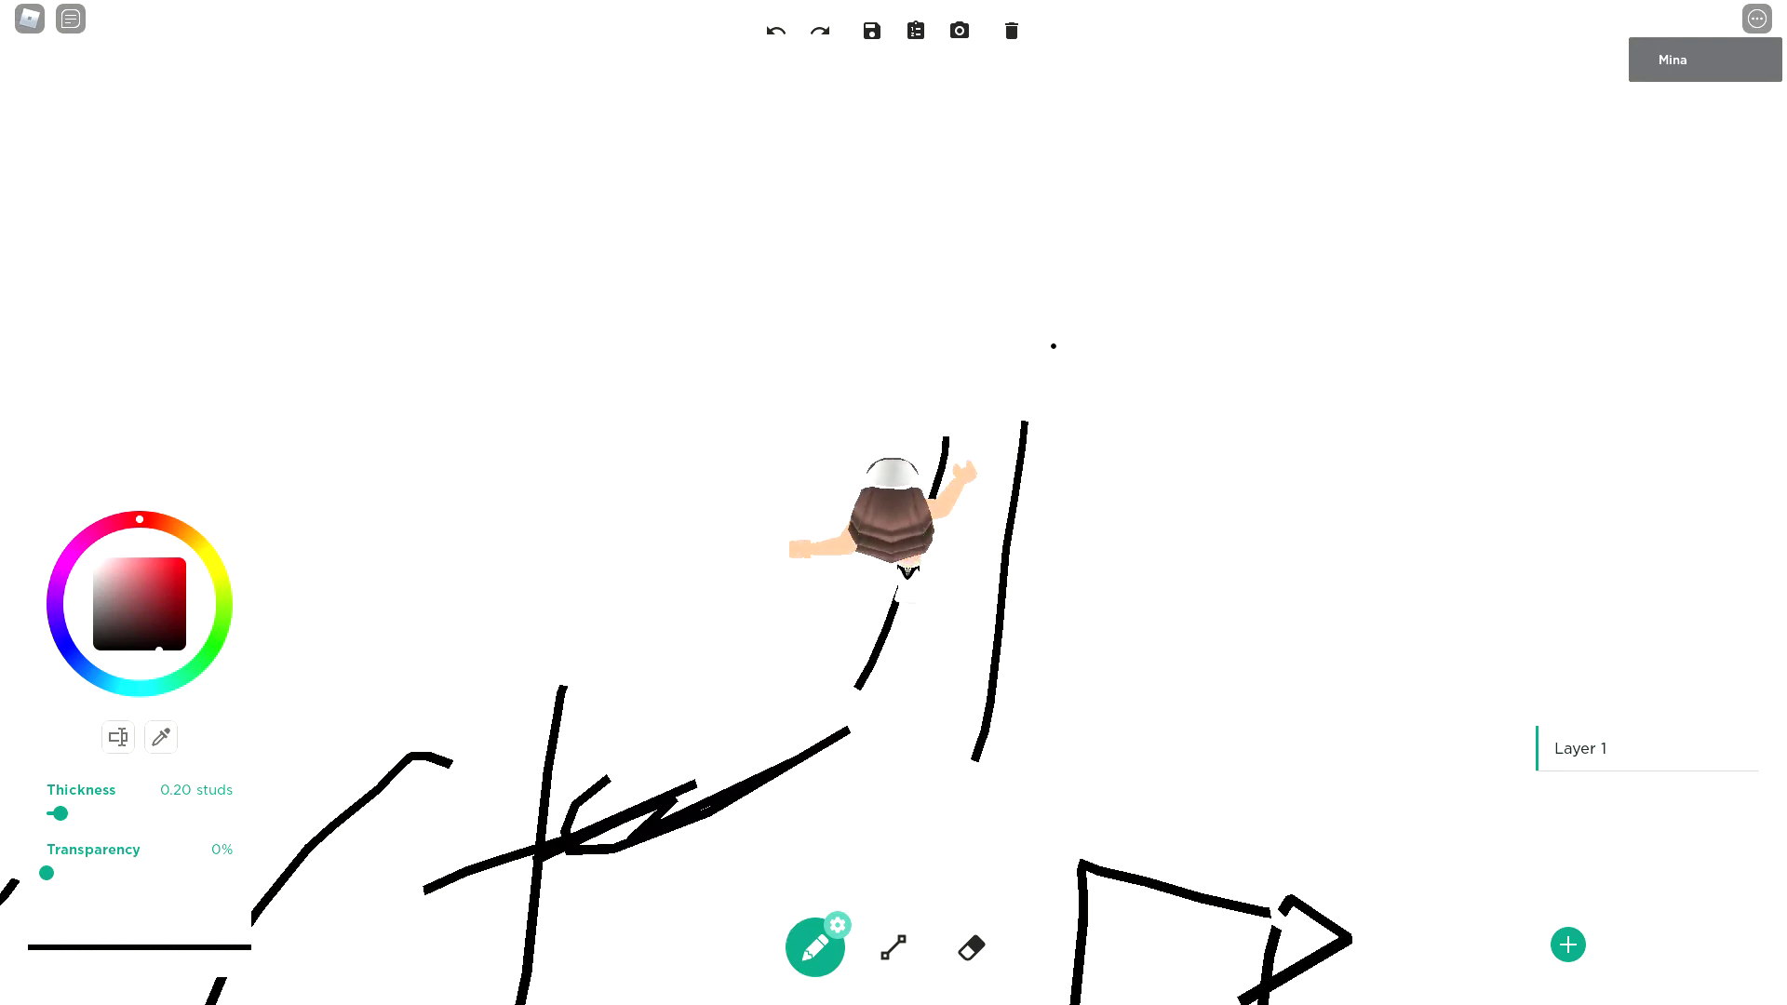
left_click_drag(1007, 287, 1010, 414)
left_click_drag(962, 333, 957, 483)
key("Left")
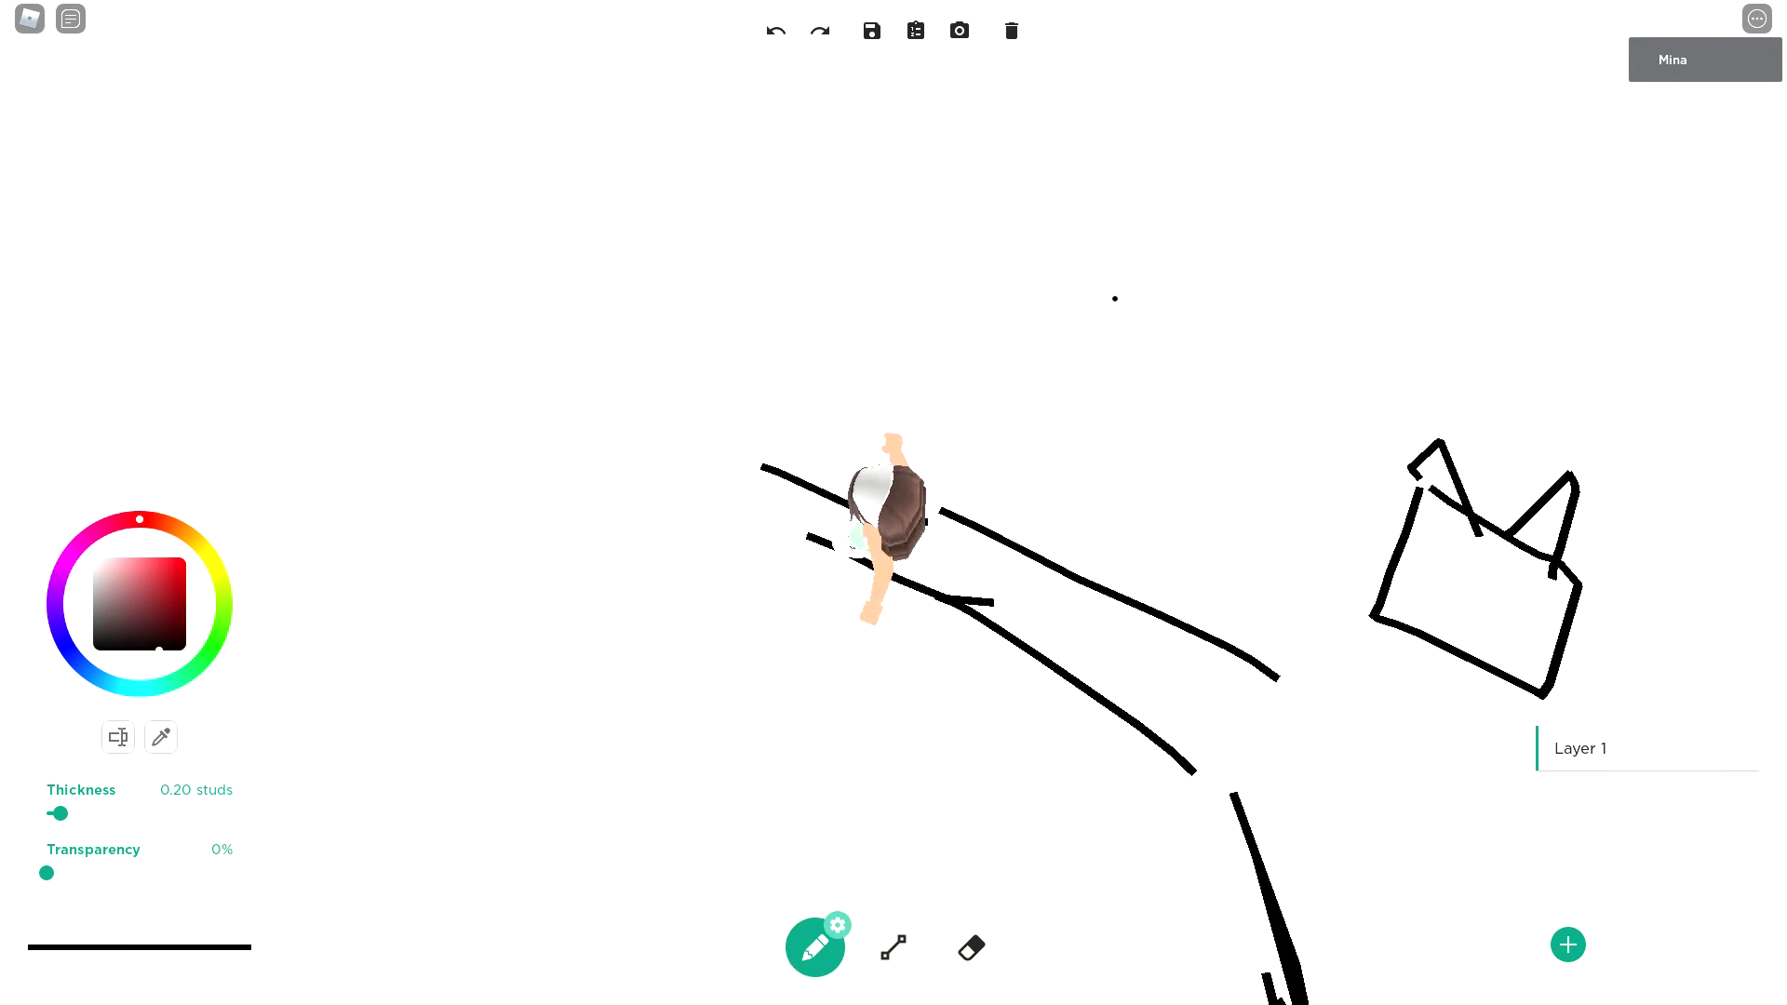
- Draw a small house above the road with a rounded body, pointed roof and door
mouse_move(789, 342)
left_mouse_down()
mouse_move(908, 405)
mouse_move(796, 350)
mouse_move(897, 370)
left_mouse_up()
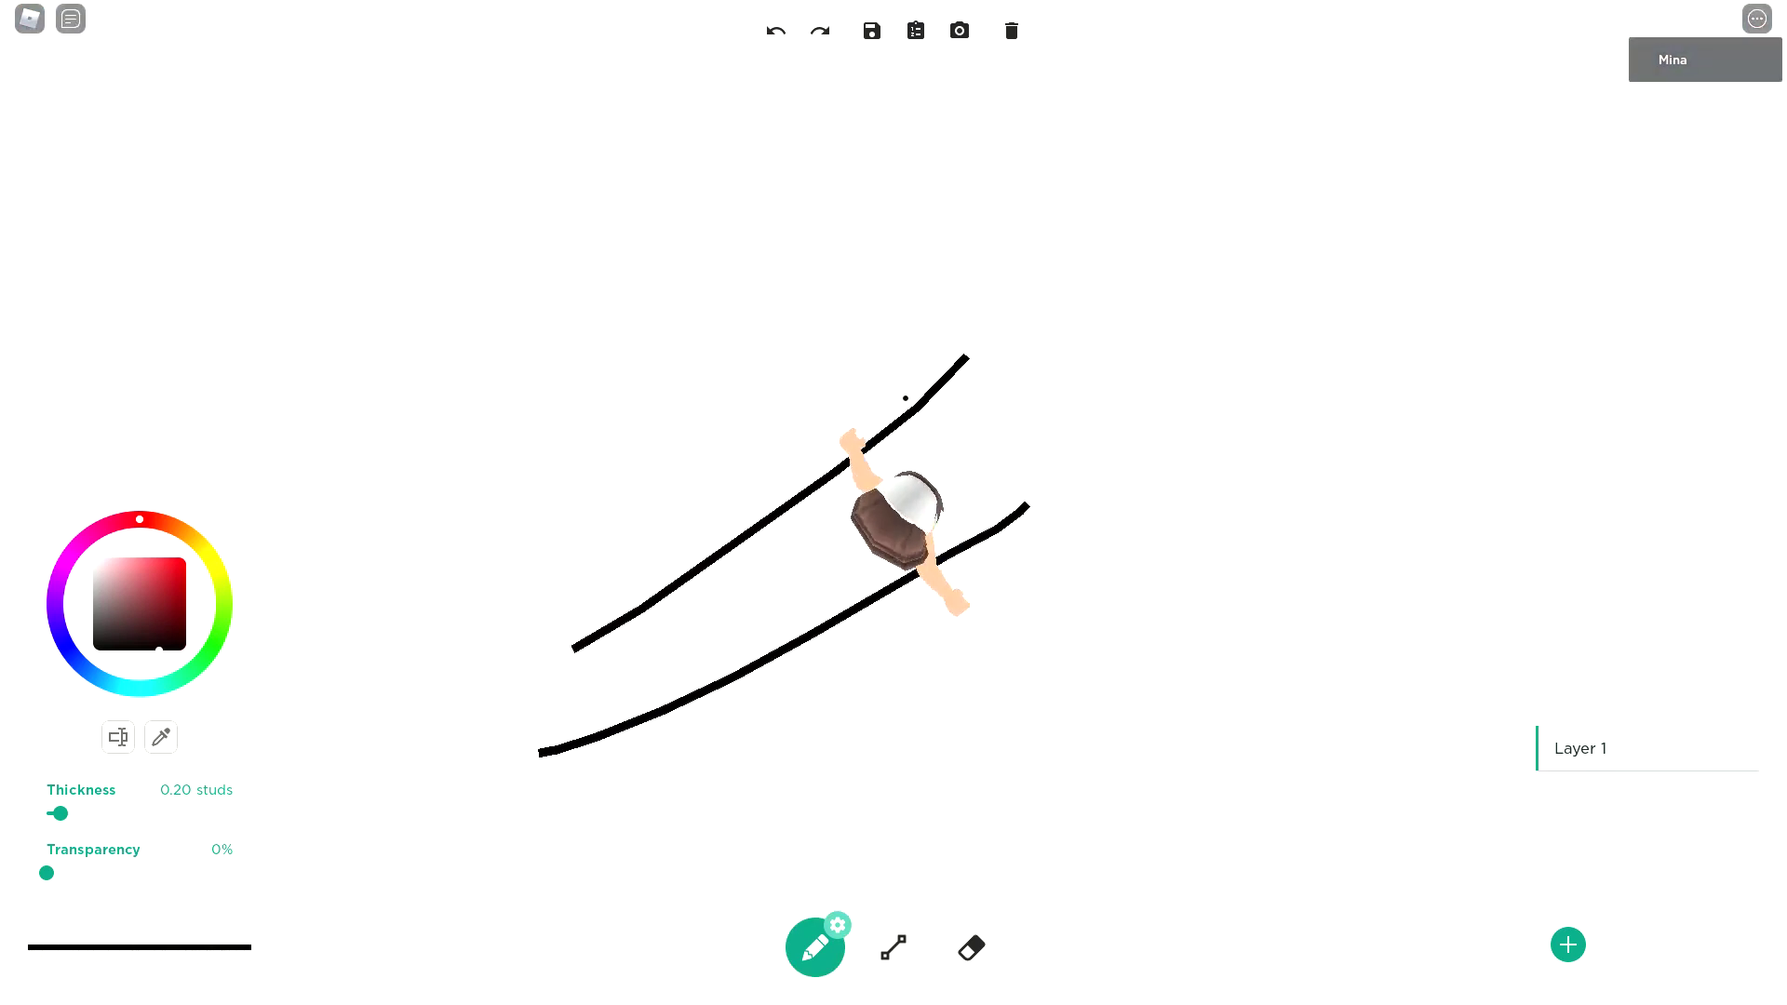
mouse_move(913, 304)
left_mouse_down()
mouse_move(889, 365)
mouse_move(1057, 382)
mouse_move(994, 269)
mouse_move(907, 300)
left_mouse_up()
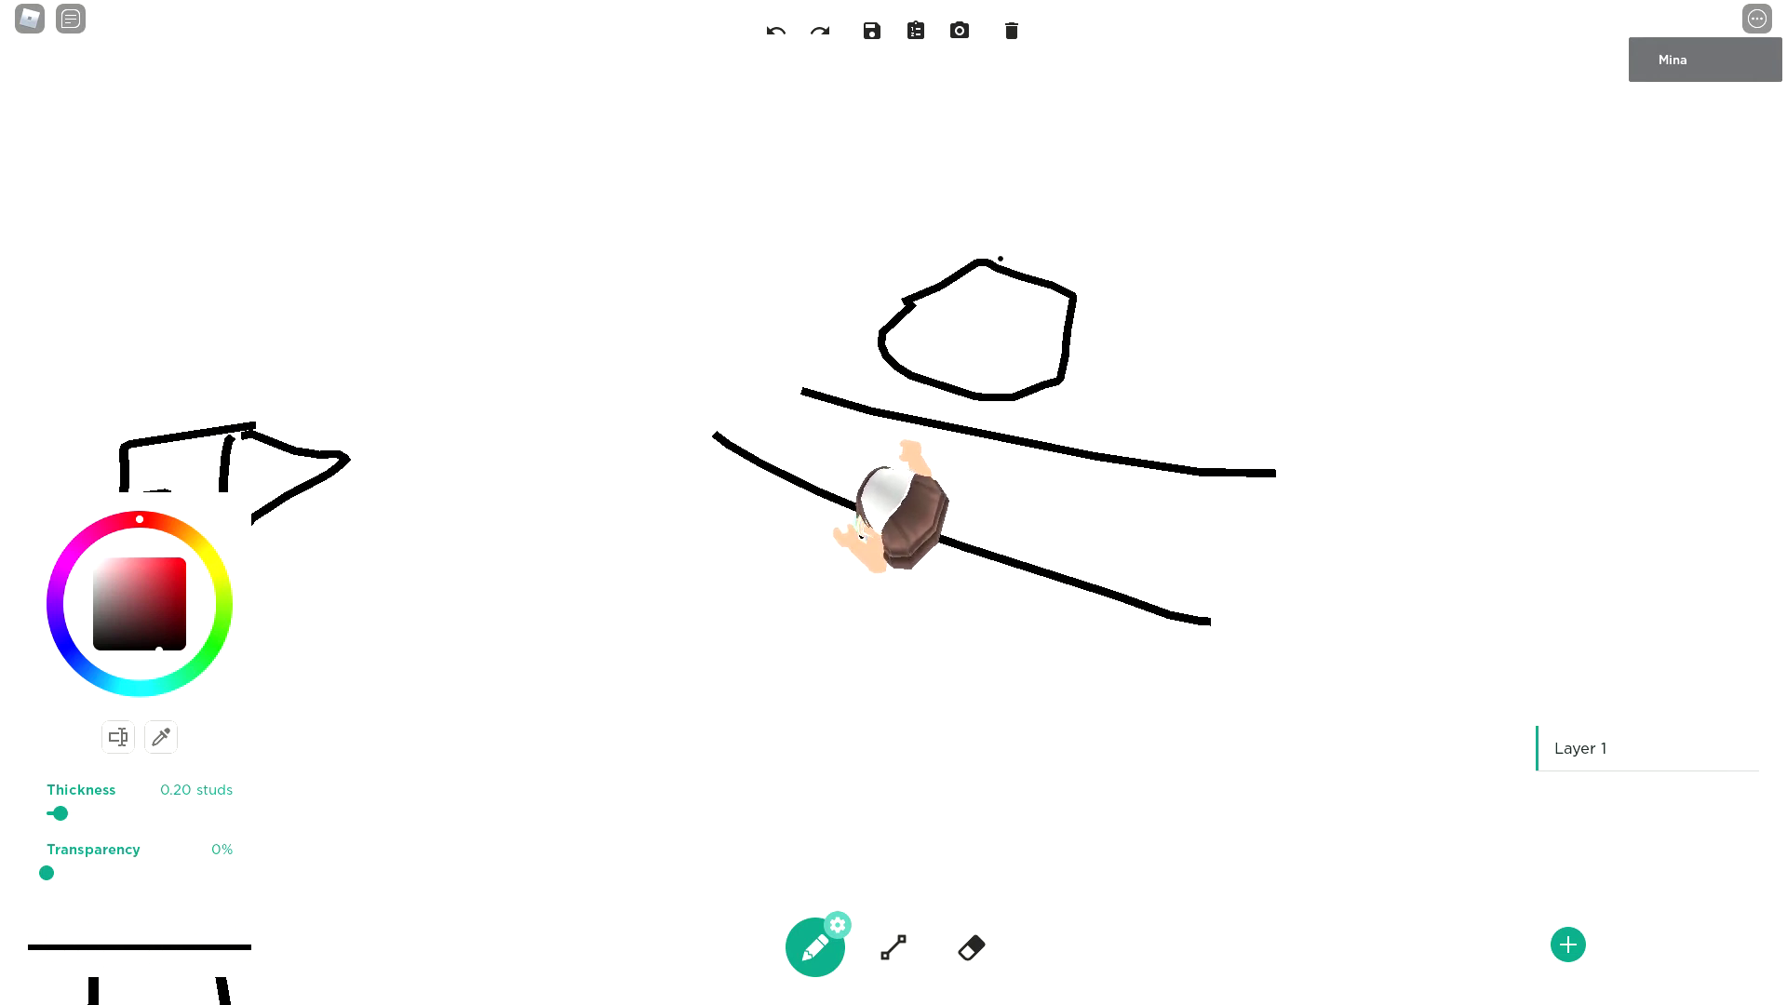
left_click_drag(994, 257, 1079, 297)
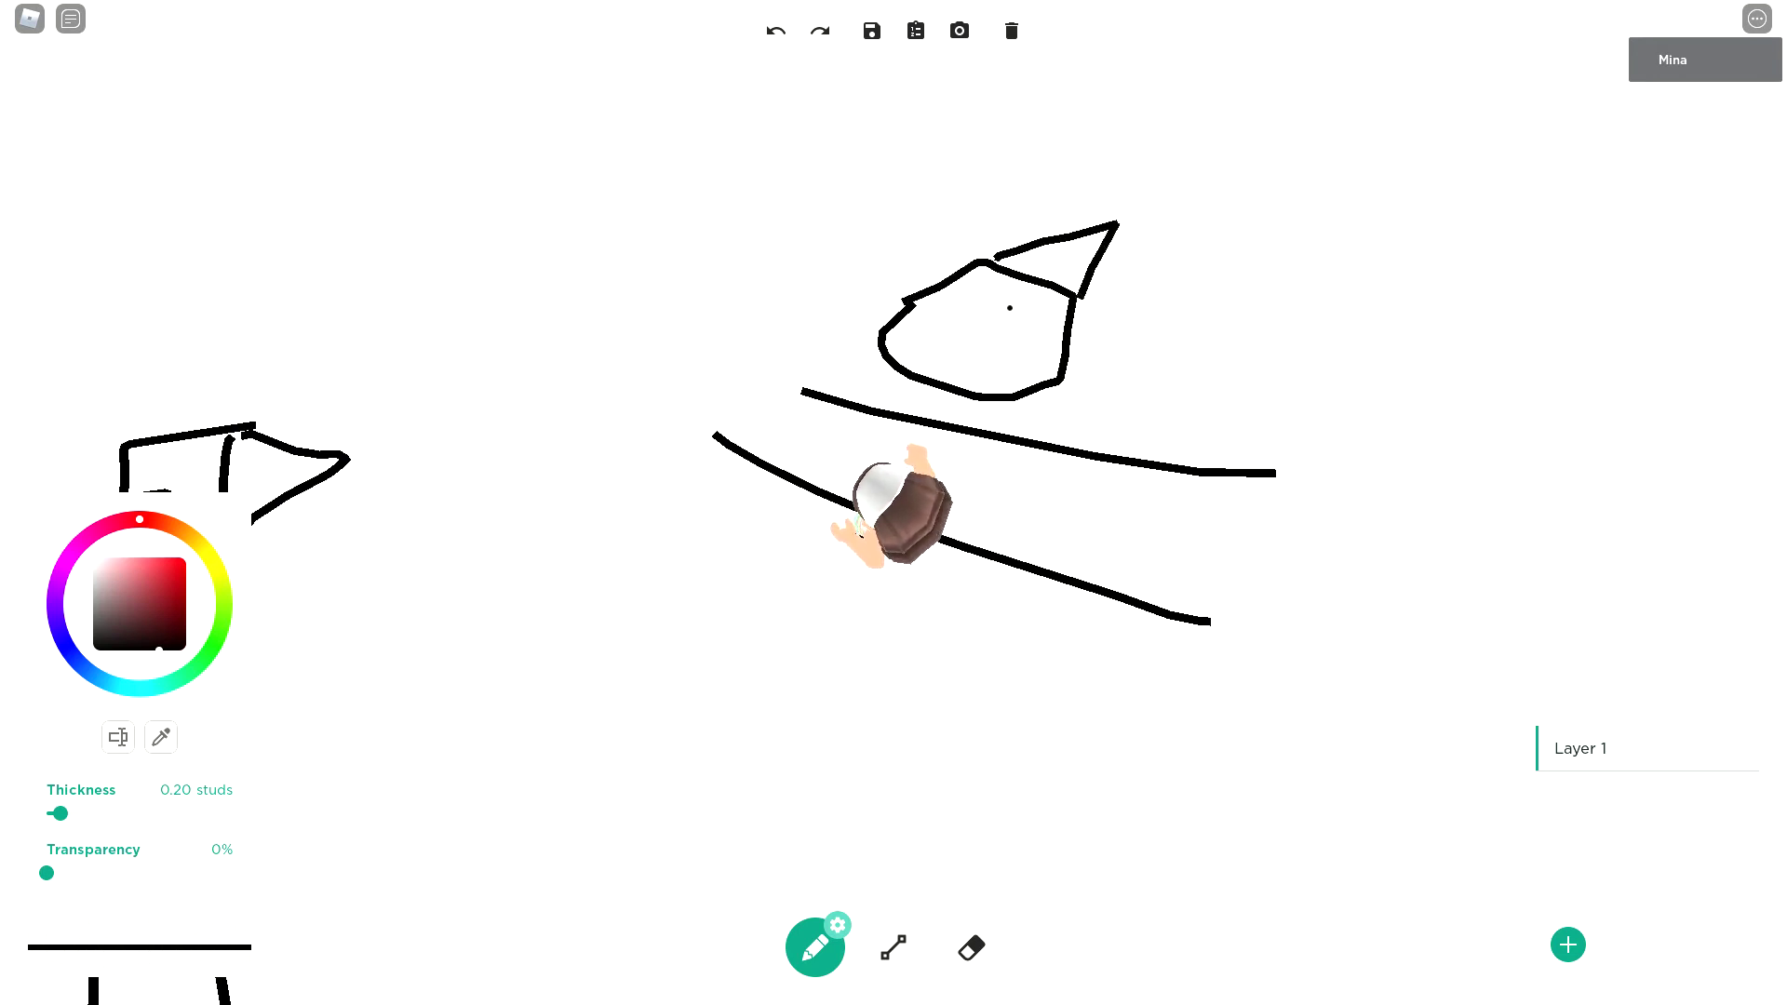
mouse_move(1014, 282)
left_mouse_down()
mouse_move(932, 385)
mouse_move(927, 337)
mouse_move(968, 384)
left_mouse_up()
key("Right")
key("s")
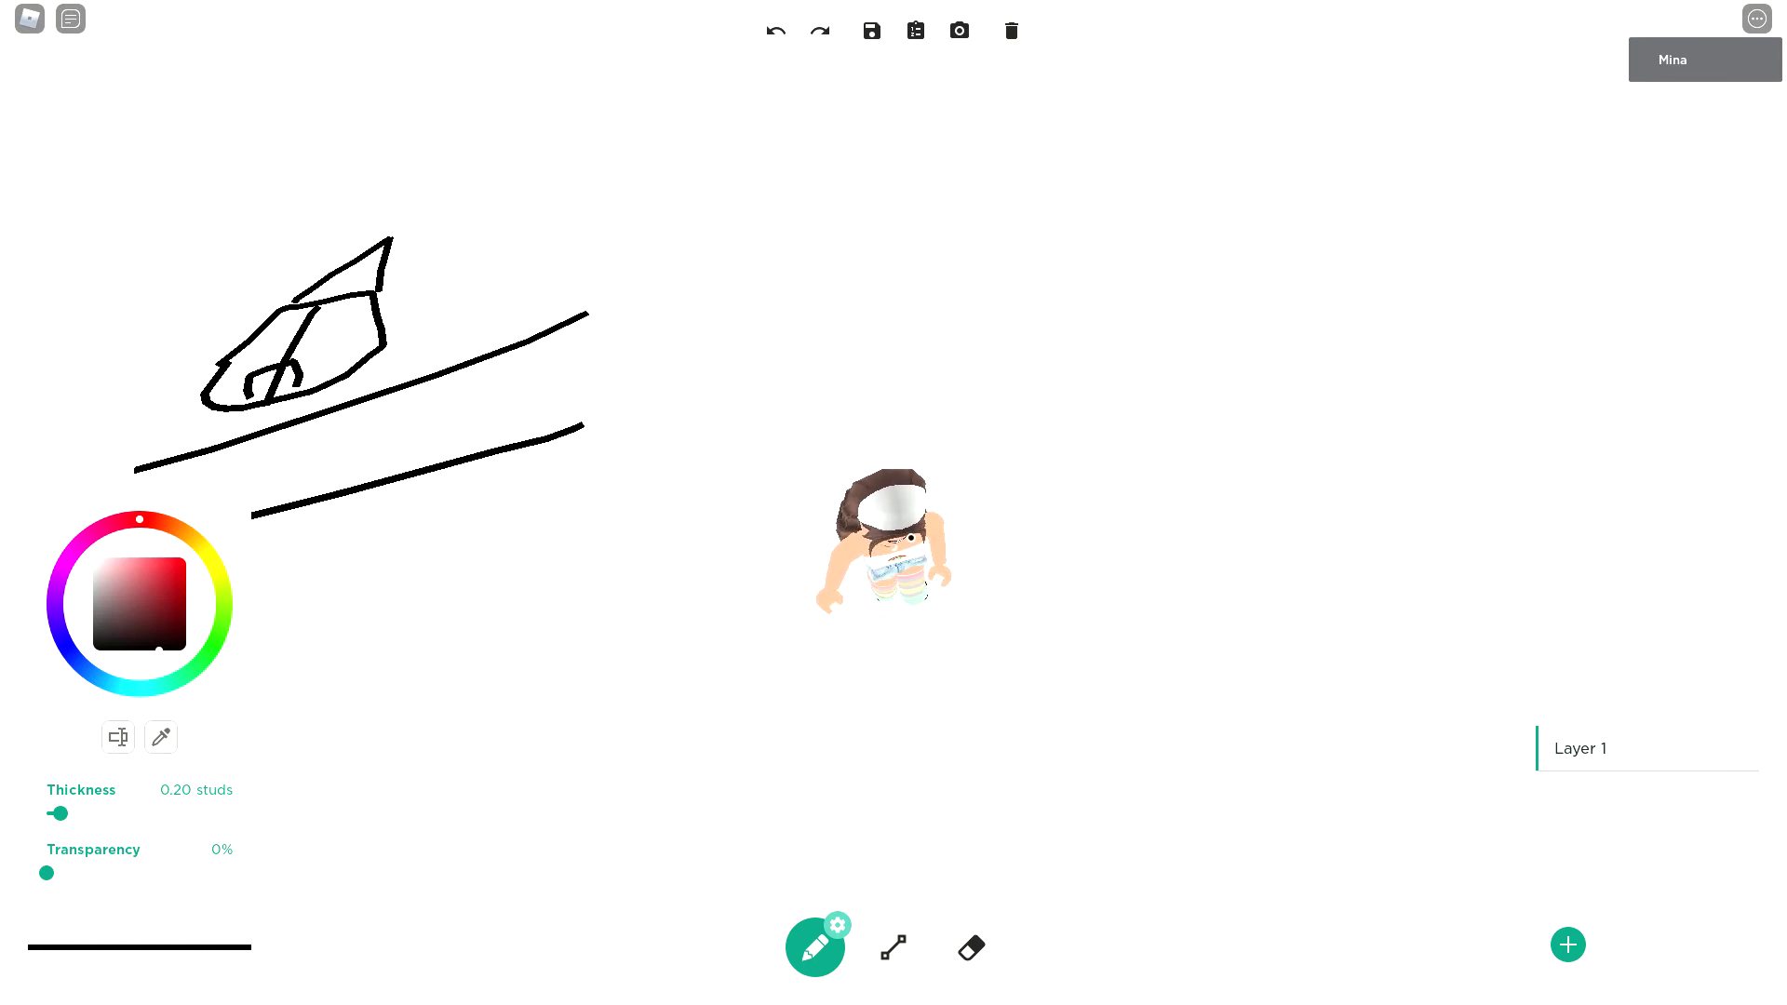
- Draw two road edge lines beside the avatar and extend the upper one rightward
left_click_drag(797, 471, 1157, 367)
left_click_drag(798, 590, 1415, 379)
key("Left")
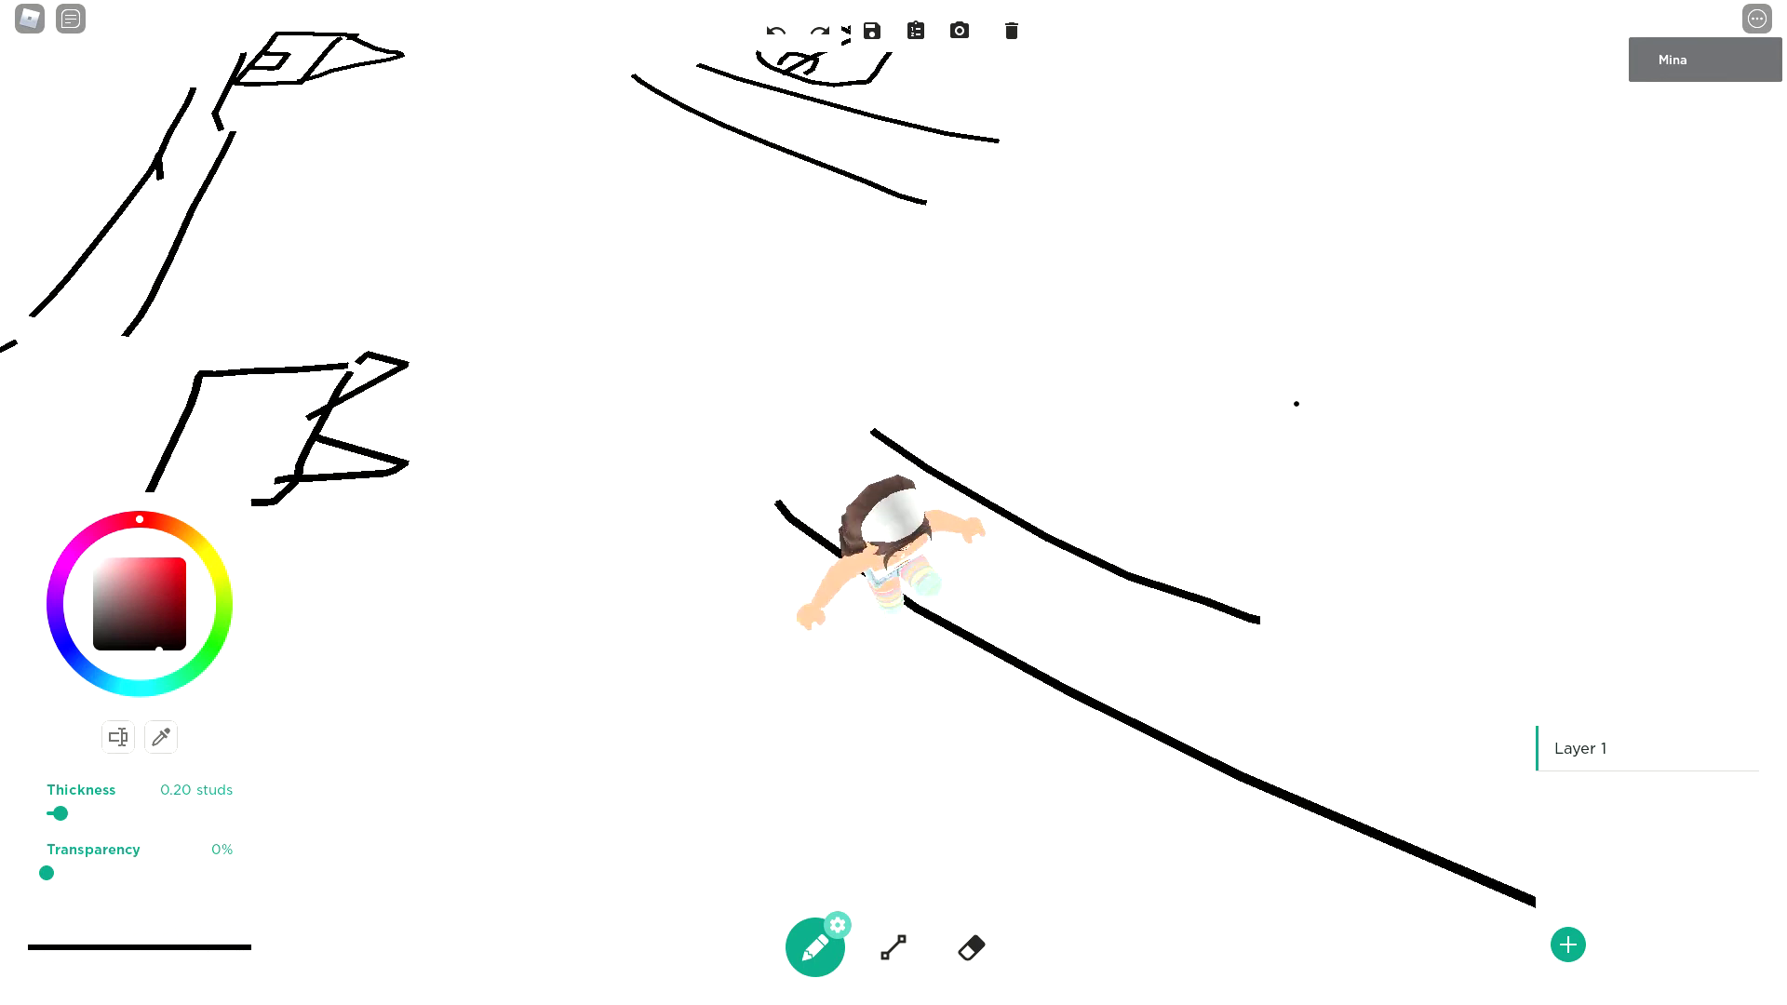
key("d")
left_click_drag(1110, 619, 1418, 681)
key("Left")
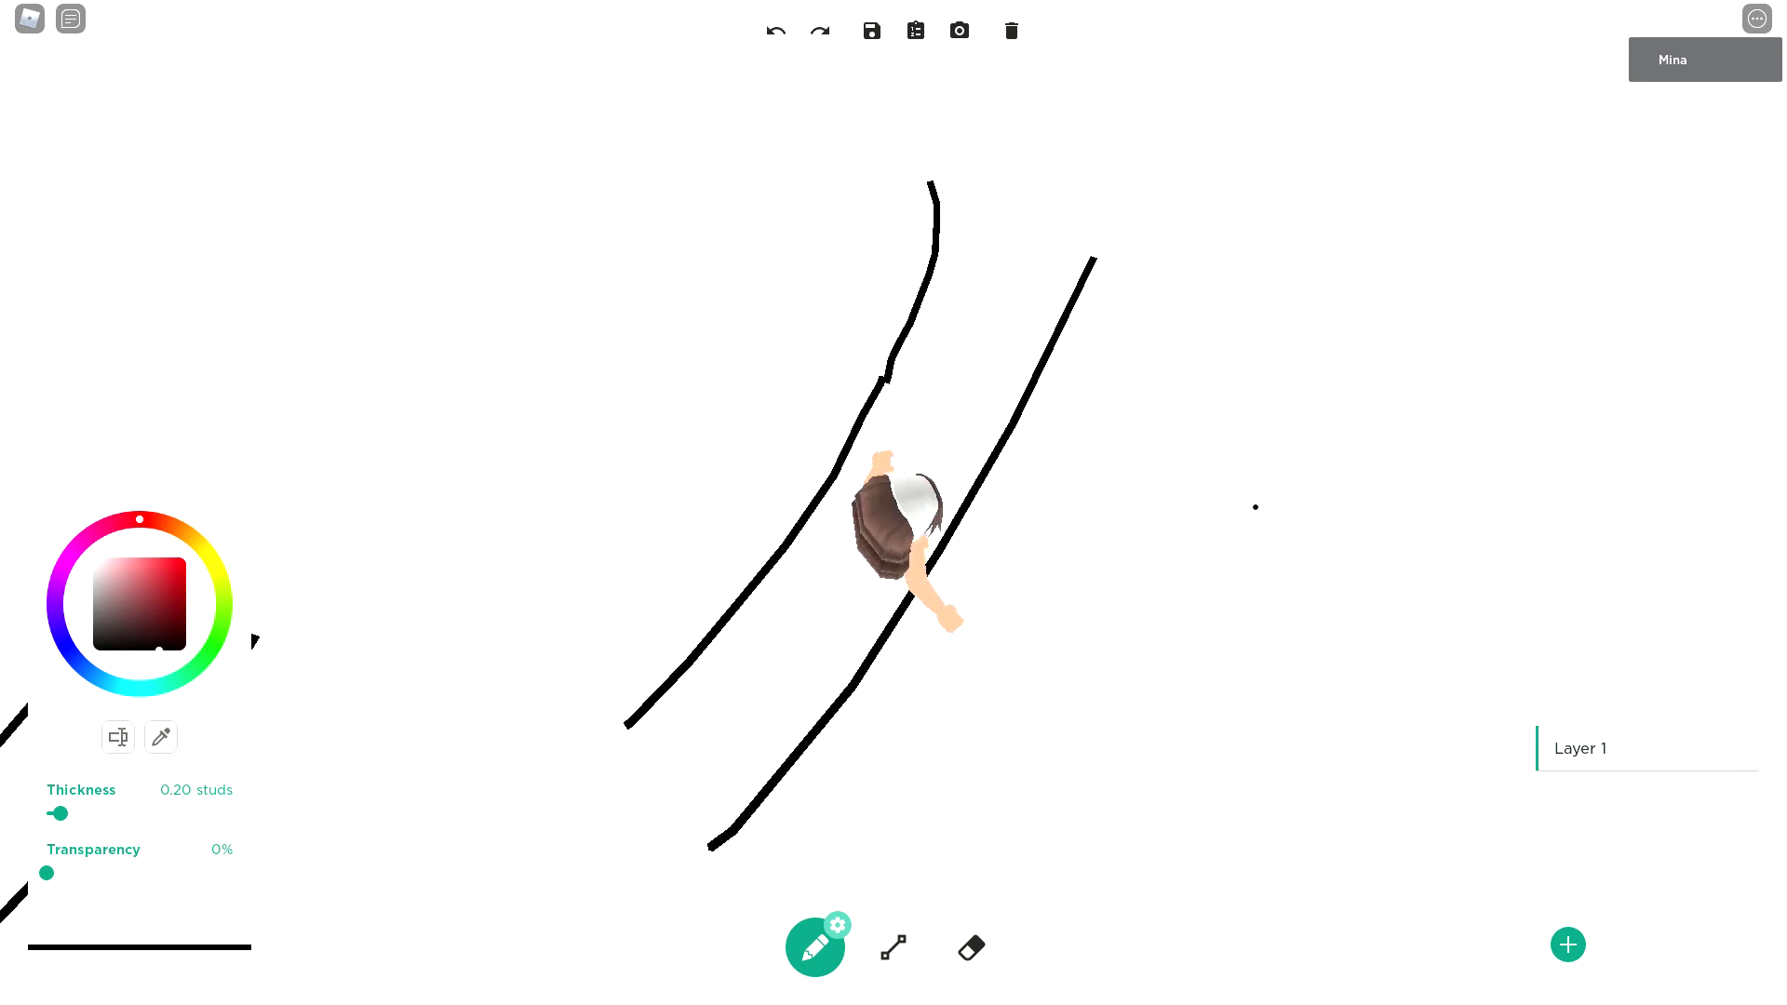
- Draw a roofed house above the avatar and extend both diagonal road lines downward
mouse_move(1005, 232)
left_mouse_down()
mouse_move(969, 260)
mouse_move(1157, 279)
mouse_move(1015, 210)
left_mouse_up()
key("Left")
key("Left")
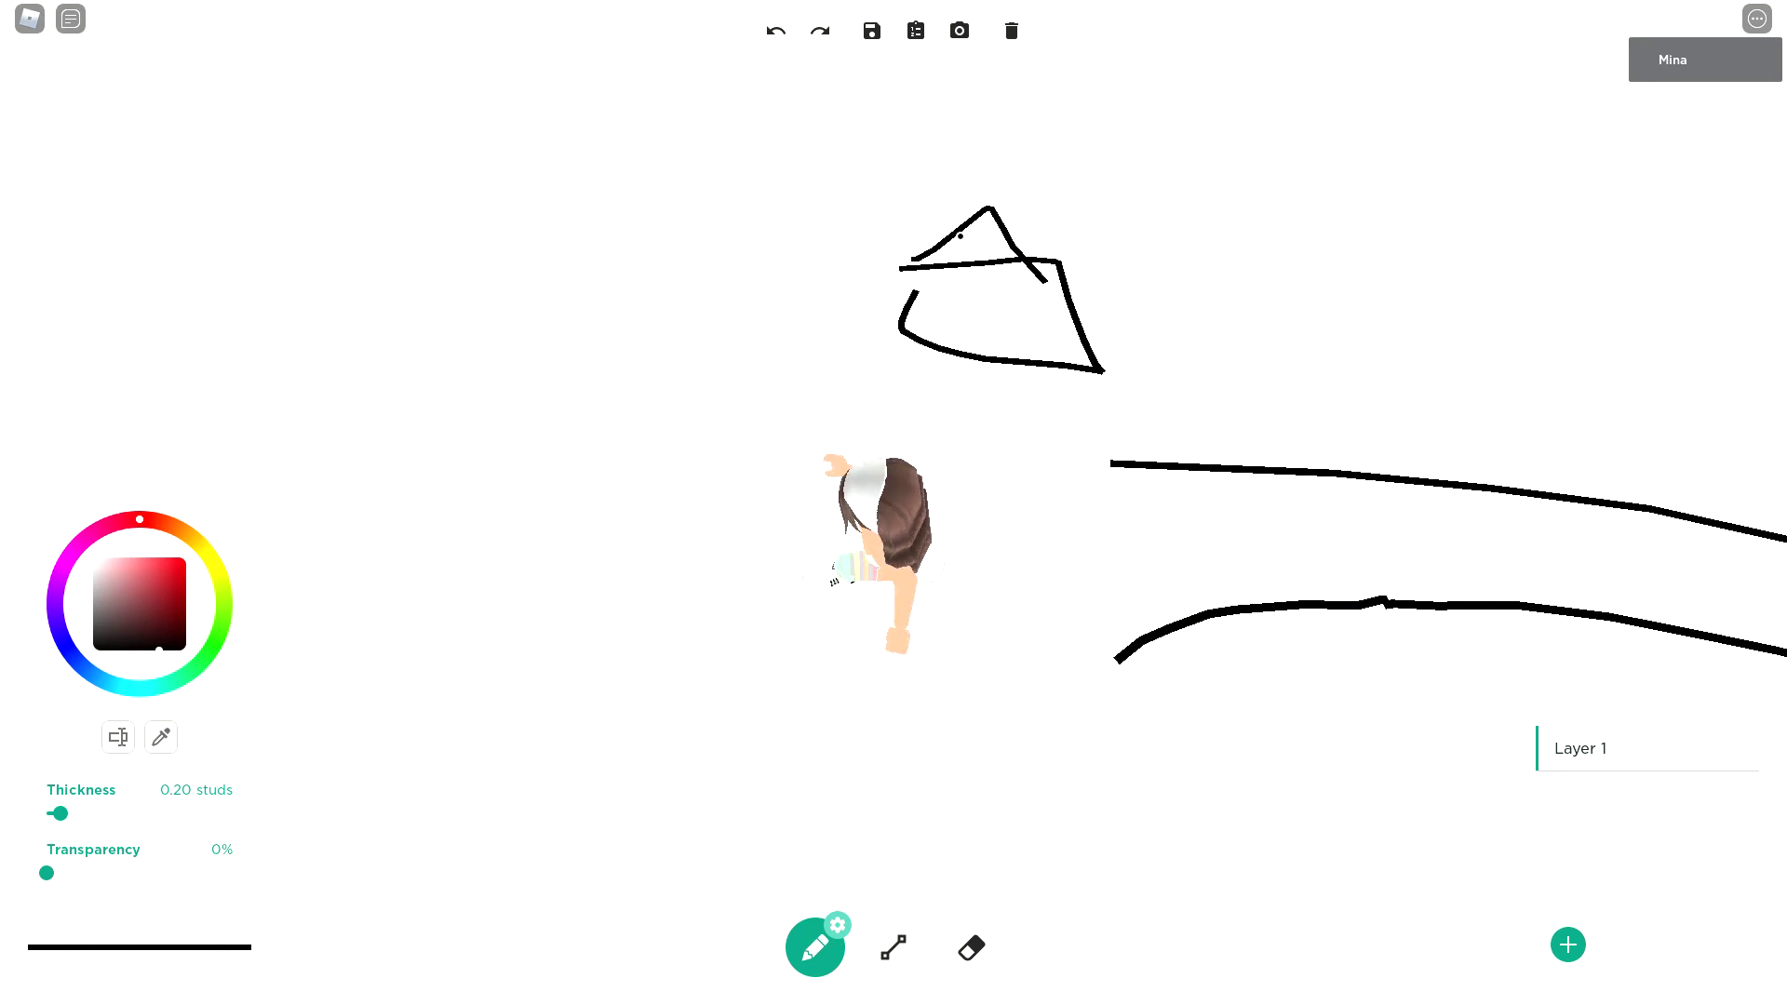
mouse_move(1117, 244)
left_mouse_down()
mouse_move(996, 339)
mouse_move(908, 465)
left_mouse_up()
left_click_drag(1240, 255, 1092, 499)
key("w")
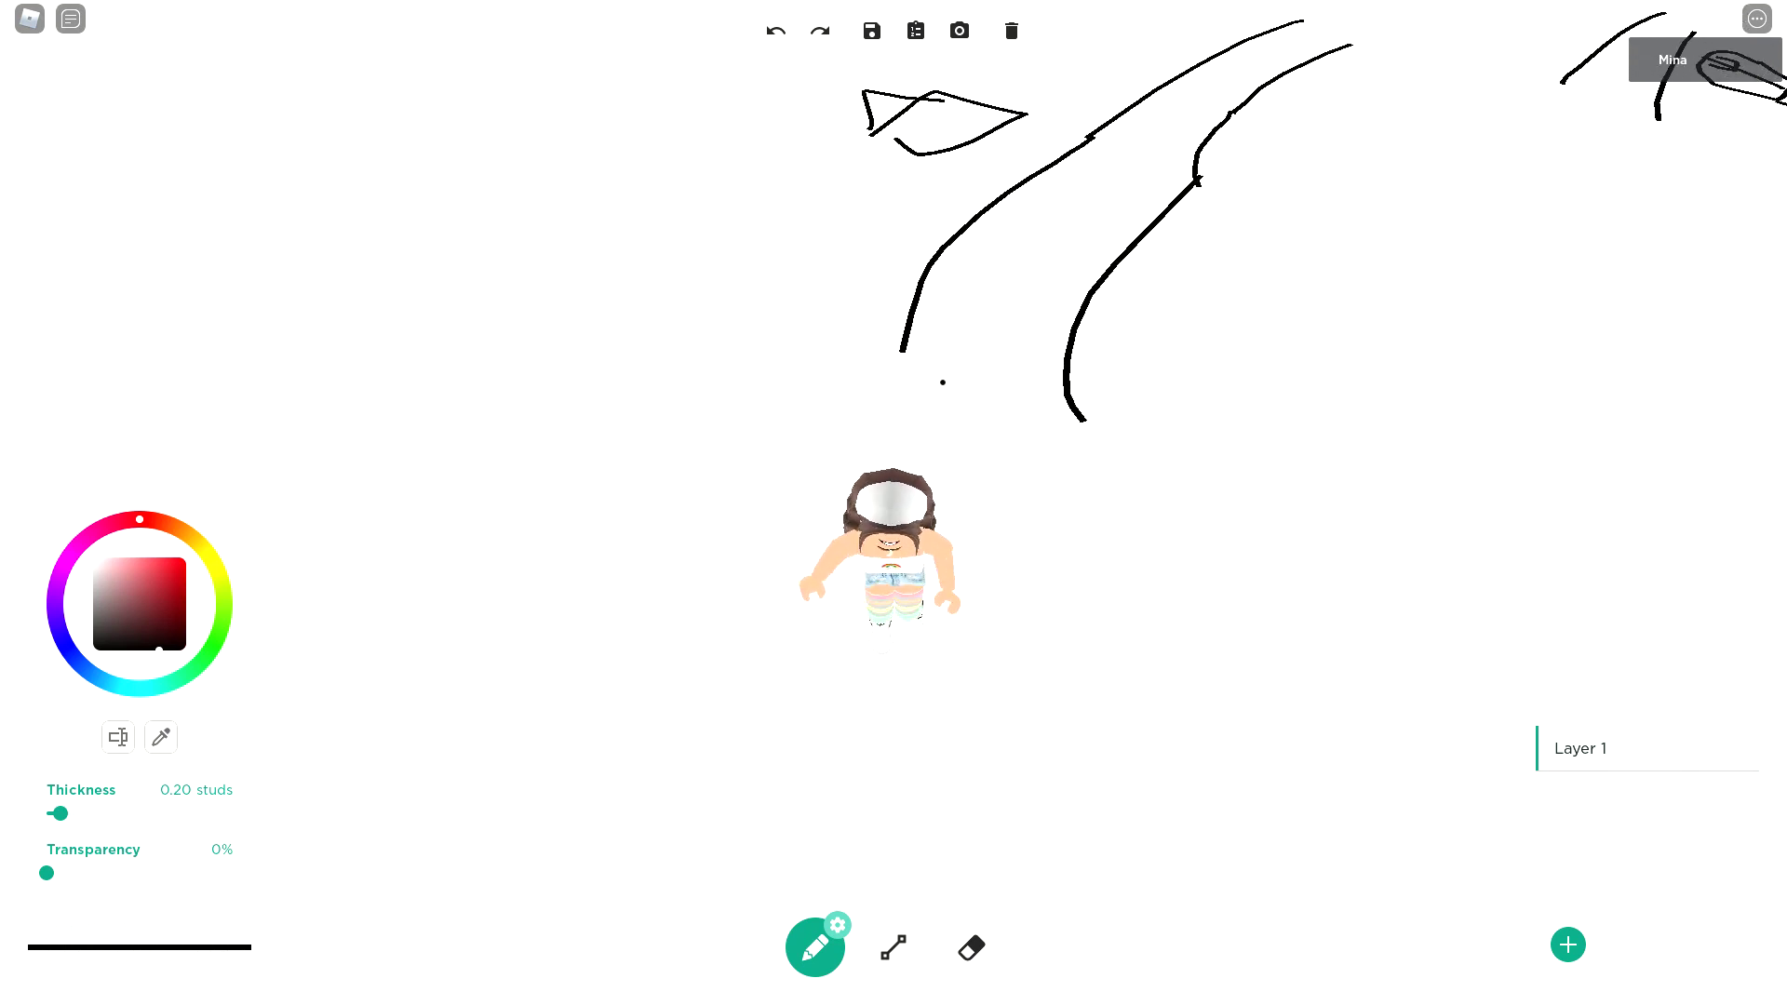
- Draw a U-shaped stroke, two long curving road lines, and the large field outline
mouse_move(769, 404)
left_mouse_down()
mouse_move(837, 436)
mouse_move(1014, 433)
left_mouse_up()
key("Left")
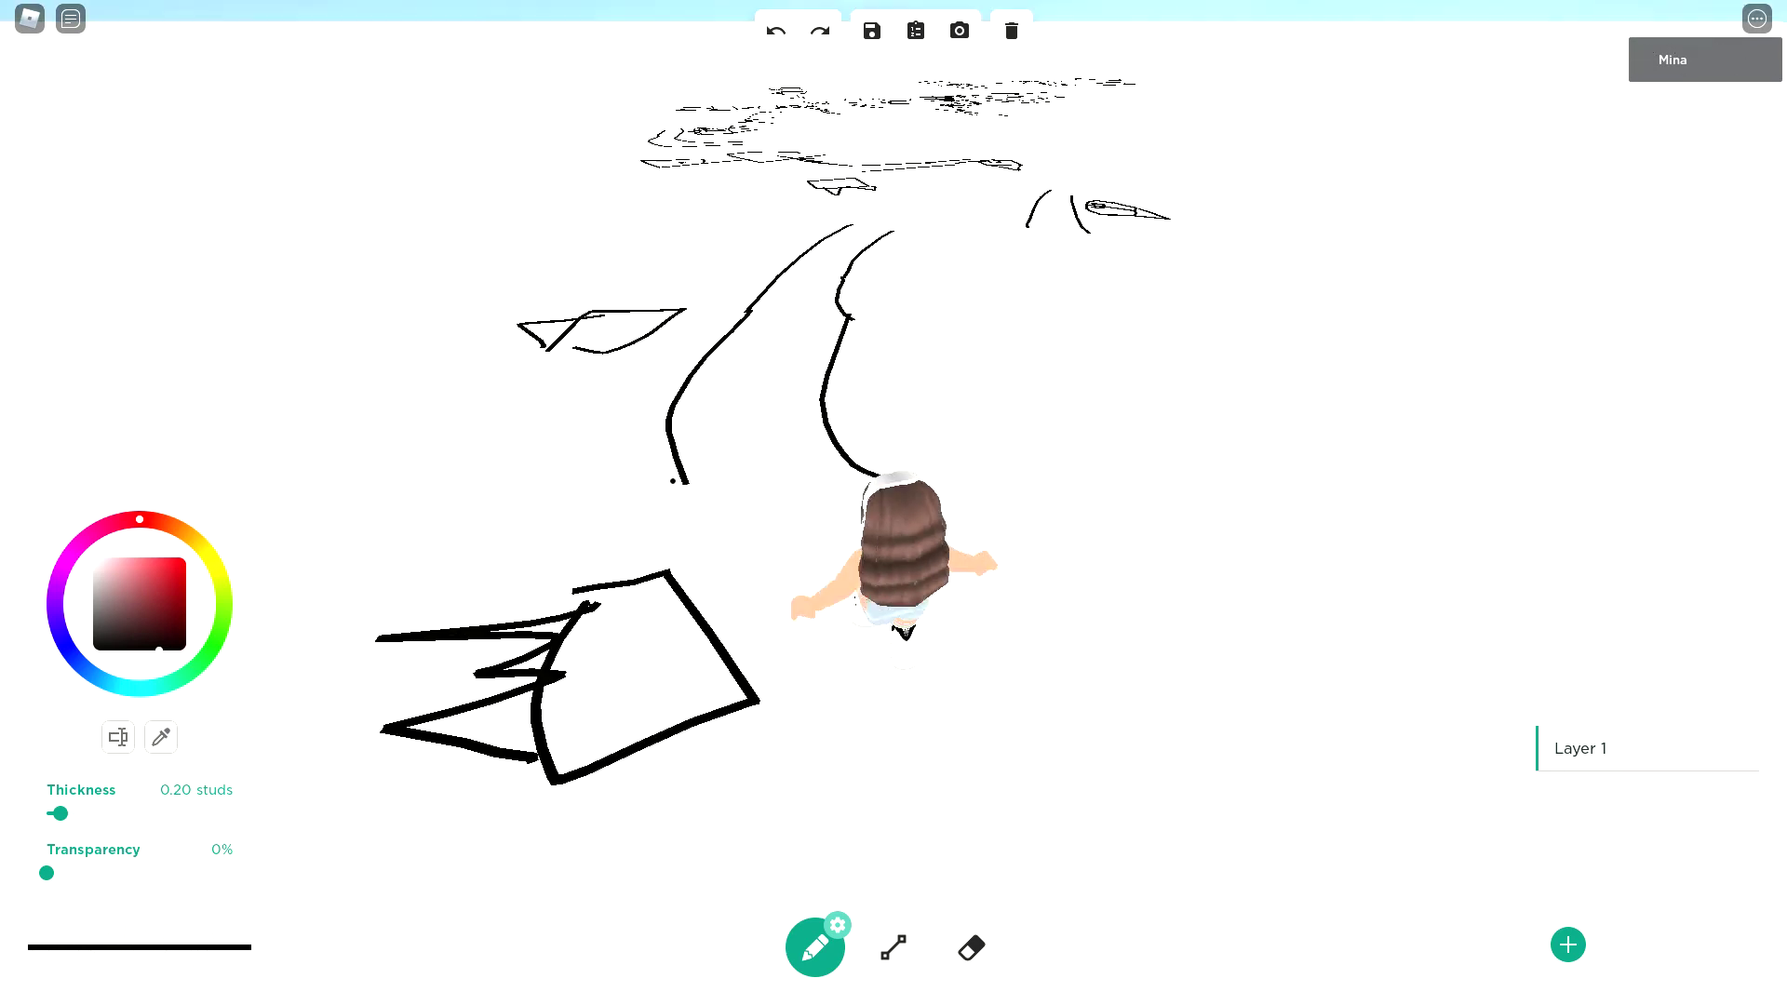
left_click_drag(1159, 390, 738, 506)
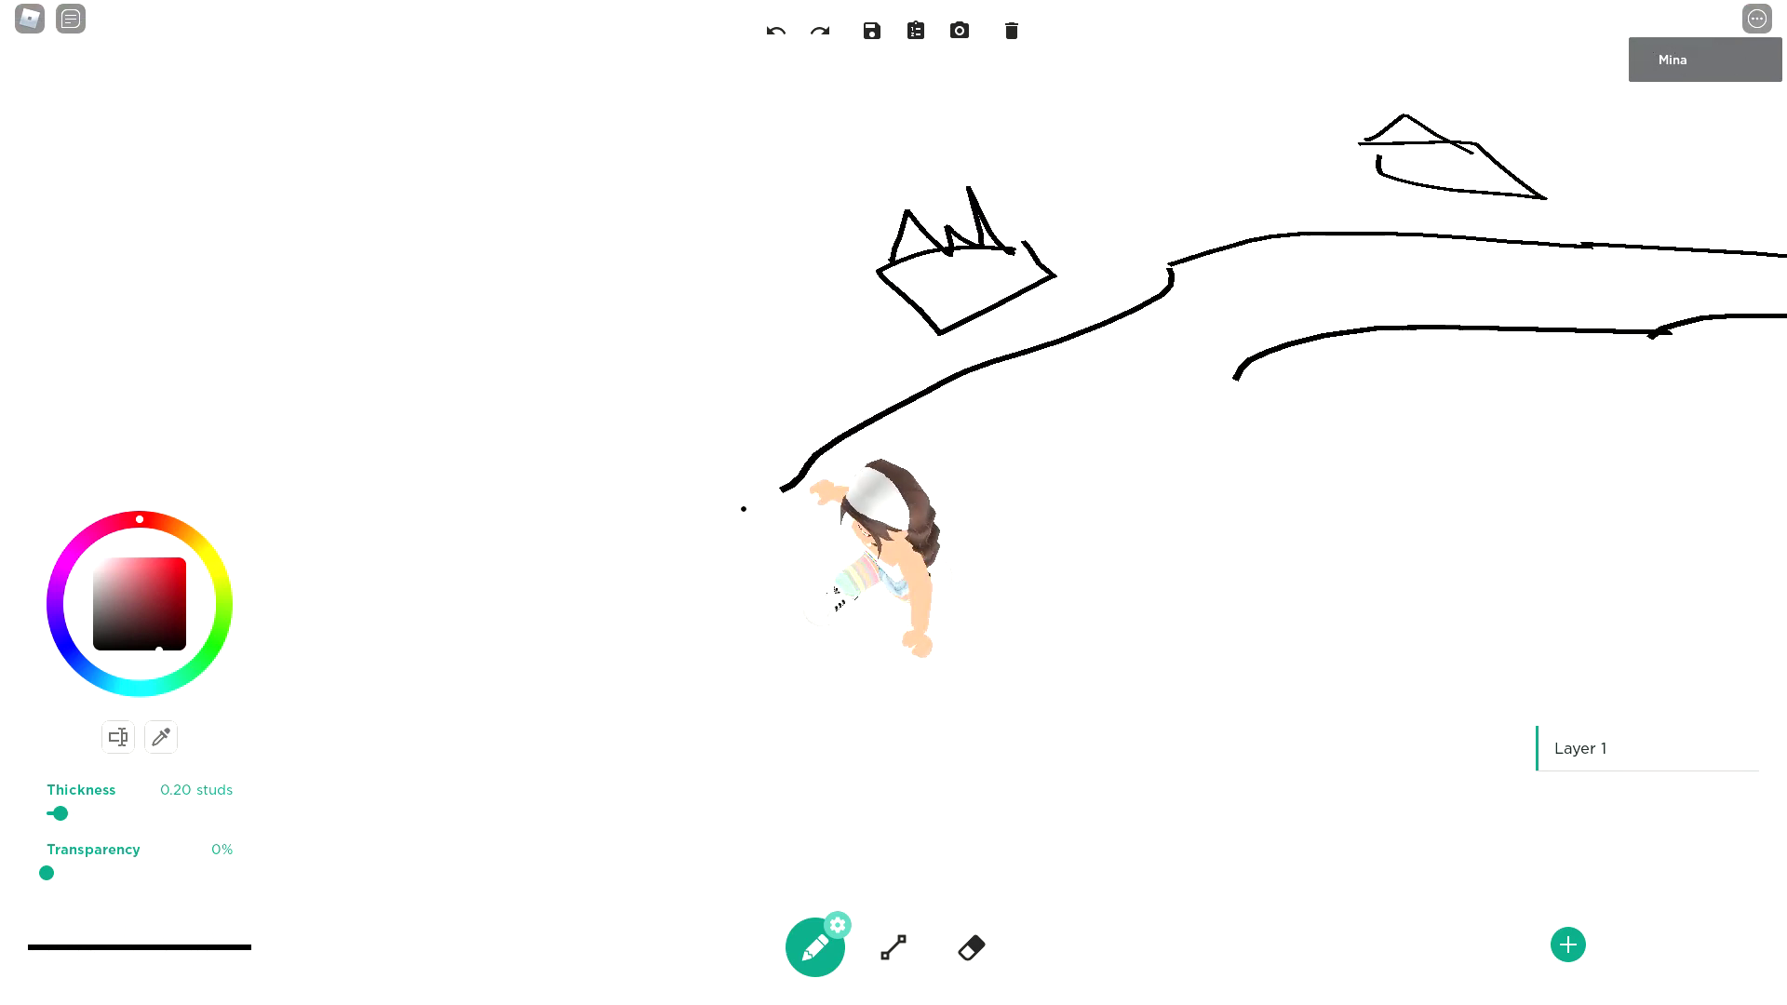
left_click_drag(1219, 374, 958, 497)
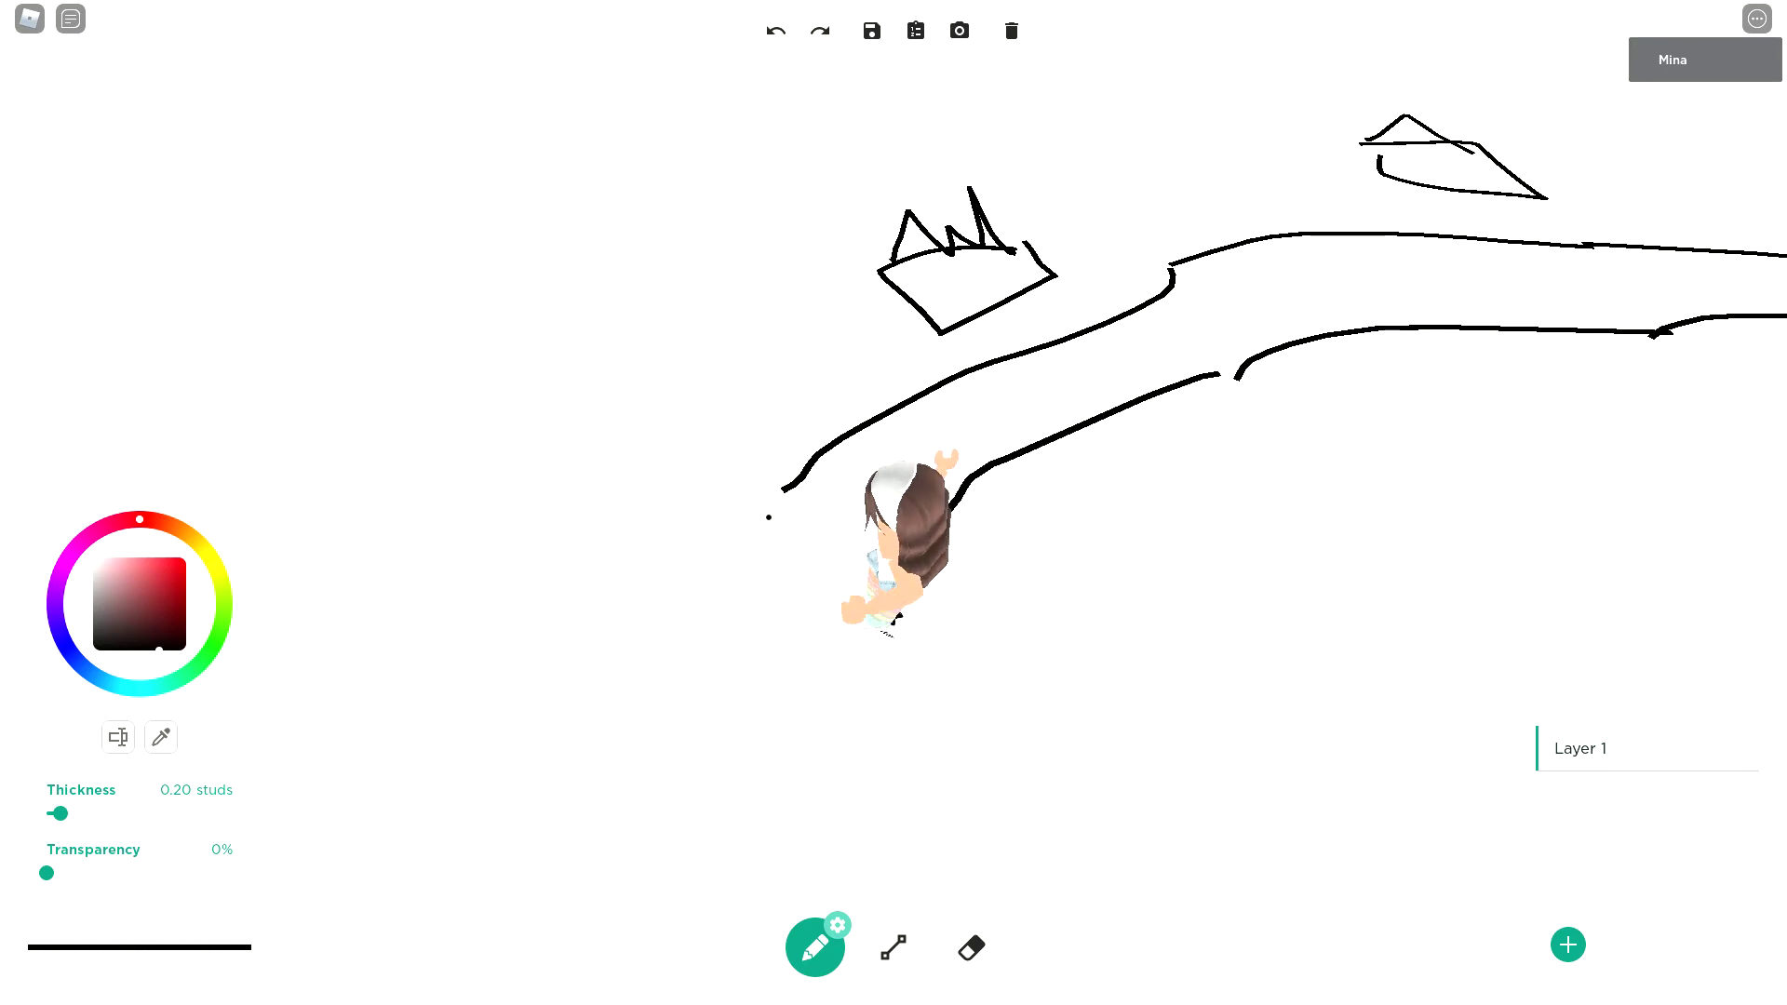
mouse_move(698, 391)
left_mouse_down()
mouse_move(1288, 590)
mouse_move(518, 626)
mouse_move(693, 249)
left_mouse_up()
- Zoom out to survey the drawing, zoom back in, and draw zigzag lines inside the field
key("w")
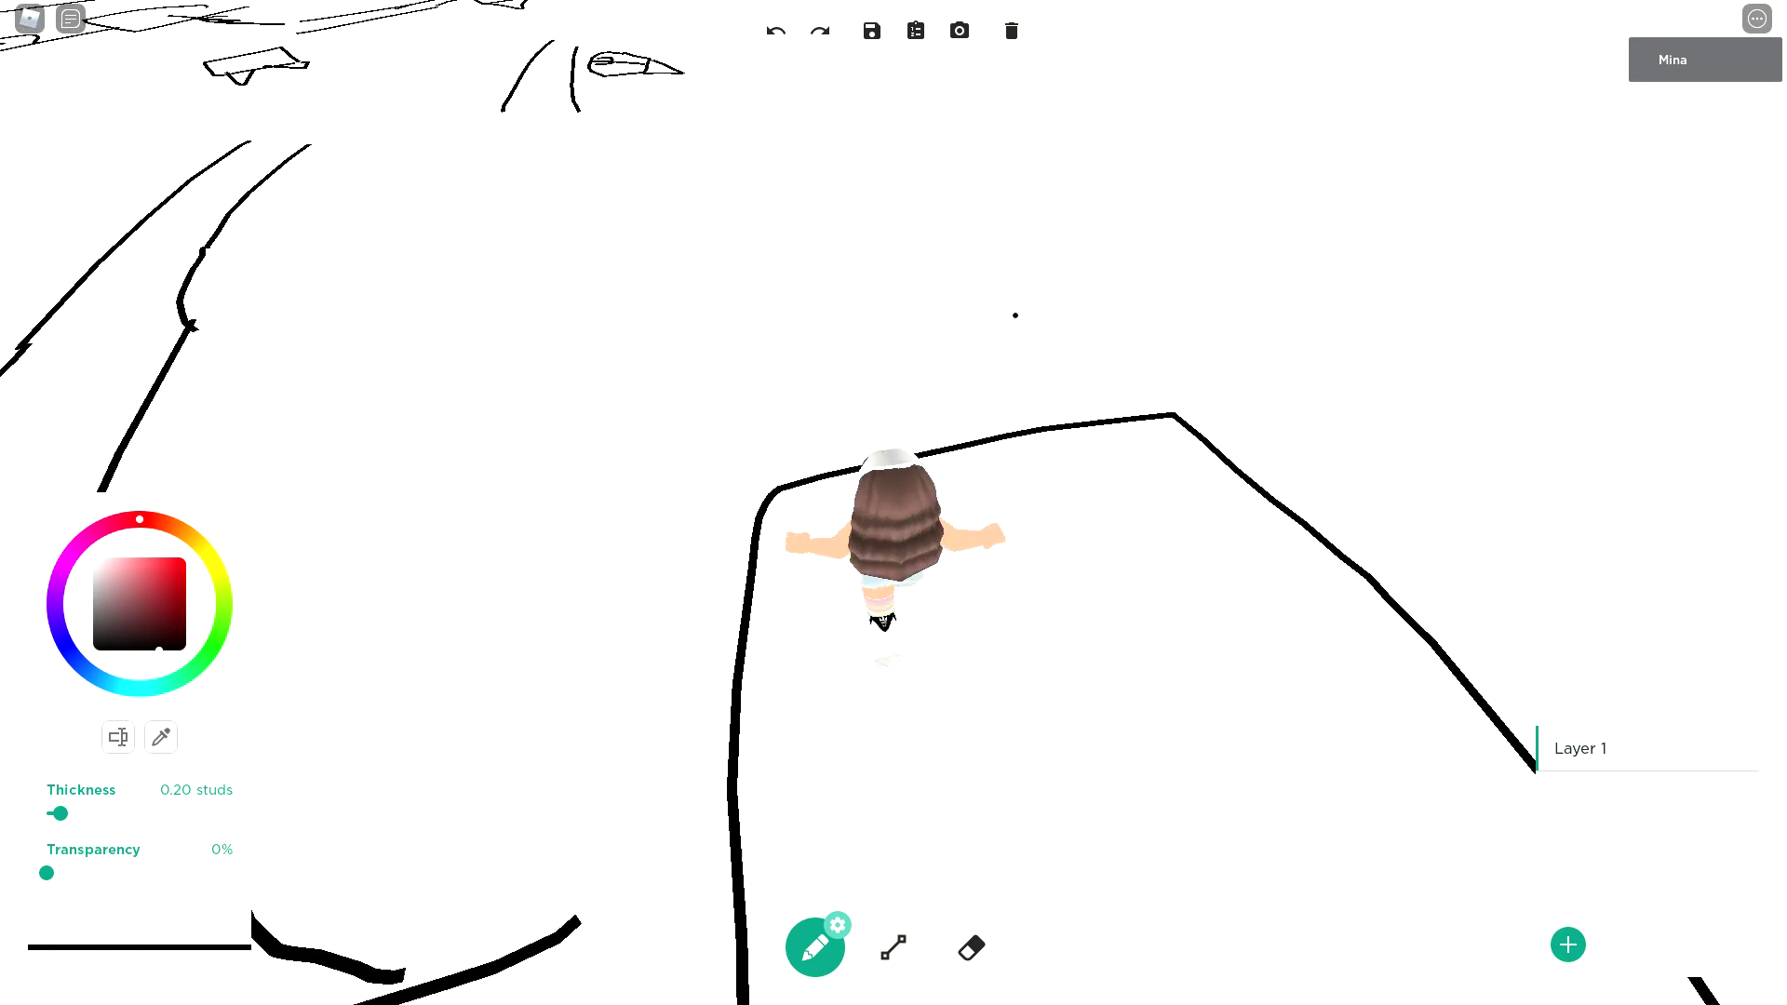
scroll(893, 502, "down", 10)
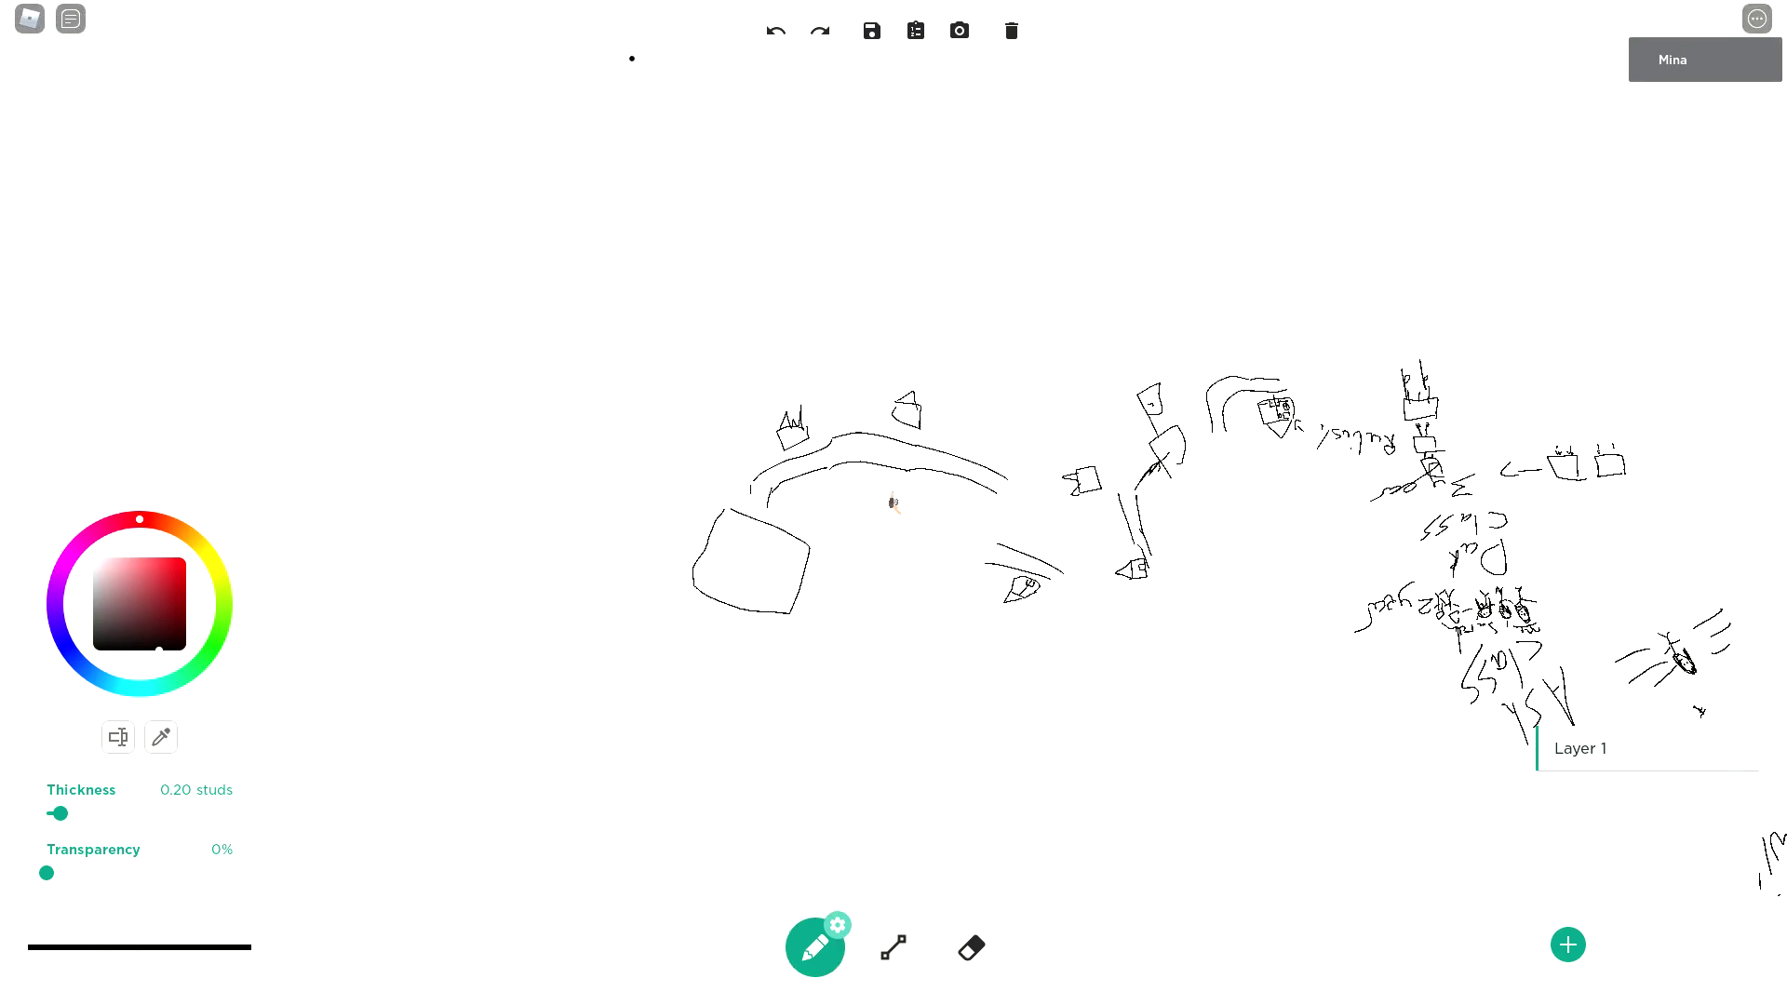
key("Left")
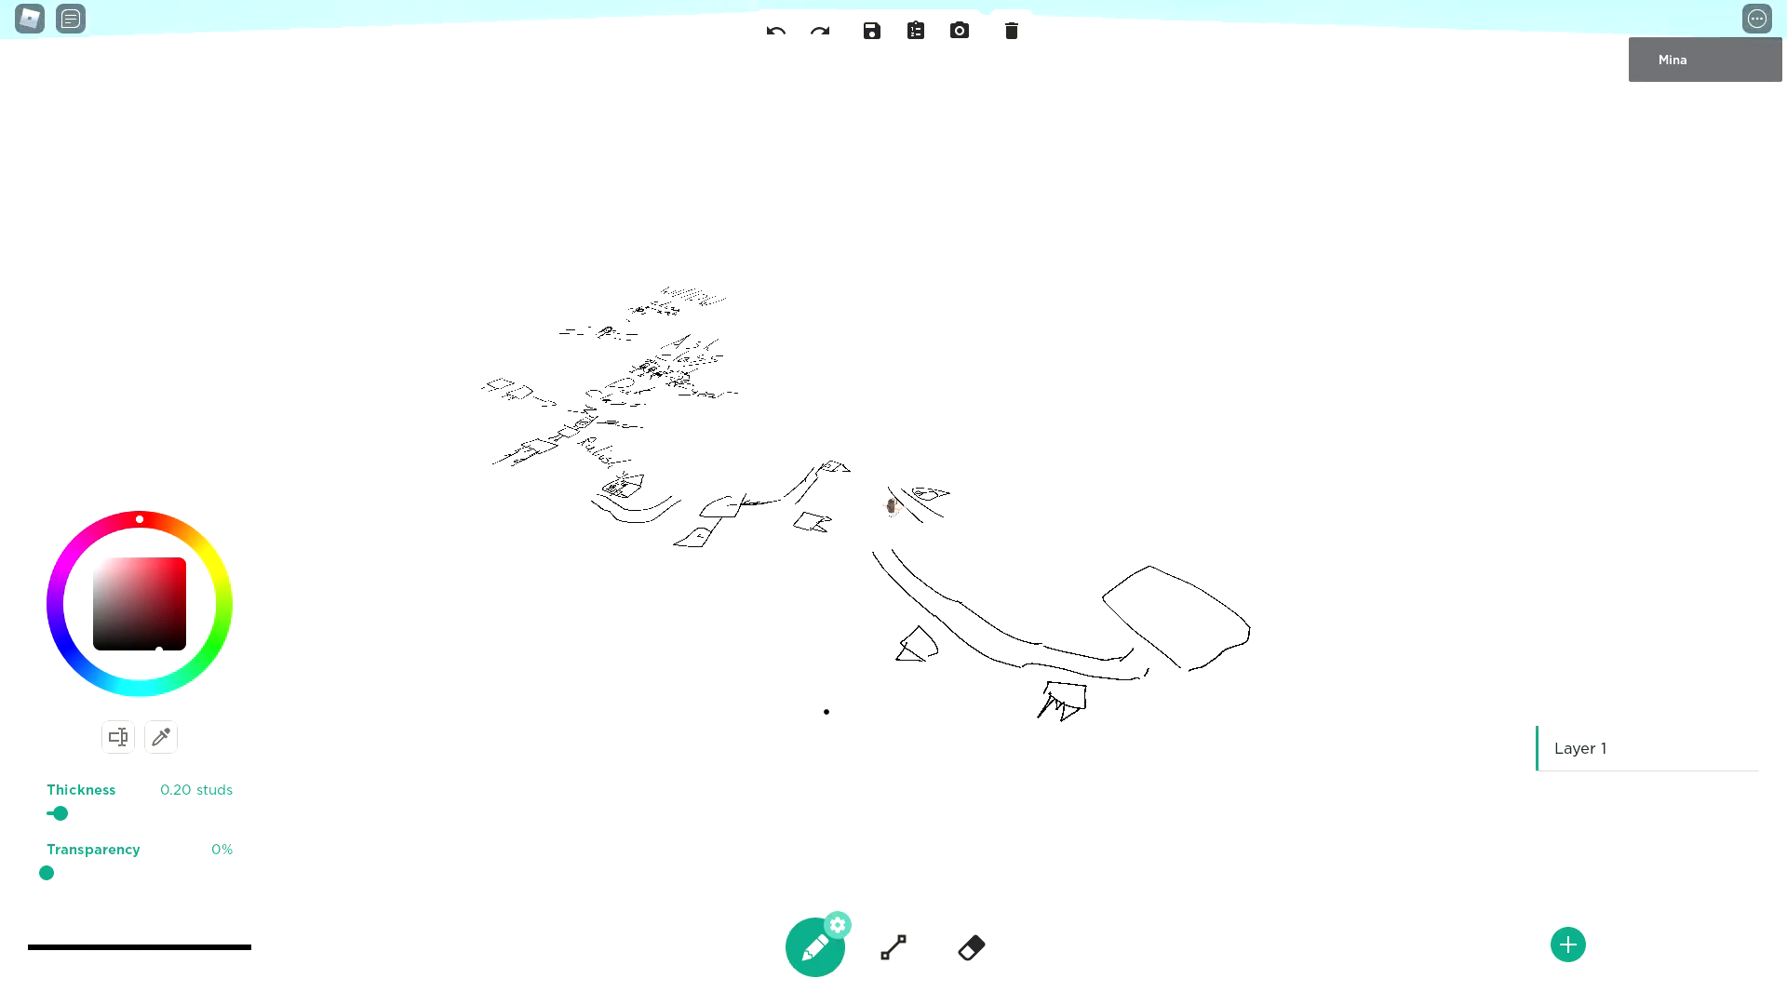
scroll(893, 502, "up", 10)
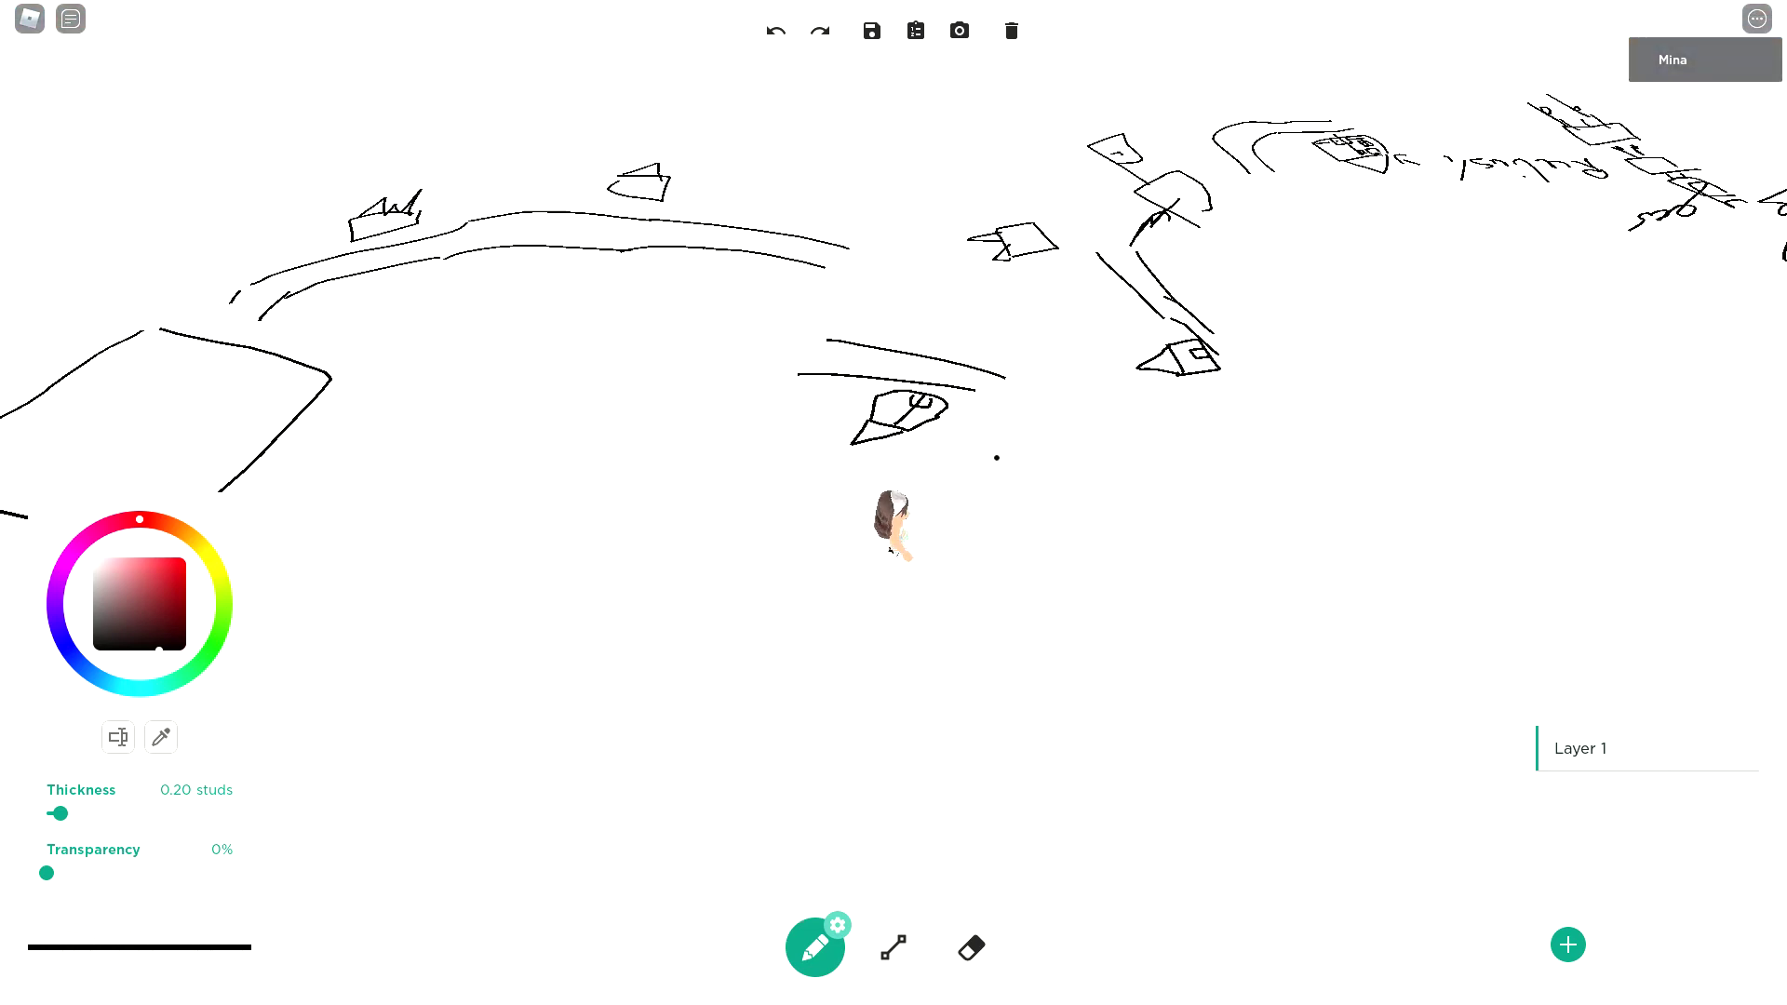
key("s")
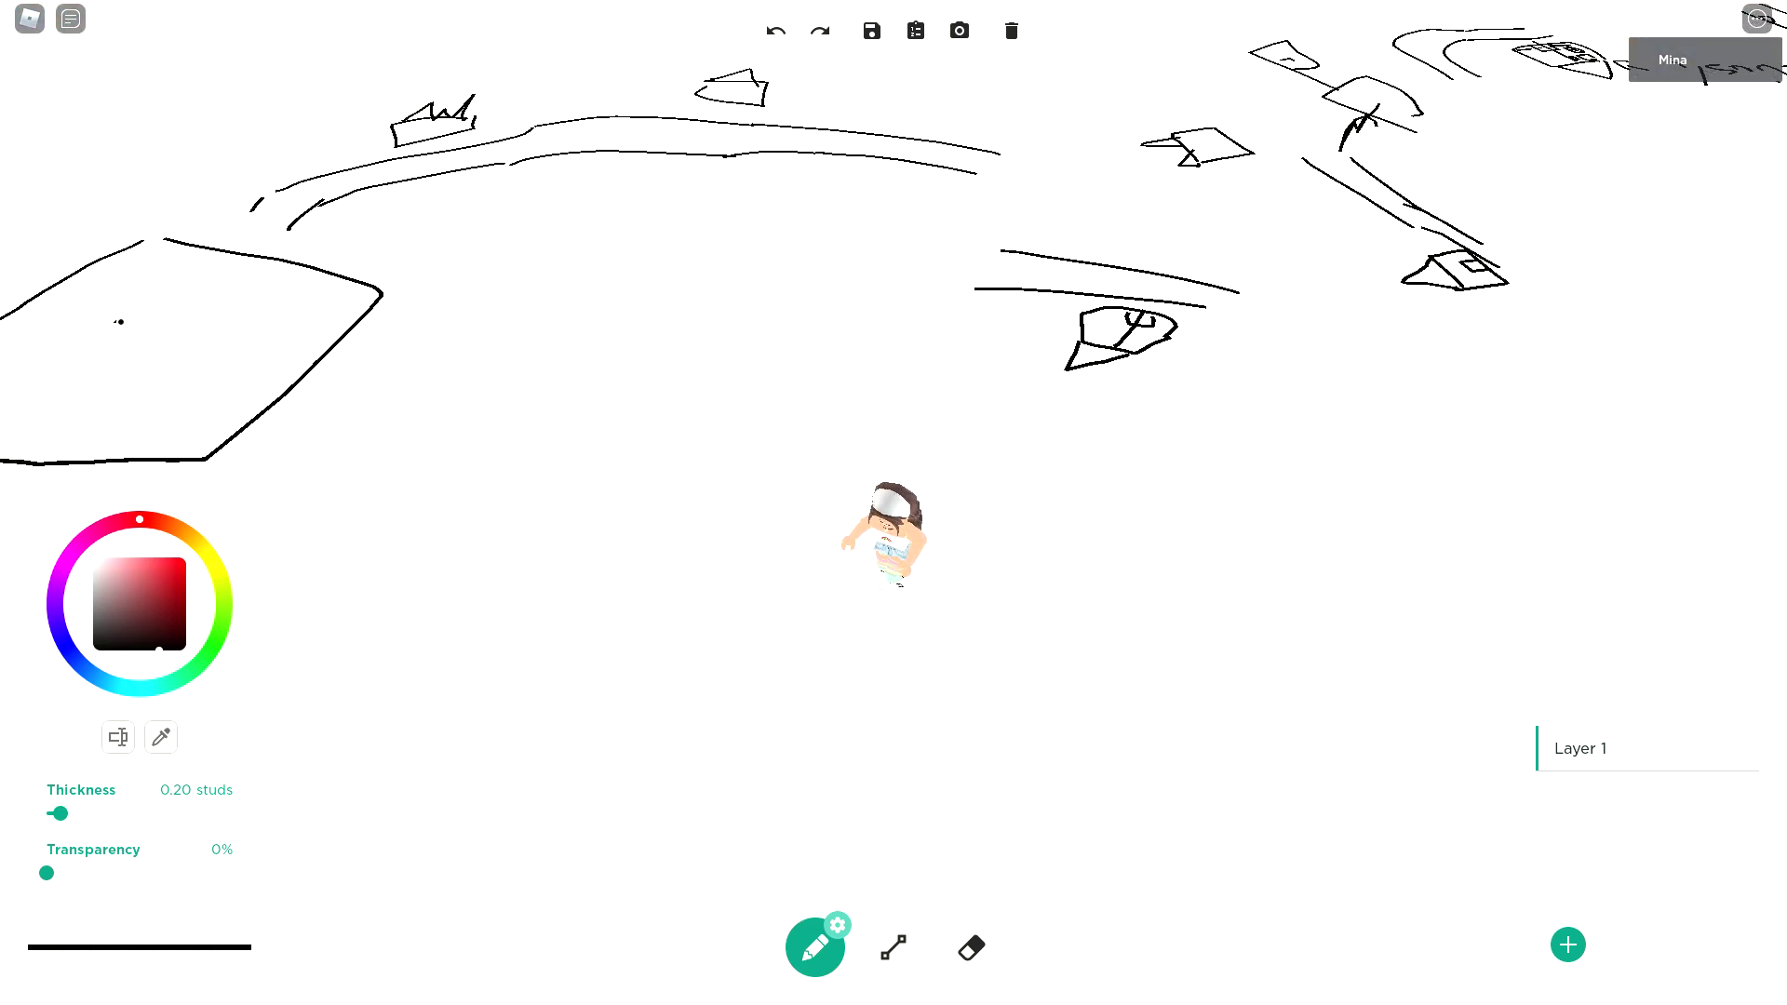
left_click_drag(76, 328, 108, 393)
mouse_move(134, 307)
left_mouse_down()
mouse_move(452, 201)
mouse_move(344, 371)
left_mouse_up()
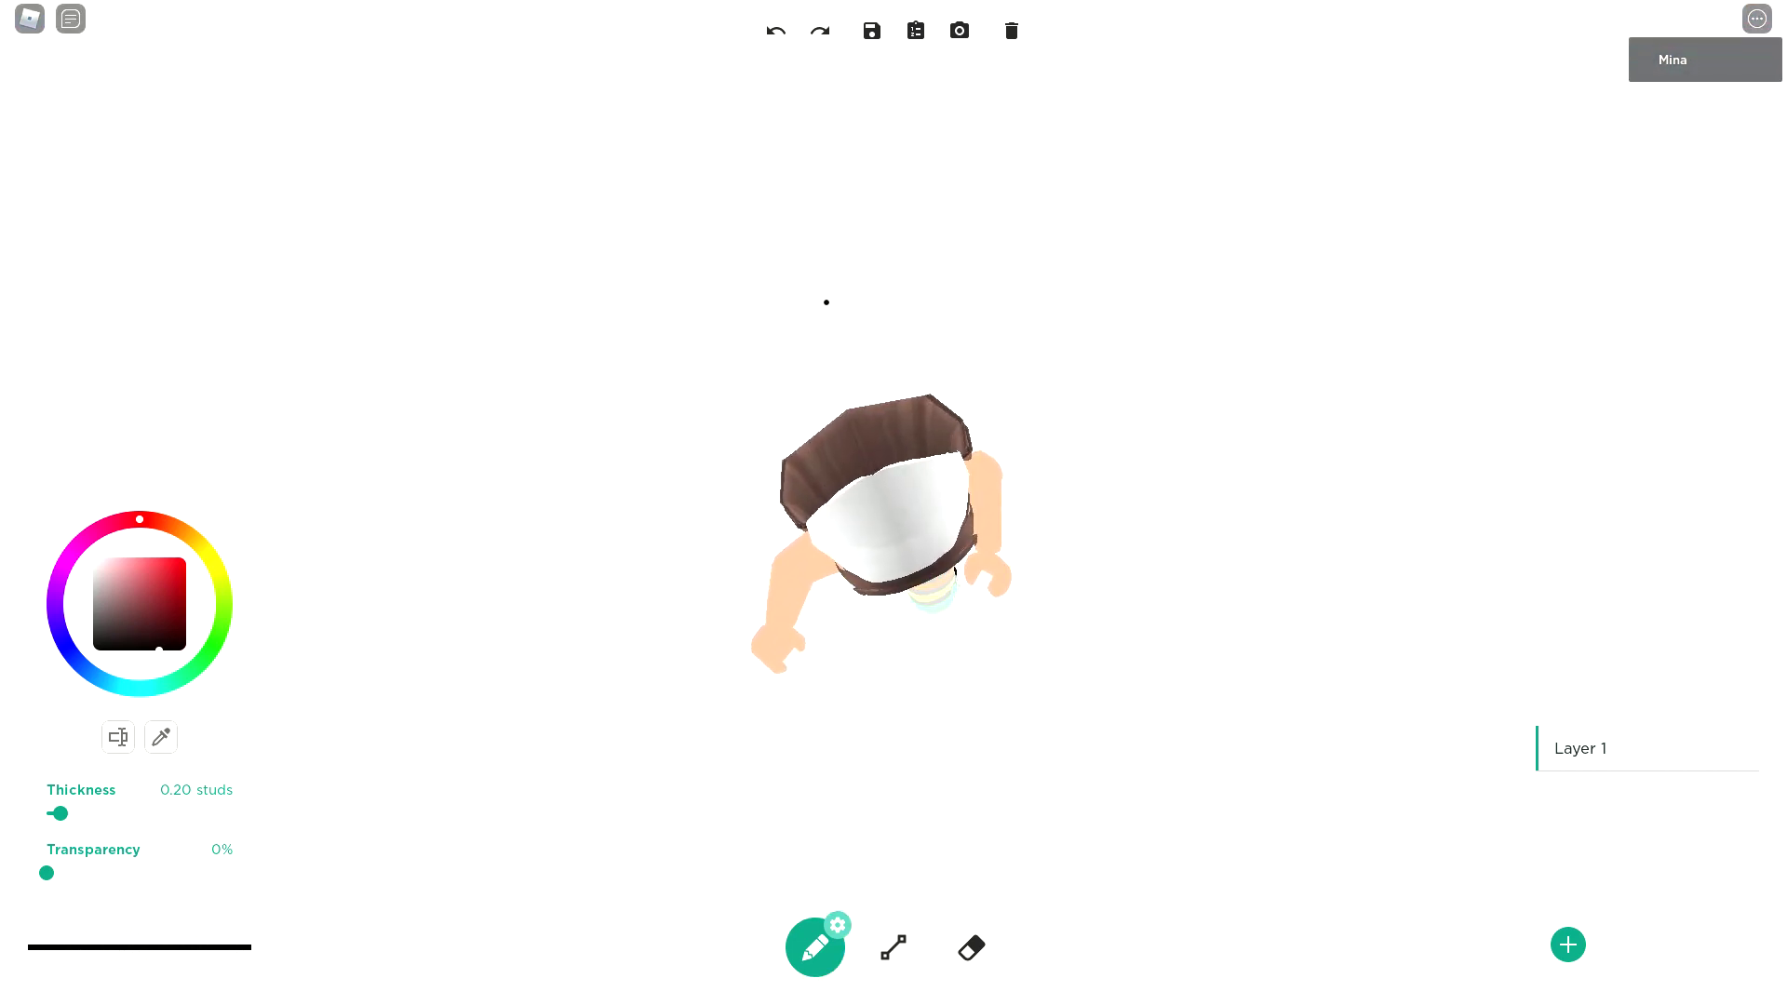
- Draw the glasses: left lens, bridge, right lens and both arms
mouse_move(827, 302)
left_mouse_down()
mouse_move(916, 339)
mouse_move(796, 298)
mouse_move(825, 272)
left_mouse_up()
mouse_move(938, 321)
left_mouse_down()
mouse_move(1040, 333)
mouse_move(1129, 439)
mouse_move(1052, 298)
left_mouse_up()
left_click_drag(1075, 237, 1135, 173)
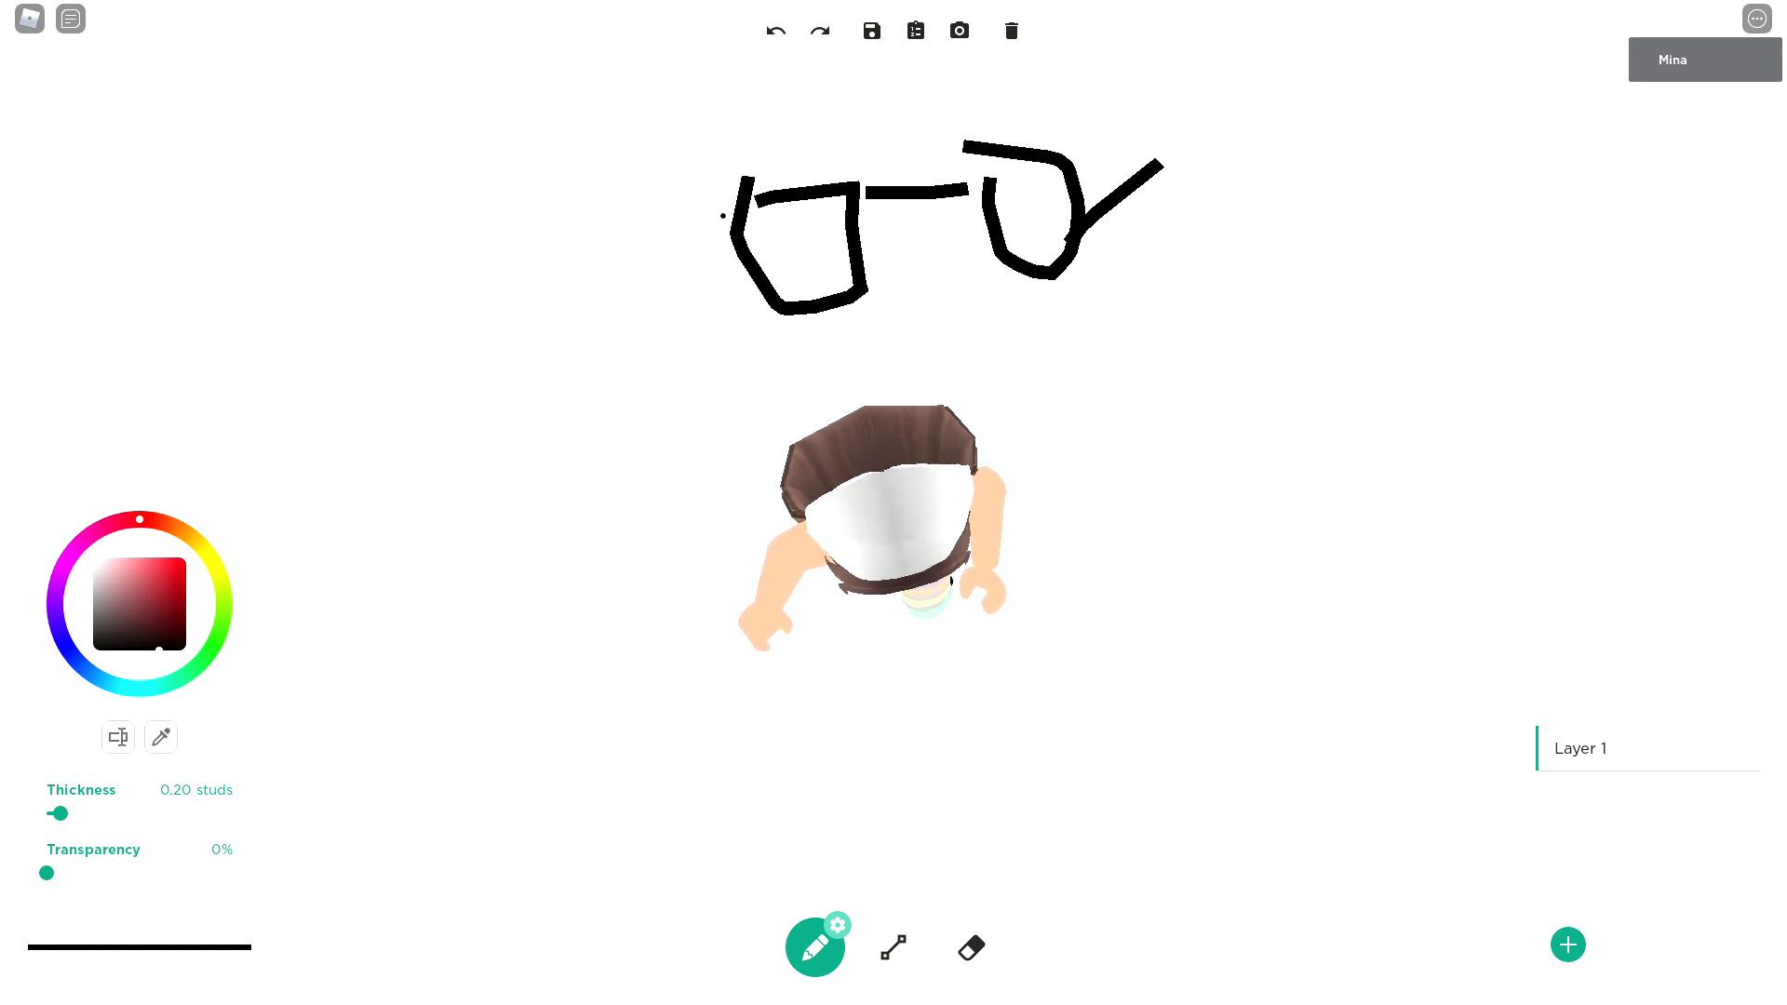
left_click_drag(715, 229, 576, 102)
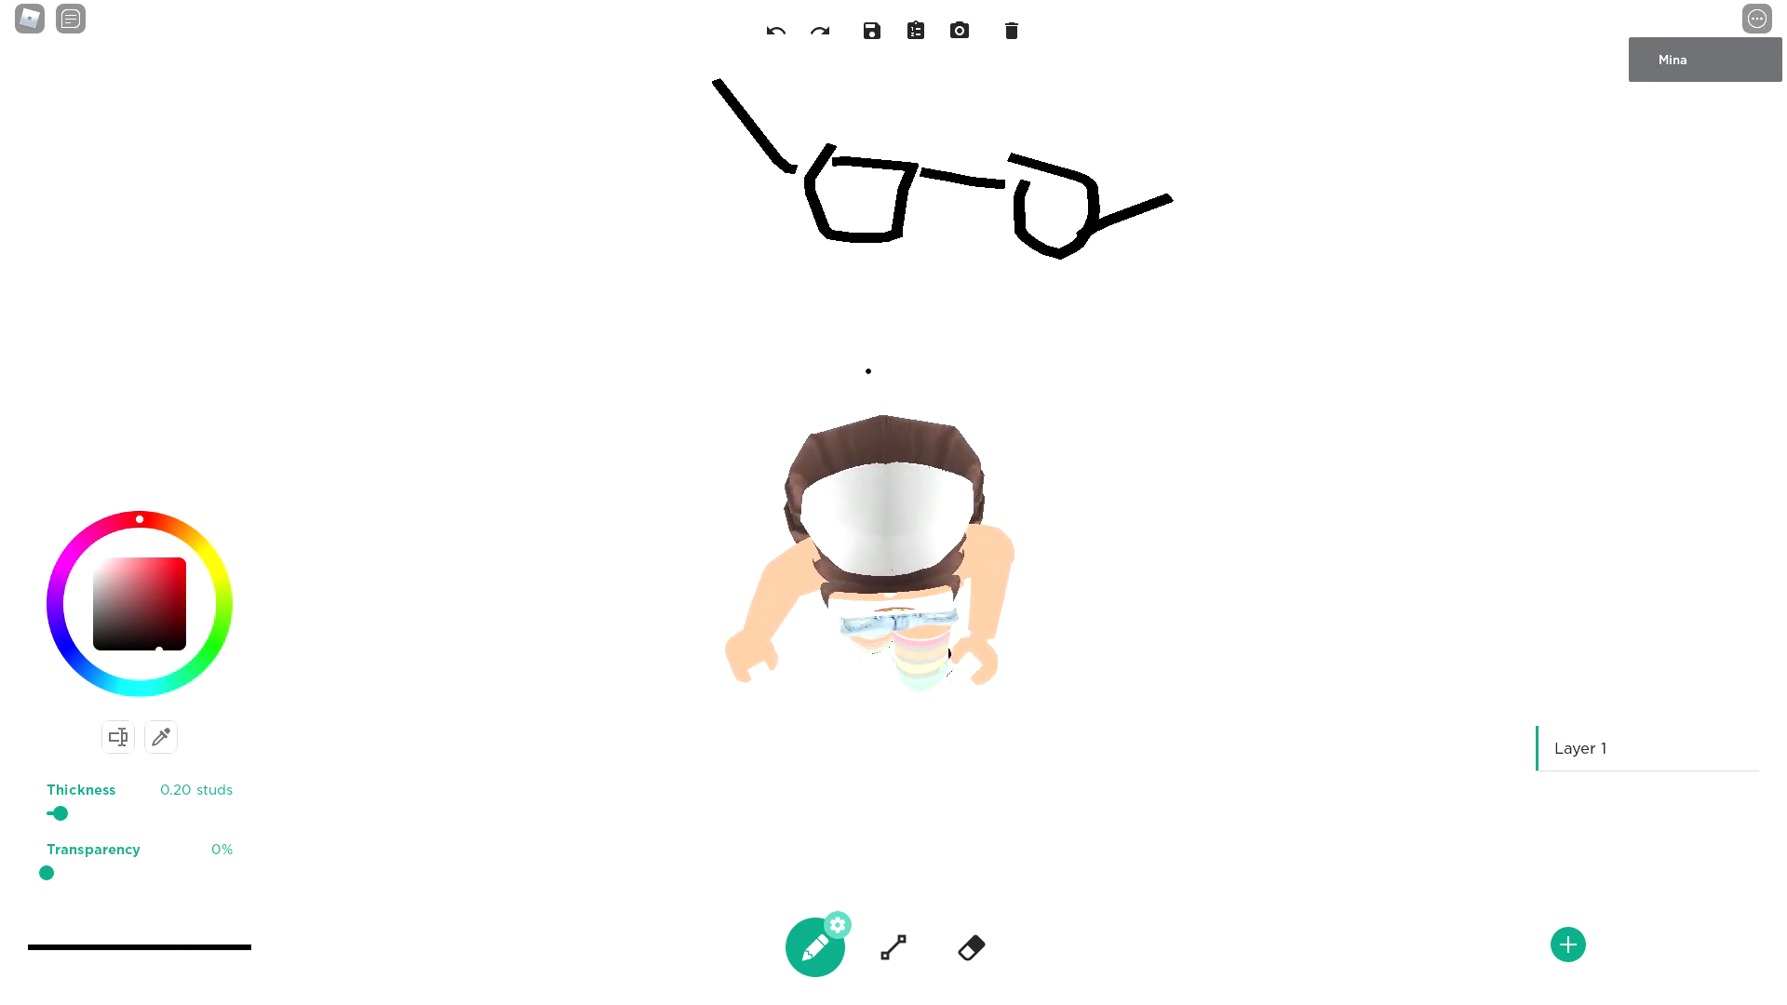
- Add a P shape, an eye with its pupil, and handwritten letters above the eye
mouse_move(898, 416)
left_mouse_down()
mouse_move(884, 311)
mouse_move(850, 279)
mouse_move(990, 260)
mouse_move(809, 273)
mouse_move(819, 253)
mouse_move(894, 235)
mouse_move(991, 249)
left_mouse_up()
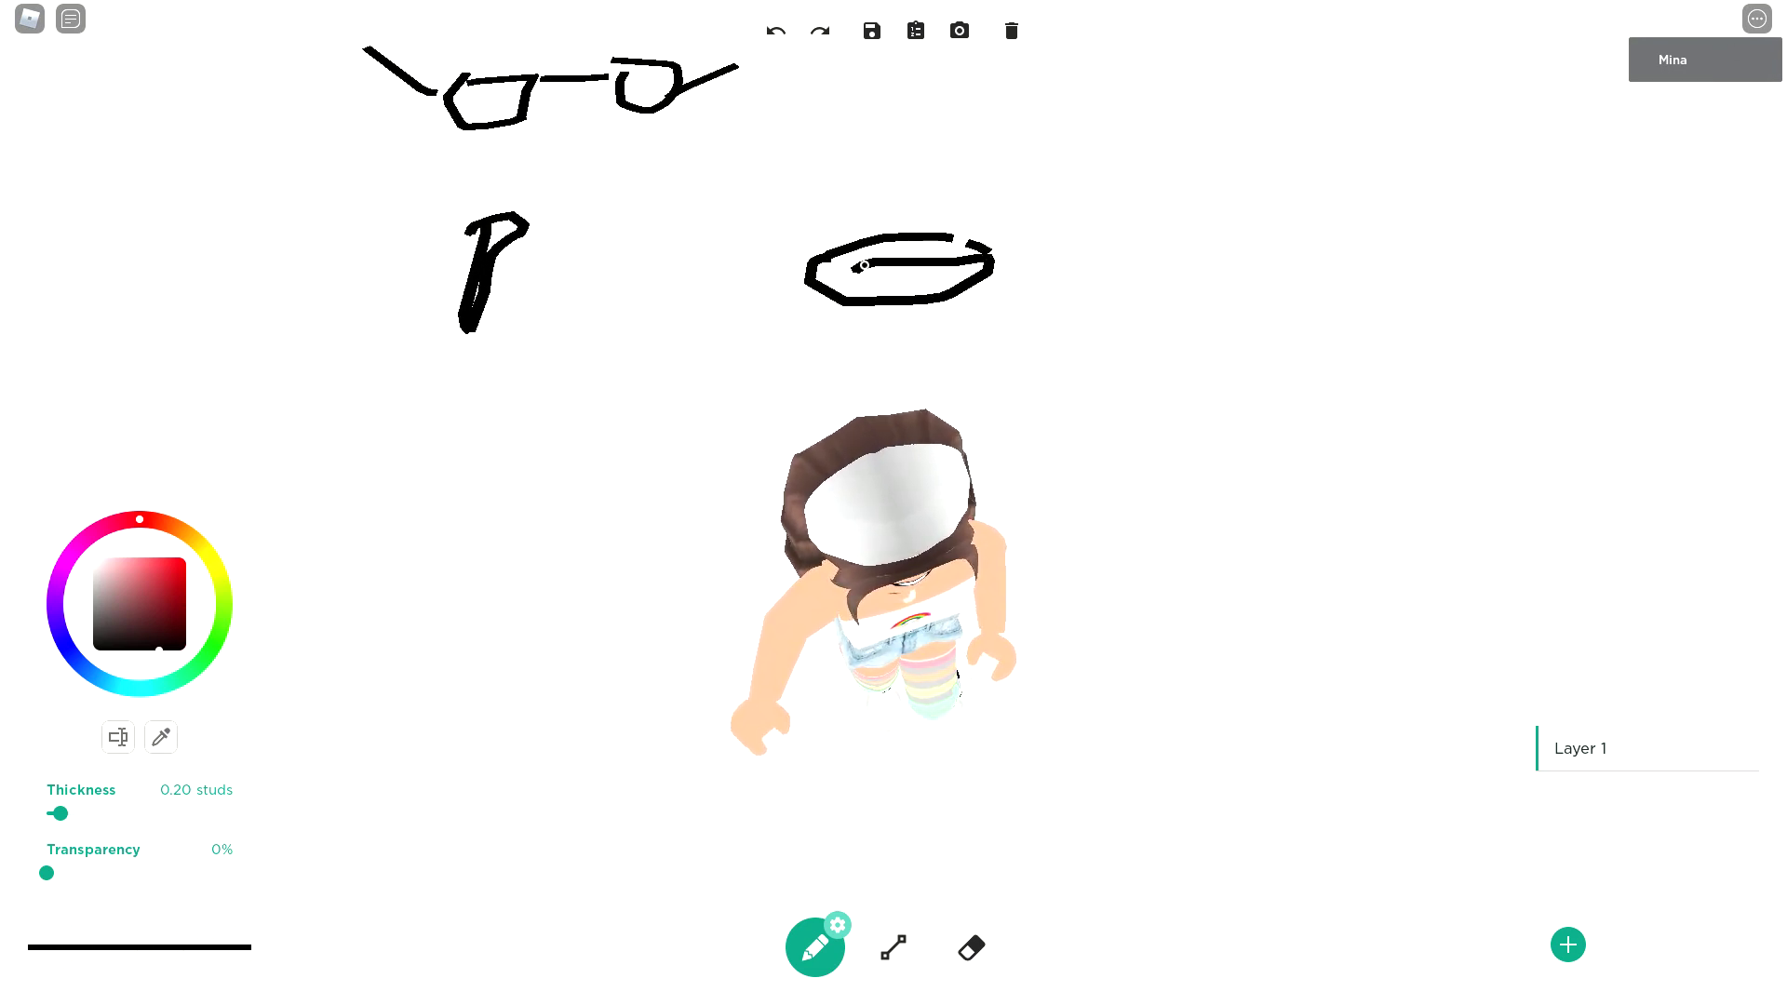
mouse_move(865, 266)
left_mouse_down()
mouse_move(831, 267)
mouse_move(901, 277)
left_mouse_up()
key("w")
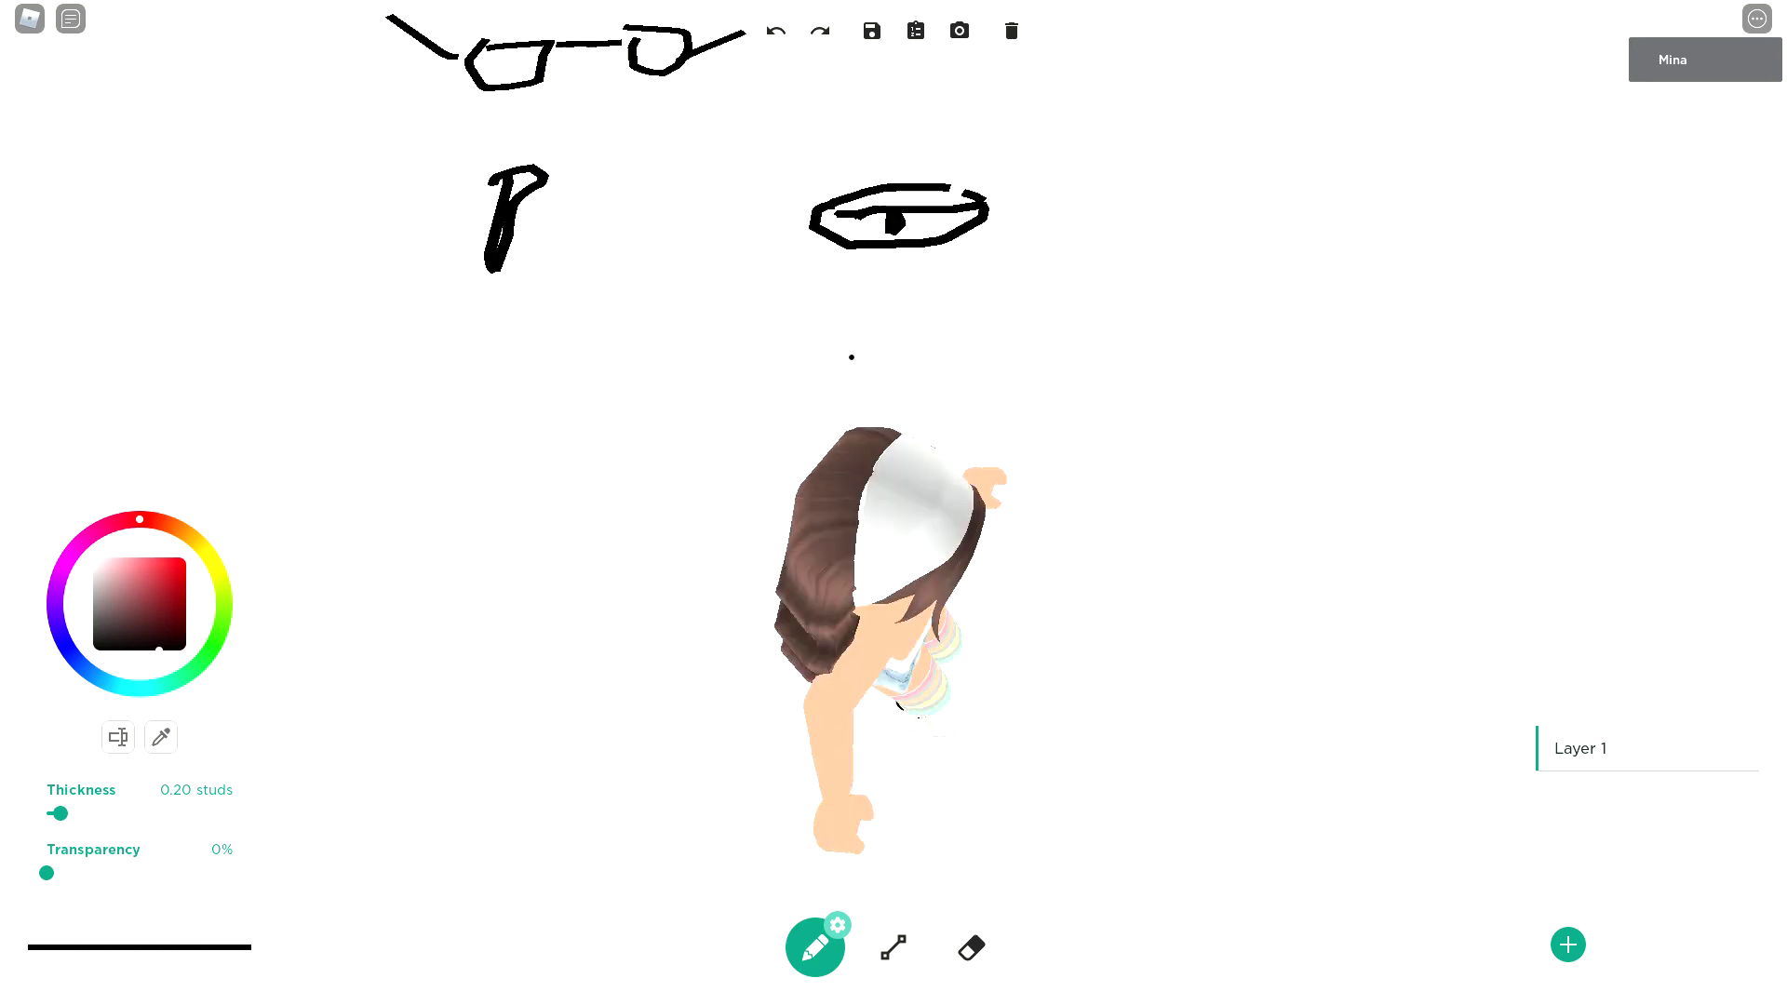
mouse_move(953, 224)
left_mouse_down()
mouse_move(968, 187)
mouse_move(965, 224)
mouse_move(1094, 200)
mouse_move(1020, 284)
left_mouse_up()
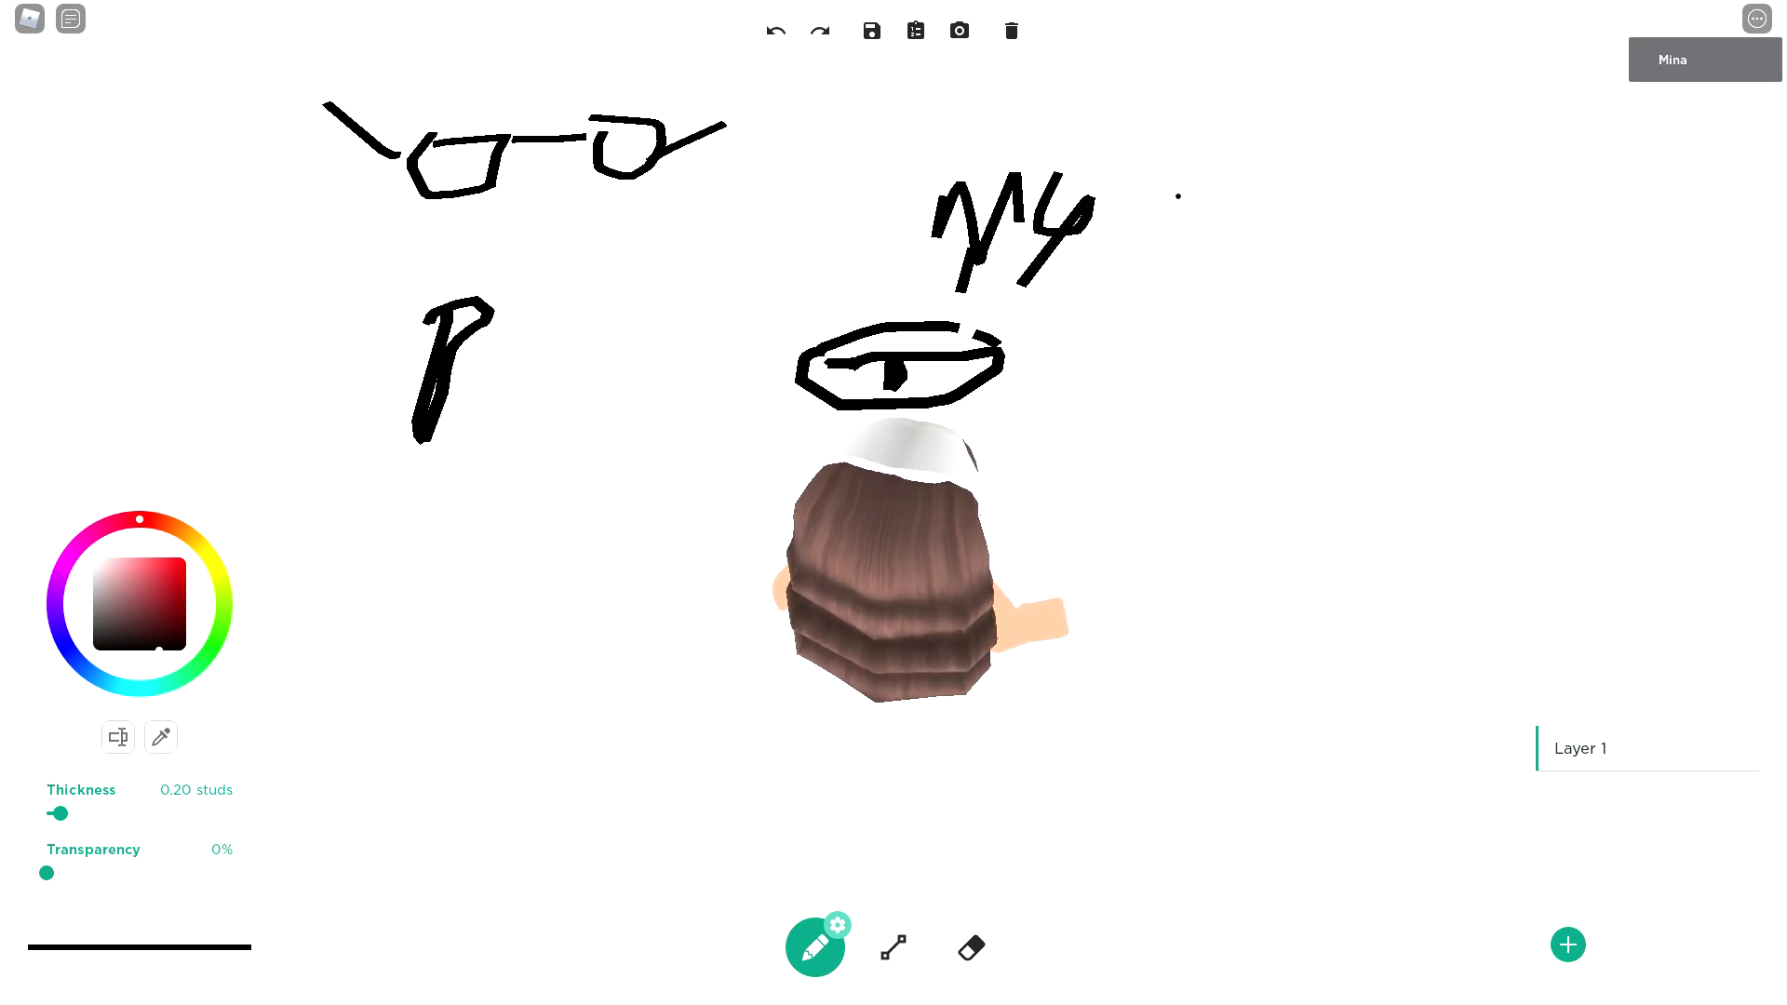
mouse_move(1188, 169)
left_mouse_down()
mouse_move(1166, 234)
mouse_move(1208, 223)
left_mouse_up()
mouse_move(1158, 204)
left_mouse_down()
mouse_move(1270, 213)
mouse_move(1266, 258)
mouse_move(1308, 259)
left_mouse_up()
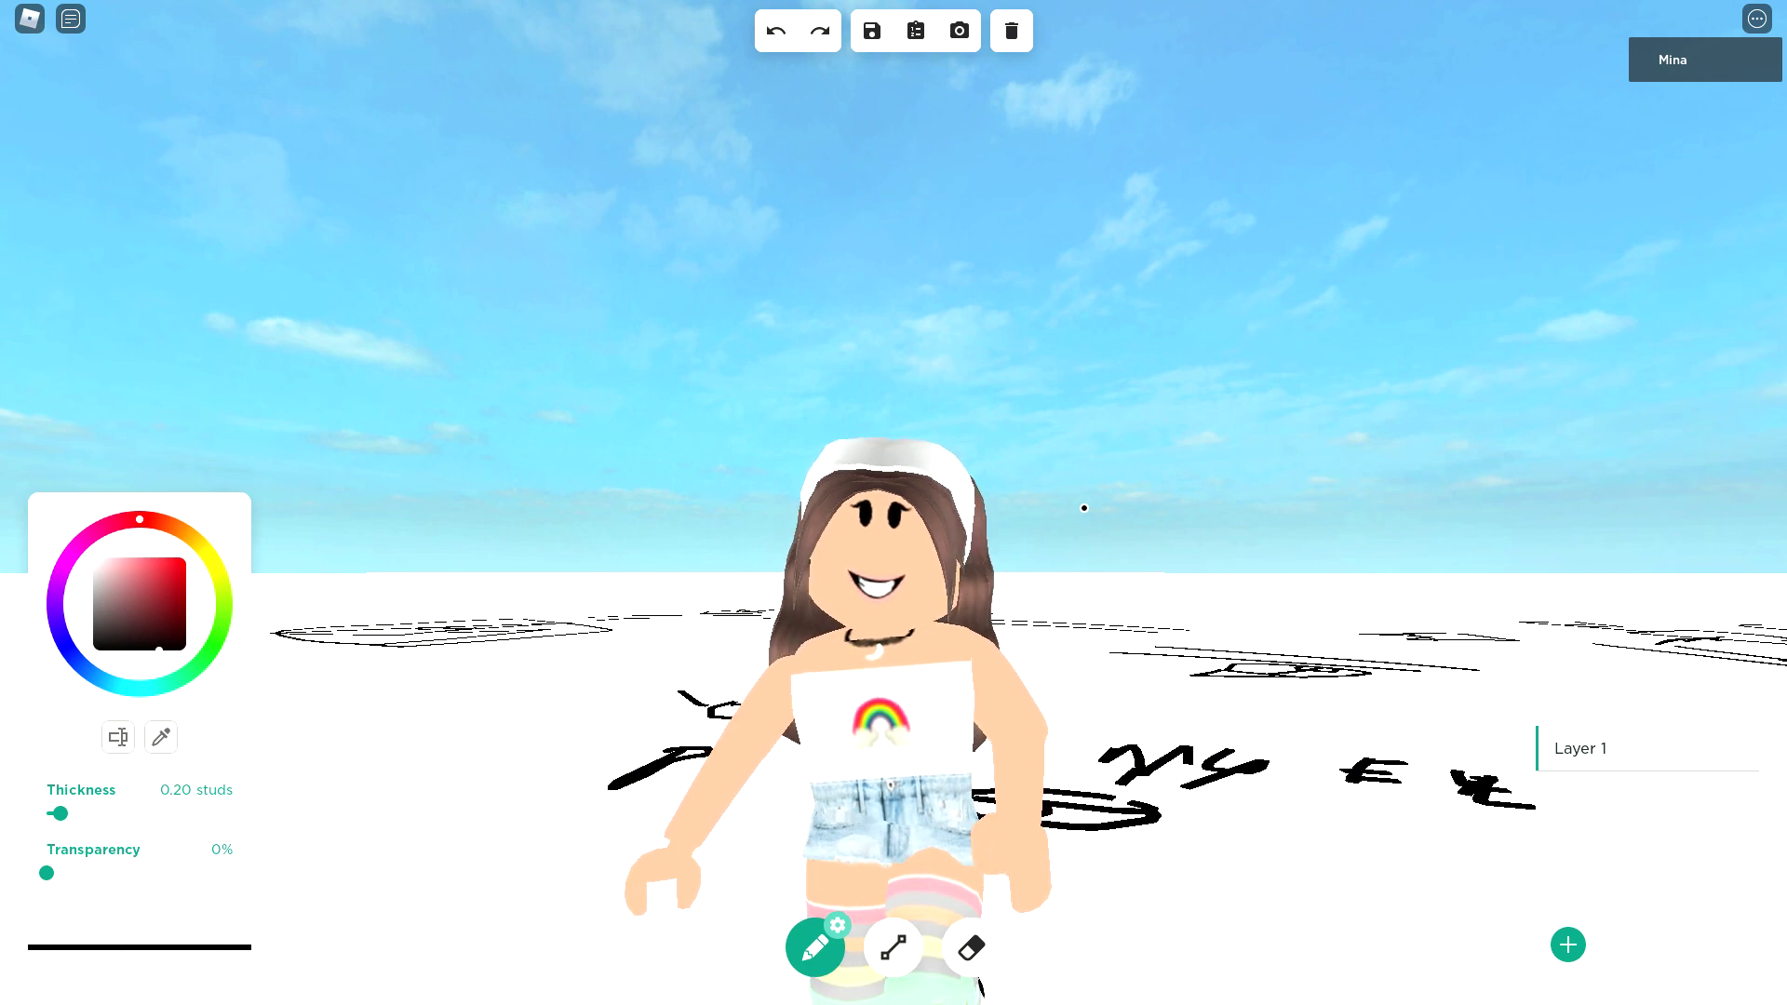
- Orbit the camera overhead and zoom out to show the roads, houses, field and figures together
scroll(1063, 465, "up", 3)
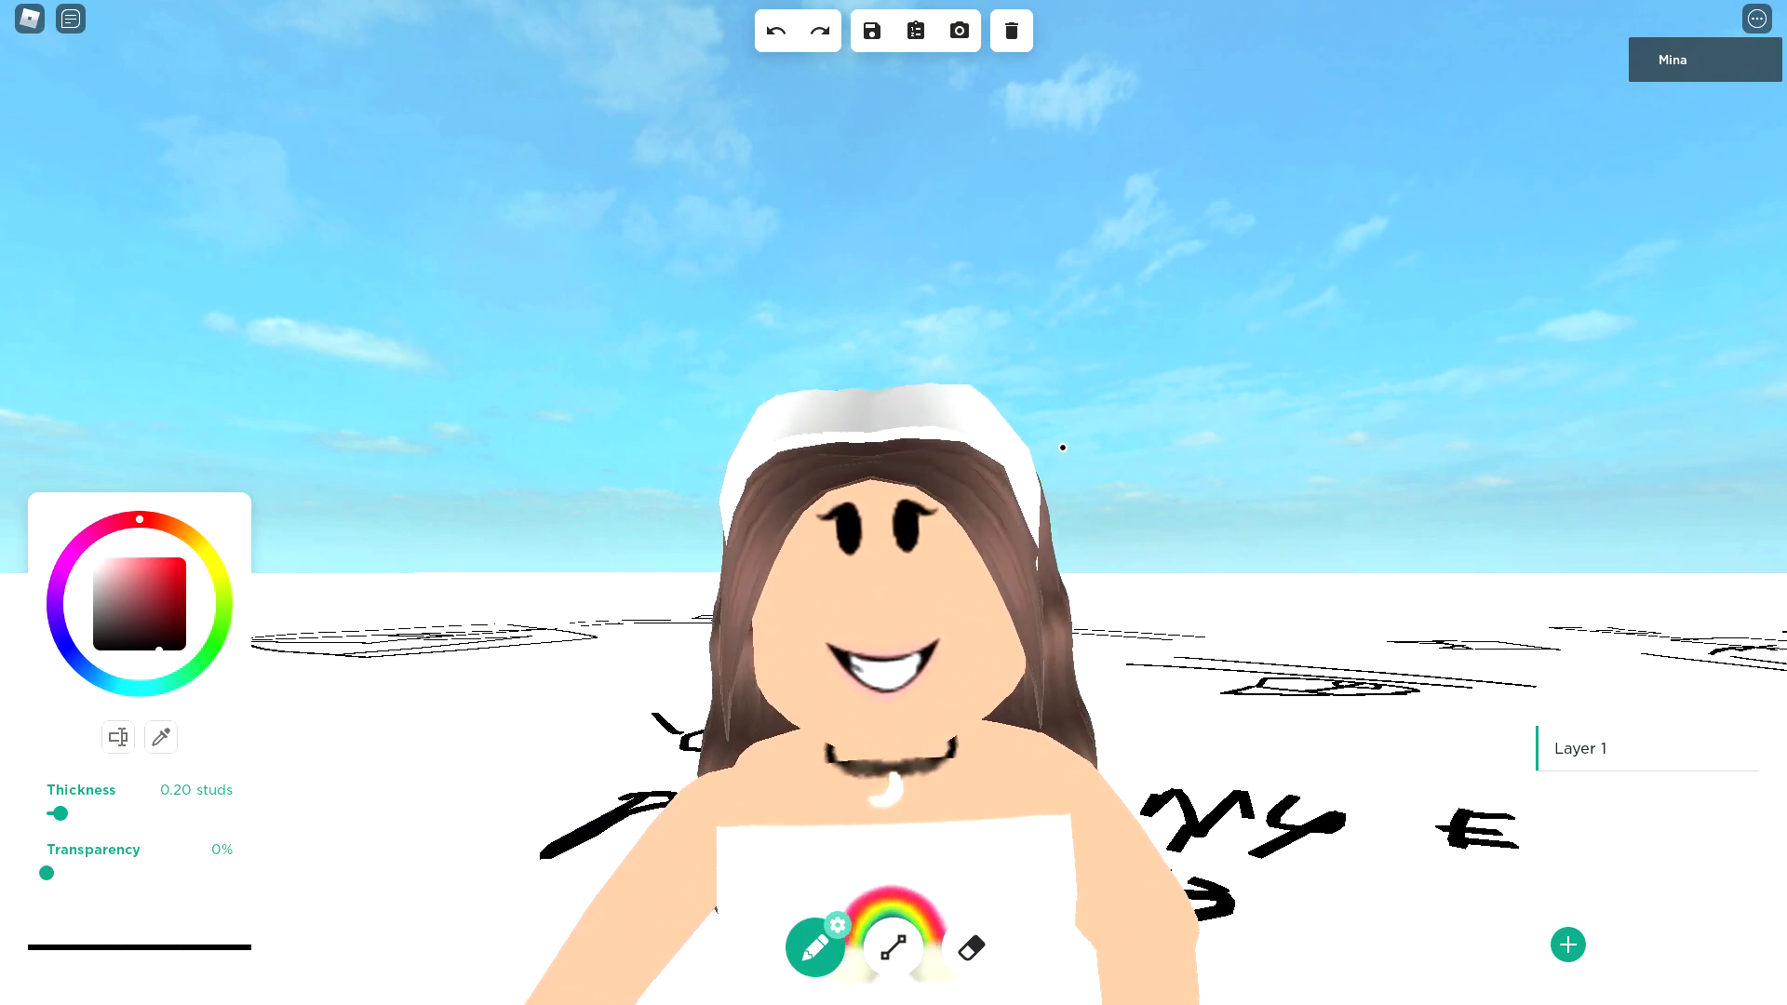
mouse_move(1063, 447)
left_mouse_down()
mouse_move(1033, 369)
mouse_move(997, 363)
mouse_move(163, 319)
left_mouse_up()
scroll(1032, 369, "down", 10)
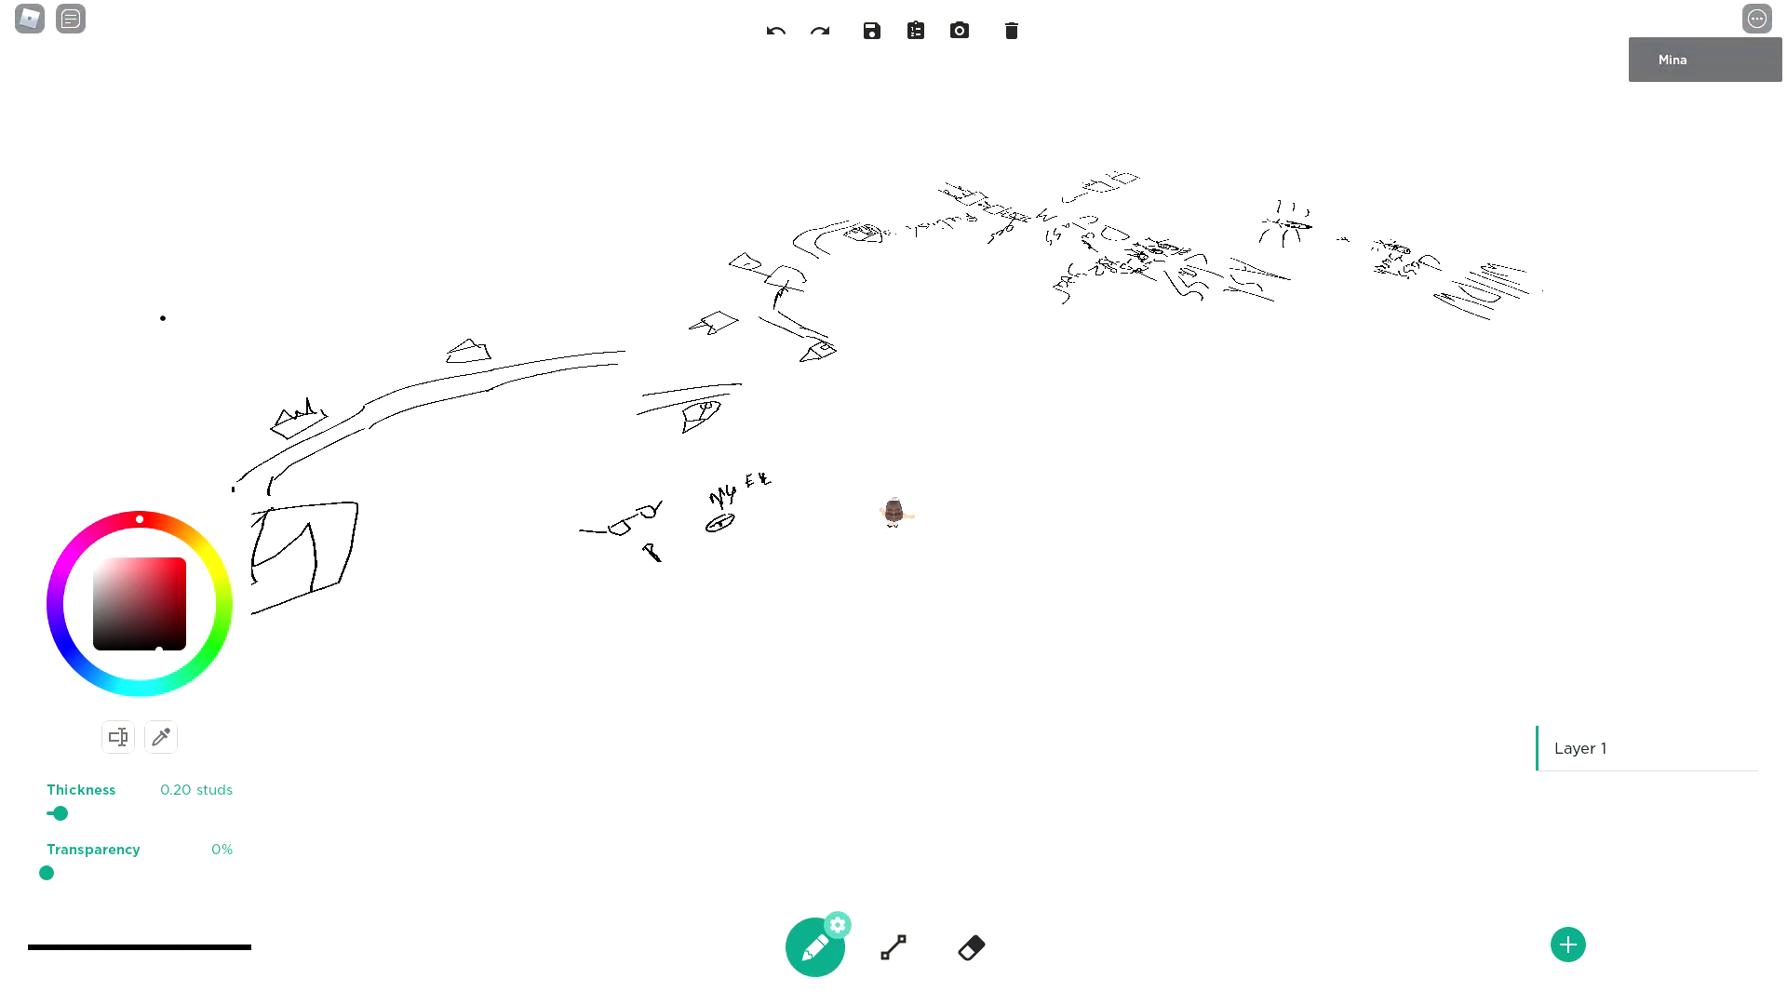